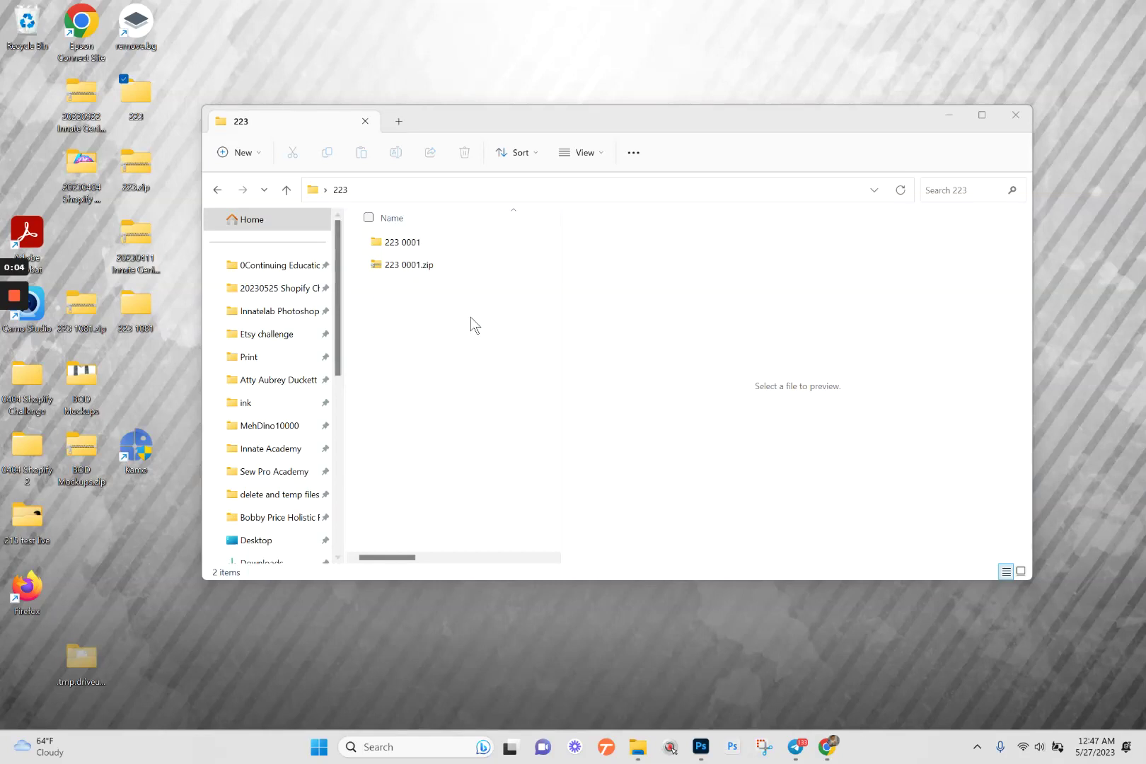
- Open the 223 0001 folder and switch its view to Large icons
{"action": "double_click", "coordinate": [402, 245]}
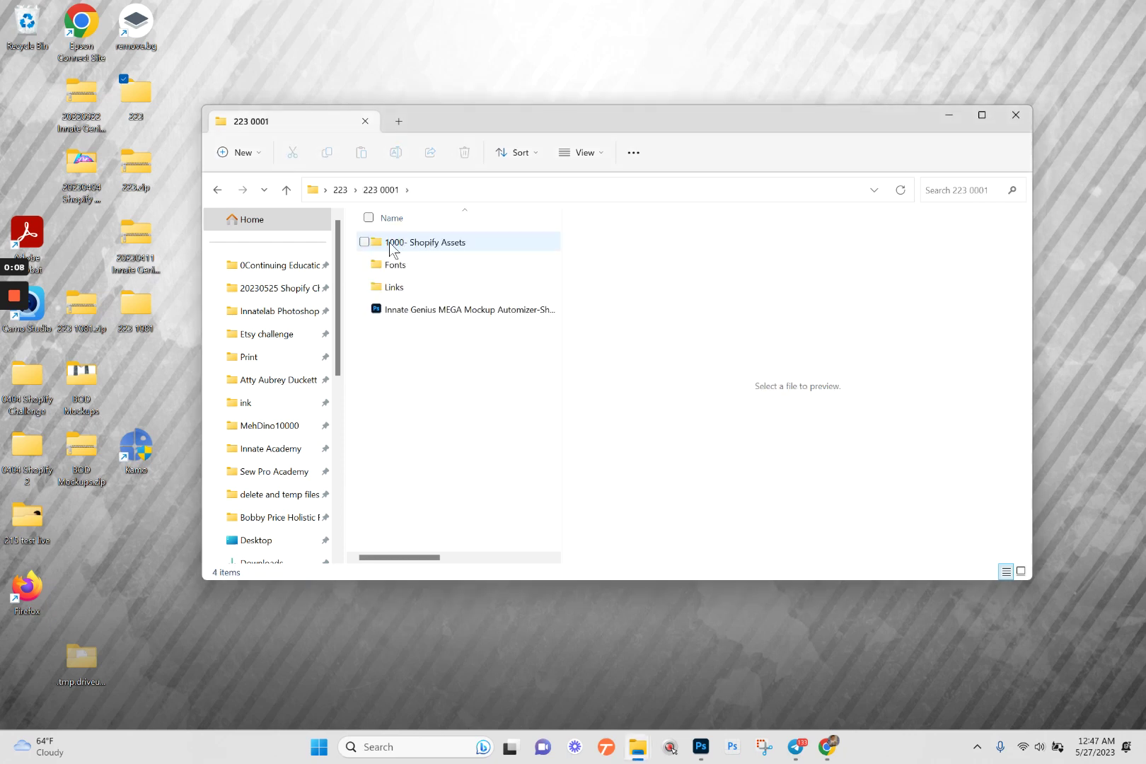
{"action": "left_click", "coordinate": [343, 190]}
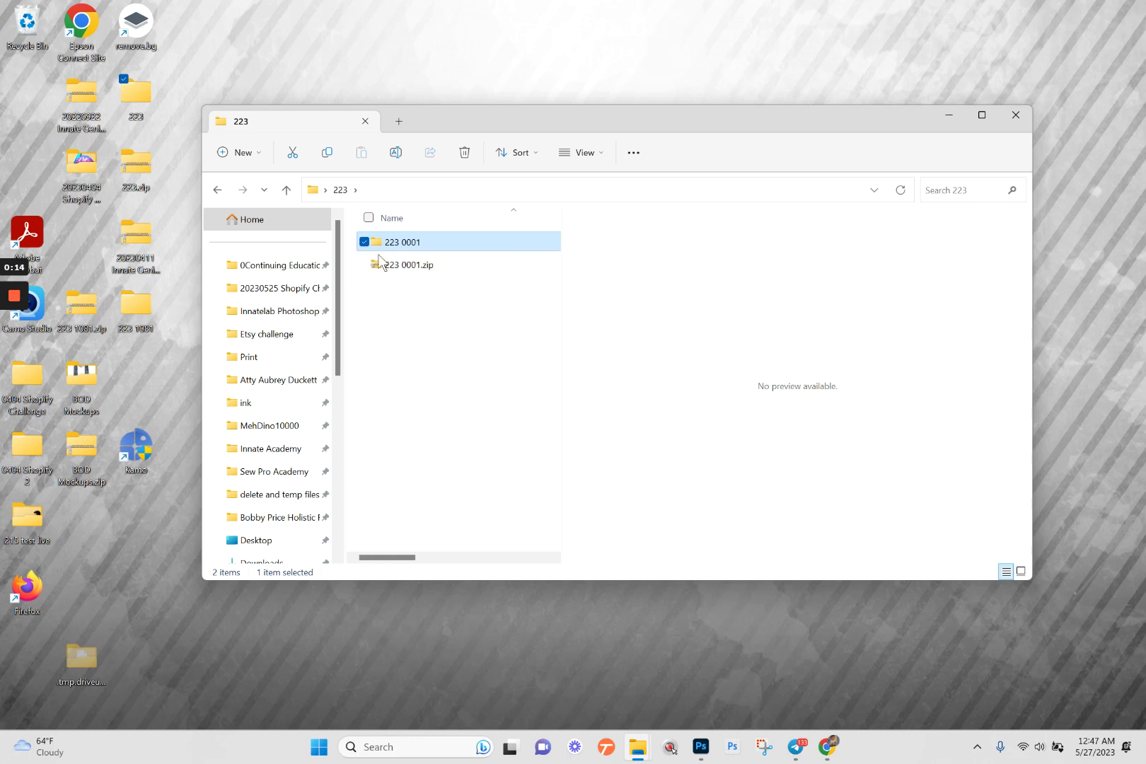
{"action": "double_click", "coordinate": [382, 242]}
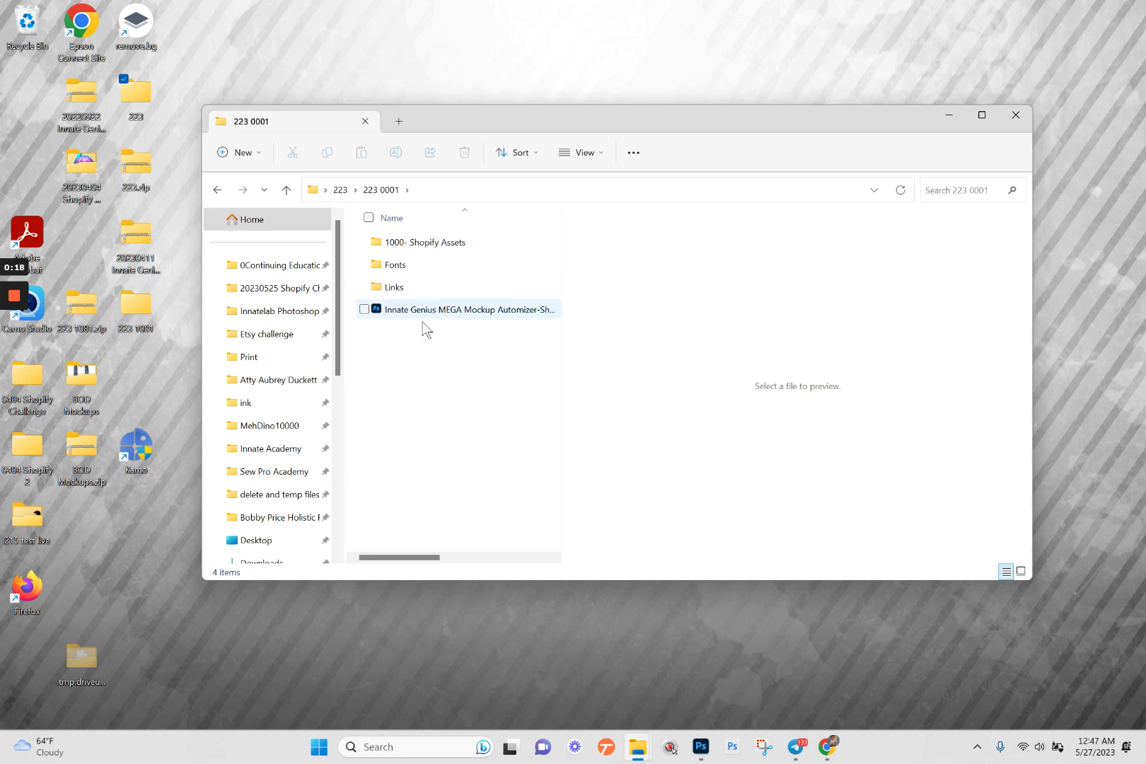
{"action": "right_click", "coordinate": [427, 335]}
{"action": "mouse_move", "coordinate": [506, 353]}
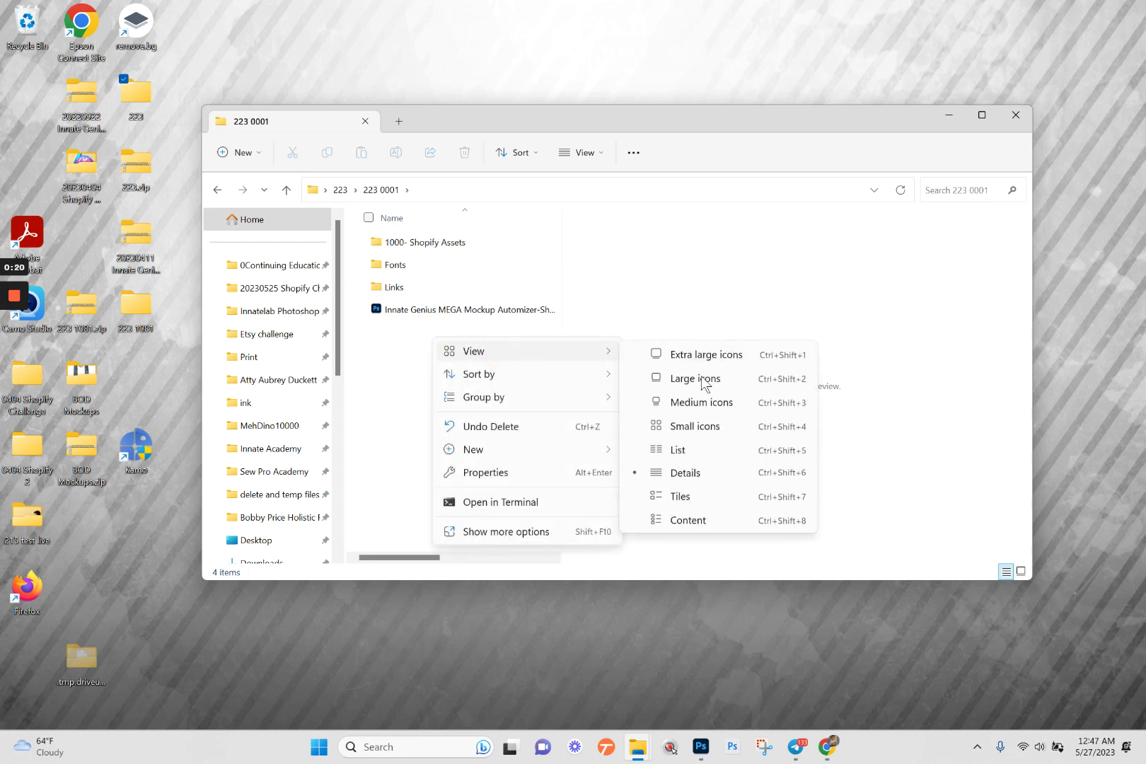
{"action": "left_click", "coordinate": [688, 384]}
- Open the Mega Mockup Automizer TIF file with Adobe Photoshop 2023
{"action": "left_click", "coordinate": [504, 364]}
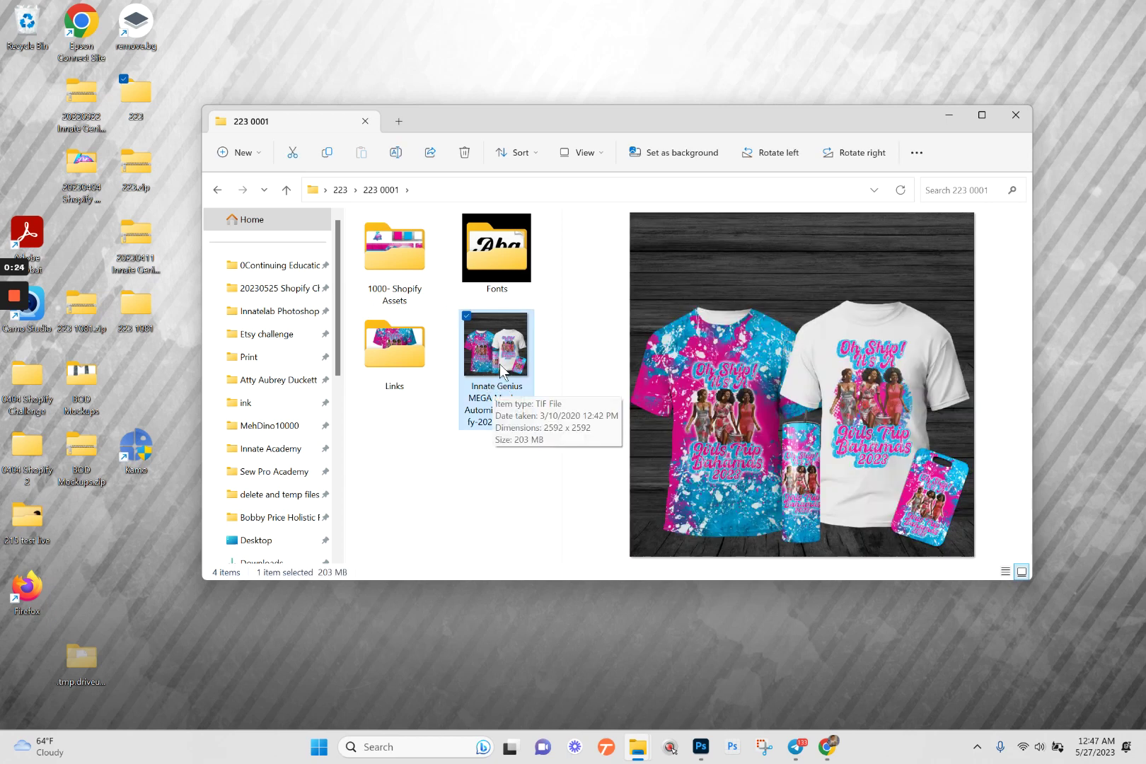
{"action": "right_click", "coordinate": [505, 356]}
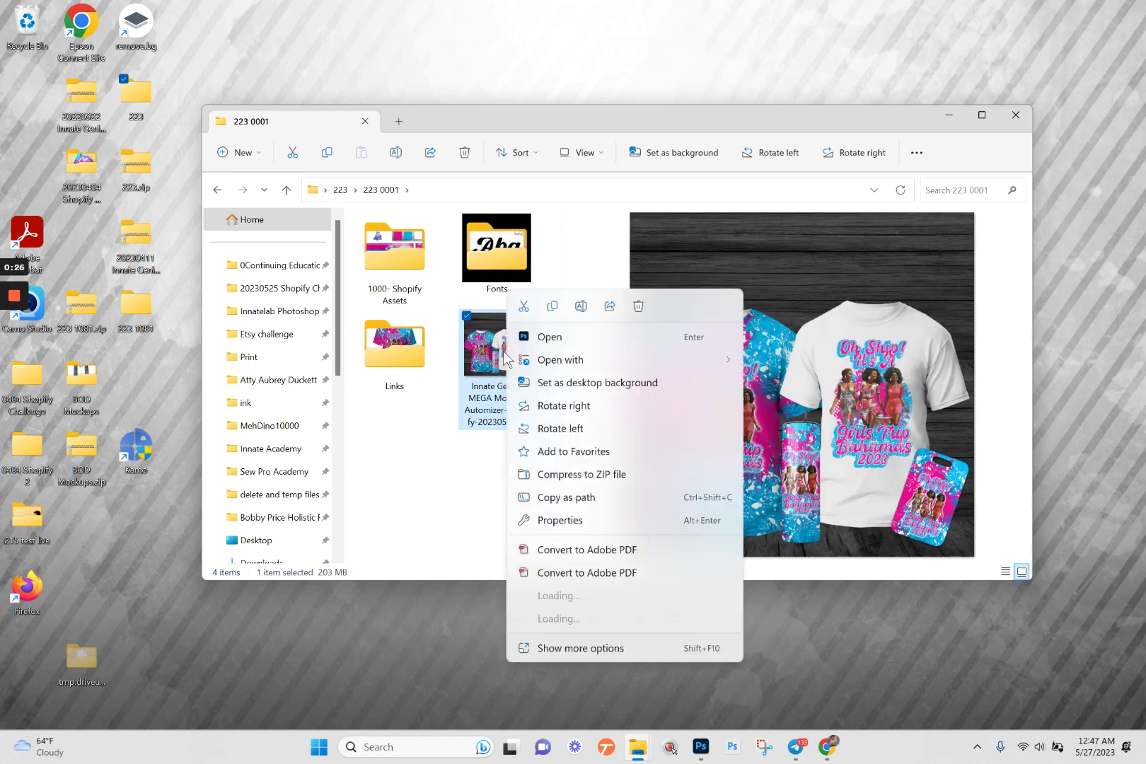
{"action": "mouse_move", "coordinate": [594, 365]}
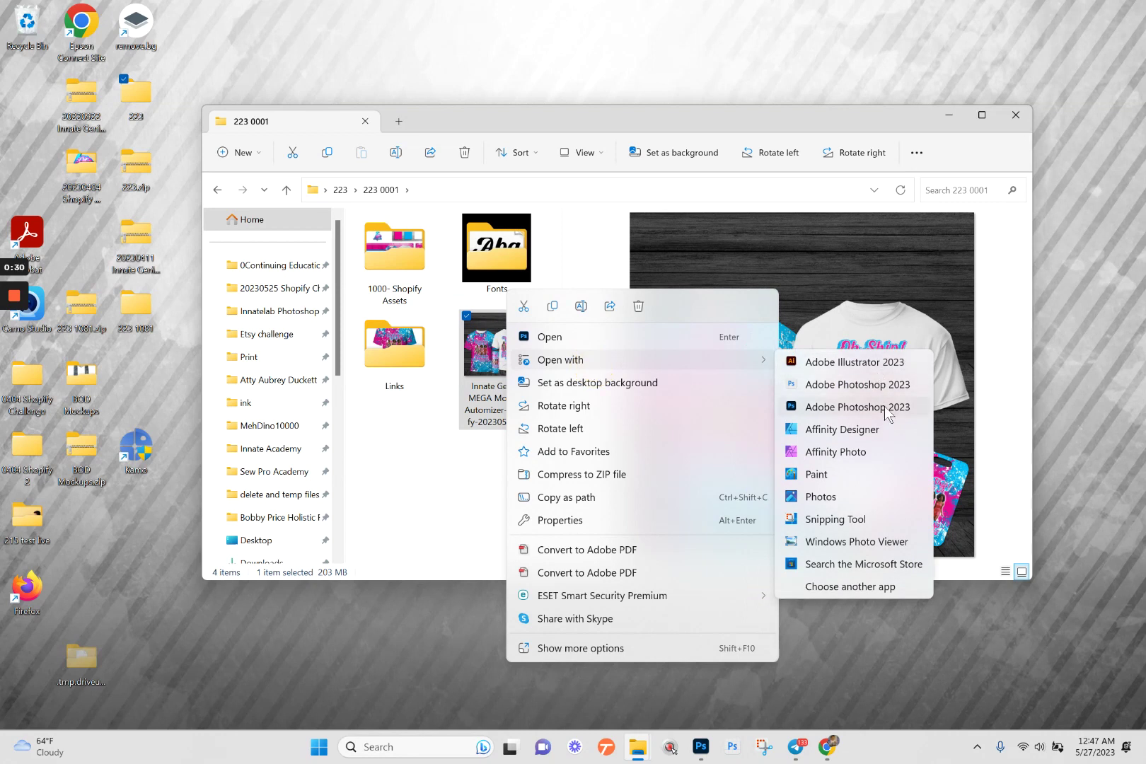
{"action": "left_click", "coordinate": [884, 406]}
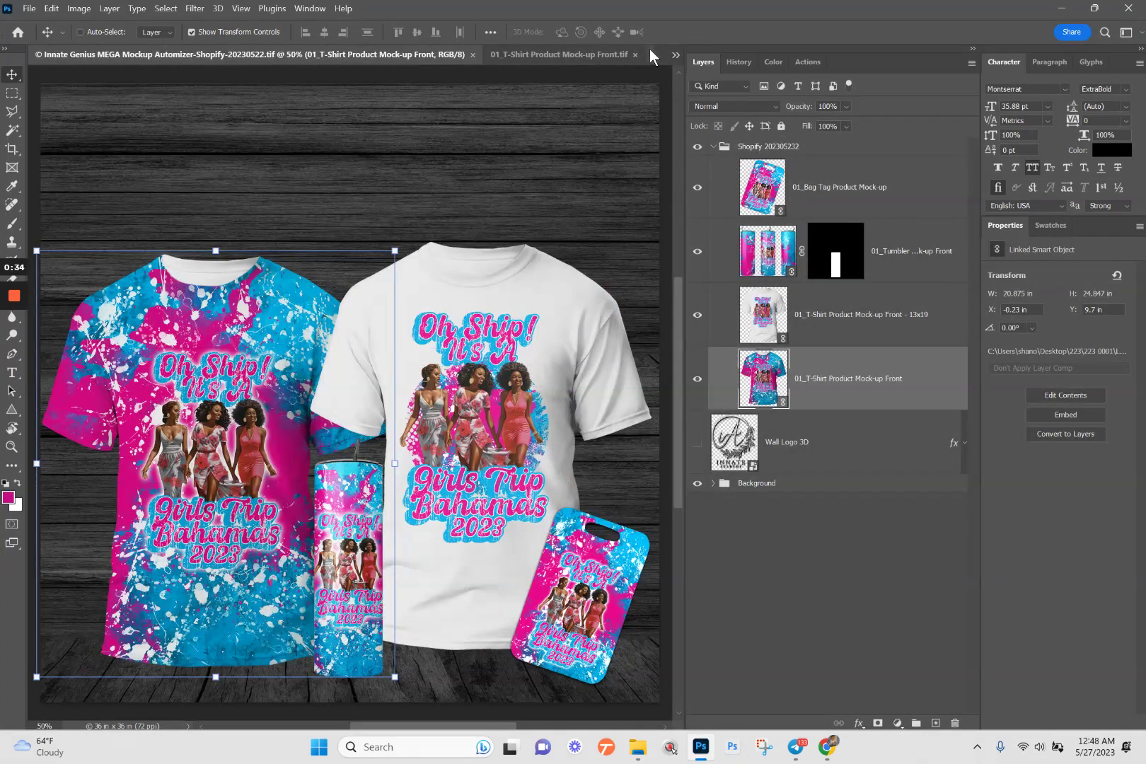
- Close the 44x36 Shirt ADULT S-3XL, 0_background and Pink Beach House documents
{"action": "left_click", "coordinate": [604, 54]}
{"action": "left_click", "coordinate": [561, 55]}
{"action": "left_click", "coordinate": [563, 53]}
{"action": "left_click", "coordinate": [644, 54]}
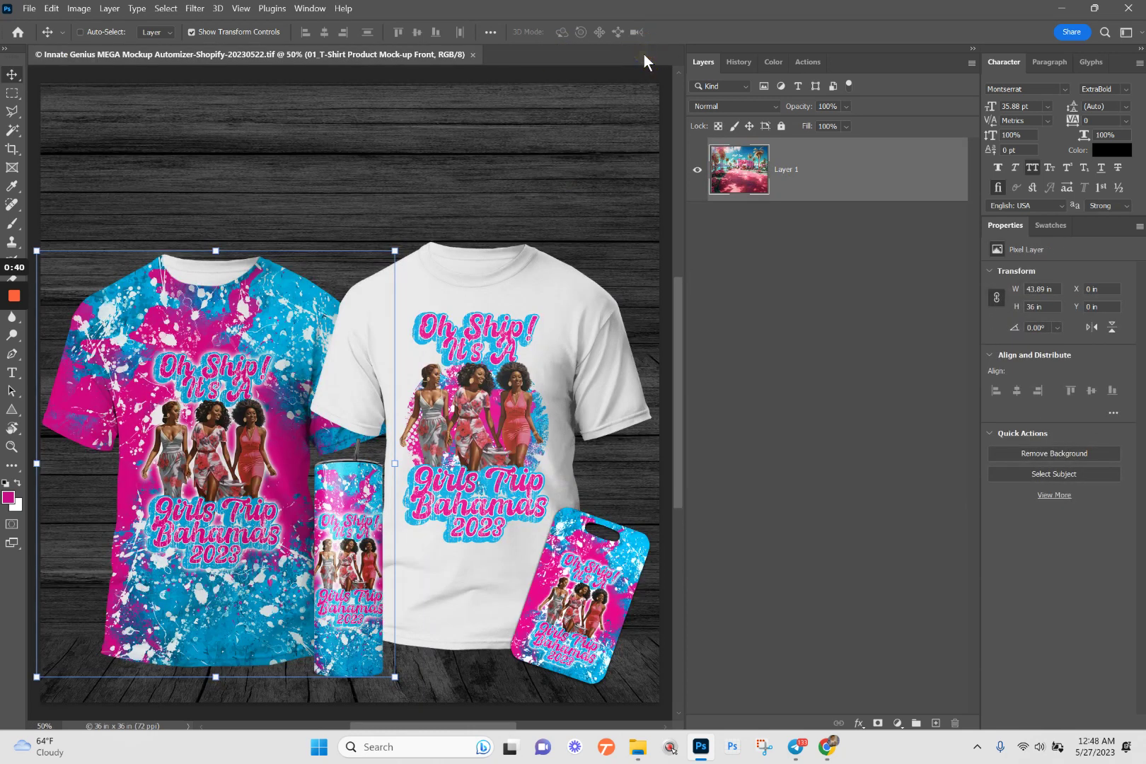
- Open the smart object contents of the 01_T-Shirt Product Mock-up Front - 13x19 layer
{"action": "left_click", "coordinate": [792, 537]}
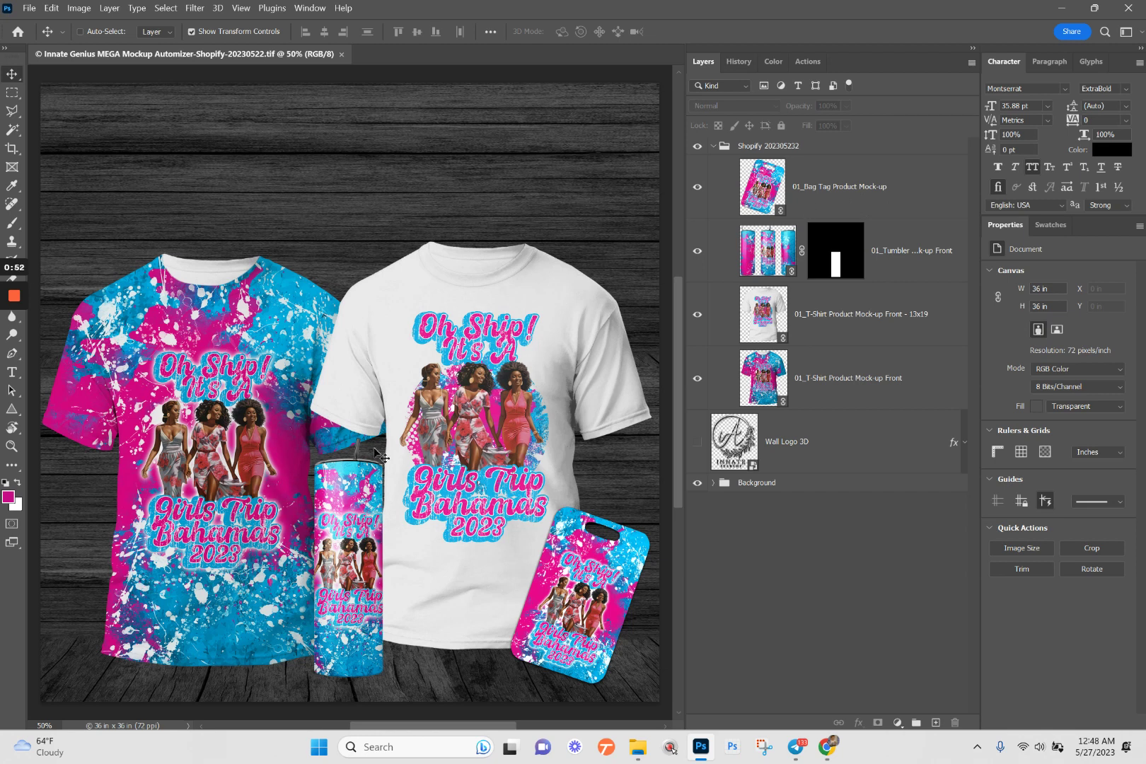
{"action": "left_click", "coordinate": [769, 329]}
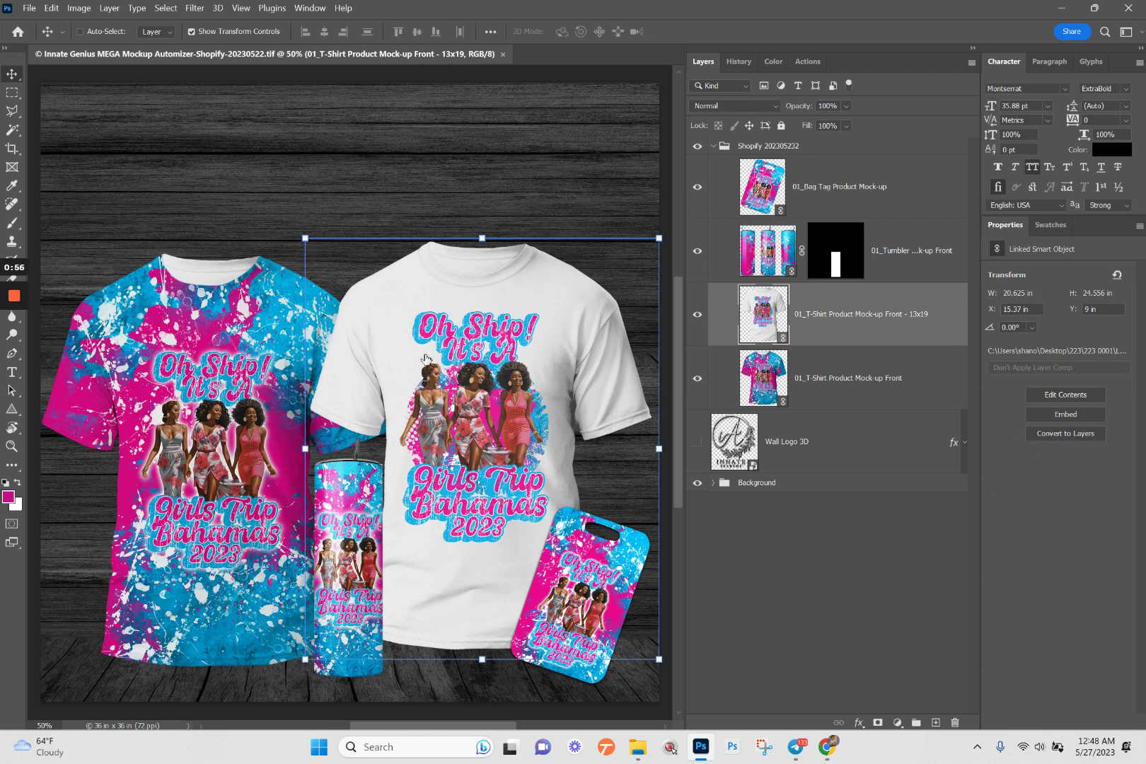
{"action": "double_click", "coordinate": [754, 329]}
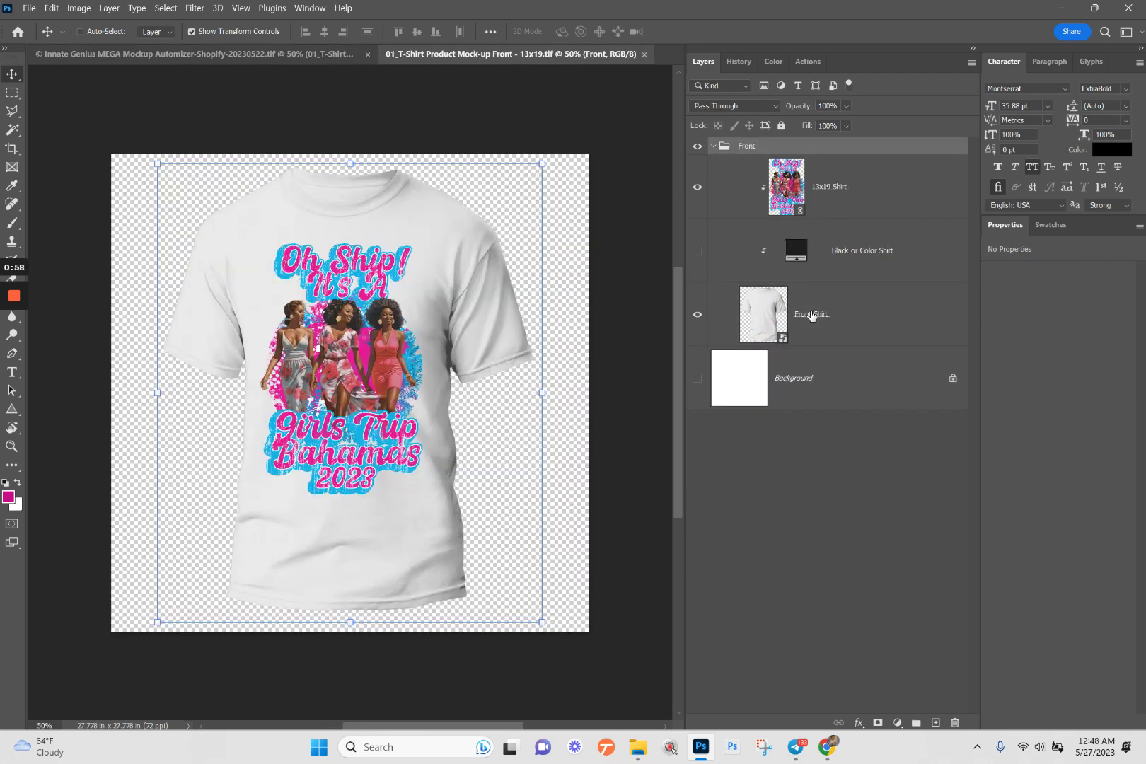
- Drill from the 13x19 Shirt design through 0_background into the pink 0_color_1 smart object
{"action": "double_click", "coordinate": [786, 189]}
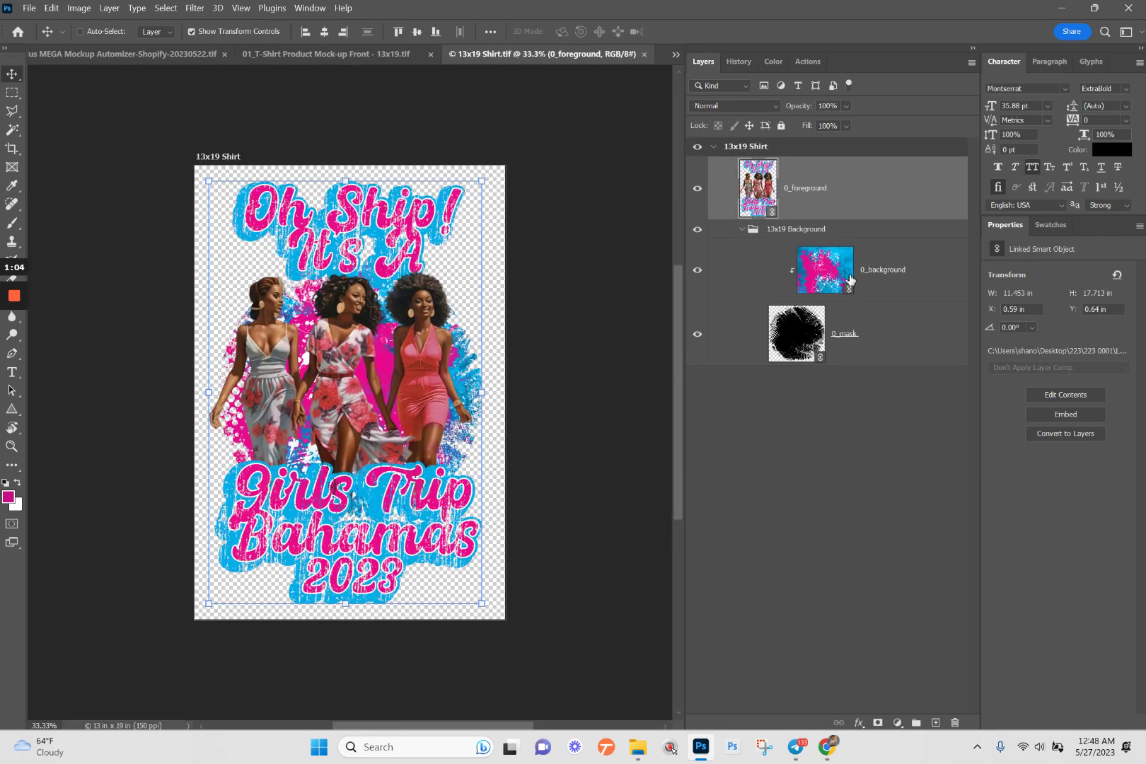
{"action": "left_click", "coordinate": [825, 267]}
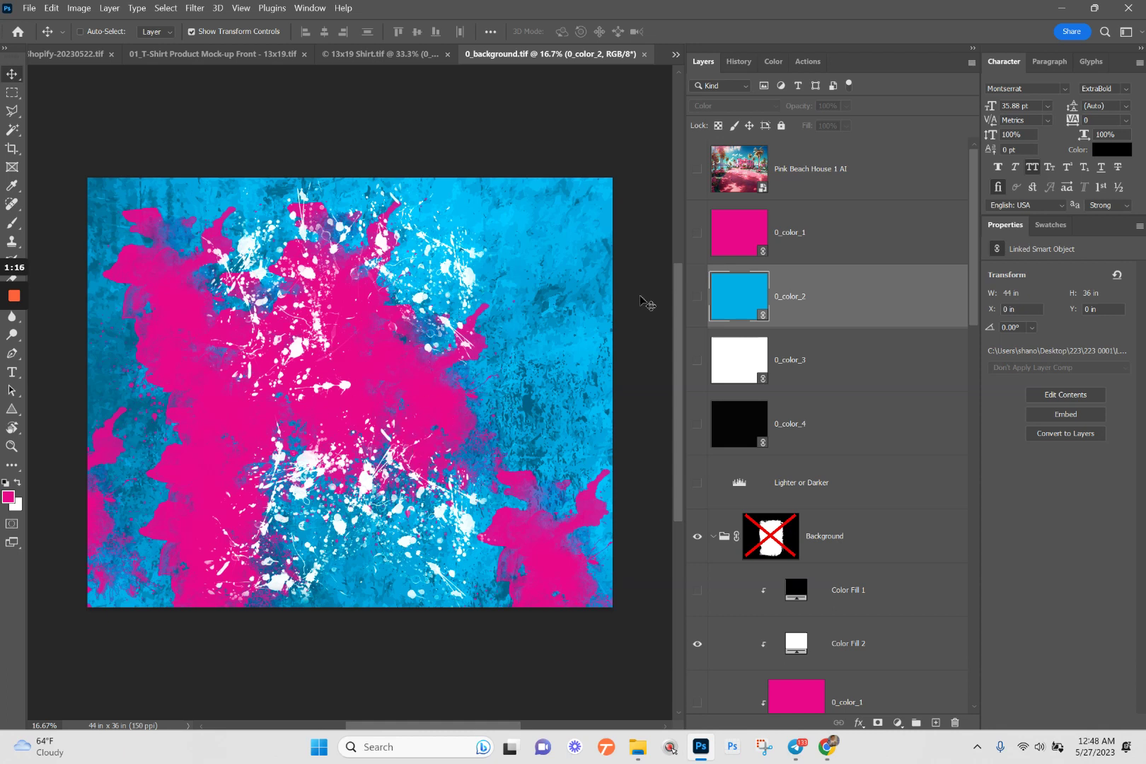
{"action": "left_click", "coordinate": [827, 245]}
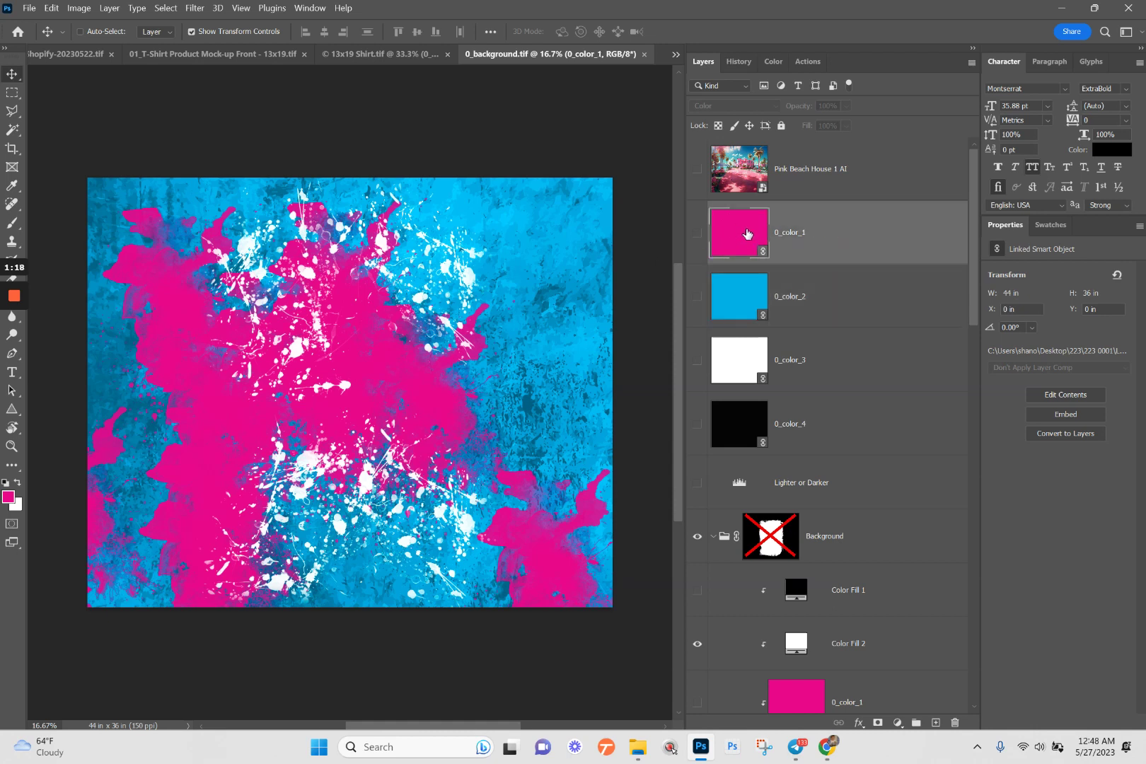
{"action": "double_click", "coordinate": [745, 246]}
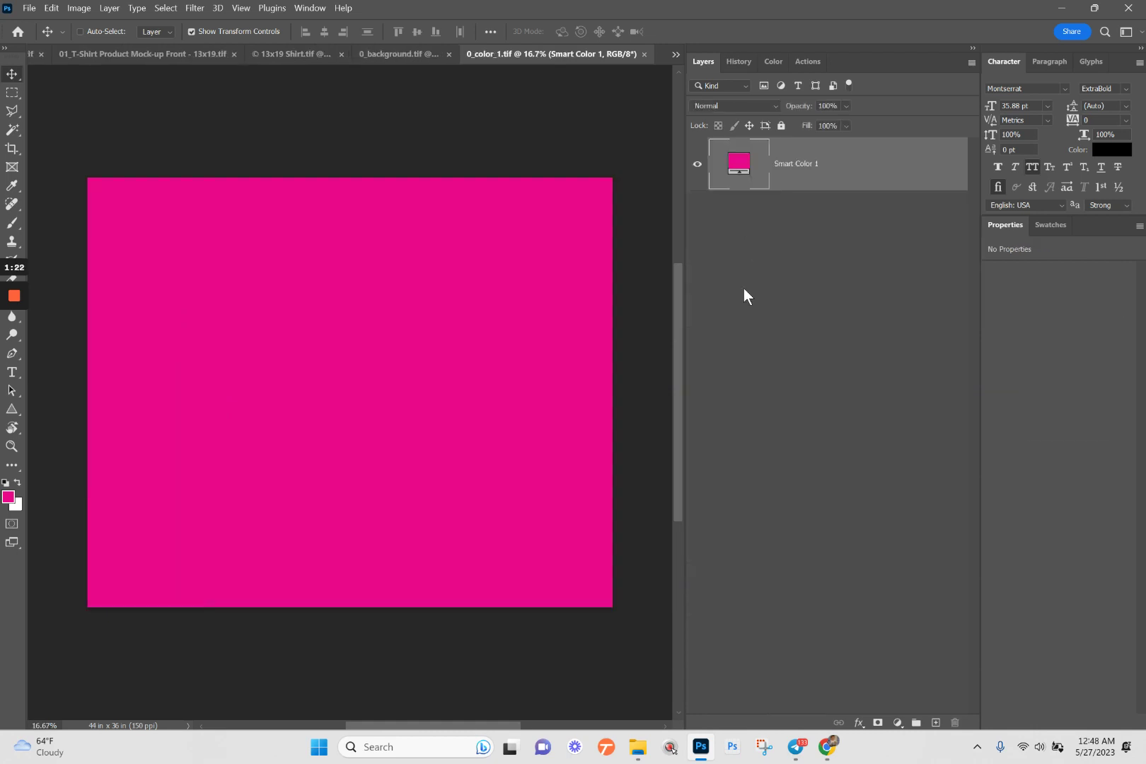
{"action": "mouse_move", "coordinate": [638, 748]}
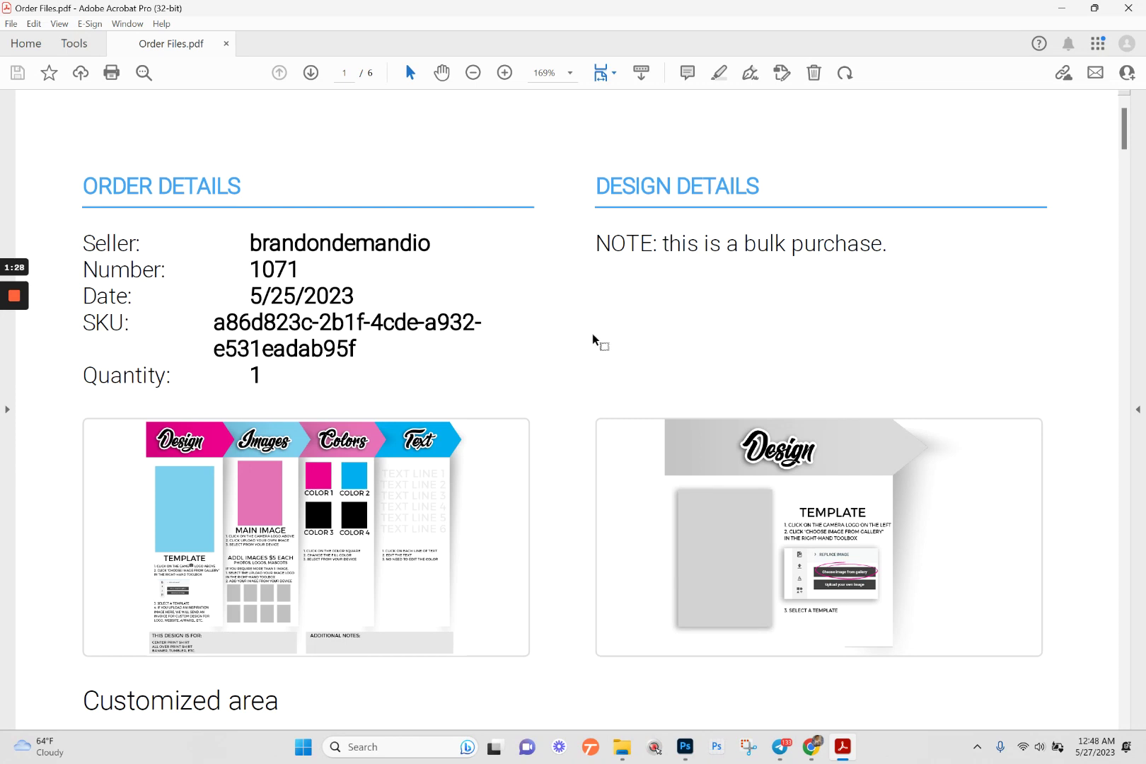
- Pick the de9f78 code from the order PDF's Pick Colors, then edit Smart Color 1's fill
{"action": "scroll", "coordinate": [593, 341], "scroll_direction": "down", "scroll_amount": 13}
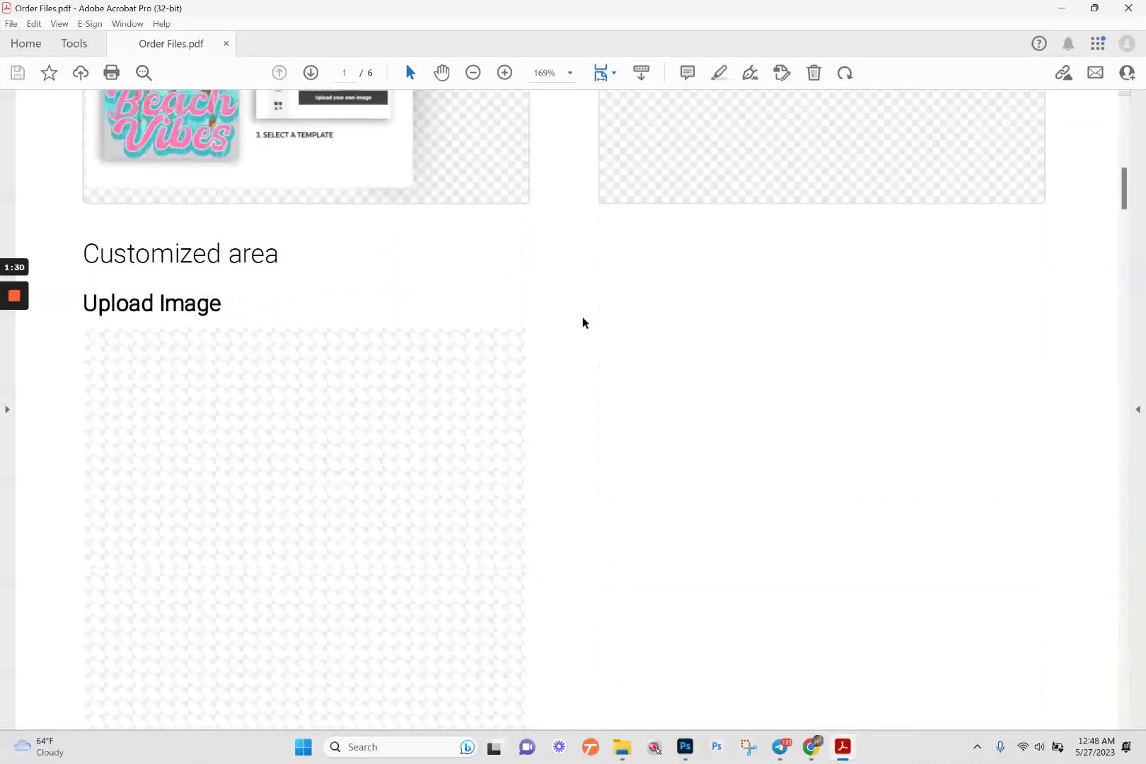
{"action": "scroll", "coordinate": [582, 323], "scroll_direction": "down", "scroll_amount": 15}
{"action": "scroll", "coordinate": [579, 318], "scroll_direction": "down", "scroll_amount": 3}
{"action": "scroll", "coordinate": [572, 321], "scroll_direction": "down", "scroll_amount": 3}
{"action": "left_click_drag", "start_coordinate": [1127, 394], "coordinate": [1127, 258]}
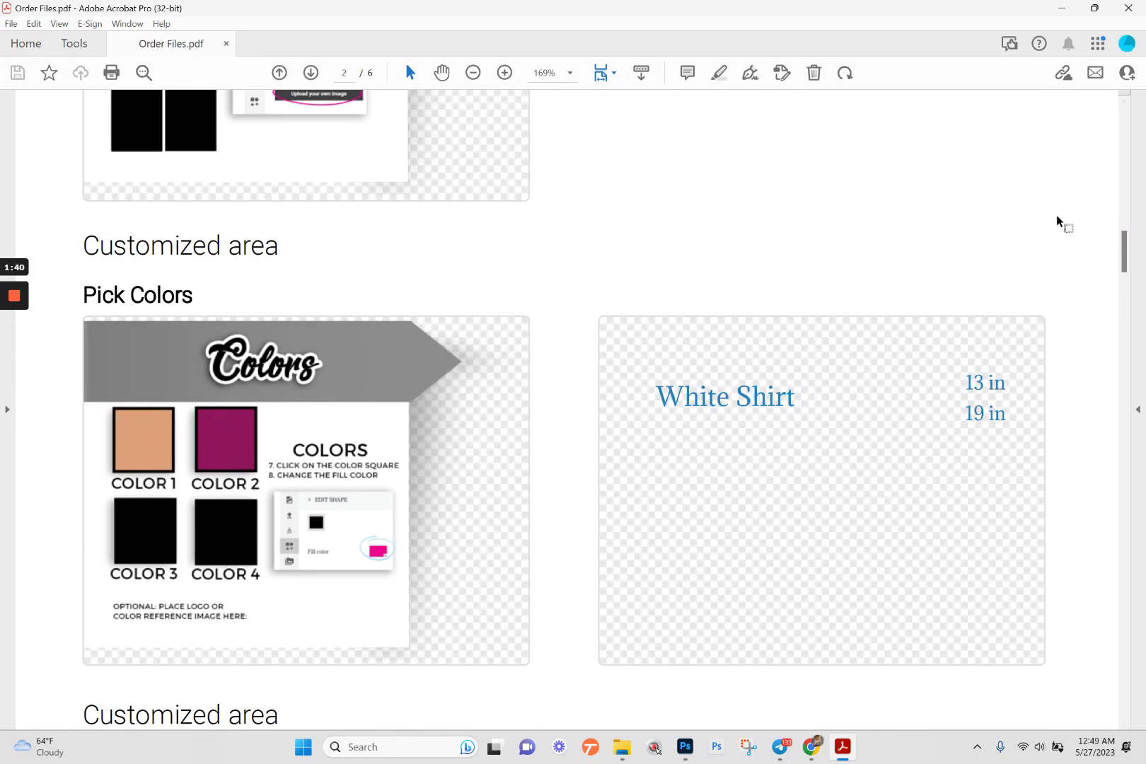
{"action": "left_click_drag", "start_coordinate": [1124, 249], "coordinate": [1114, 524]}
{"action": "double_click", "coordinate": [786, 239]}
{"action": "key", "text": "ctrl+c"}
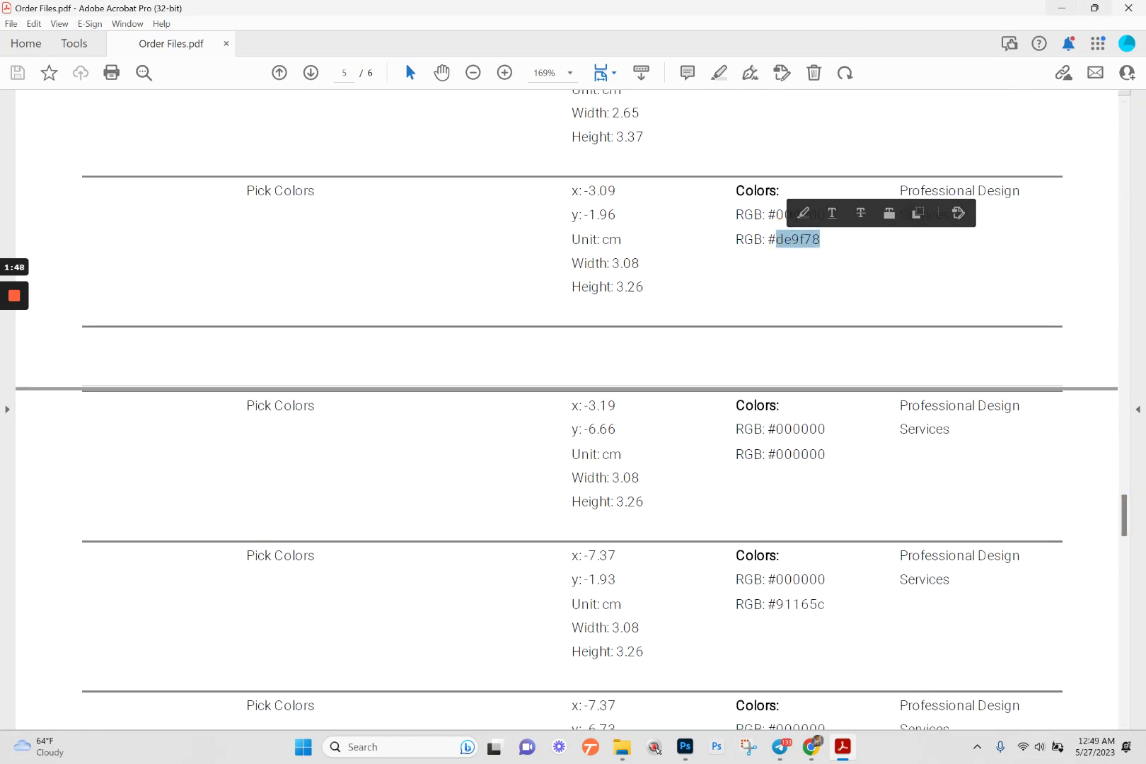
{"action": "left_click", "coordinate": [1061, 8]}
{"action": "double_click", "coordinate": [738, 162]}
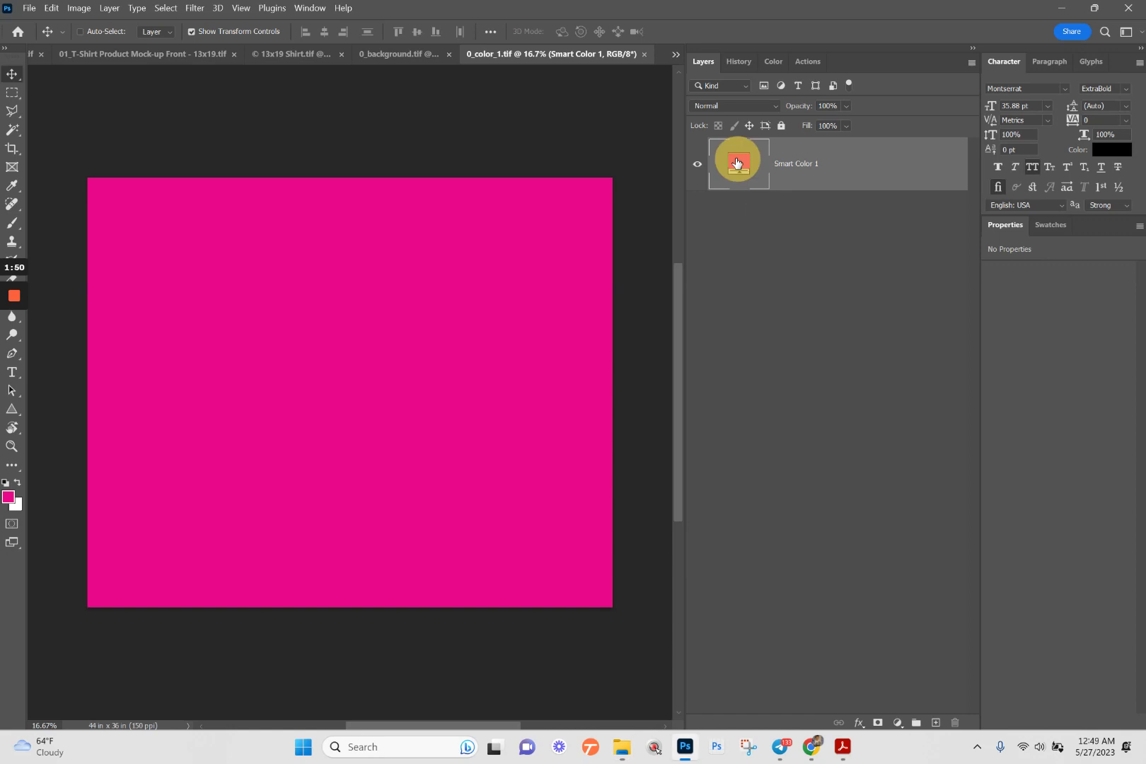
- Set the Smart Color 1 fill to #de9f78, then save and close 0_color_1
{"action": "key", "text": "ctrl+v"}
{"action": "left_click", "coordinate": [826, 159]}
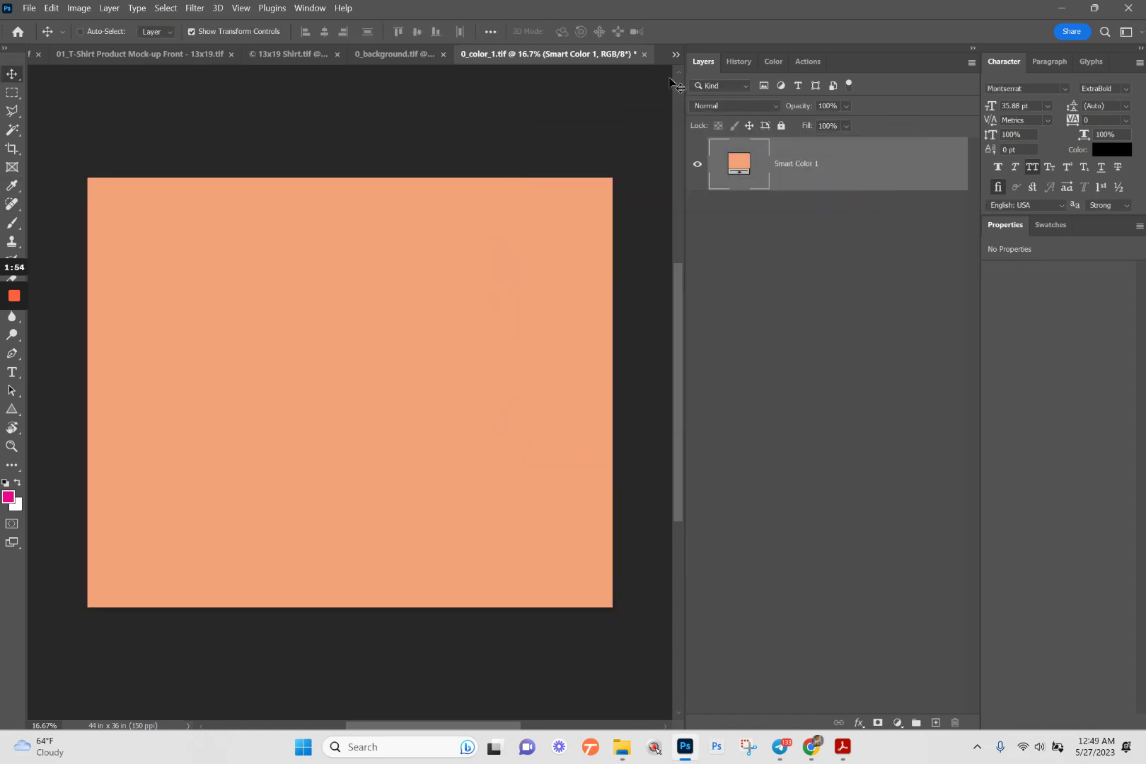
{"action": "left_click", "coordinate": [643, 55]}
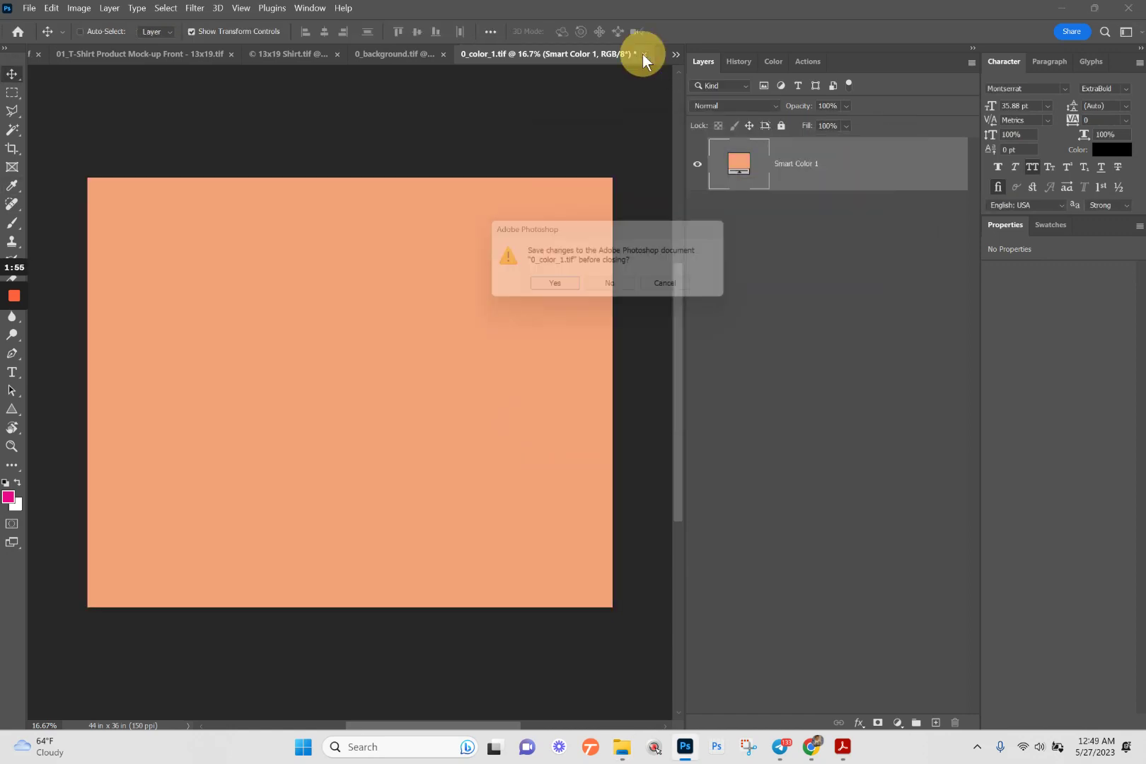
{"action": "left_click", "coordinate": [553, 287]}
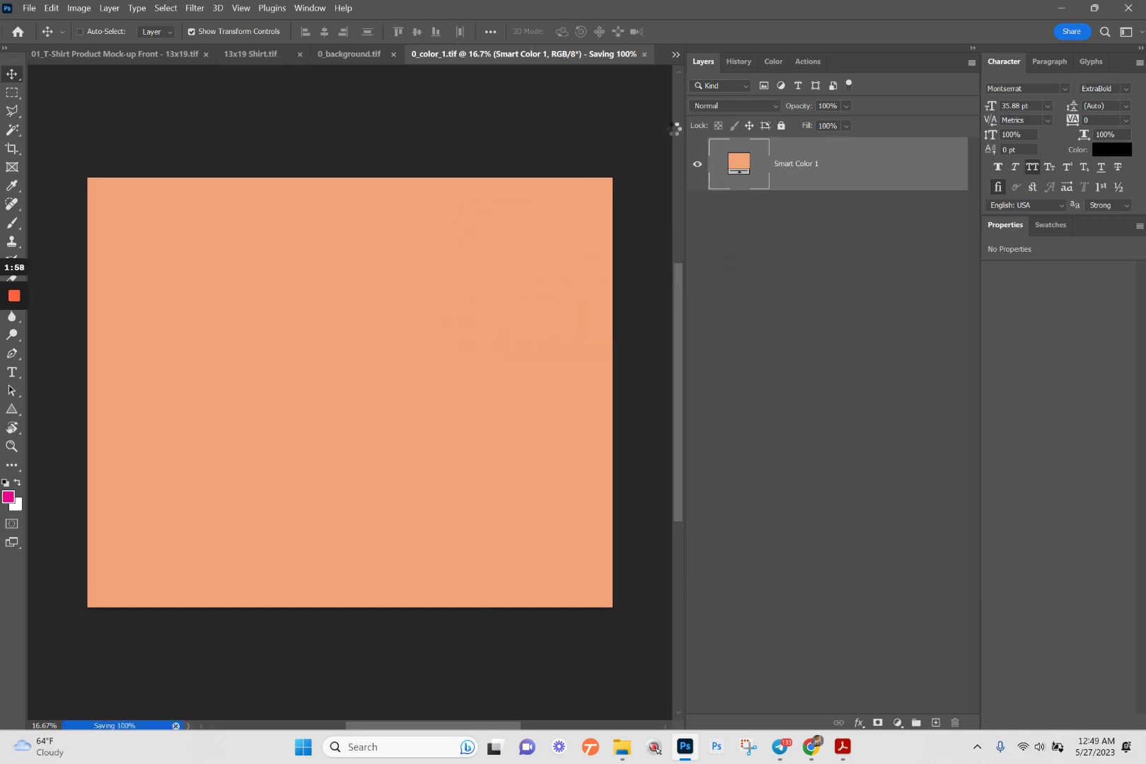
{"action": "left_click", "coordinate": [840, 752]}
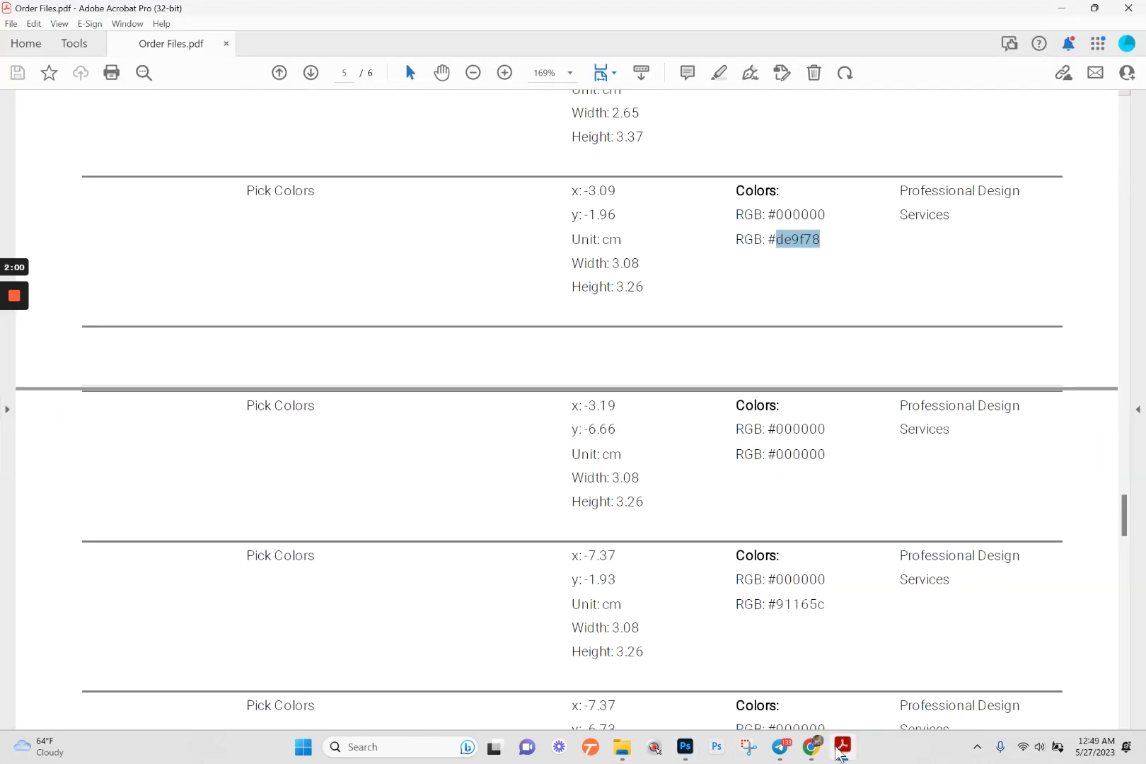
- Pick the 91165c code from the order PDF and open the 0_color_2 smart object
{"action": "double_click", "coordinate": [797, 602]}
{"action": "key", "text": "ctrl+c"}
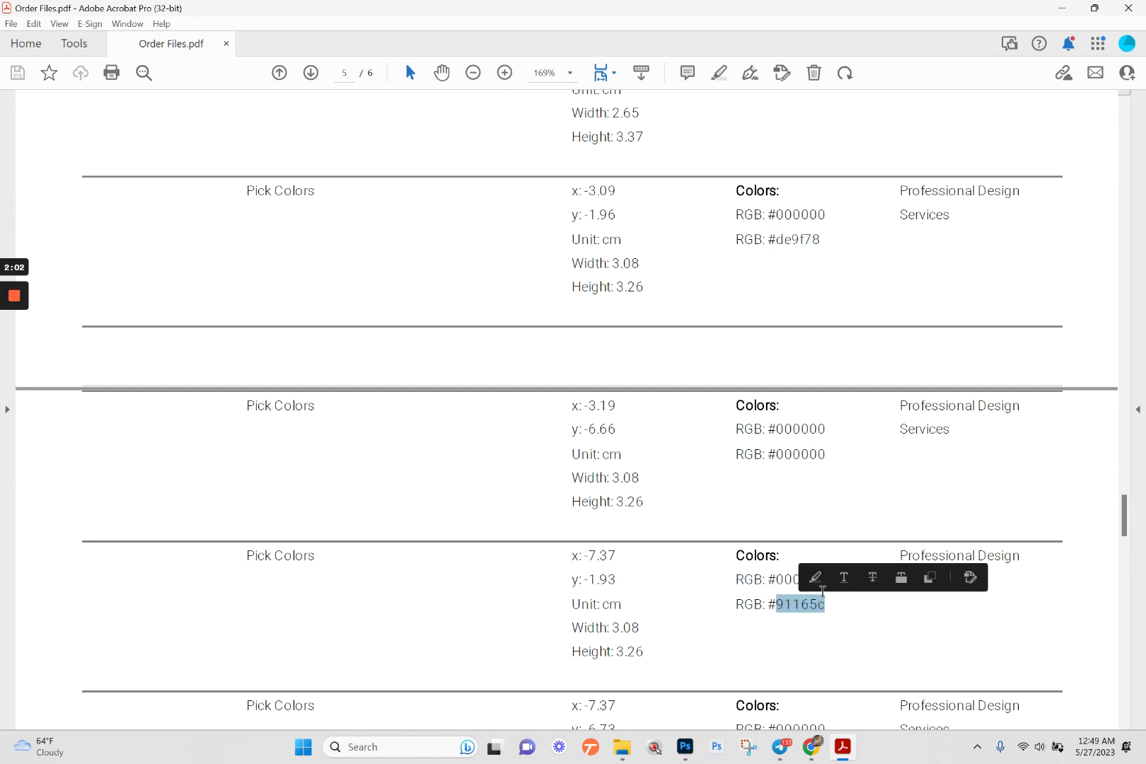
{"action": "left_click", "coordinate": [1062, 8]}
{"action": "left_click", "coordinate": [739, 296]}
{"action": "double_click", "coordinate": [739, 296]}
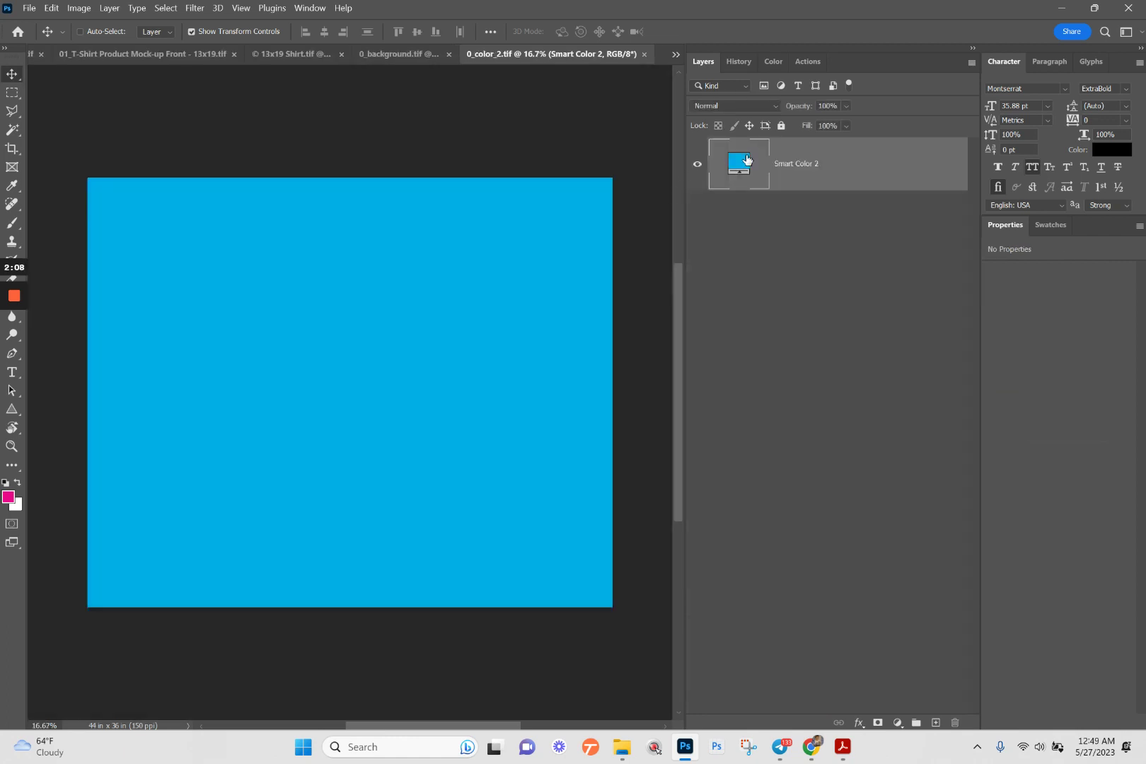
- Set the Smart Color 2 fill to magenta #91165c, then save and close 0_color_2
{"action": "double_click", "coordinate": [741, 164]}
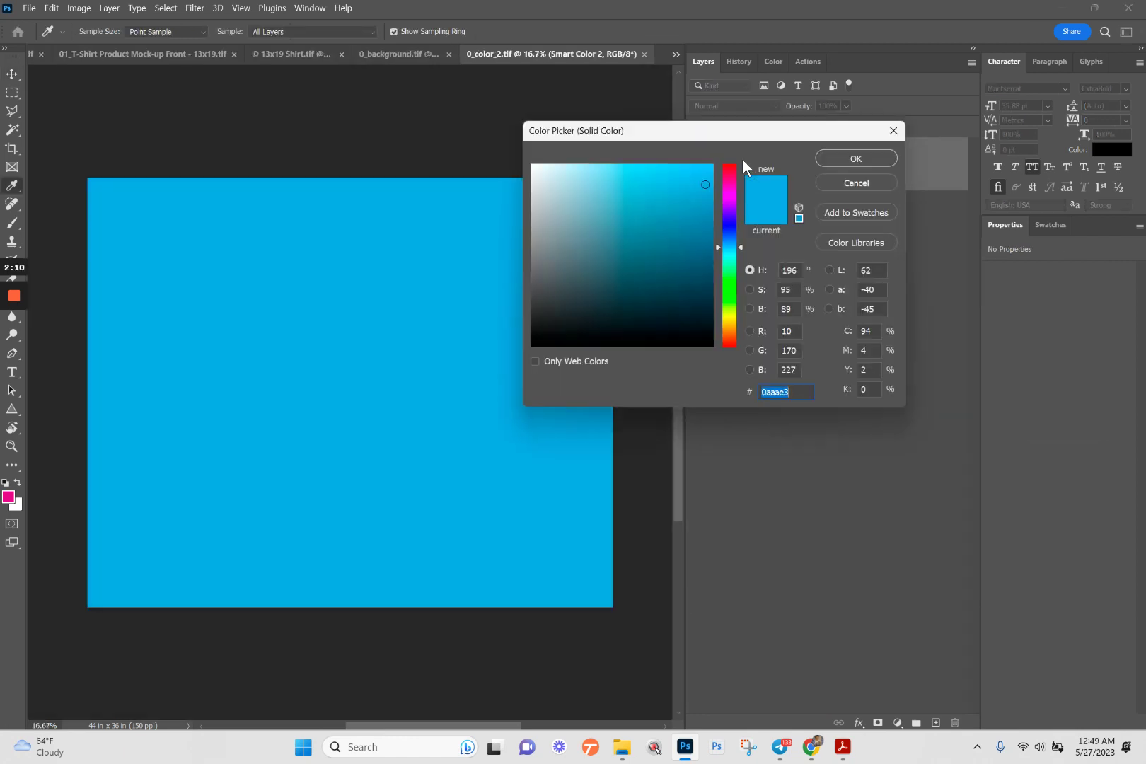
{"action": "key", "text": "ctrl+v"}
{"action": "left_click", "coordinate": [856, 157]}
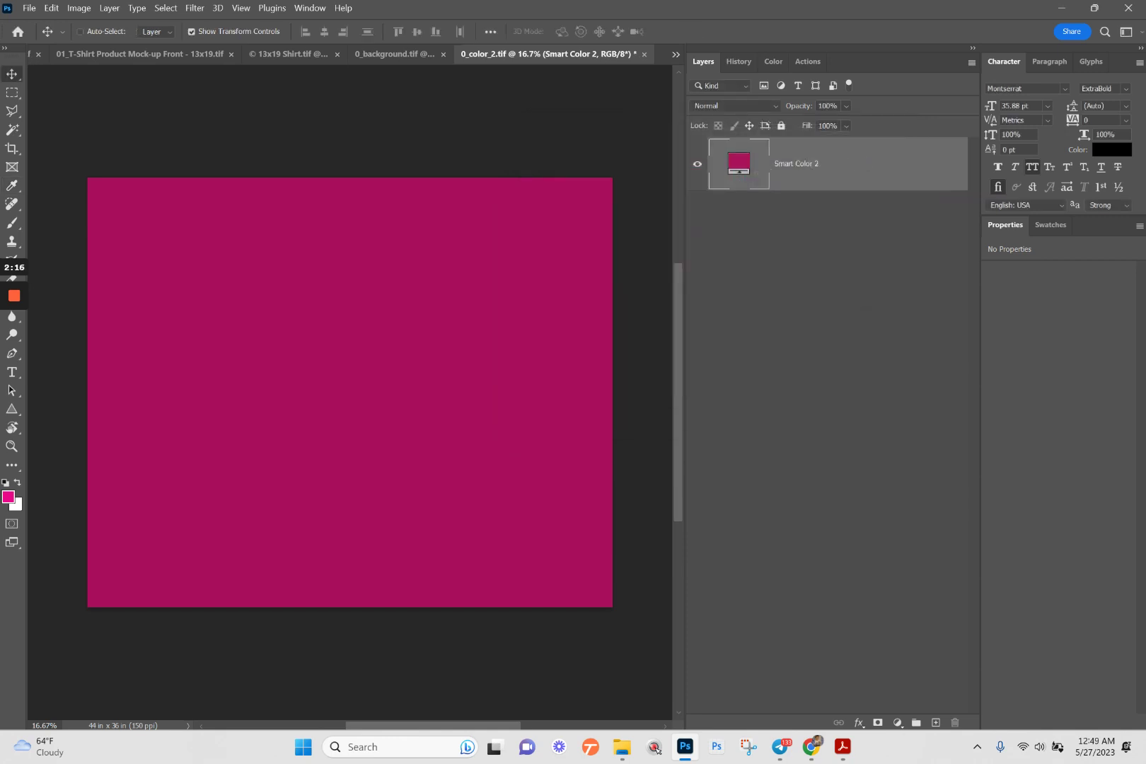
{"action": "left_click", "coordinate": [644, 54]}
{"action": "left_click", "coordinate": [555, 287]}
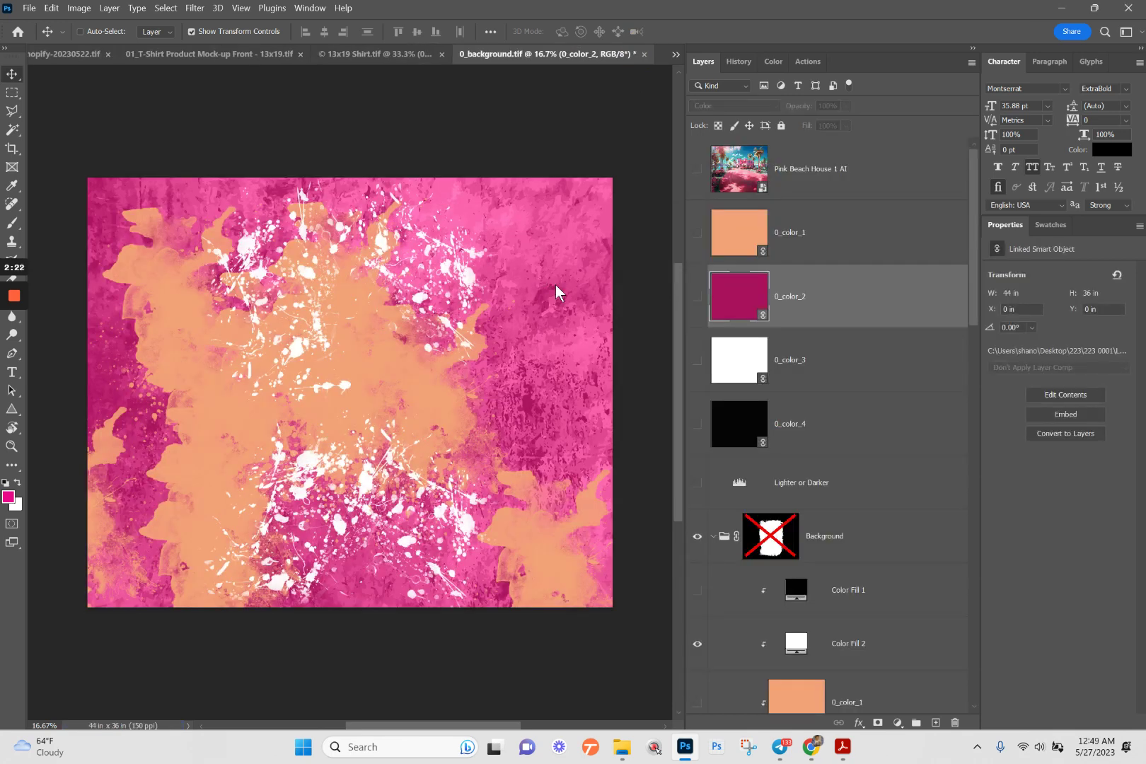
{"action": "scroll", "coordinate": [841, 362], "scroll_direction": "down", "scroll_amount": 10}
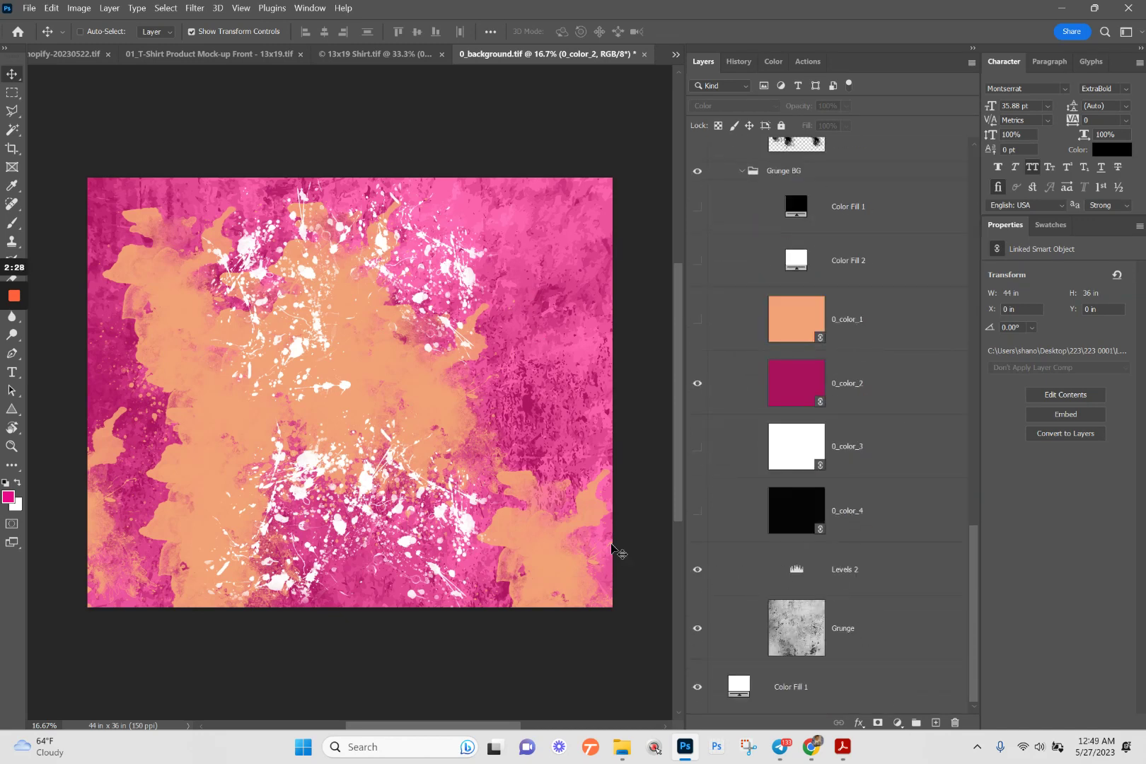
- Set Levels 2 input levels to 87 / 0.32 / 255 and output levels to 20 / 255
{"action": "left_click", "coordinate": [796, 572]}
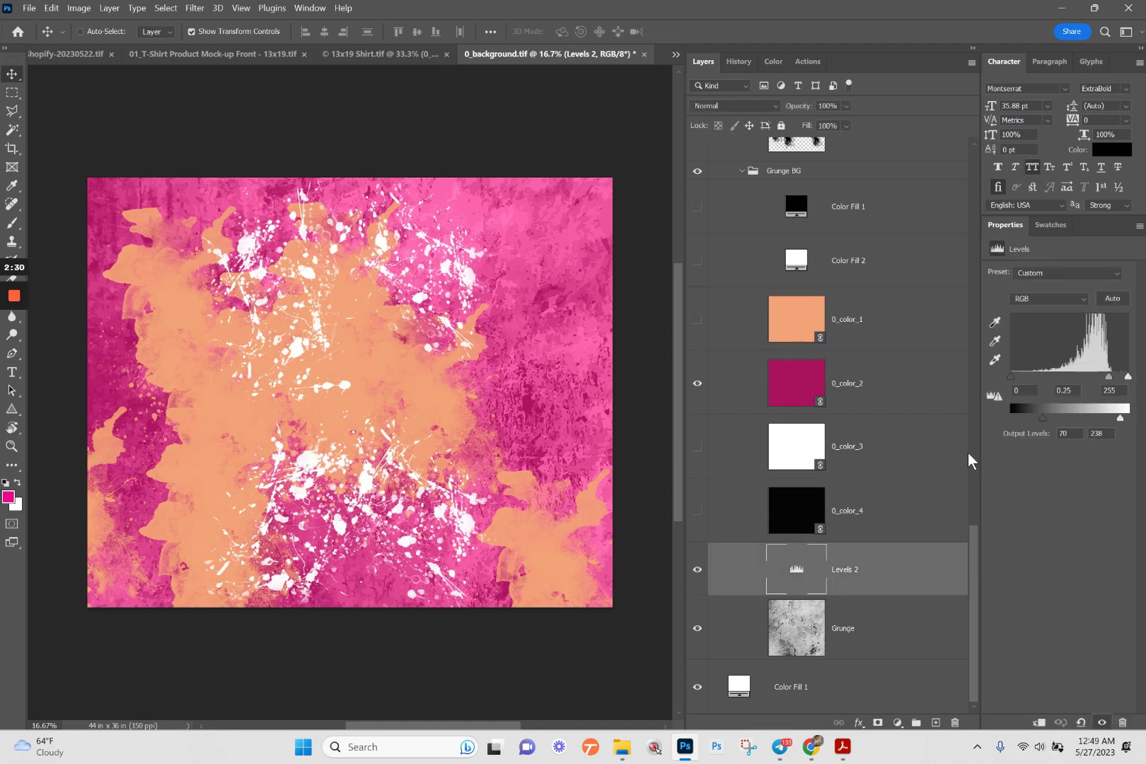
{"action": "mouse_move", "coordinate": [1109, 377]}
{"action": "left_mouse_down"}
{"action": "mouse_move", "coordinate": [1083, 378]}
{"action": "mouse_move", "coordinate": [1103, 376]}
{"action": "left_mouse_up"}
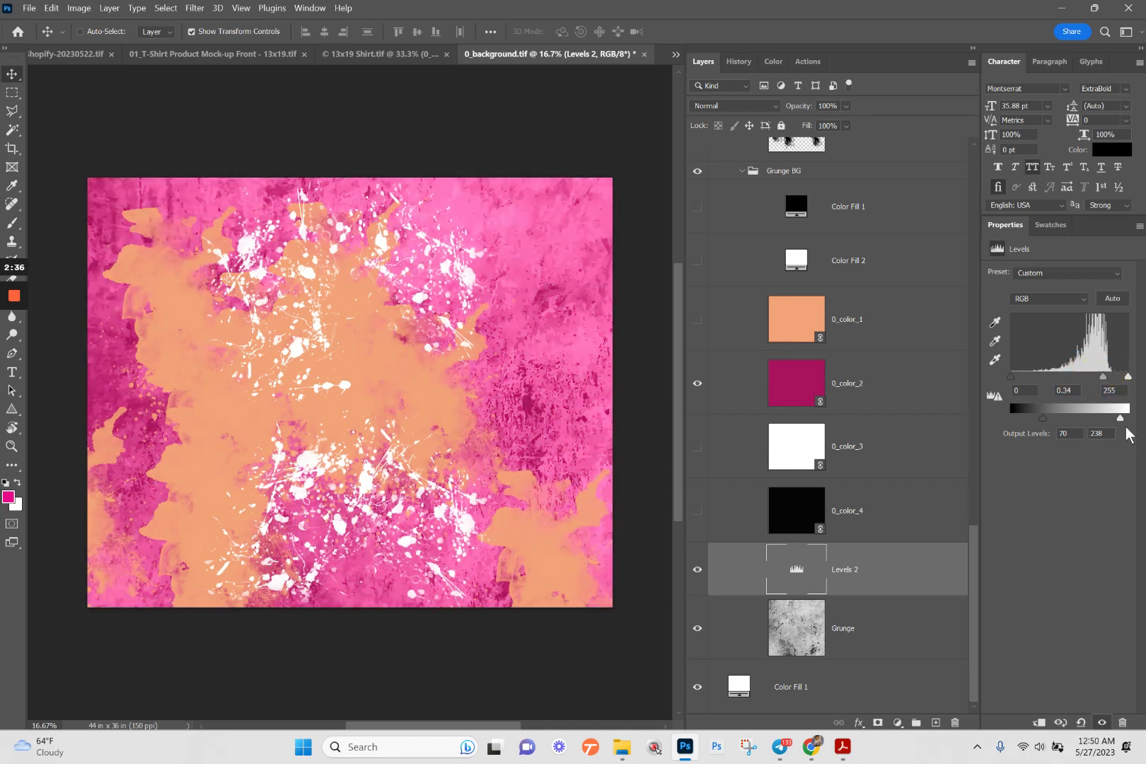
{"action": "left_click_drag", "start_coordinate": [1122, 420], "coordinate": [1128, 423]}
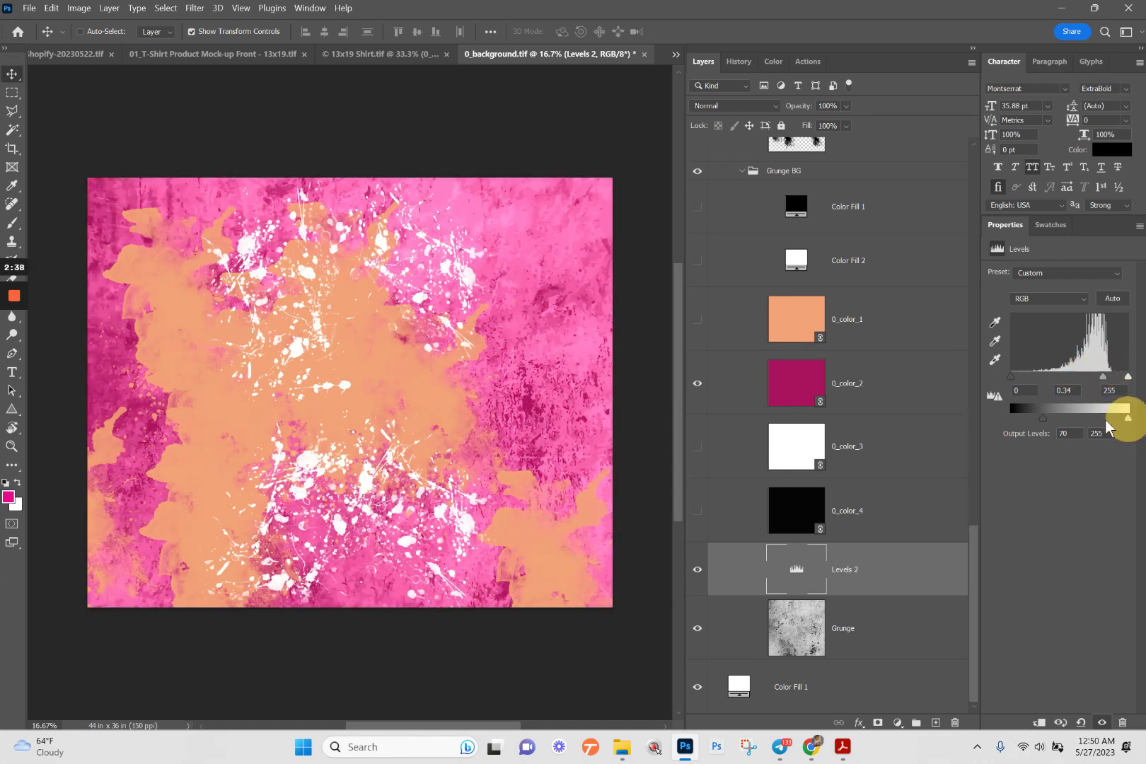
{"action": "left_click_drag", "start_coordinate": [1046, 423], "coordinate": [1019, 418]}
{"action": "left_click_drag", "start_coordinate": [1103, 374], "coordinate": [1127, 378]}
{"action": "left_click_drag", "start_coordinate": [1011, 377], "coordinate": [1053, 384]}
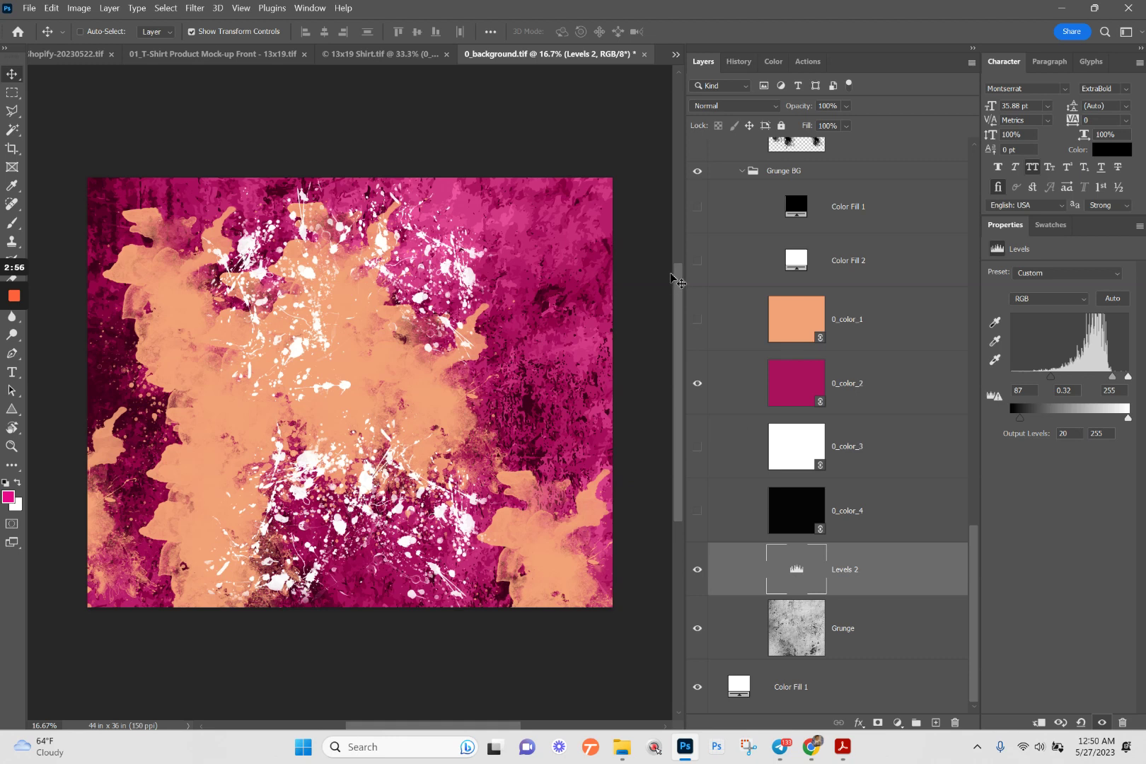
- Close 0_background.tif, choosing Yes to save the recolour changes
{"action": "left_click", "coordinate": [643, 55]}
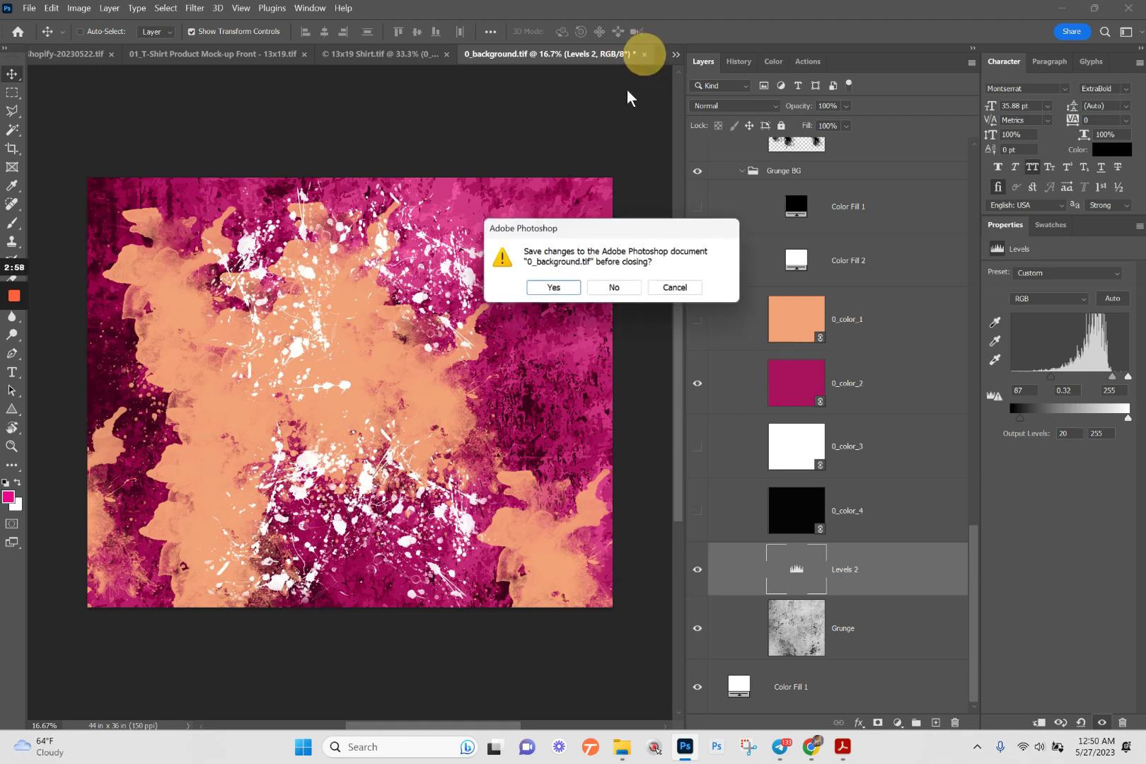
{"action": "left_click", "coordinate": [552, 290]}
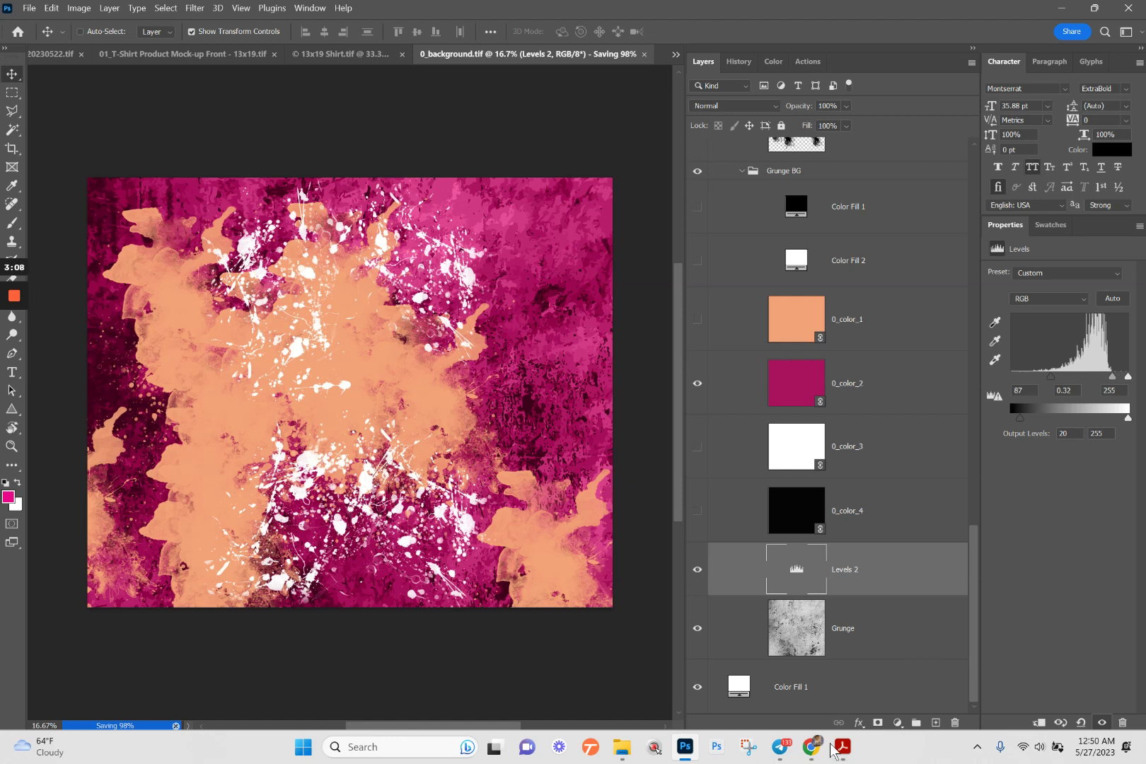
- Check the order PDF's DESIGN ITEMS DETAILS for the reunion image, then bring up SourceFileImages
{"action": "left_click", "coordinate": [846, 756]}
{"action": "scroll", "coordinate": [446, 516], "scroll_direction": "up", "scroll_amount": 15}
{"action": "scroll", "coordinate": [446, 517], "scroll_direction": "up", "scroll_amount": 15}
{"action": "scroll", "coordinate": [445, 519], "scroll_direction": "down", "scroll_amount": 8}
{"action": "scroll", "coordinate": [457, 520], "scroll_direction": "down", "scroll_amount": 1}
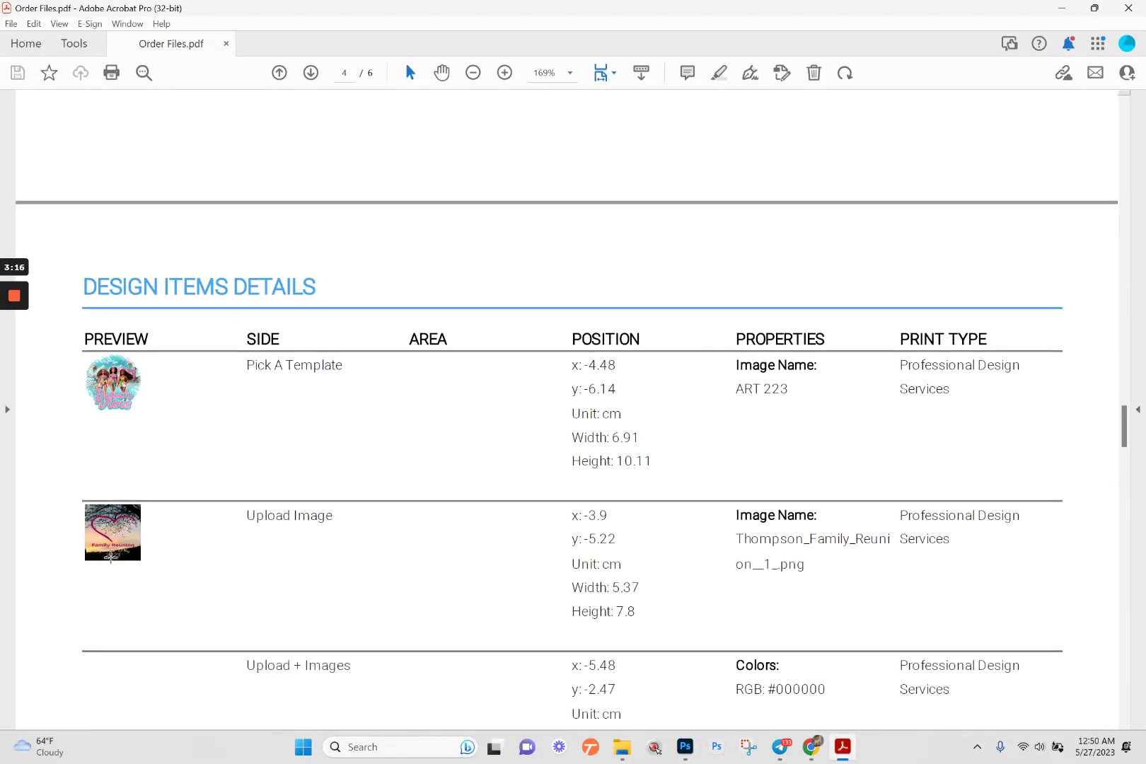
{"action": "scroll", "coordinate": [110, 541], "scroll_direction": "down", "scroll_amount": 3}
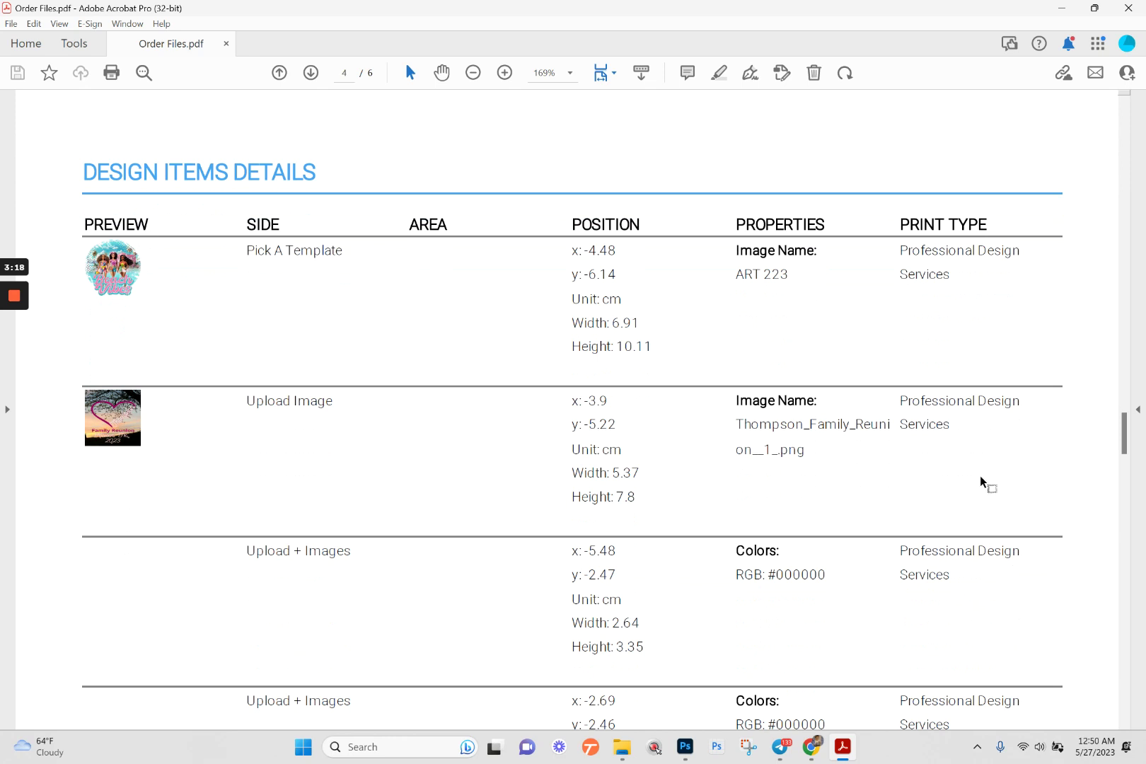
{"action": "left_click_drag", "start_coordinate": [1125, 444], "coordinate": [1126, 456]}
{"action": "left_click_drag", "start_coordinate": [1127, 452], "coordinate": [1127, 443]}
{"action": "left_click", "coordinate": [623, 757]}
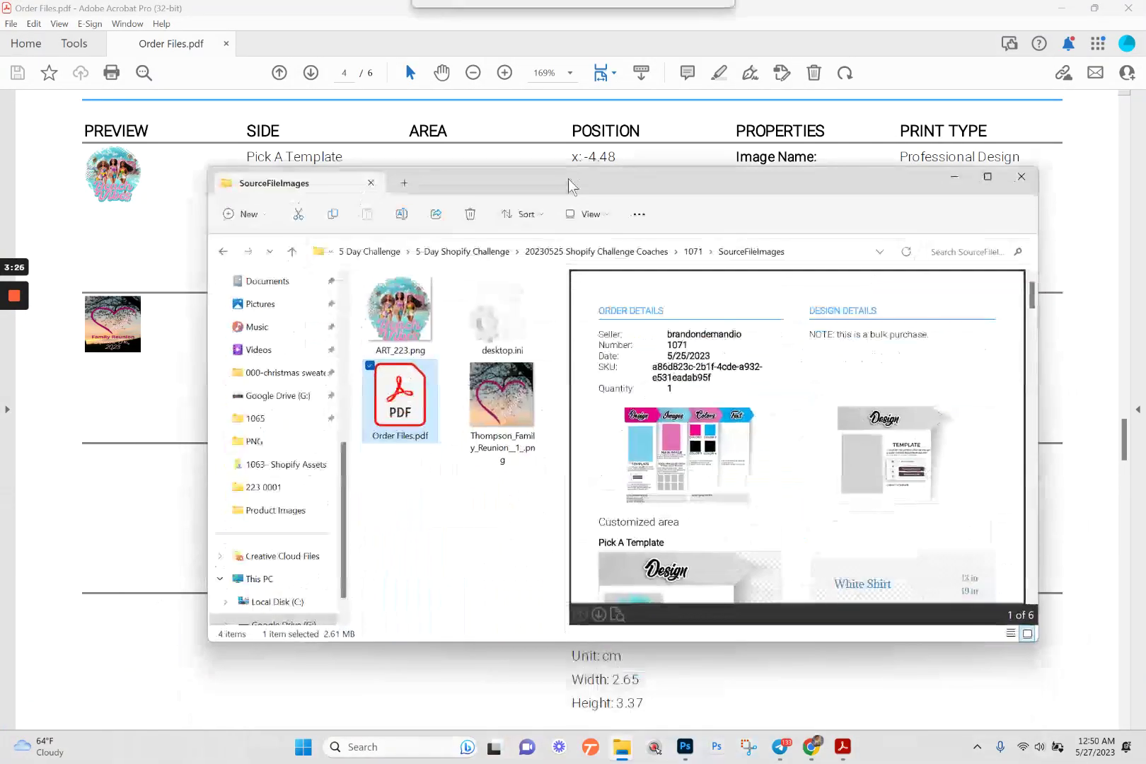
- Preview ART_223.png and Thompson_Family_Reunion__1_.png, minimize the order PDF, and move the Explorer window aside
{"action": "left_click", "coordinate": [386, 323]}
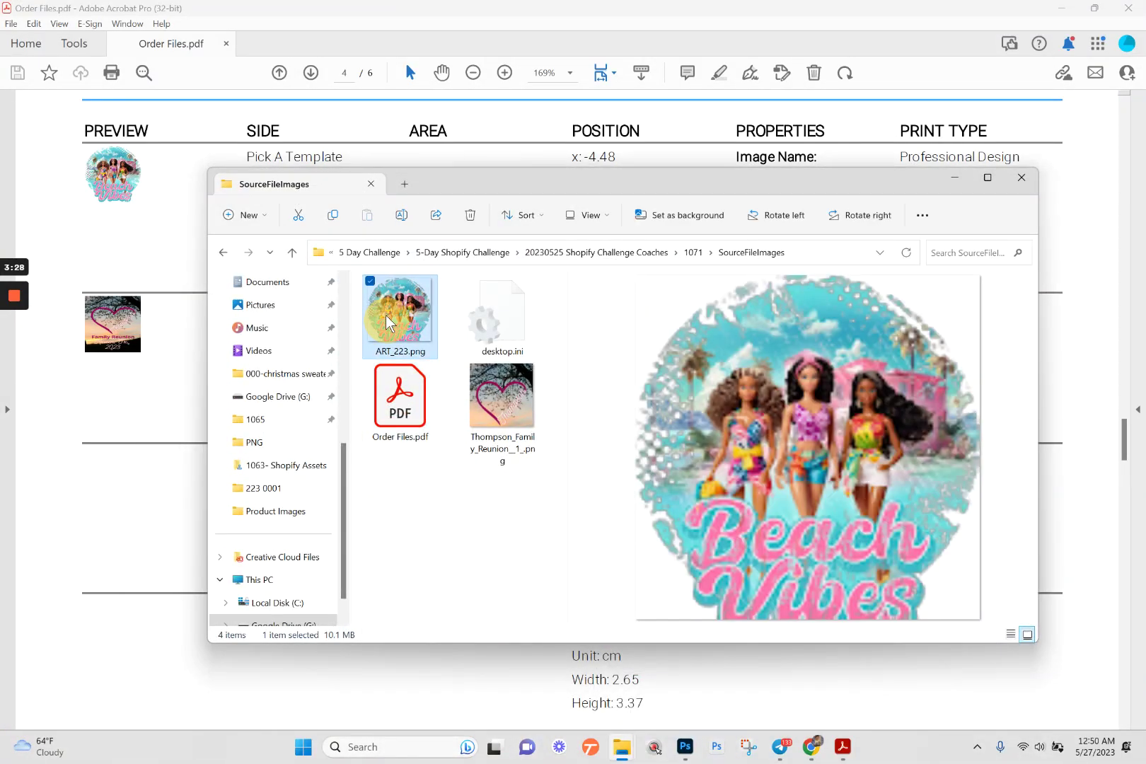
{"action": "left_click", "coordinate": [481, 414]}
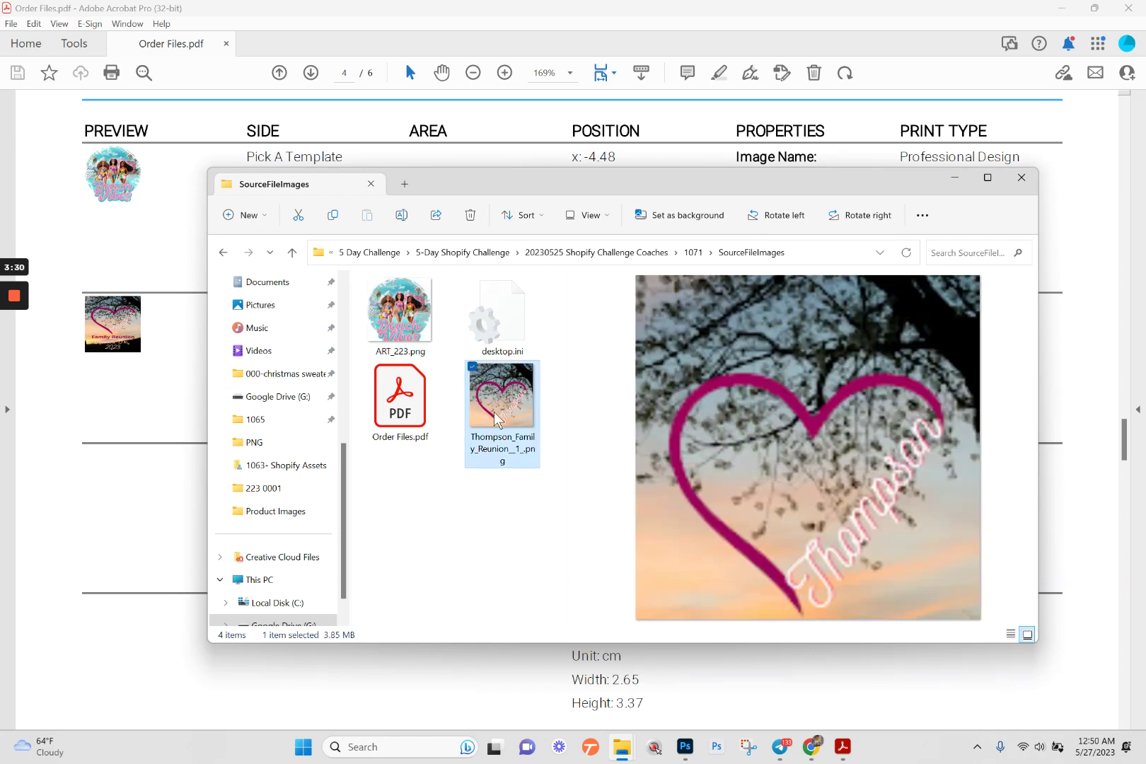
{"action": "left_click", "coordinate": [1066, 13]}
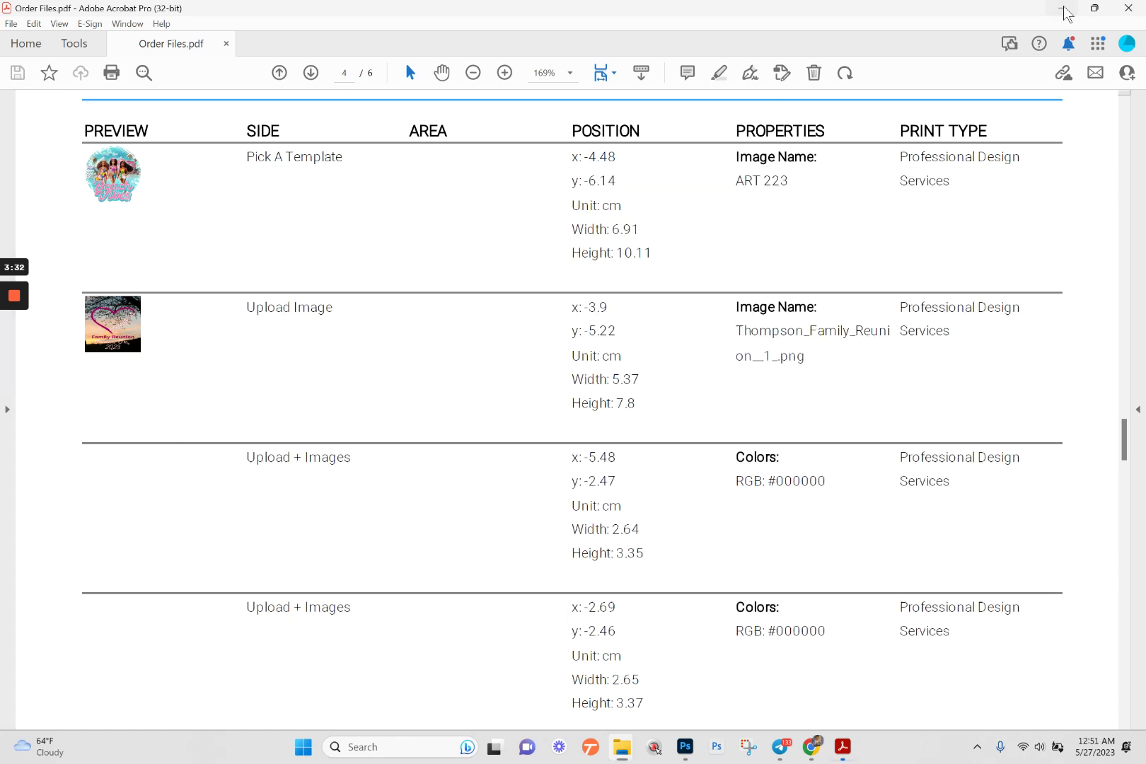
{"action": "left_click", "coordinate": [1066, 13]}
{"action": "left_click_drag", "start_coordinate": [605, 184], "coordinate": [104, 328]}
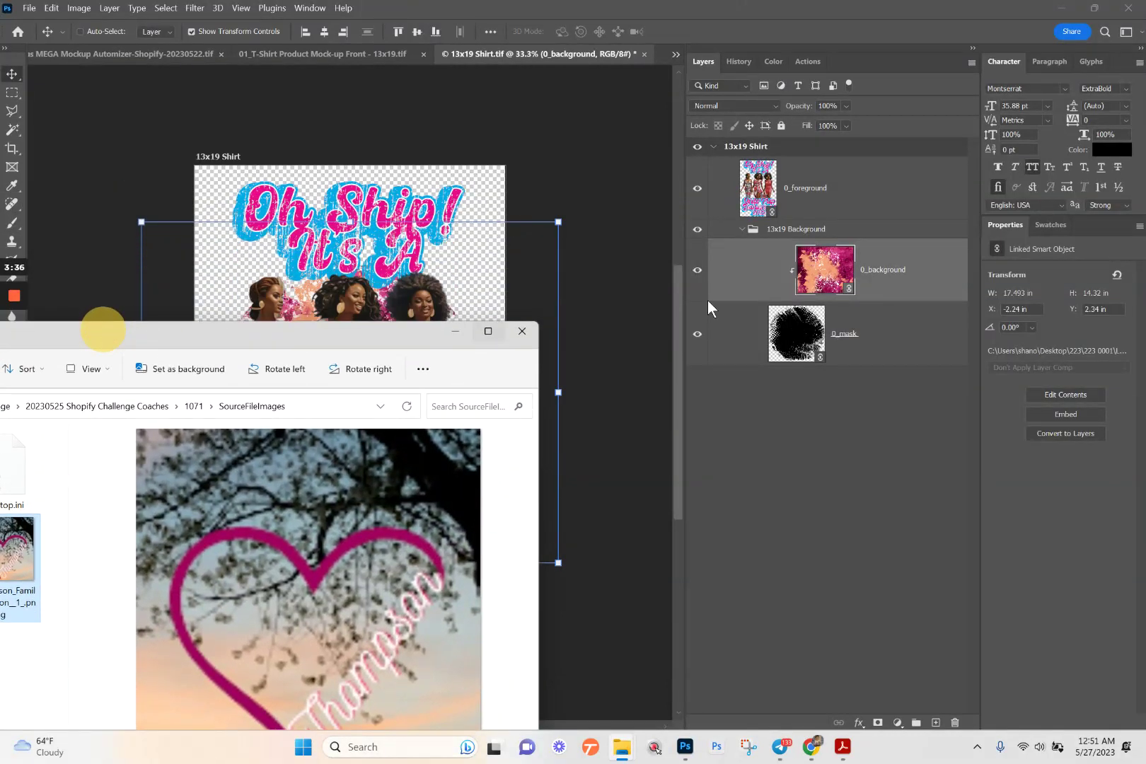
- In 13x19 Shirt, open the 0_foreground smart object, then its 0_photo_1 contents, and toggle the women layer
{"action": "left_click", "coordinate": [774, 206]}
{"action": "double_click", "coordinate": [763, 197]}
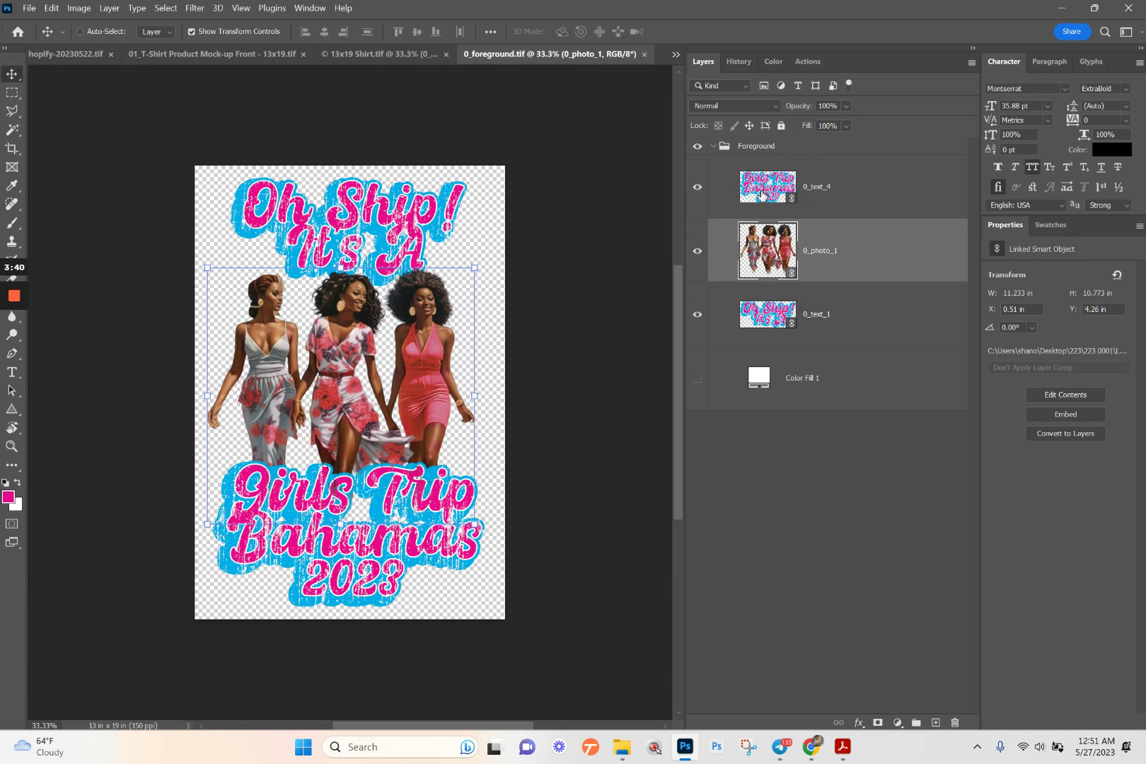
{"action": "double_click", "coordinate": [767, 250]}
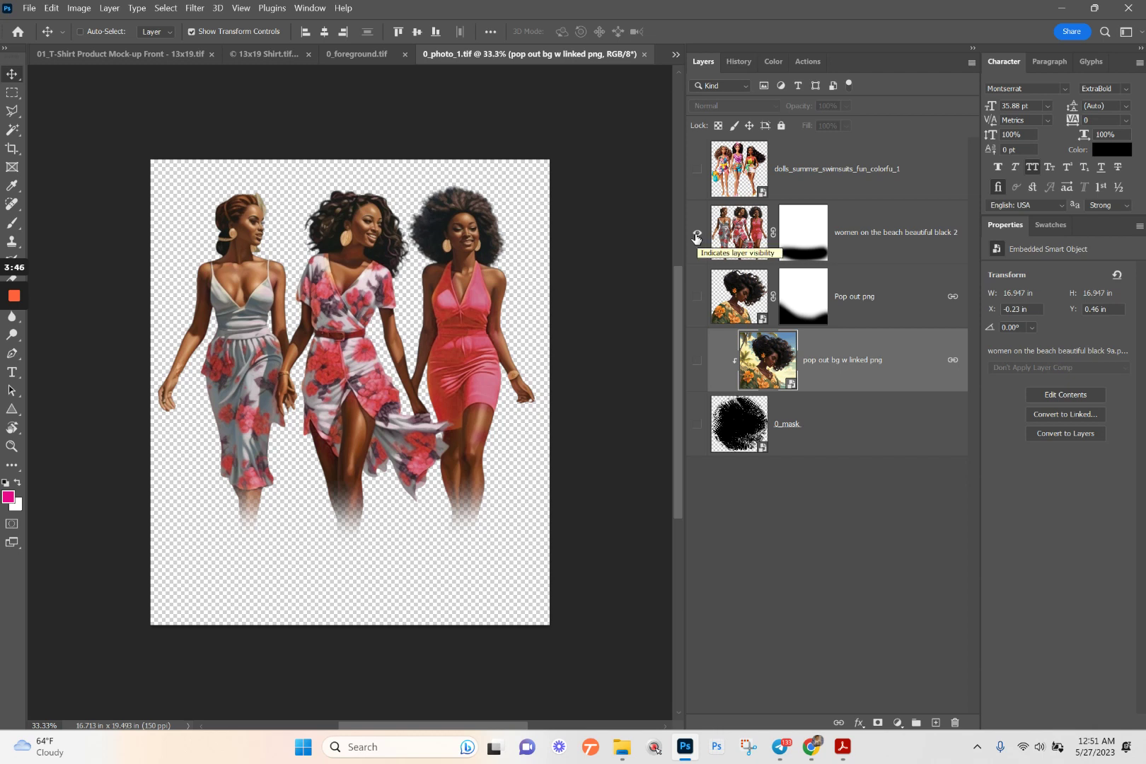
{"action": "left_click", "coordinate": [697, 233]}
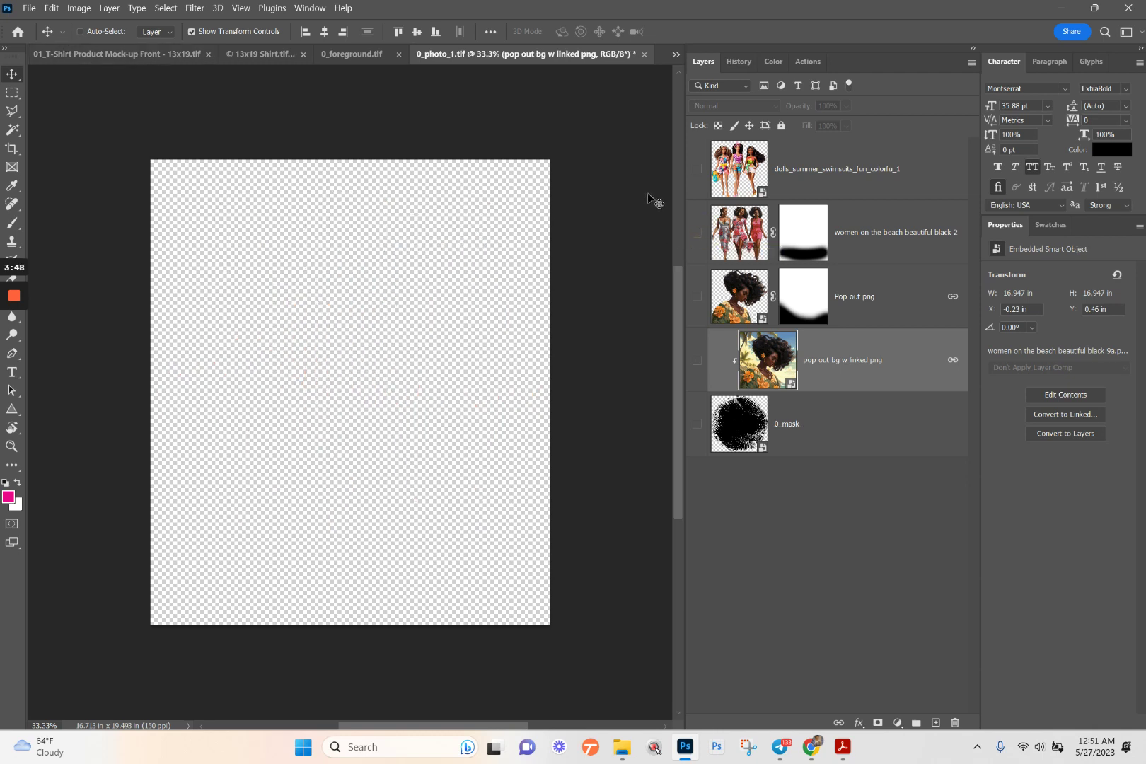
{"action": "left_click", "coordinate": [698, 234]}
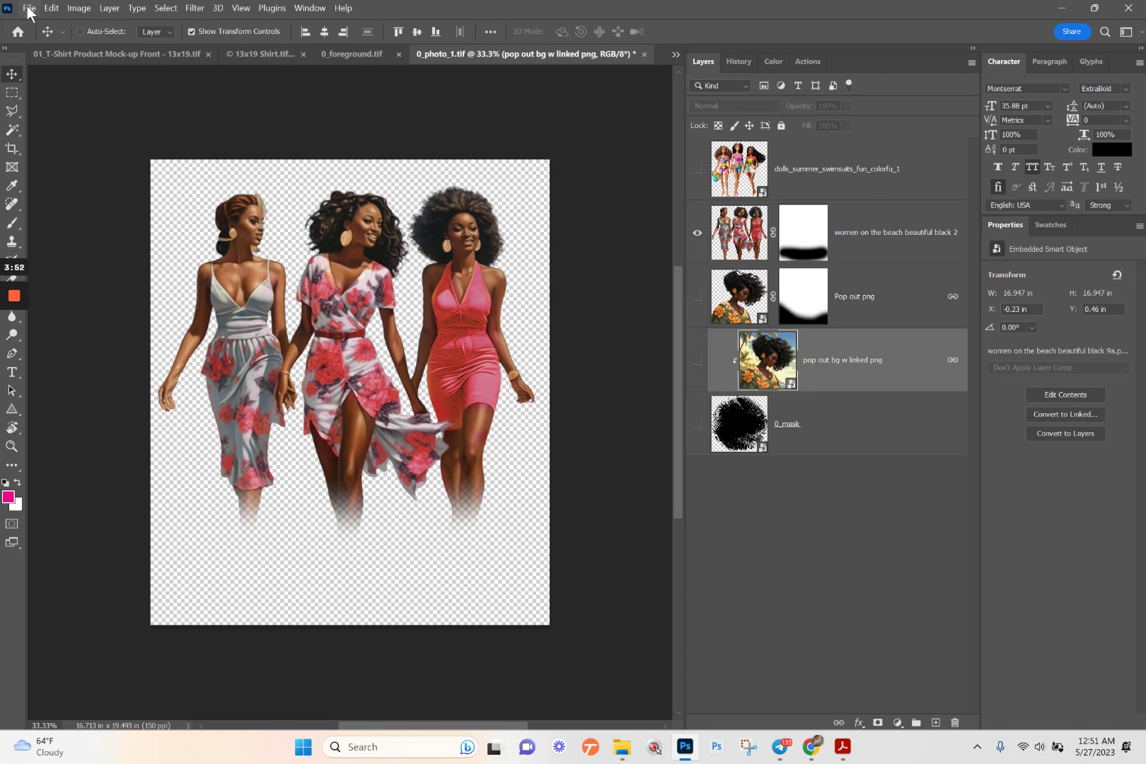
- Place Thompson_Family_Reunion__1_.png into 0_photo_1.tif and move its layer below pop out bg w linked png
{"action": "mouse_move", "coordinate": [622, 746]}
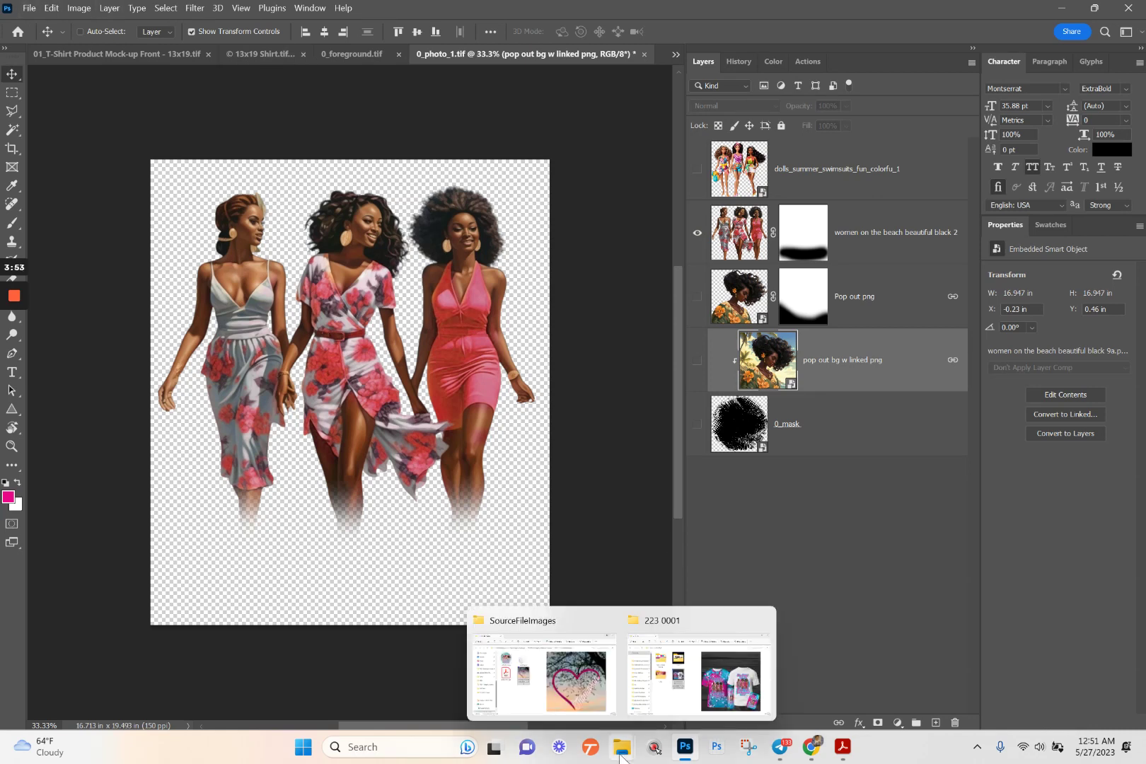
{"action": "left_click", "coordinate": [573, 702]}
{"action": "left_click_drag", "start_coordinate": [178, 334], "coordinate": [437, 351]}
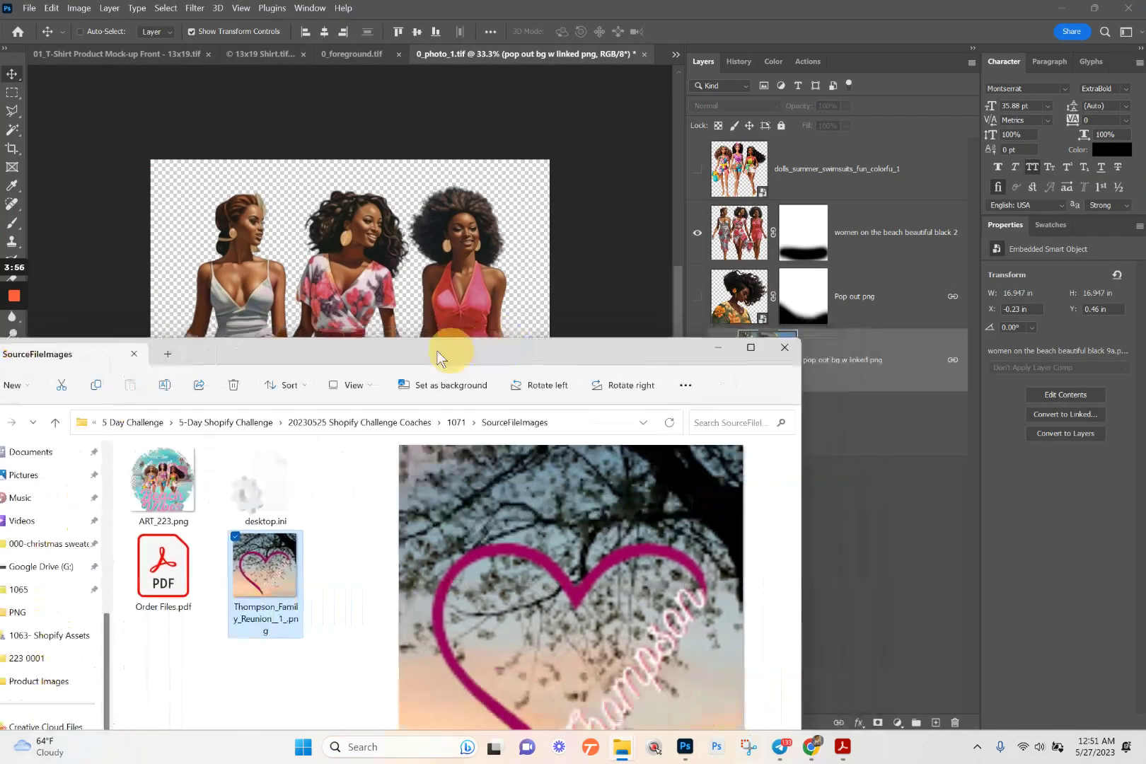
{"action": "left_click_drag", "start_coordinate": [254, 569], "coordinate": [338, 279]}
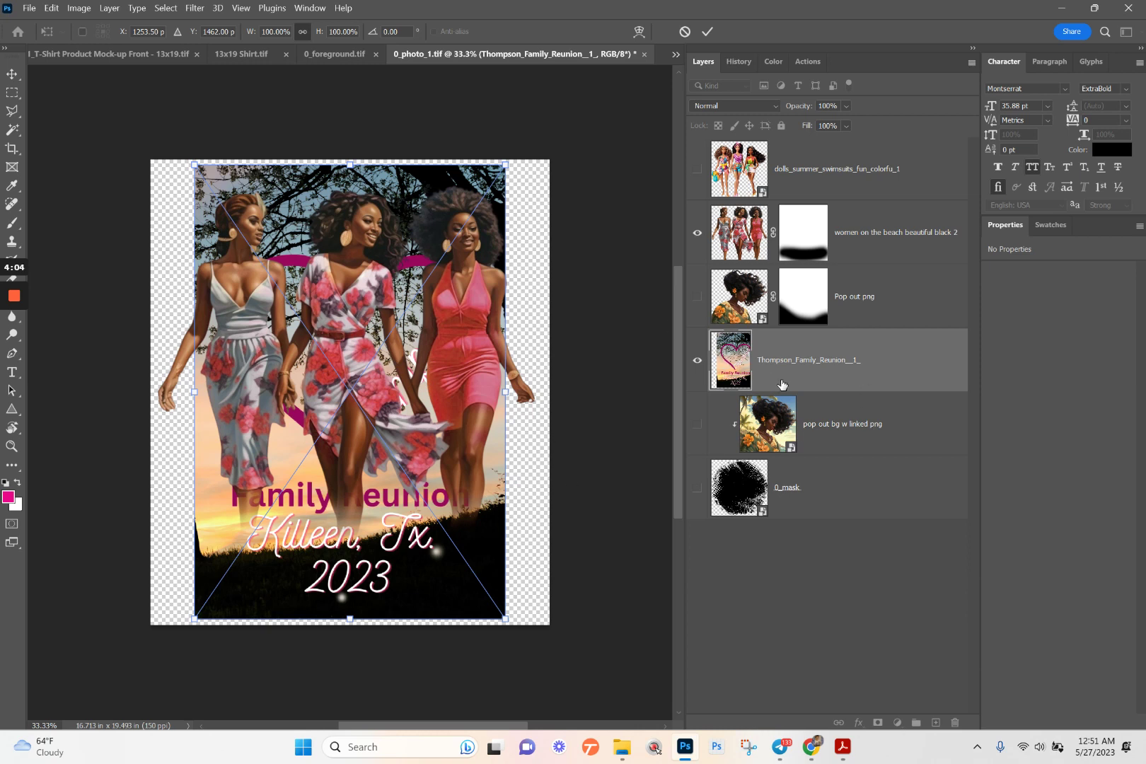
{"action": "left_click_drag", "start_coordinate": [823, 353], "coordinate": [818, 441]}
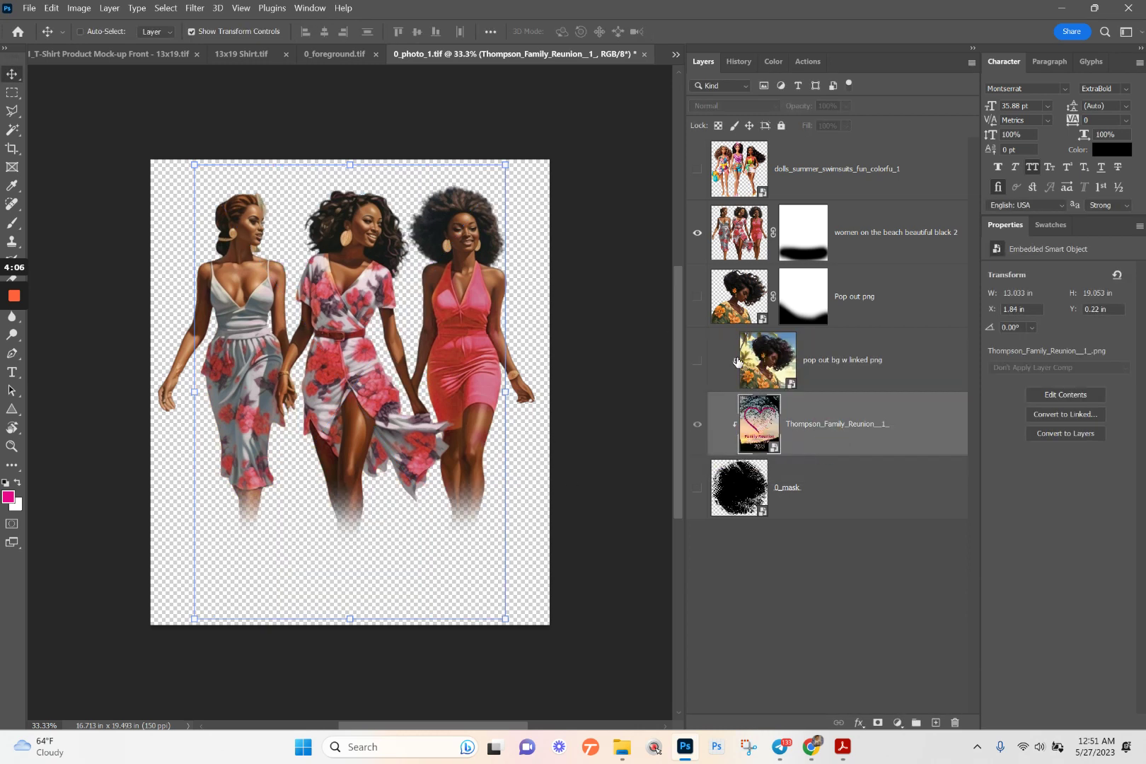
- Hide the three-women layer, show the 0_mask layer, and select the family reunion layer
{"action": "left_click", "coordinate": [699, 234]}
{"action": "left_click", "coordinate": [697, 488]}
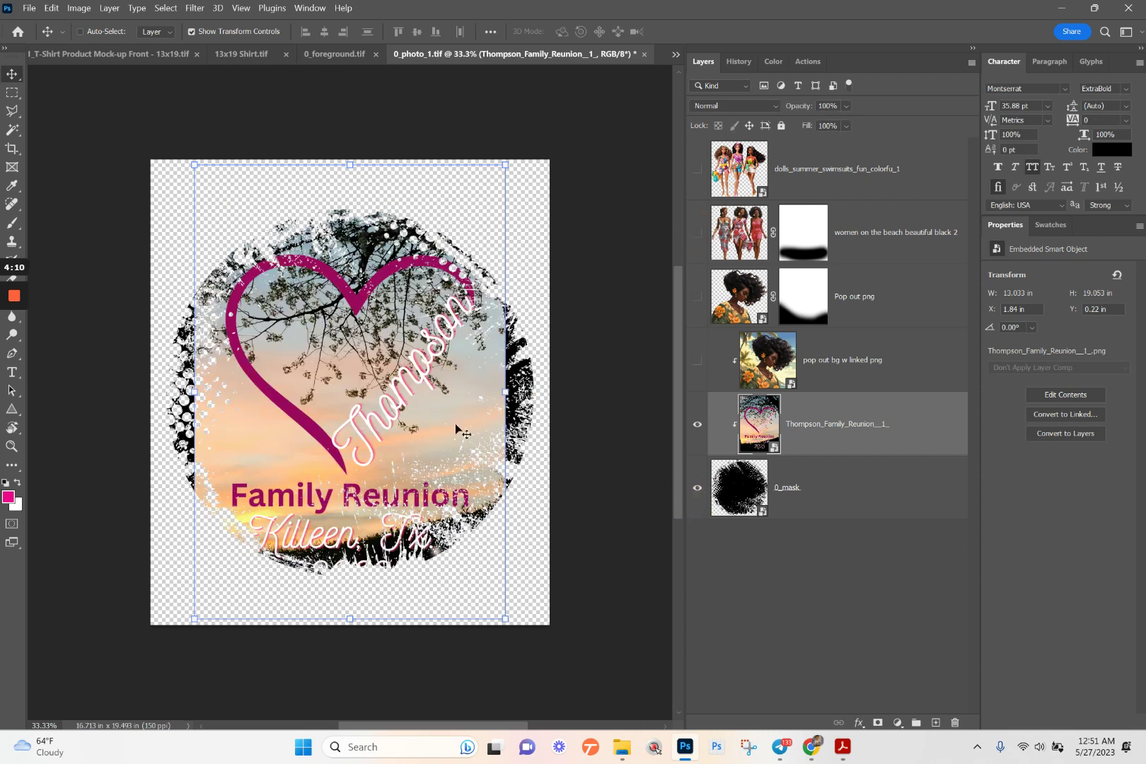
{"action": "left_click", "coordinate": [821, 499]}
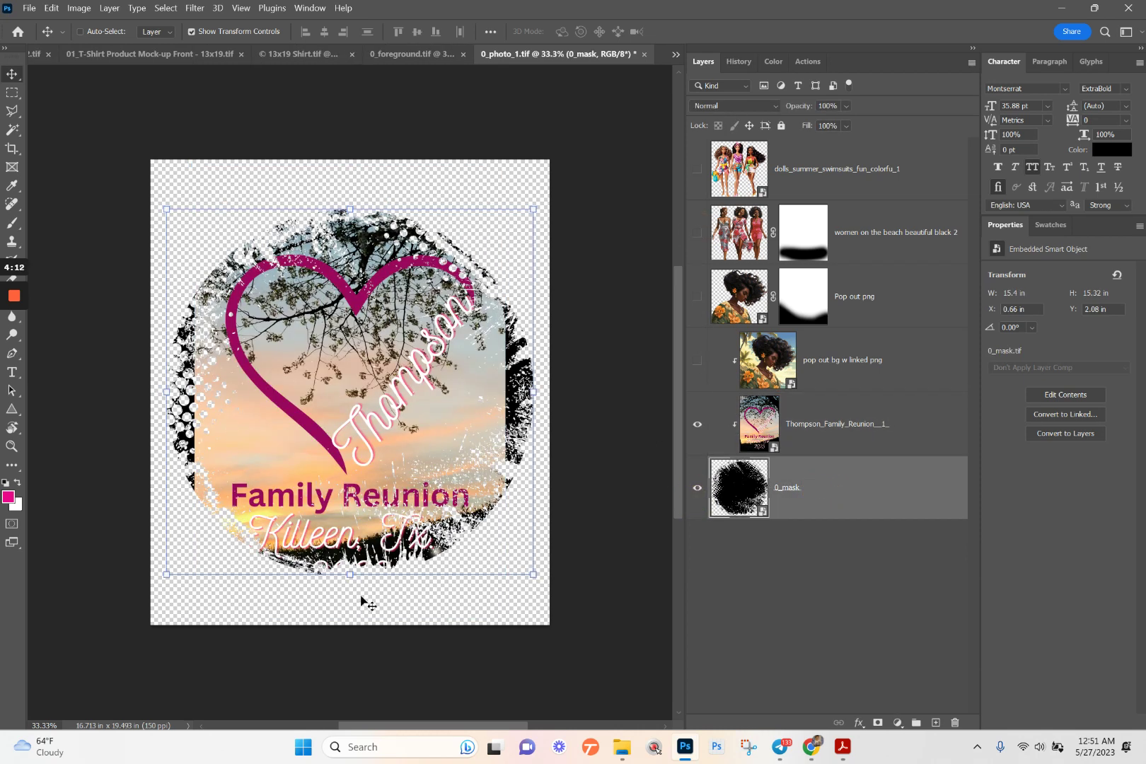
{"action": "left_click", "coordinate": [803, 424]}
- Enlarge the heart image to about 15.65 × 22.89 in so it fills the mask
{"action": "left_click_drag", "start_coordinate": [499, 394], "coordinate": [461, 481]}
{"action": "left_click_drag", "start_coordinate": [183, 451], "coordinate": [160, 447]}
{"action": "left_click_drag", "start_coordinate": [517, 452], "coordinate": [532, 451]}
{"action": "left_click_drag", "start_coordinate": [462, 413], "coordinate": [465, 420]}
- Open Order Files.pdf and scroll to the Create Text section listing the six reunion text lines
{"action": "mouse_move", "coordinate": [673, 759]}
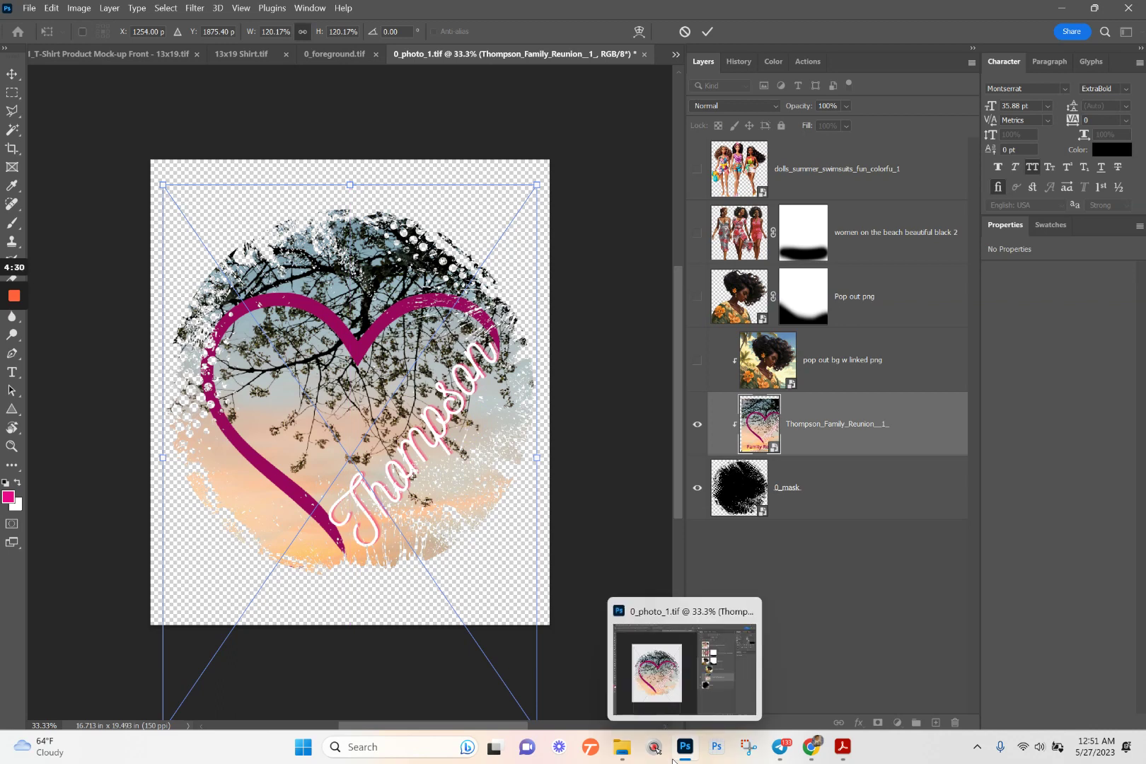
{"action": "mouse_move", "coordinate": [622, 750]}
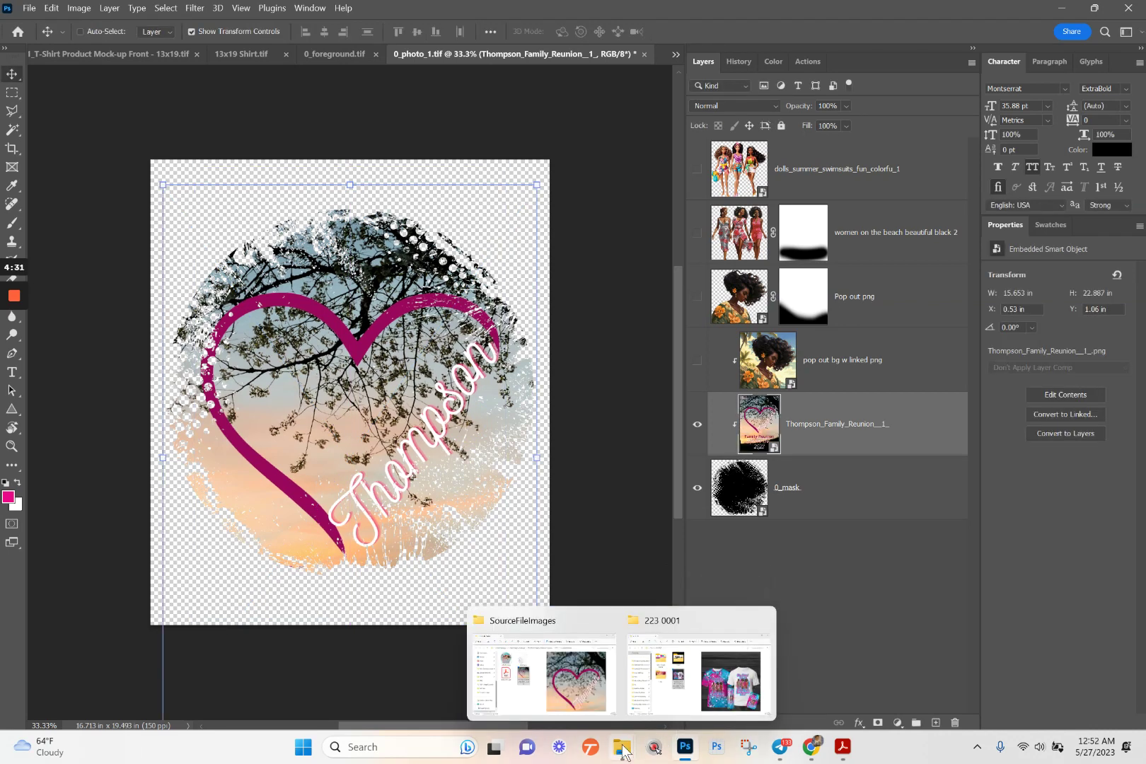
{"action": "left_click", "coordinate": [567, 690]}
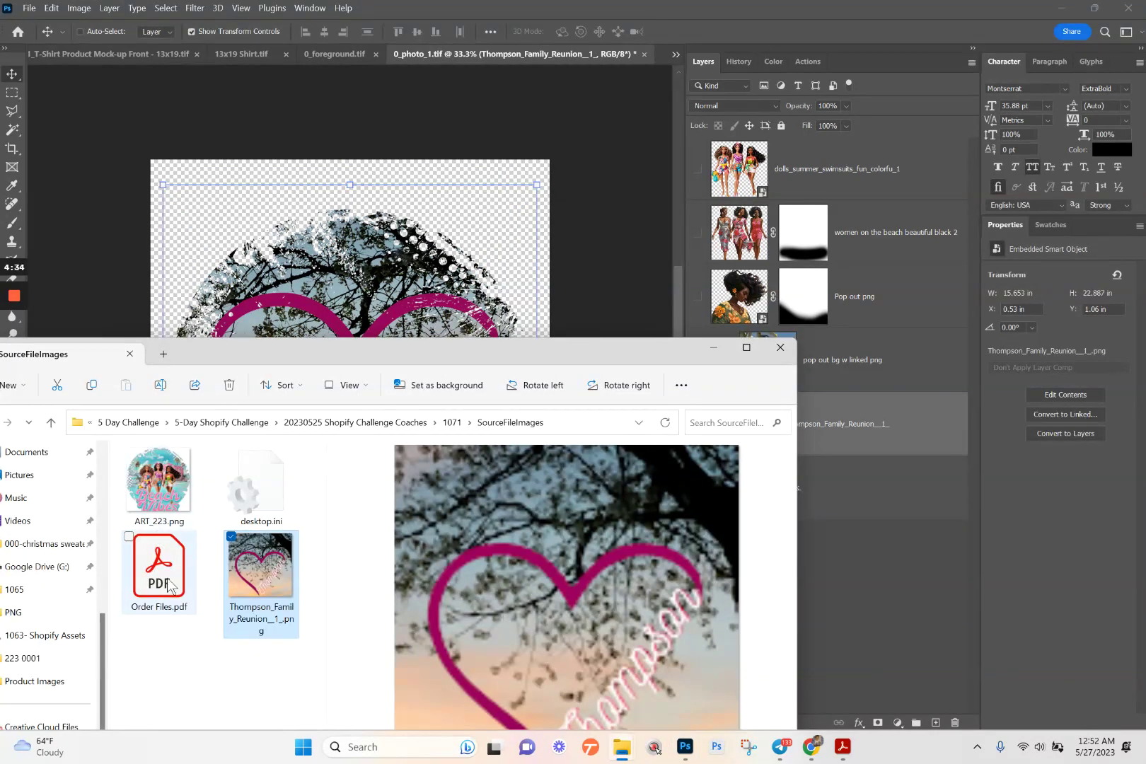
{"action": "left_click", "coordinate": [842, 746]}
{"action": "scroll", "coordinate": [513, 439], "scroll_direction": "up", "scroll_amount": 3}
{"action": "left_click_drag", "start_coordinate": [1122, 429], "coordinate": [1128, 302]}
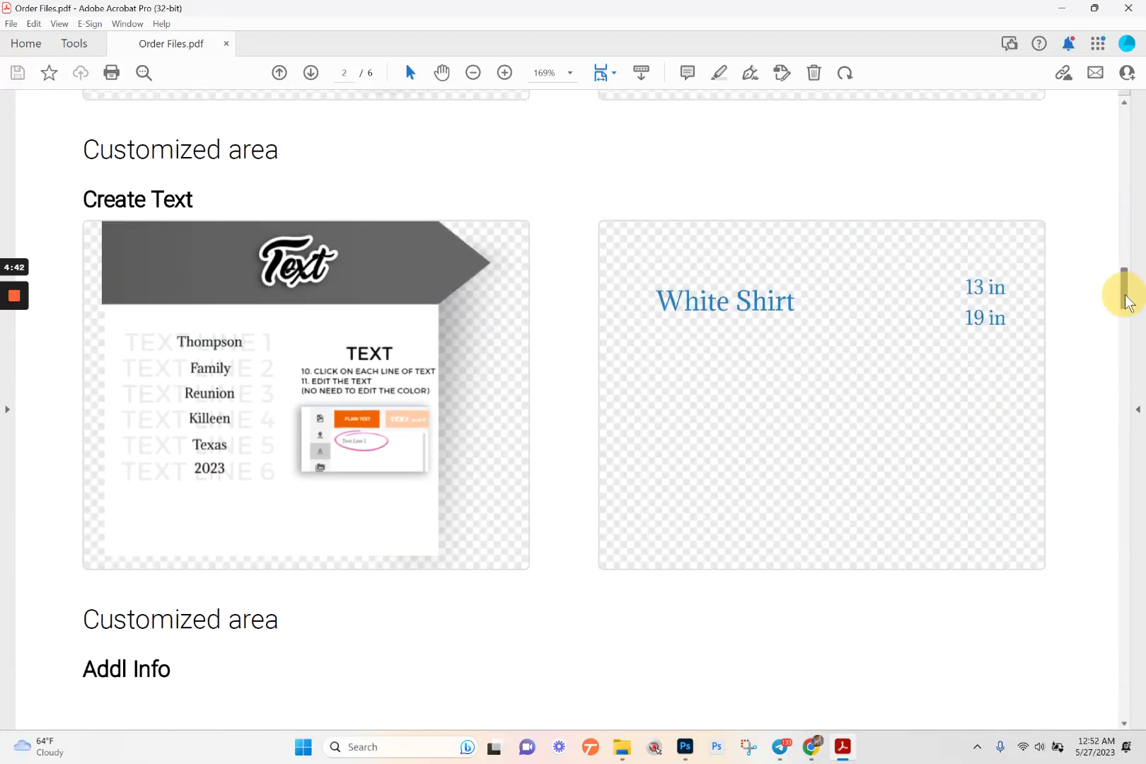
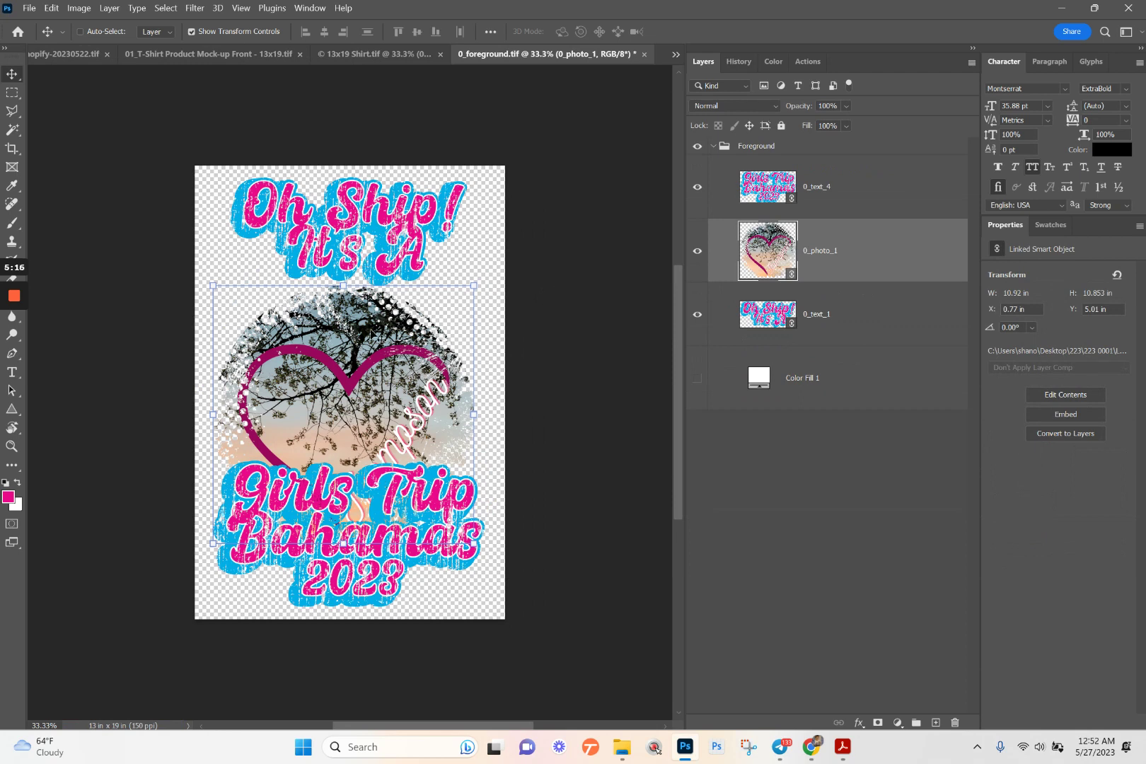
- In 0_foreground.tif, select the 0_text_4 layer and then the 0_text_1 title layer
{"action": "left_click", "coordinate": [741, 196]}
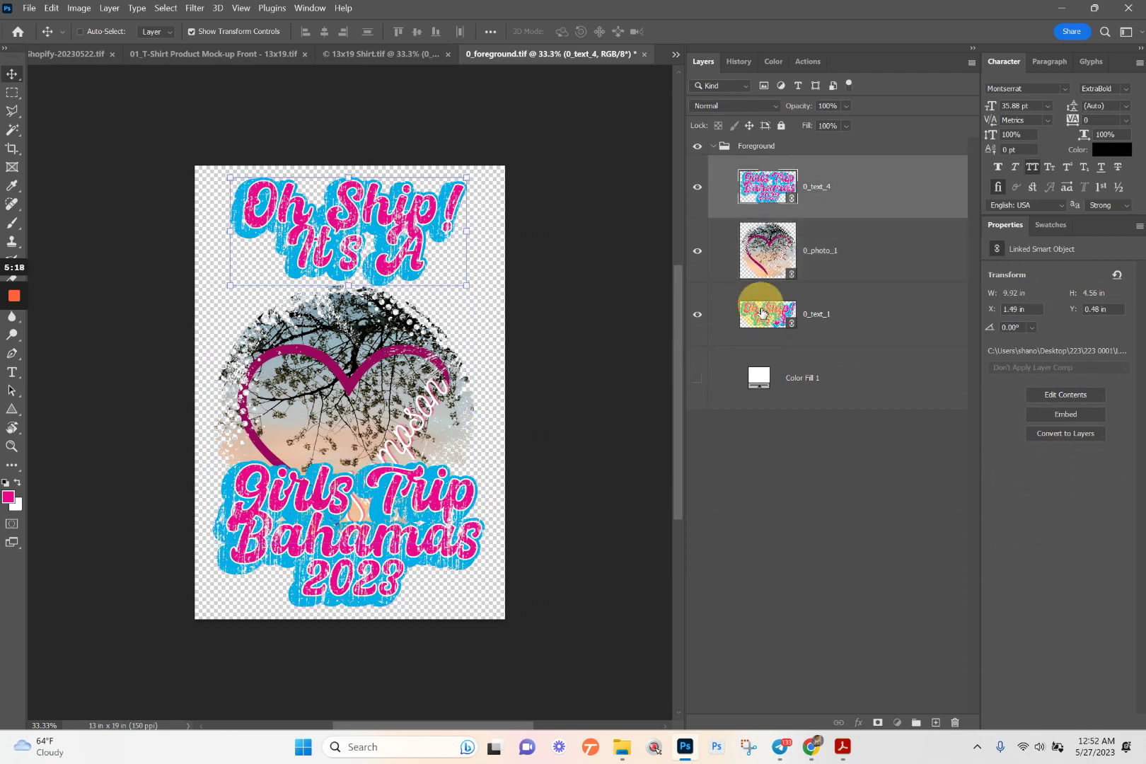
{"action": "left_click", "coordinate": [763, 313]}
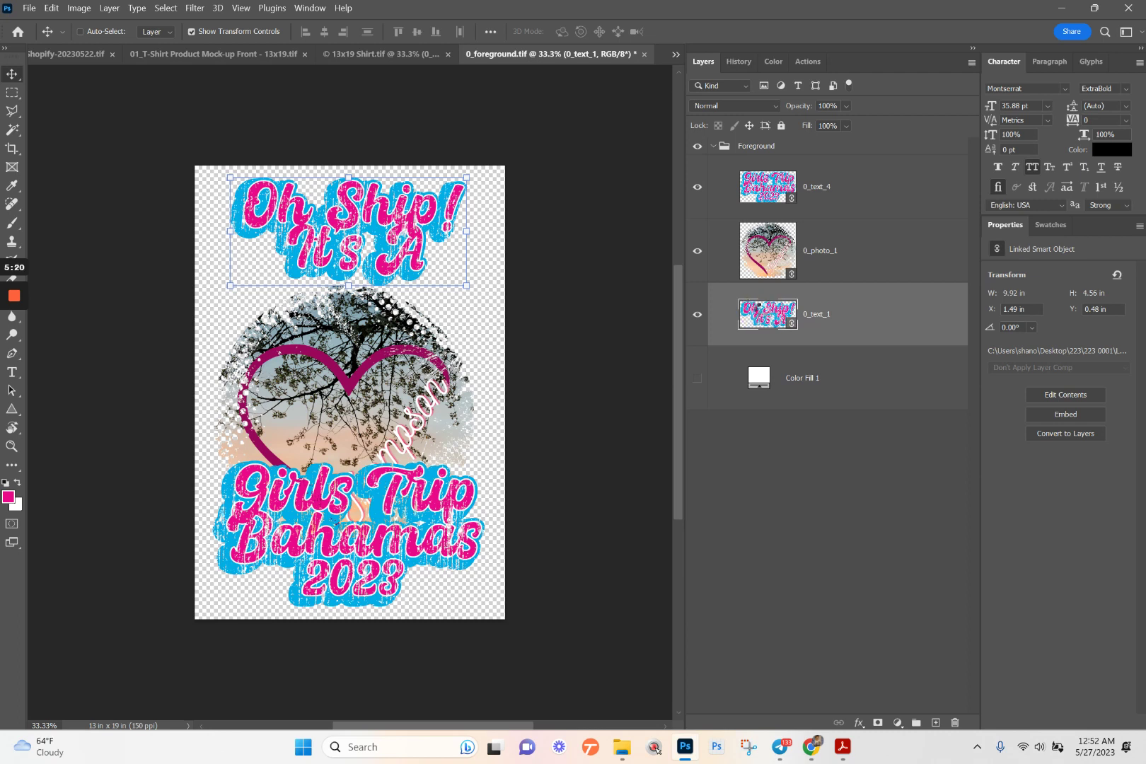
- Open 0_text_1, update all modified content on 0_color_1, then open the Text 1 smart object
{"action": "double_click", "coordinate": [768, 309]}
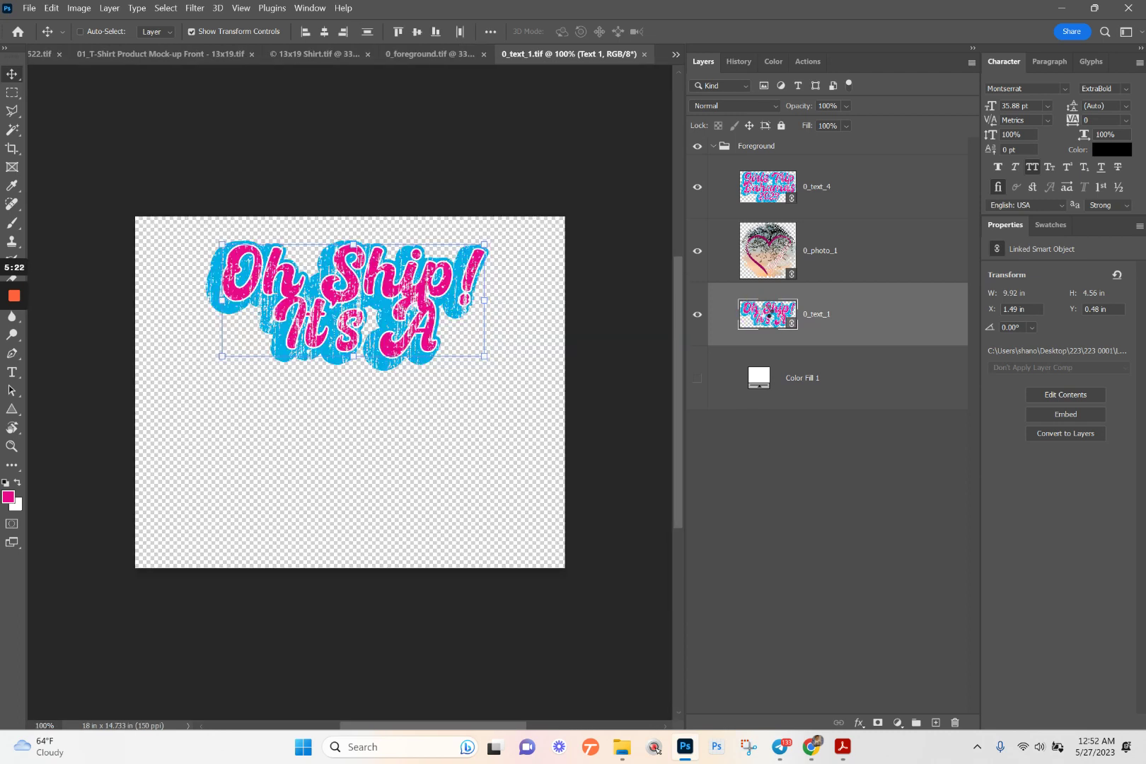
{"action": "right_click", "coordinate": [844, 179]}
{"action": "left_click", "coordinate": [930, 245]}
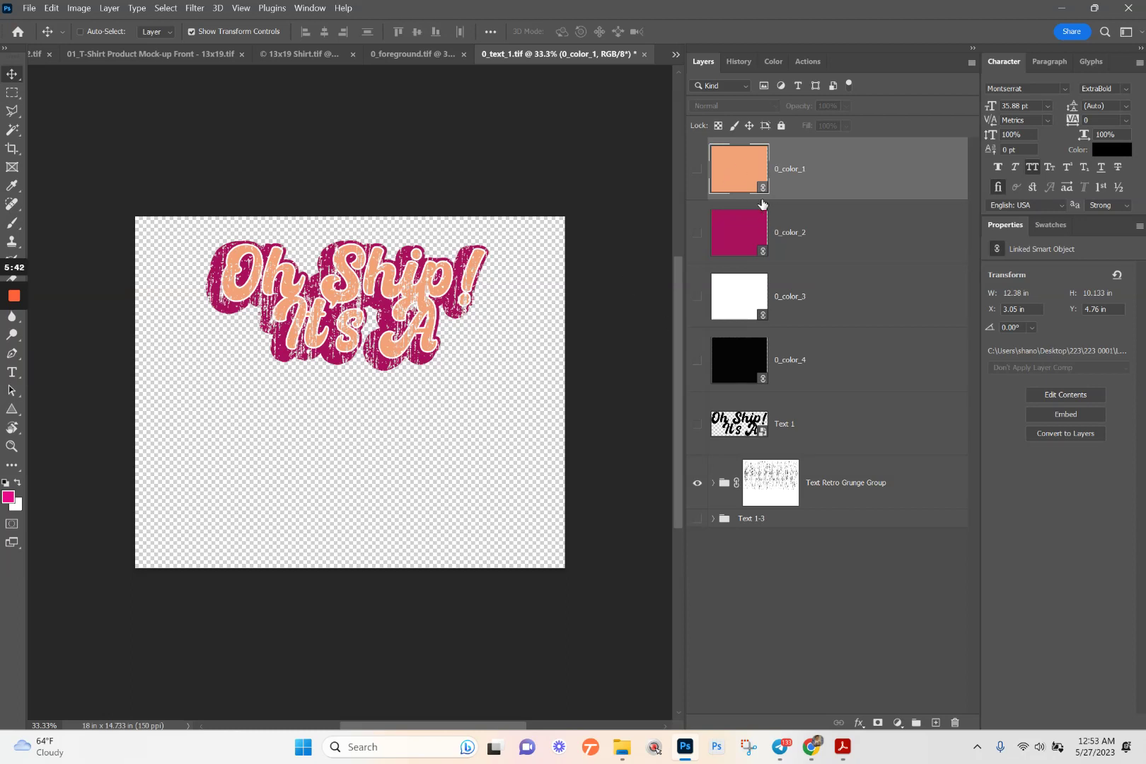
{"action": "left_click", "coordinate": [723, 423]}
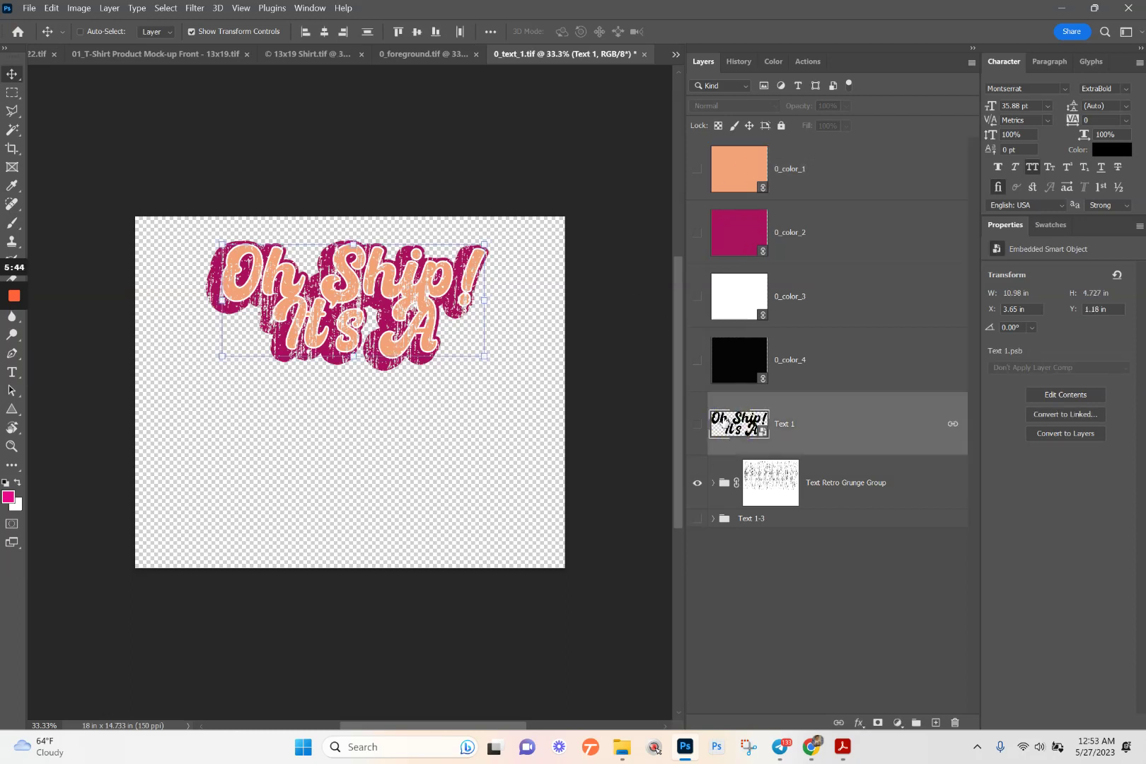
{"action": "double_click", "coordinate": [735, 423]}
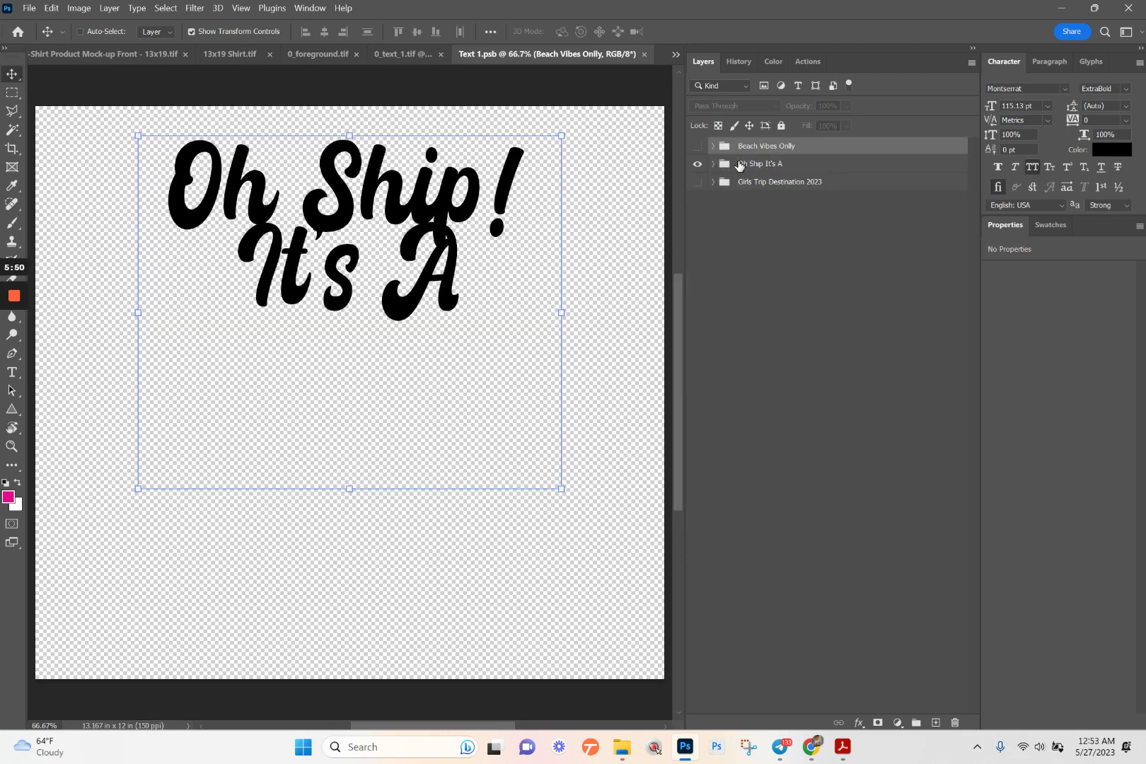
{"action": "left_click", "coordinate": [842, 750]}
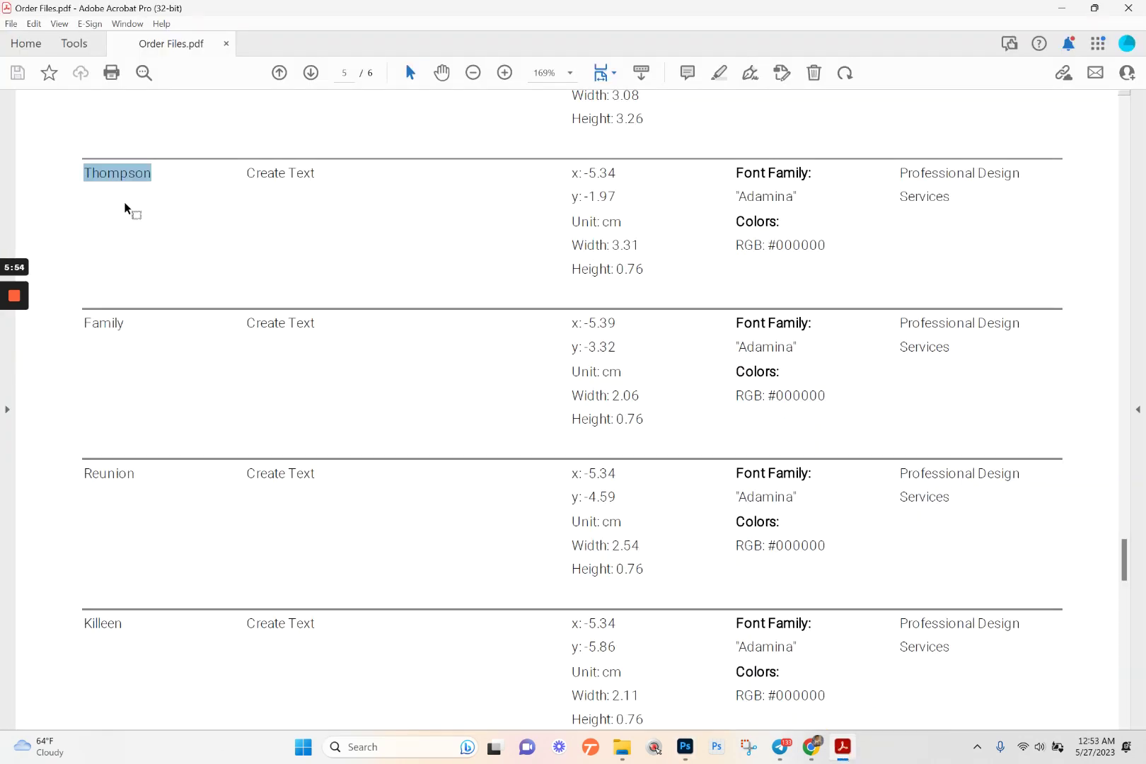
{"action": "scroll", "coordinate": [132, 351], "scroll_direction": "down", "scroll_amount": 3}
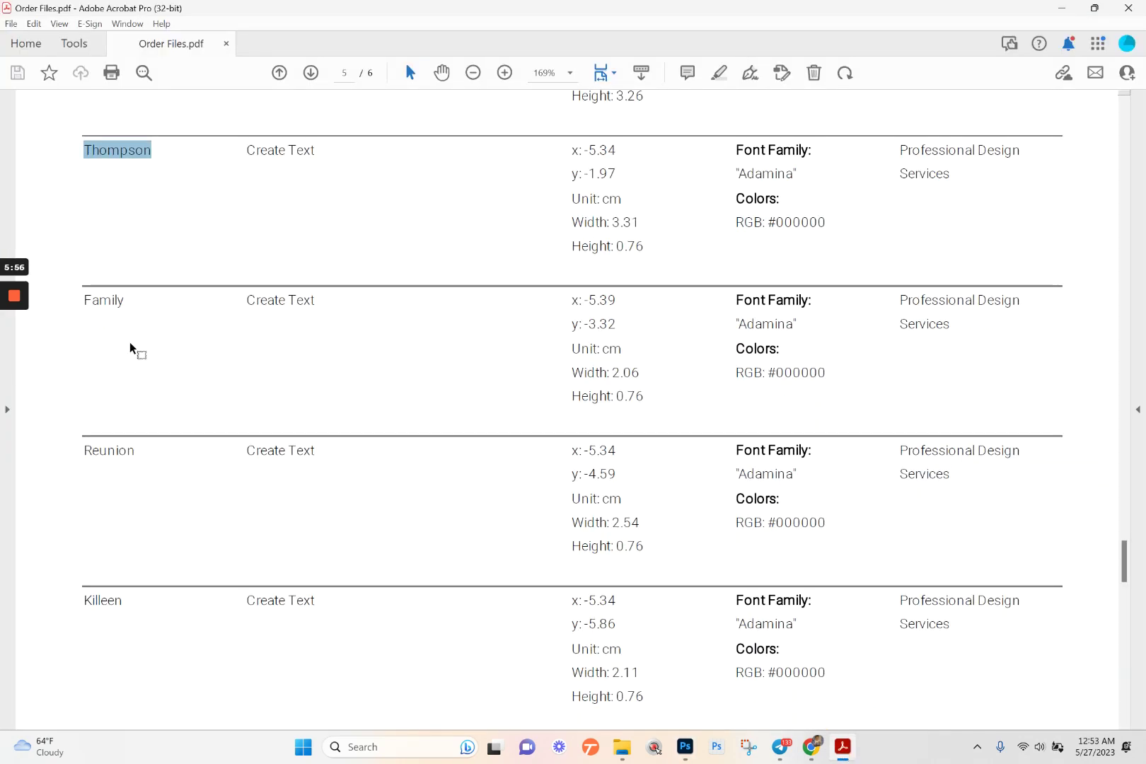
{"action": "scroll", "coordinate": [132, 351], "scroll_direction": "down", "scroll_amount": 5}
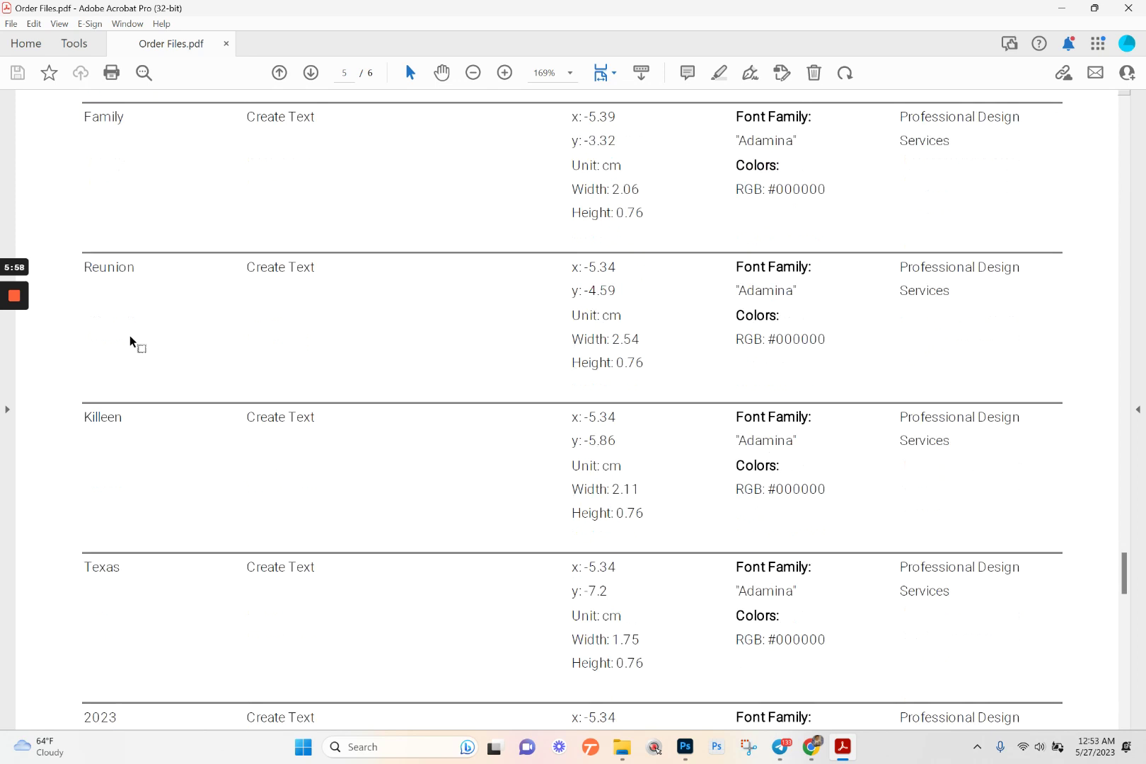
{"action": "scroll", "coordinate": [133, 332], "scroll_direction": "up", "scroll_amount": 4}
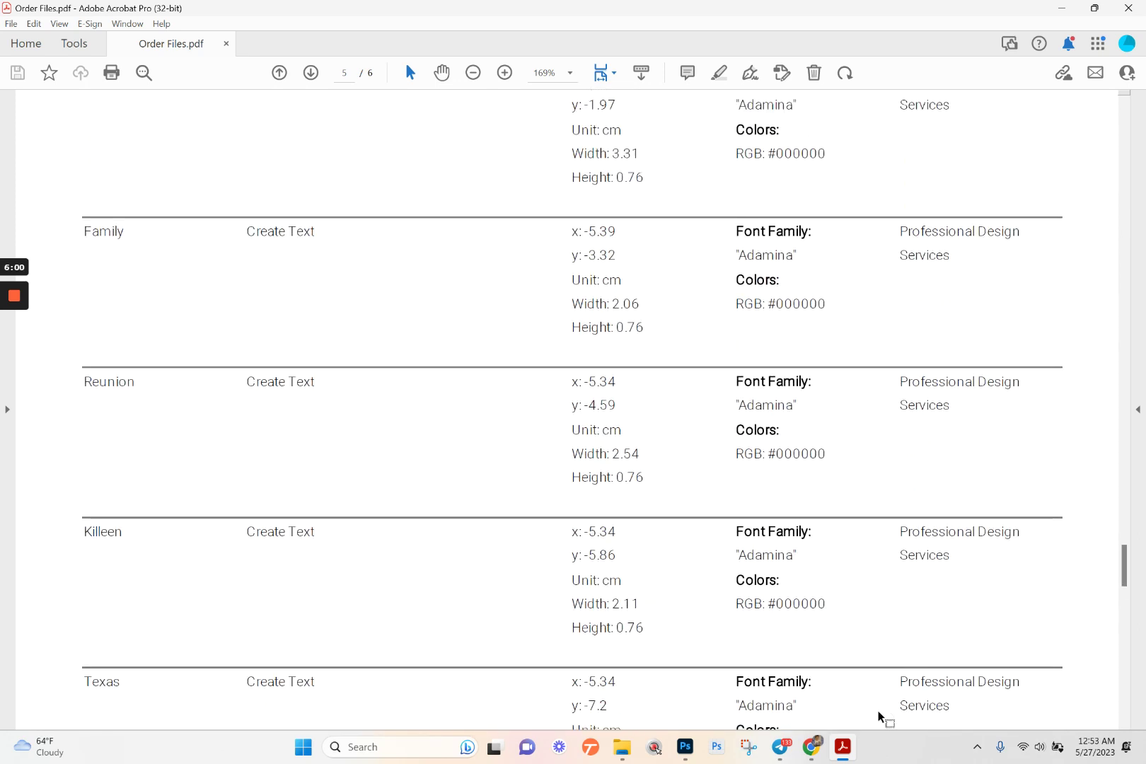
{"action": "left_click", "coordinate": [844, 754]}
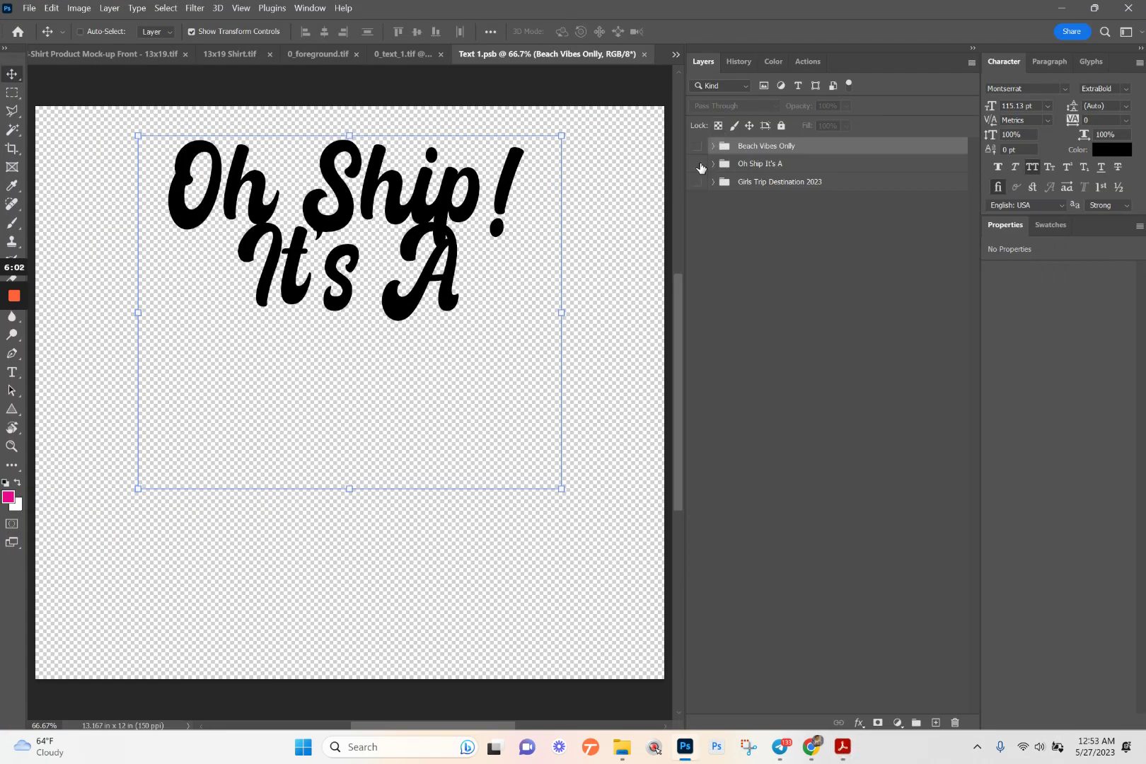
- Show only the Girls Trip Destination 2023 group and expand it
{"action": "left_click", "coordinate": [698, 164]}
{"action": "left_click", "coordinate": [698, 183]}
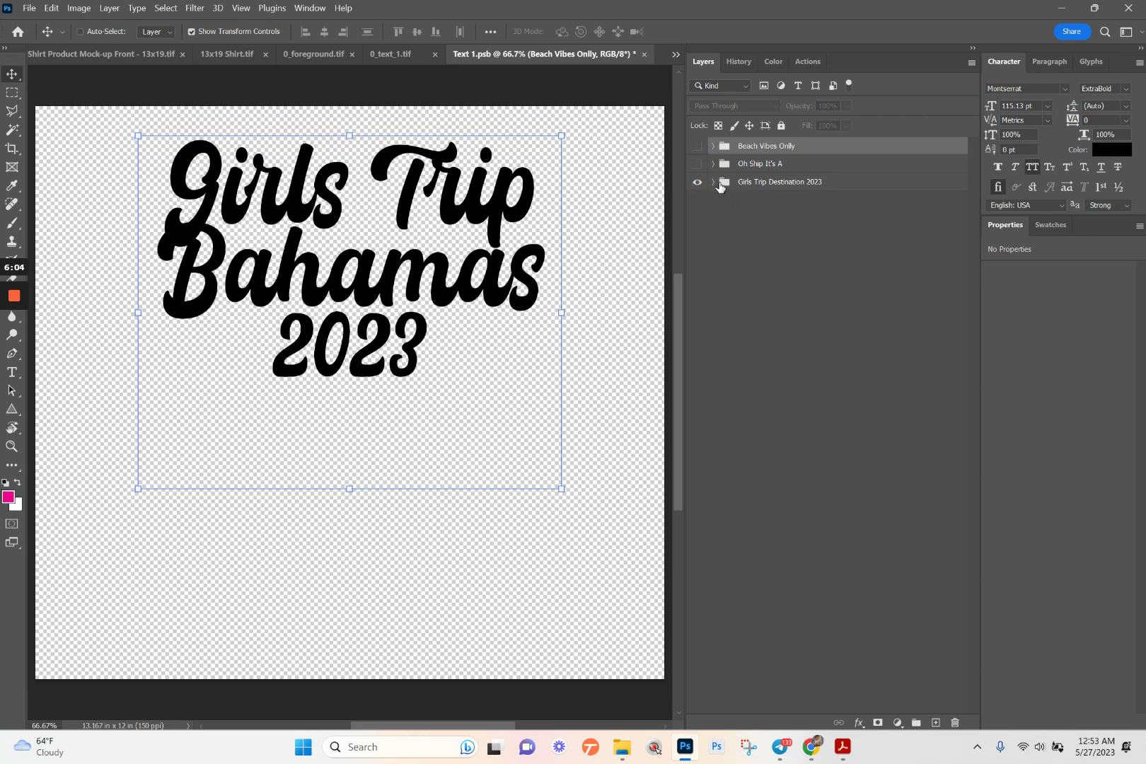
{"action": "left_click", "coordinate": [698, 183]}
{"action": "left_click", "coordinate": [697, 147]}
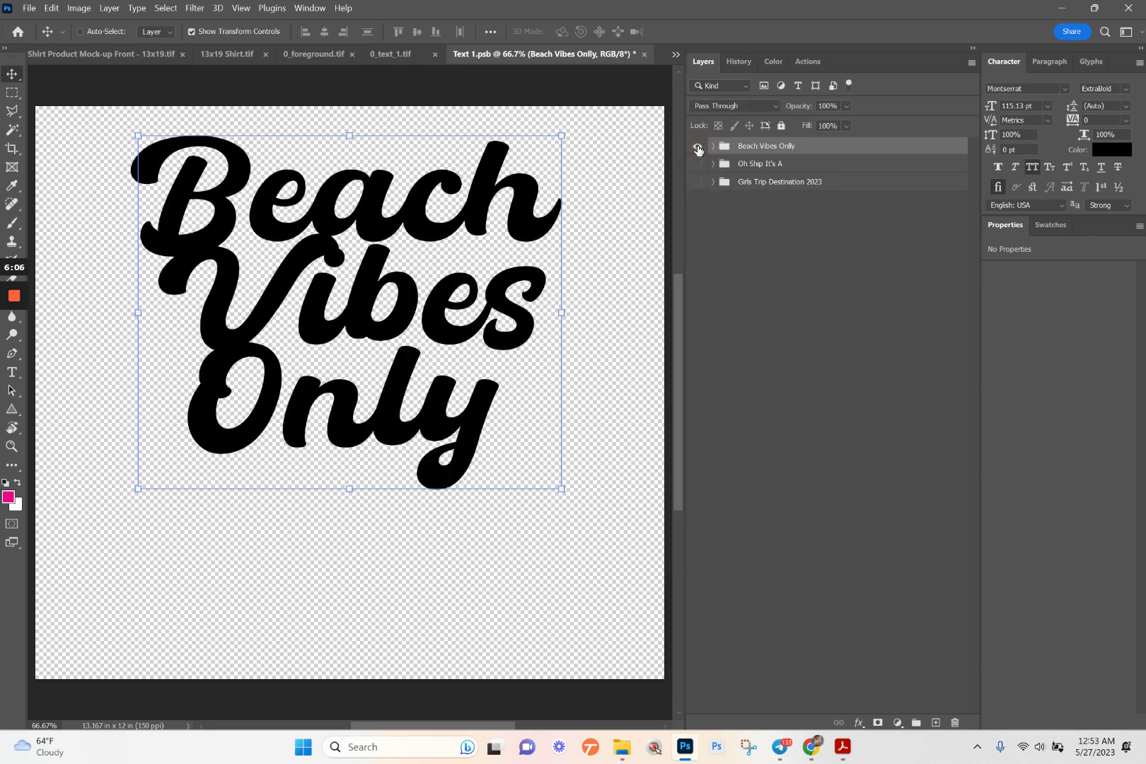
{"action": "left_click", "coordinate": [697, 146]}
{"action": "left_click", "coordinate": [698, 182]}
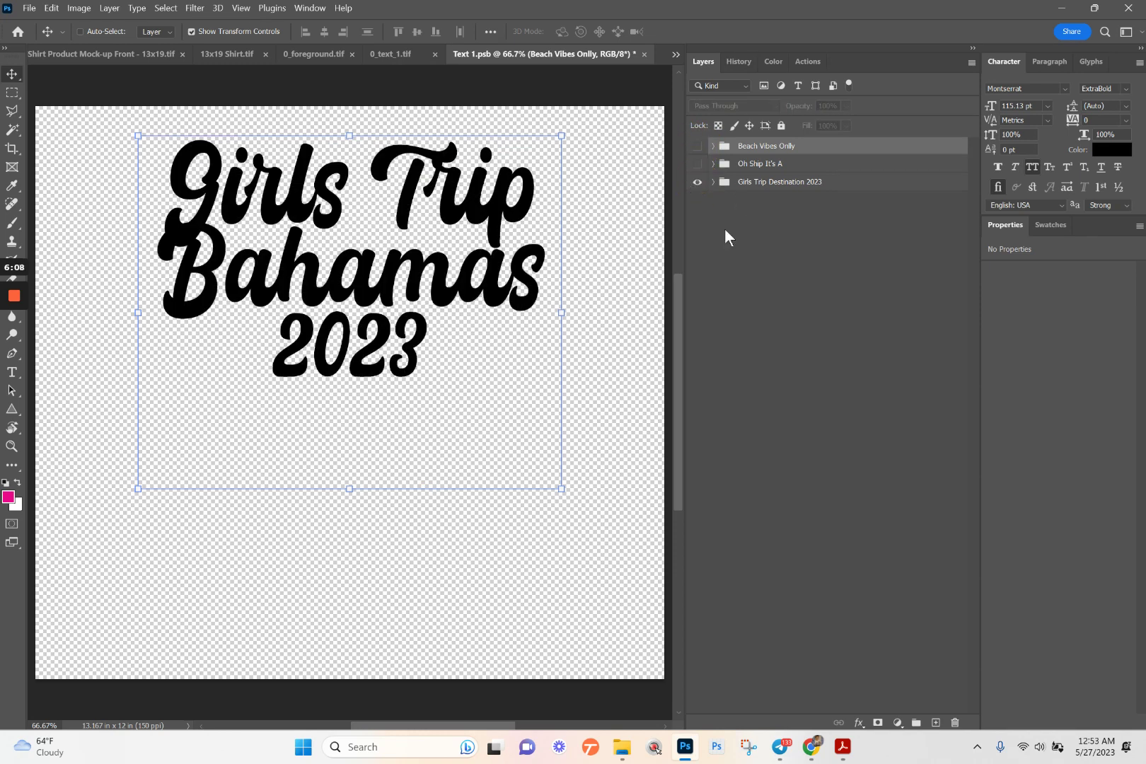
{"action": "left_click", "coordinate": [713, 183]}
- Replace the first two lines with 'Thompson' and 'Family', copied from the order PDF
{"action": "left_click", "coordinate": [805, 215]}
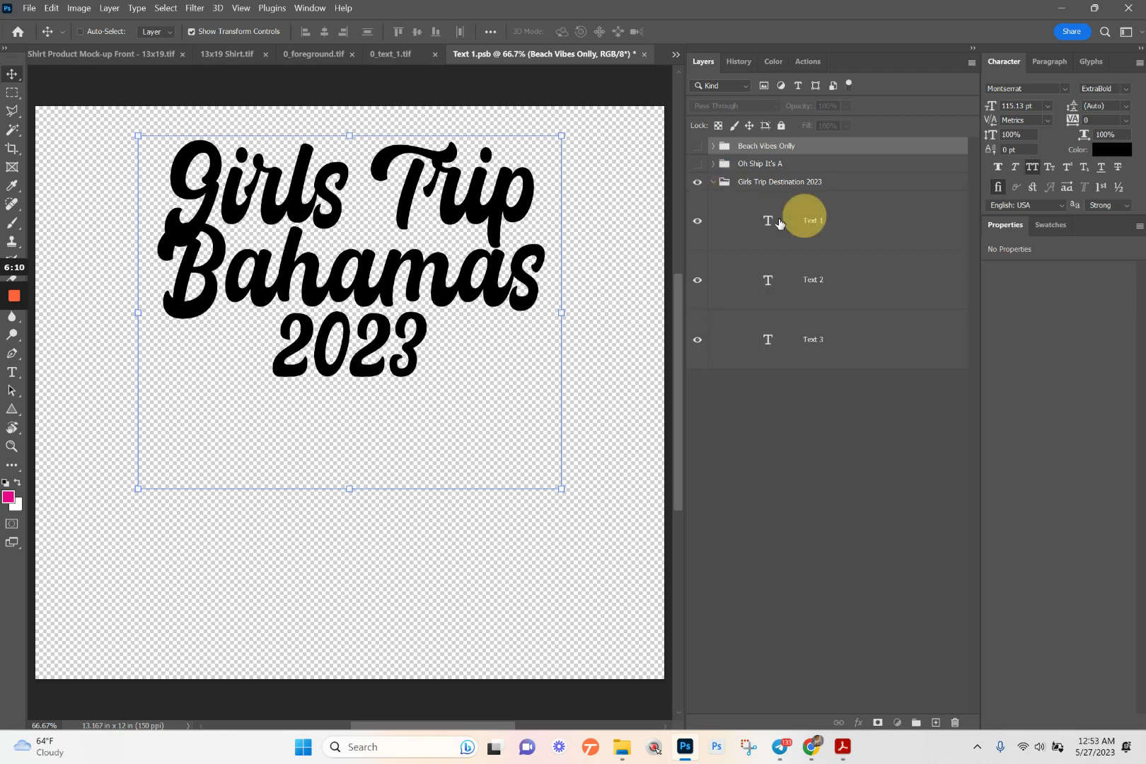
{"action": "double_click", "coordinate": [769, 223]}
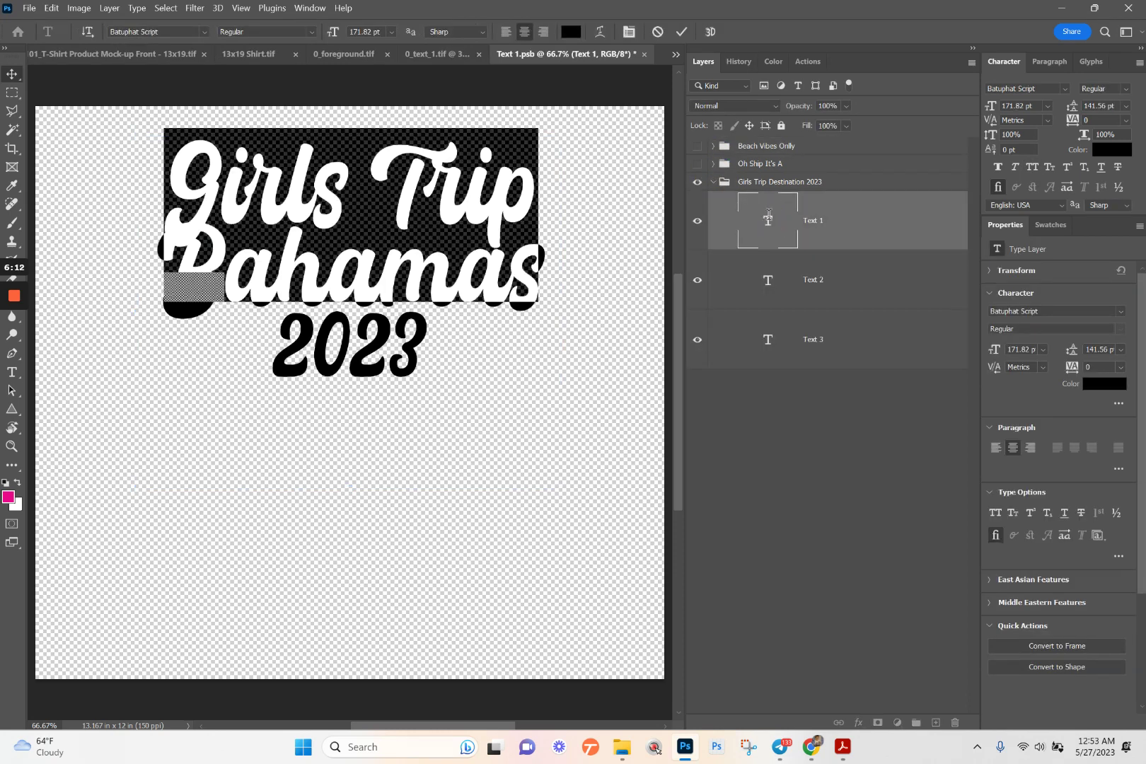
{"action": "type", "text": "Thompson"}
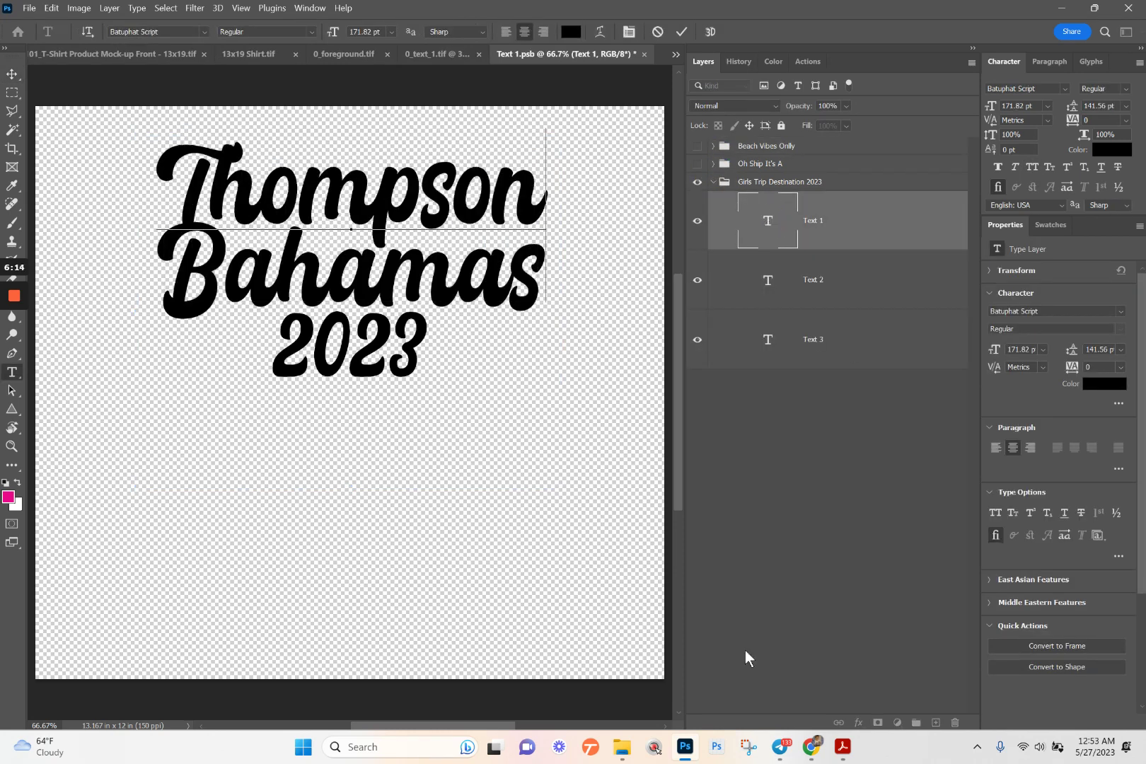
{"action": "left_click", "coordinate": [842, 747]}
{"action": "double_click", "coordinate": [107, 235]}
{"action": "key", "text": "ctrl+c"}
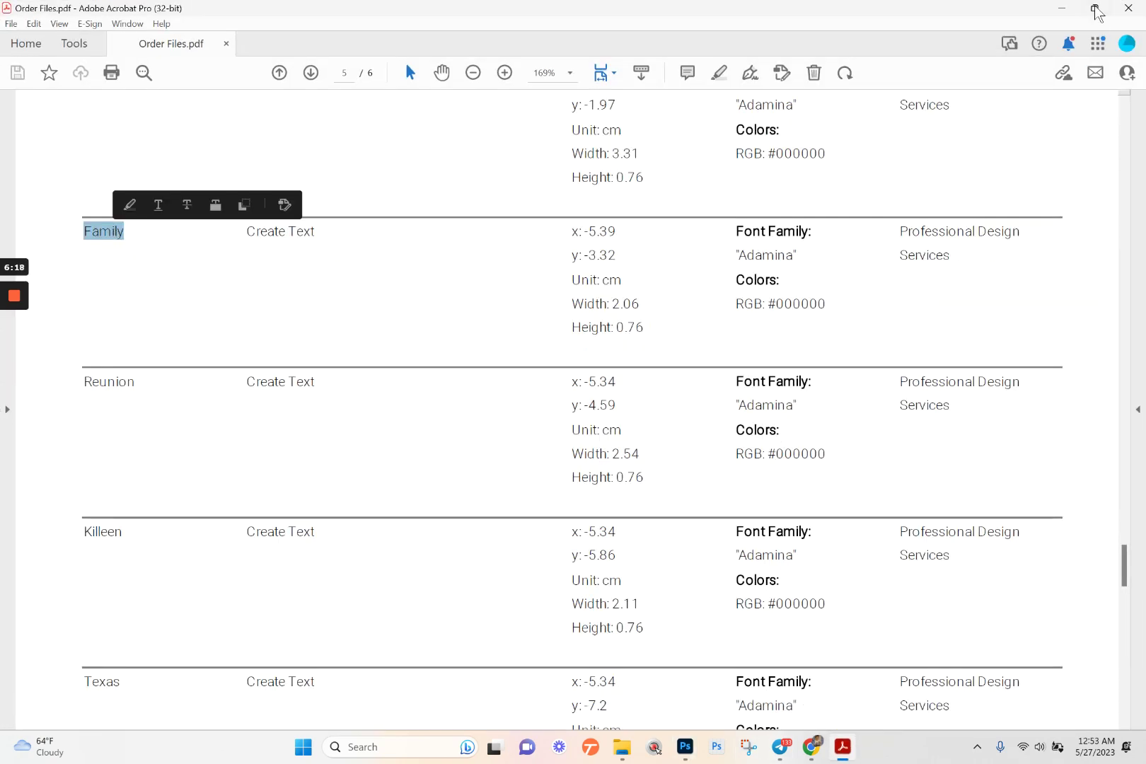
{"action": "key", "text": "alt+Tab"}
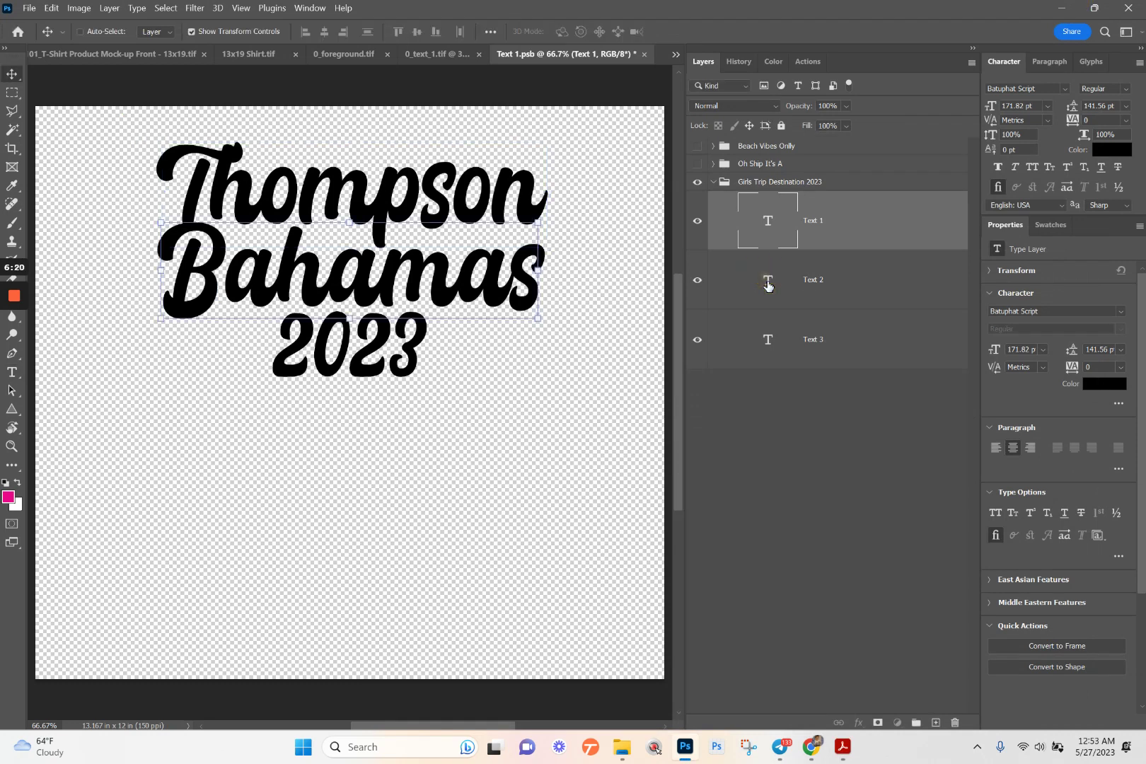
{"action": "double_click", "coordinate": [765, 280]}
{"action": "key", "text": "ctrl+v"}
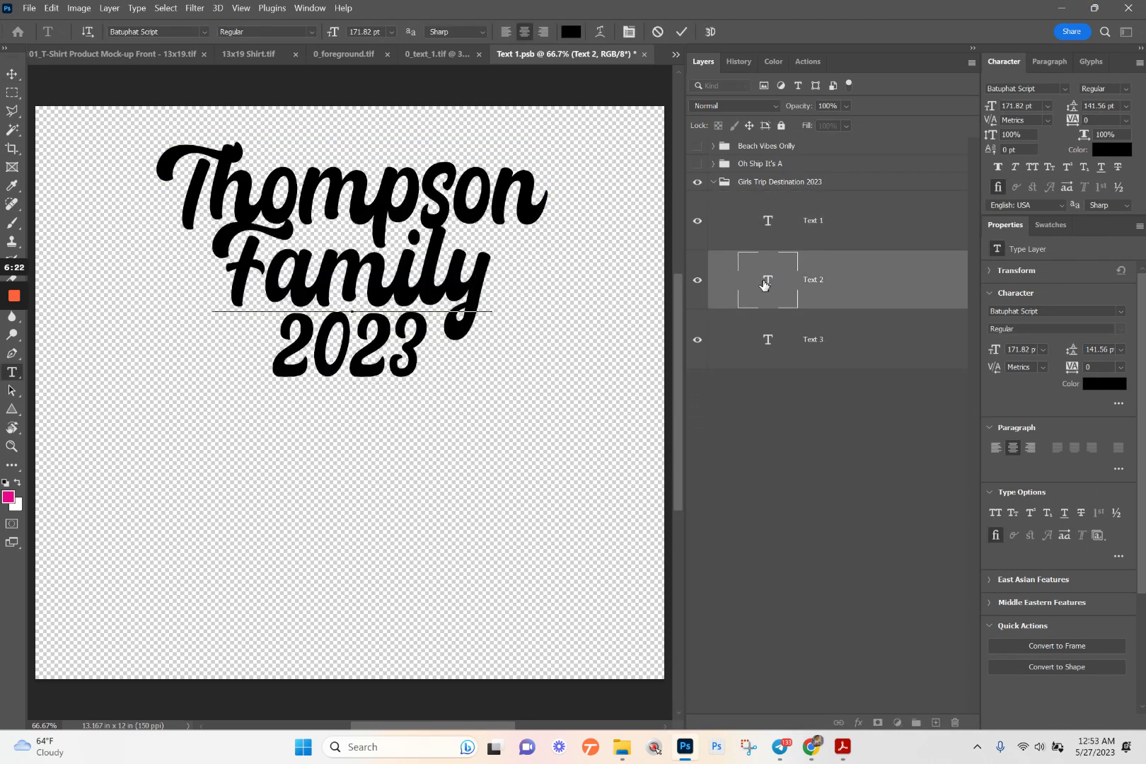
- Replace the 2023 line with 'Reunion' copied from the order PDF
{"action": "left_click", "coordinate": [842, 746]}
{"action": "double_click", "coordinate": [113, 383]}
{"action": "key", "text": "ctrl+c"}
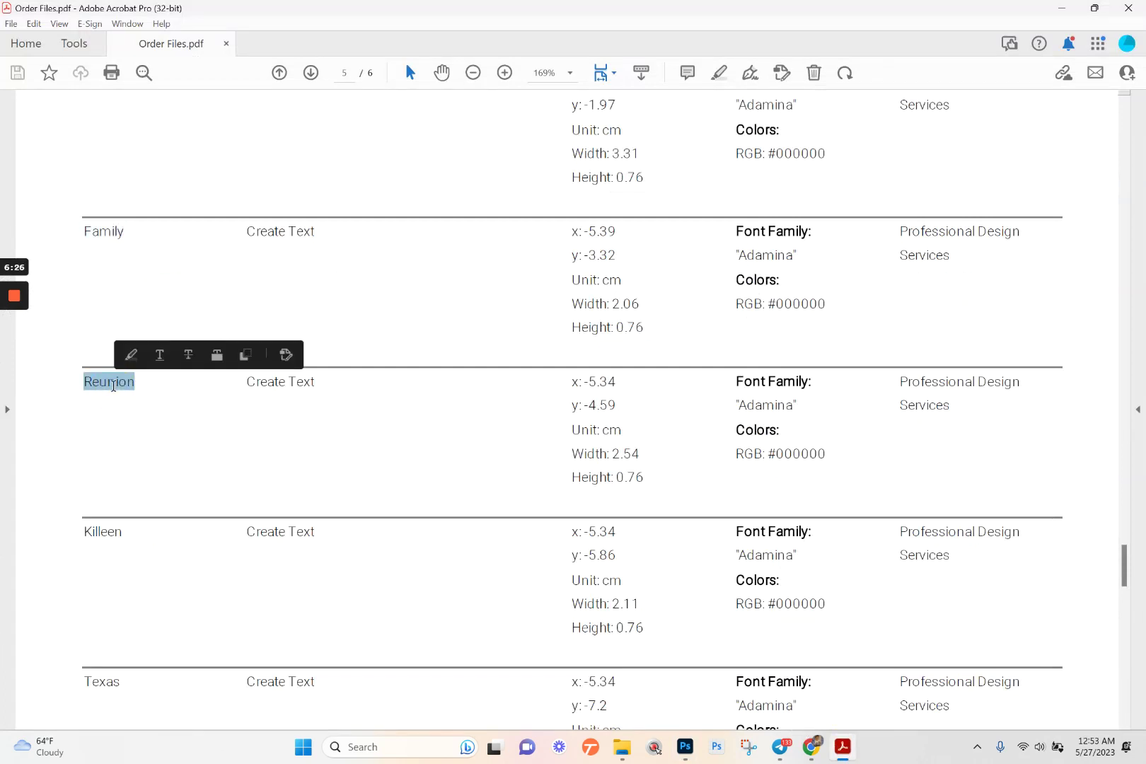
{"action": "left_click", "coordinate": [1061, 9]}
{"action": "double_click", "coordinate": [763, 332]}
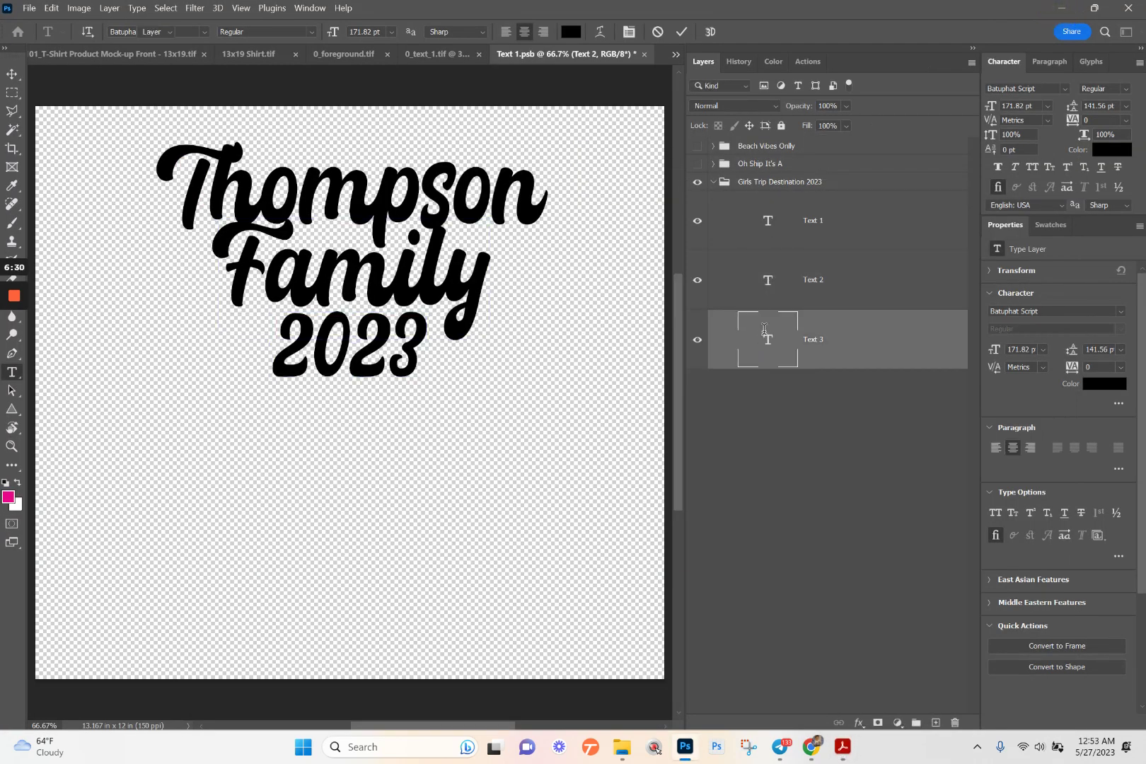
{"action": "key", "text": "BackSpace"}
{"action": "key", "text": "ctrl+v"}
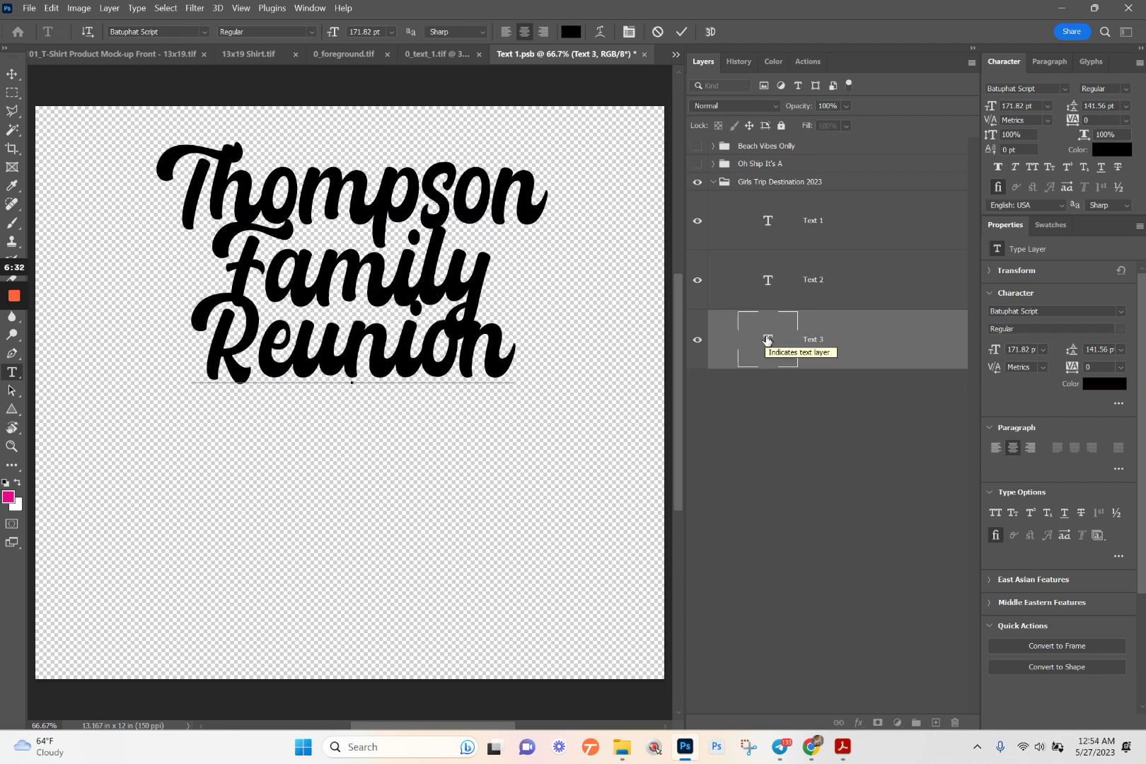
- Commit the text edit, then save and close Text 1.psb
{"action": "left_click", "coordinate": [12, 74]}
{"action": "left_click", "coordinate": [804, 454]}
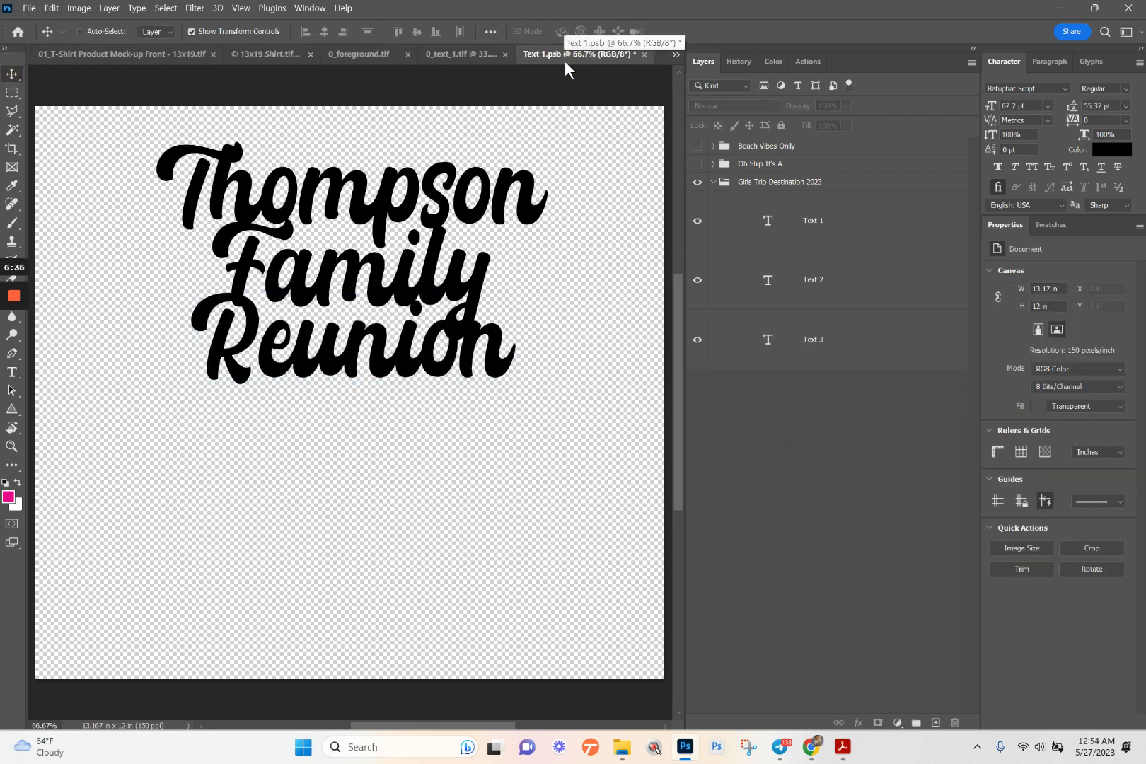
{"action": "key", "text": "ctrl+s"}
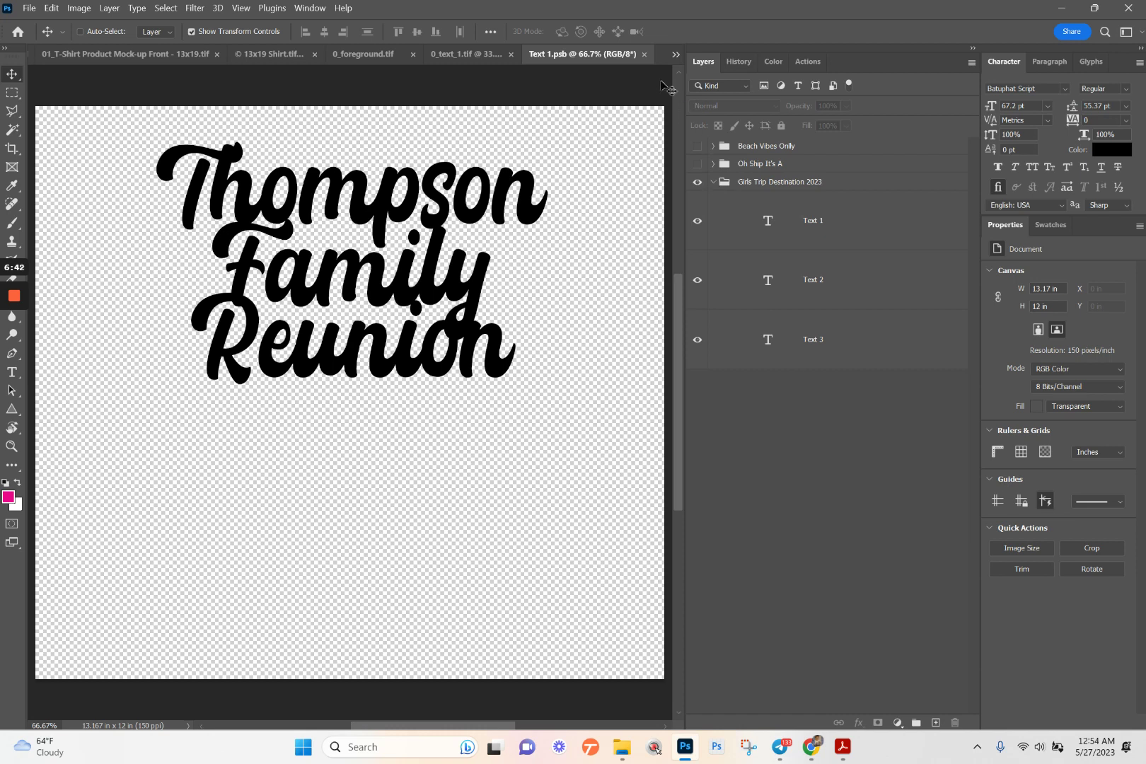
{"action": "left_click", "coordinate": [644, 54]}
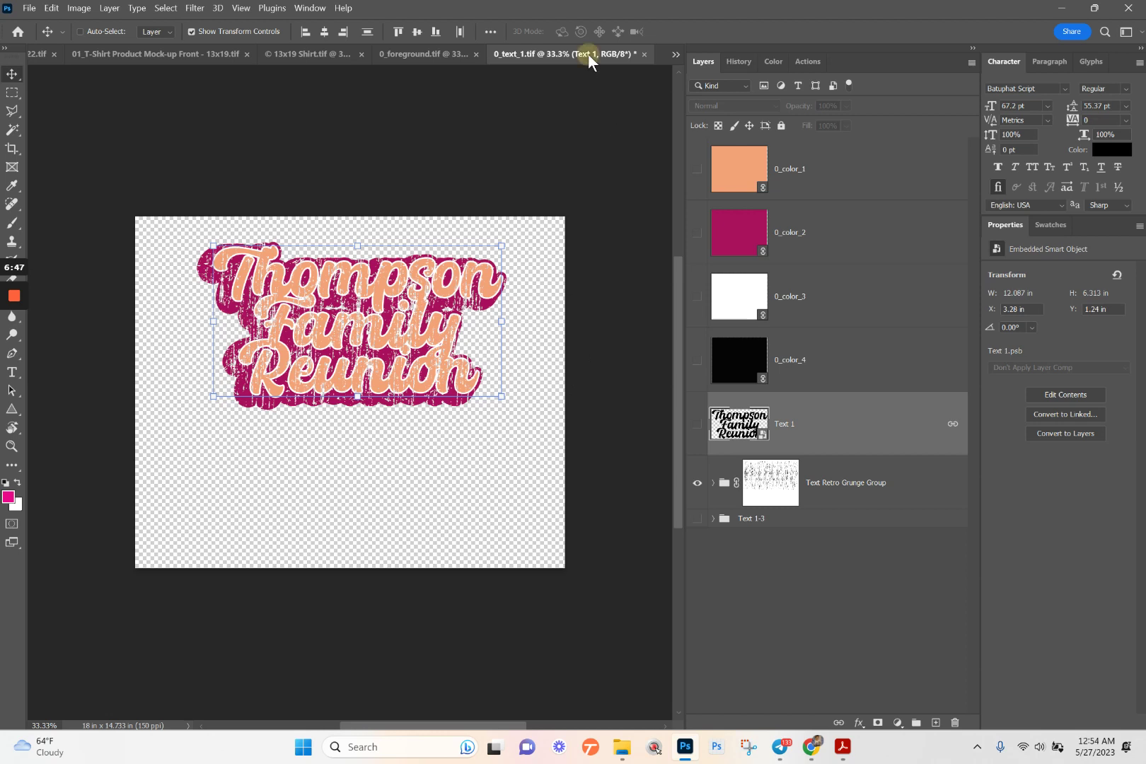
- Save and close 0_text_1.tif
{"action": "key", "text": "ctrl"}
{"action": "key", "text": "ctrl+s"}
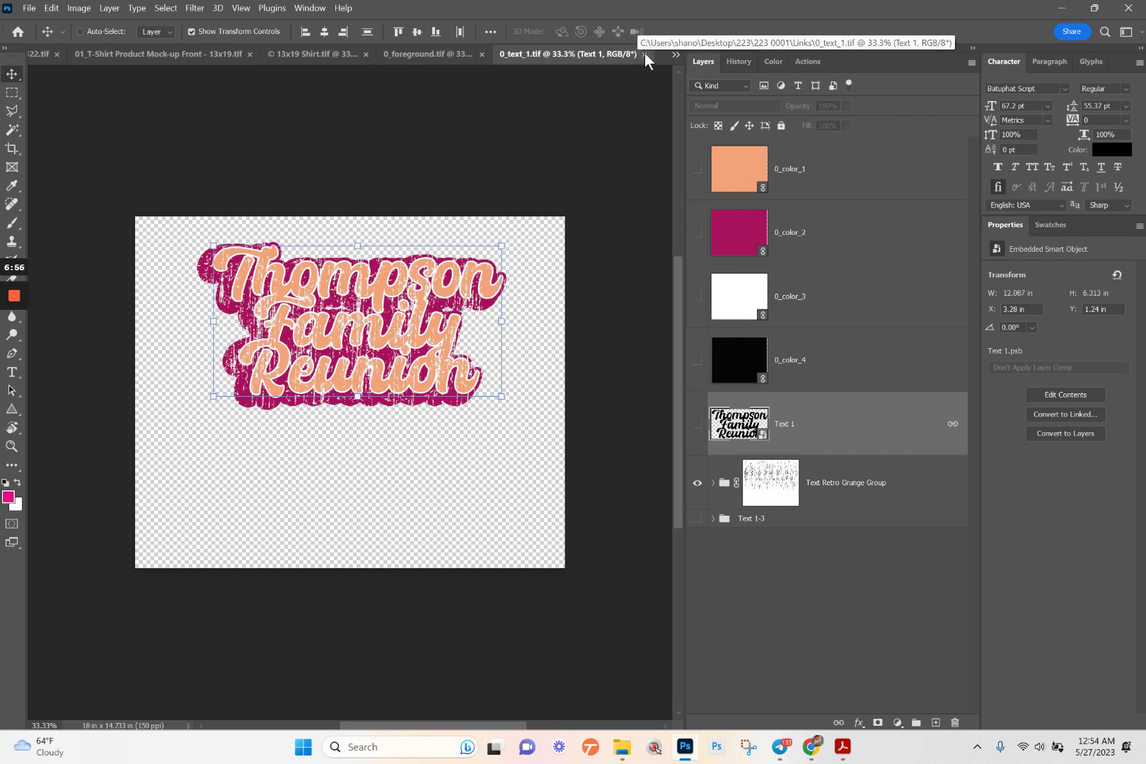
{"action": "left_click", "coordinate": [644, 55]}
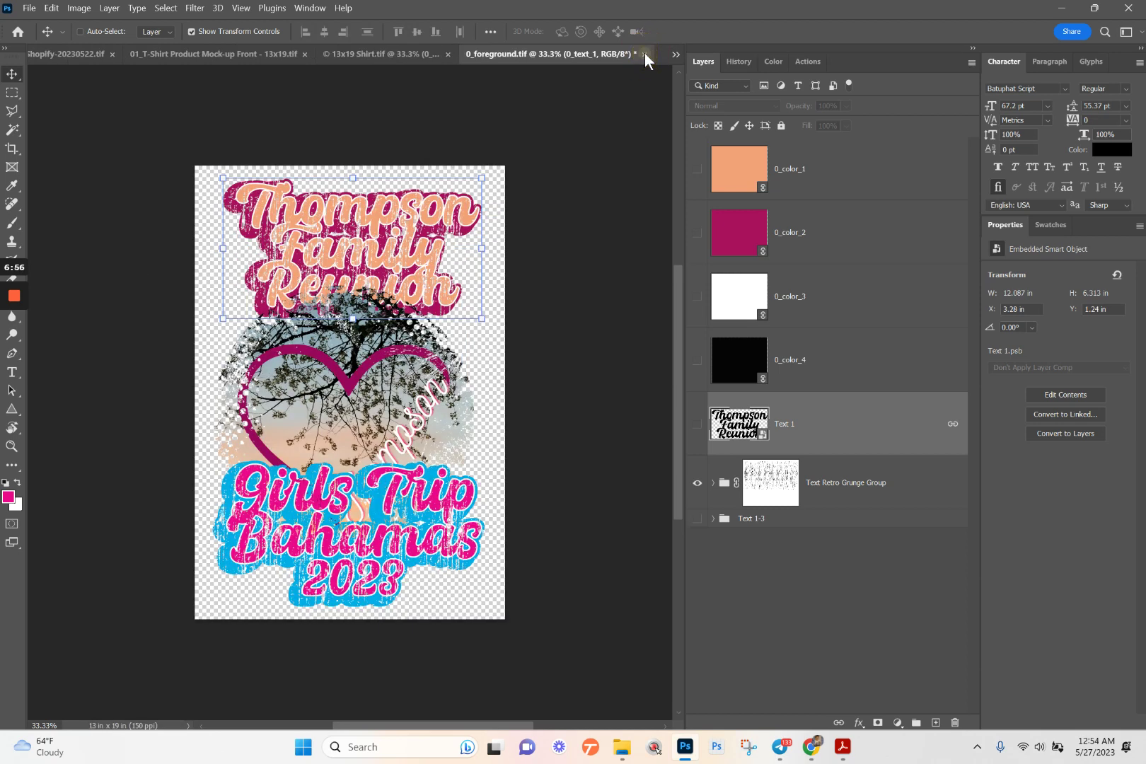
- Shift the Thompson Family Reunion title slightly left and open the 0_text_4 artwork
{"action": "left_click", "coordinate": [366, 237]}
{"action": "left_click_drag", "start_coordinate": [363, 246], "coordinate": [357, 245]}
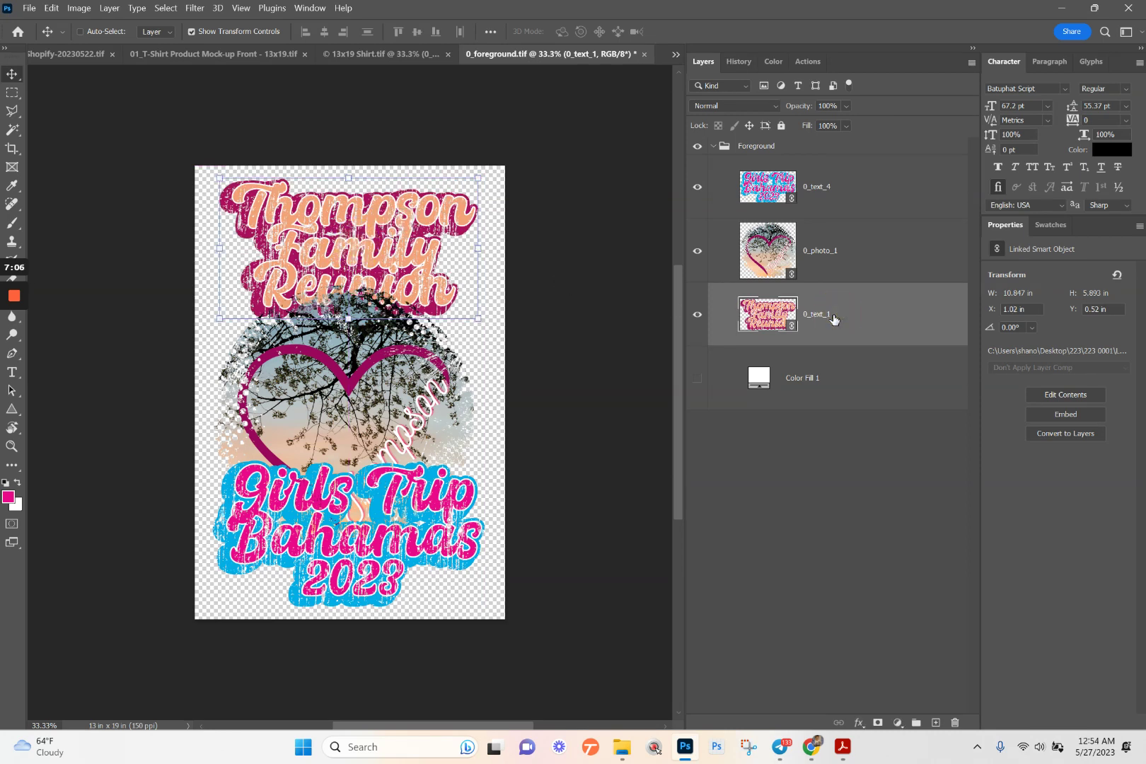
{"action": "left_click", "coordinate": [820, 208]}
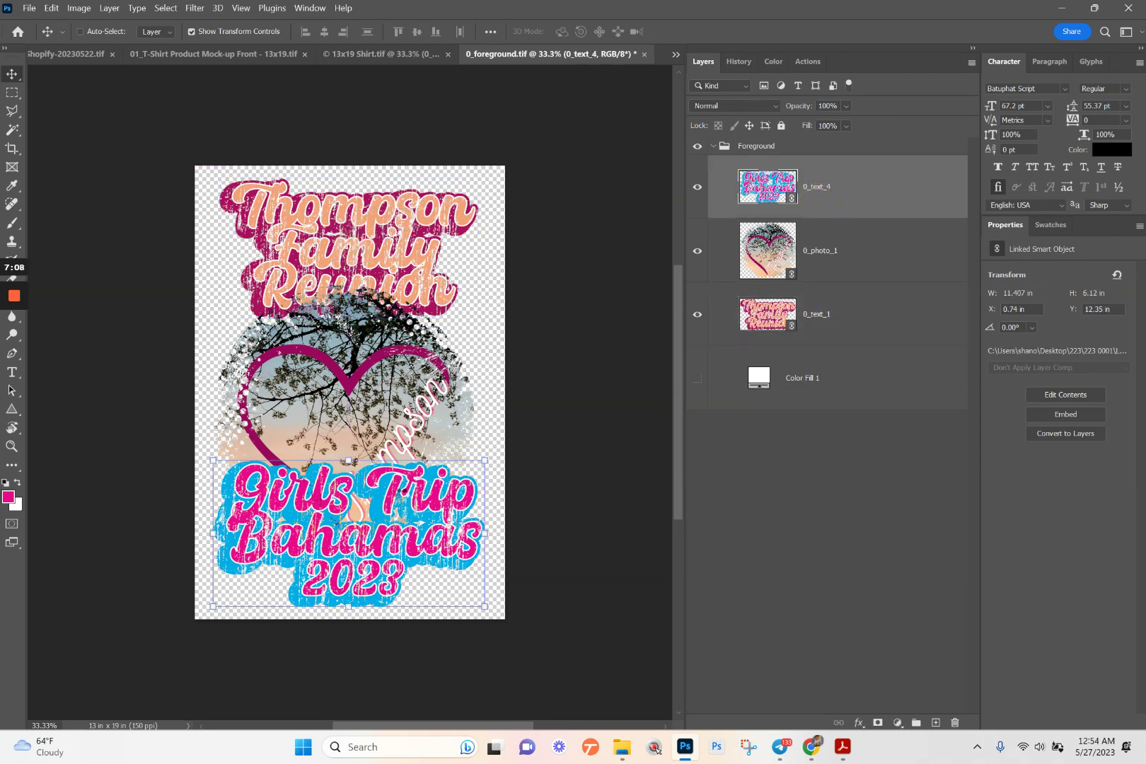
{"action": "double_click", "coordinate": [374, 513]}
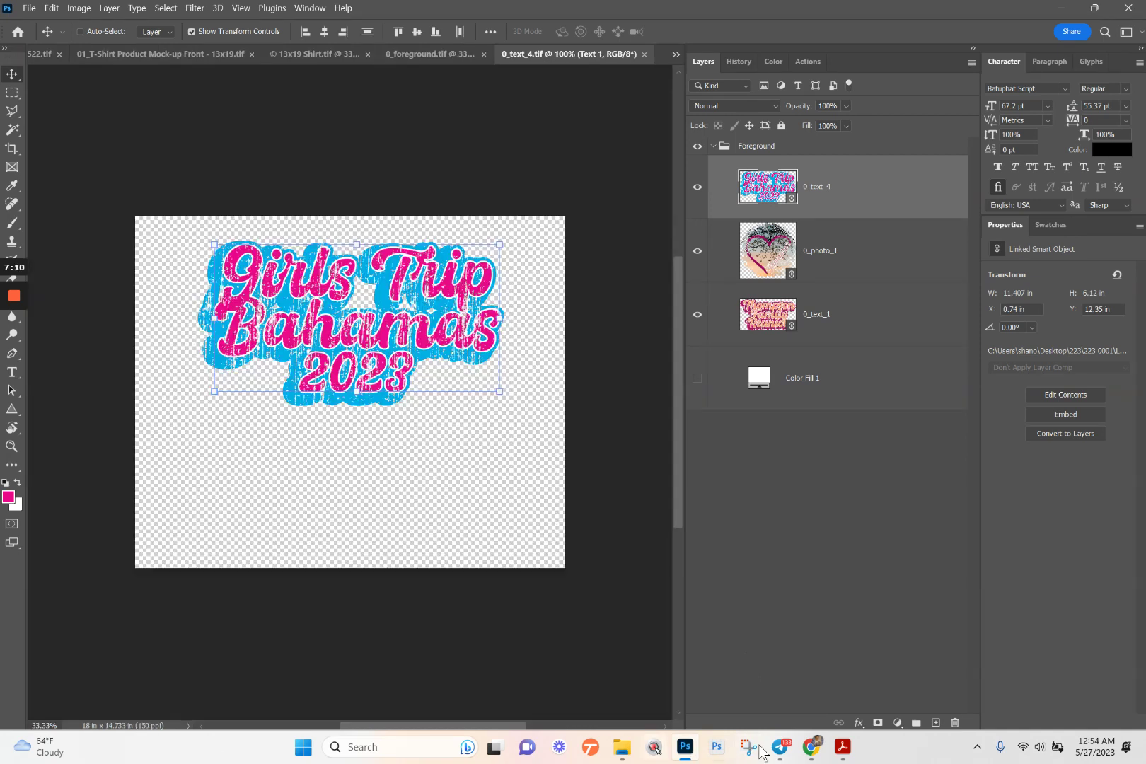
- Select the word 'Killeen' in the Order Files PDF, then return to Photoshop
{"action": "left_click", "coordinate": [842, 747]}
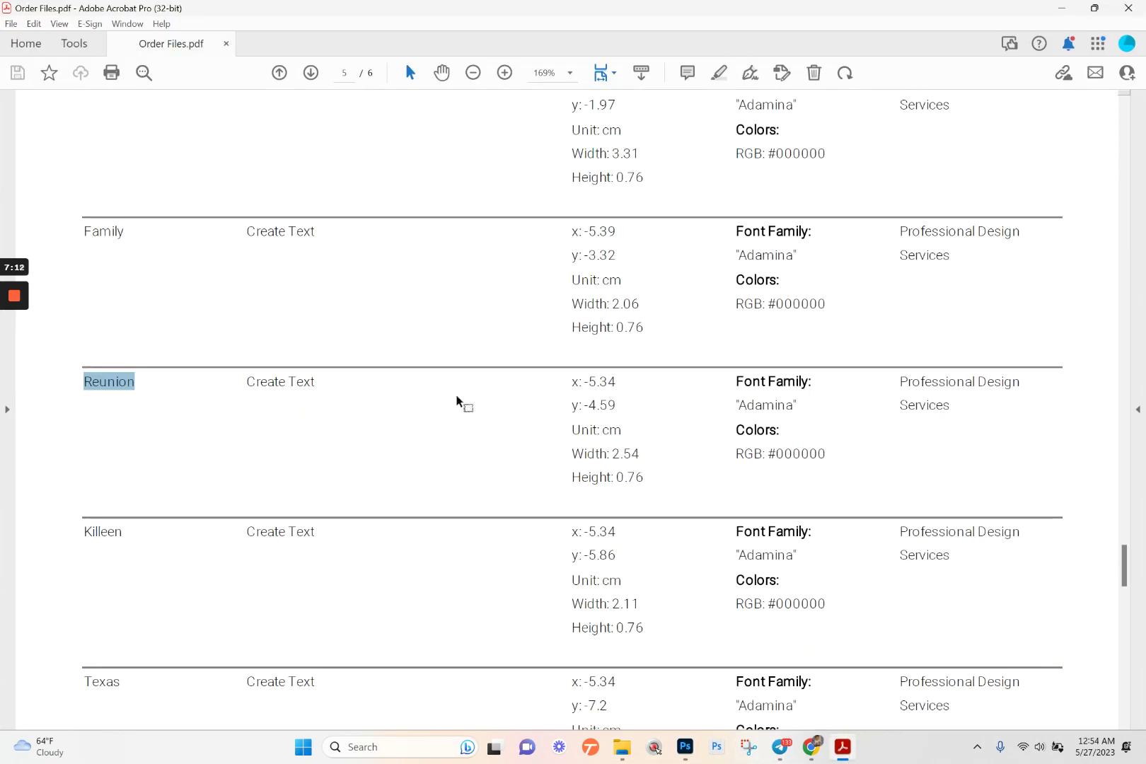
{"action": "scroll", "coordinate": [154, 427], "scroll_direction": "down", "scroll_amount": 5}
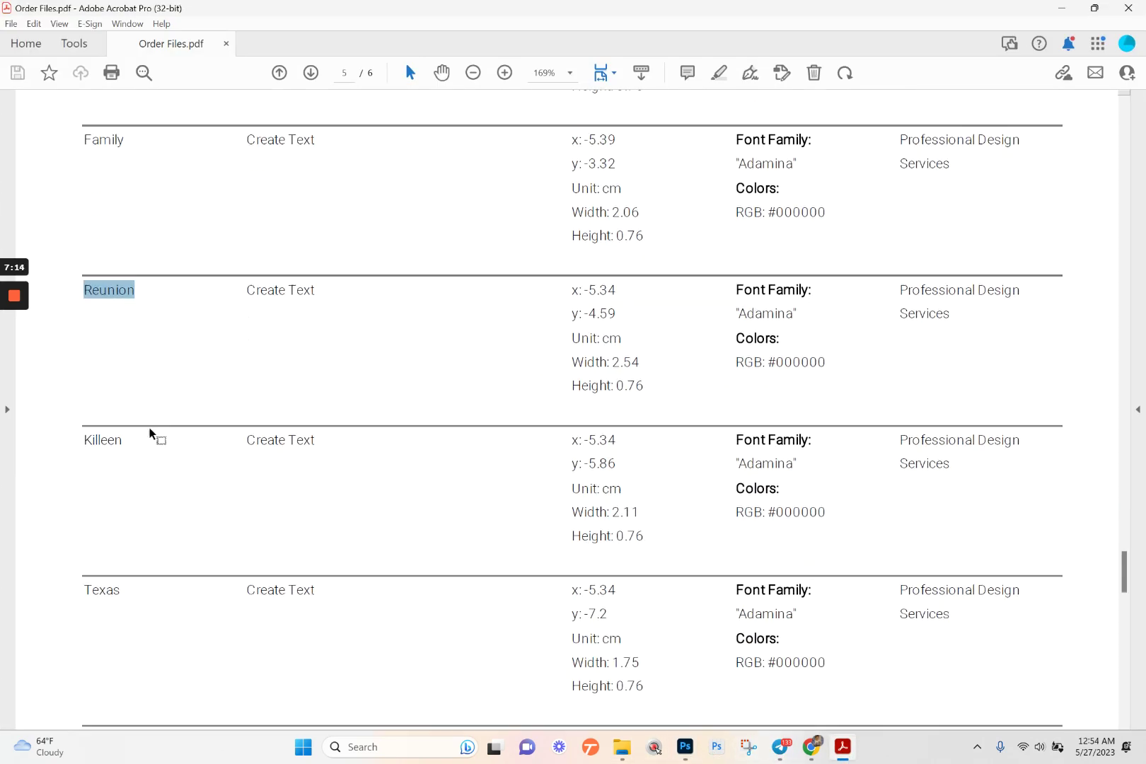
{"action": "double_click", "coordinate": [104, 374]}
{"action": "key", "text": "ctrl+c"}
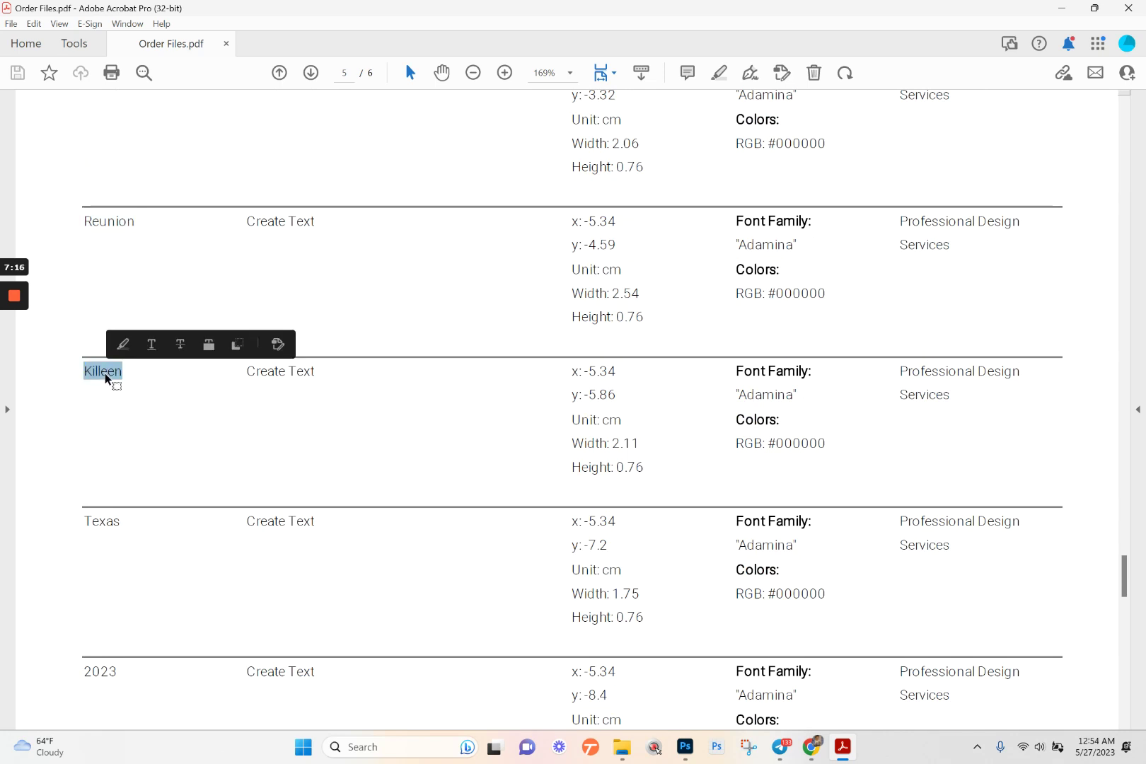
{"action": "left_click", "coordinate": [1065, 14]}
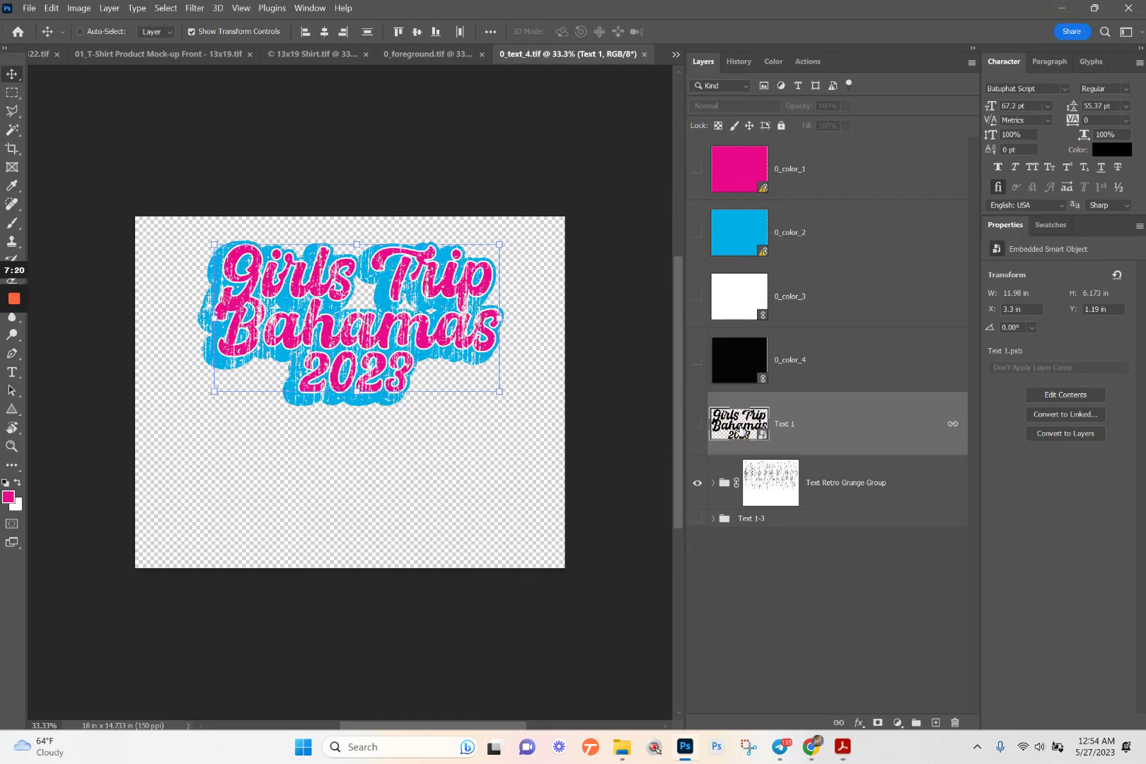
- Open the Text 1 artwork and replace 'Girls Trip' with 'Killeen'
{"action": "double_click", "coordinate": [741, 426]}
{"action": "left_click", "coordinate": [712, 182]}
{"action": "left_click", "coordinate": [763, 223]}
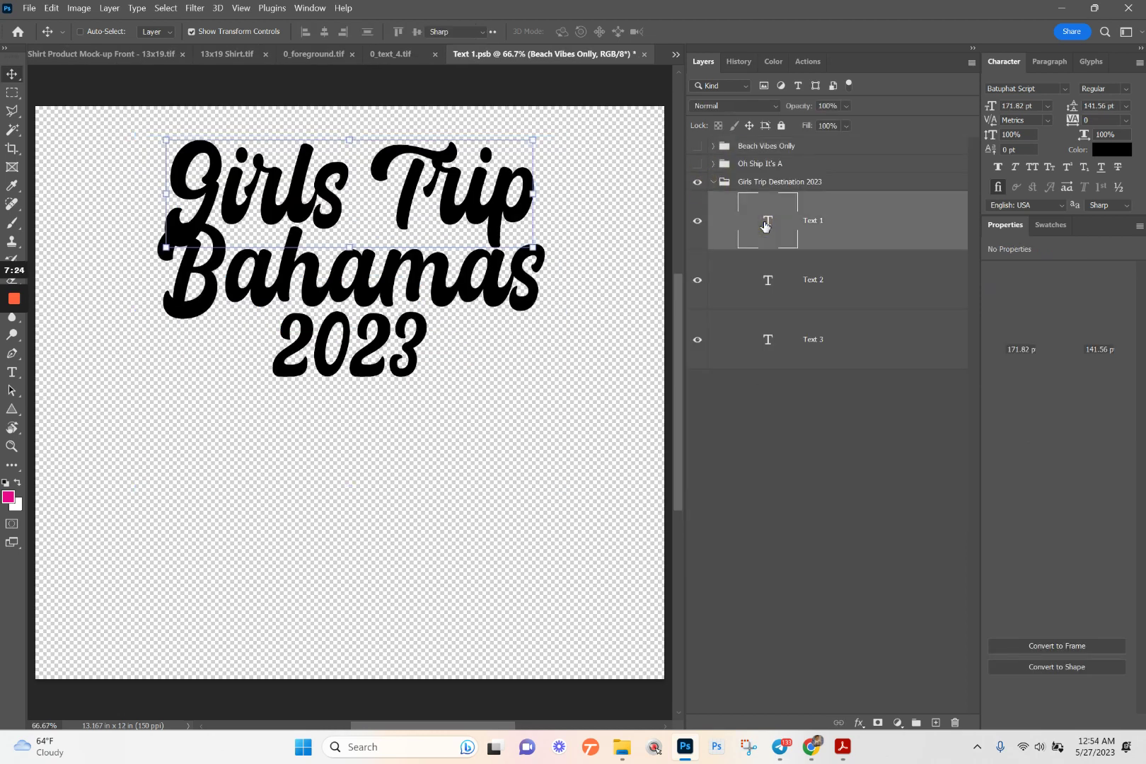
{"action": "double_click", "coordinate": [764, 225]}
{"action": "key", "text": "ctrl+v"}
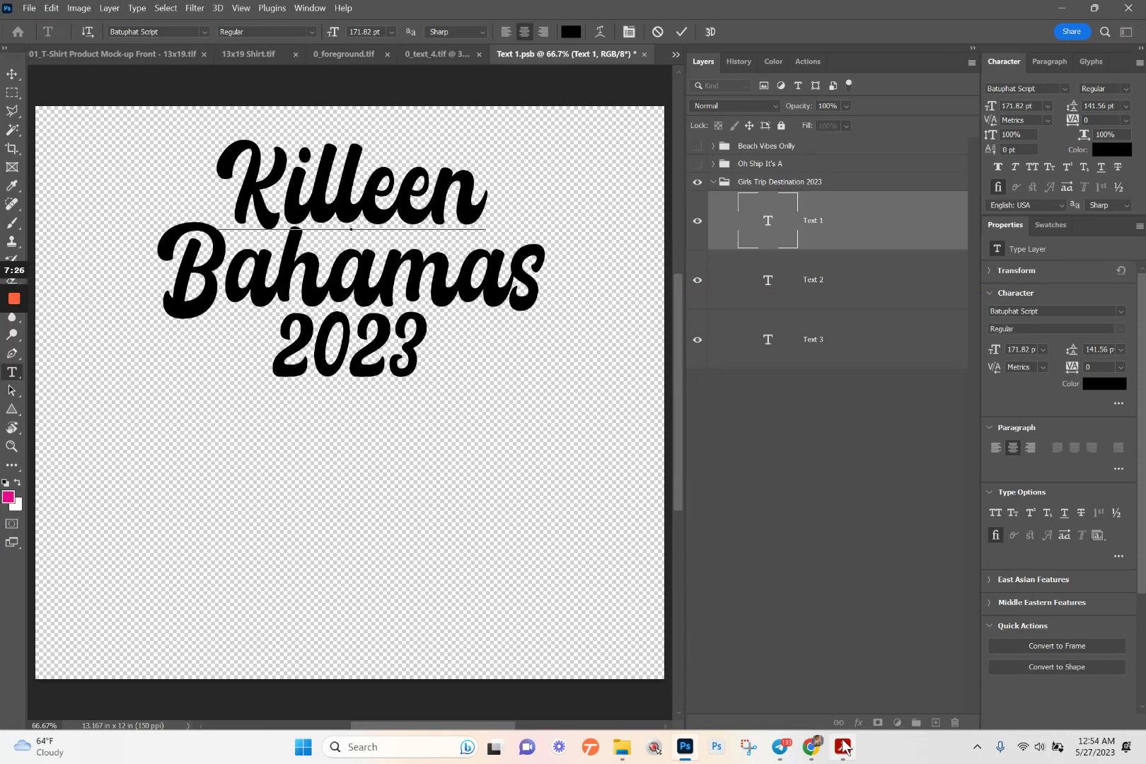
- Copy 'Texas' from the order PDF and paste it over 'Bahamas'
{"action": "mouse_move", "coordinate": [848, 753]}
{"action": "left_click", "coordinate": [836, 668]}
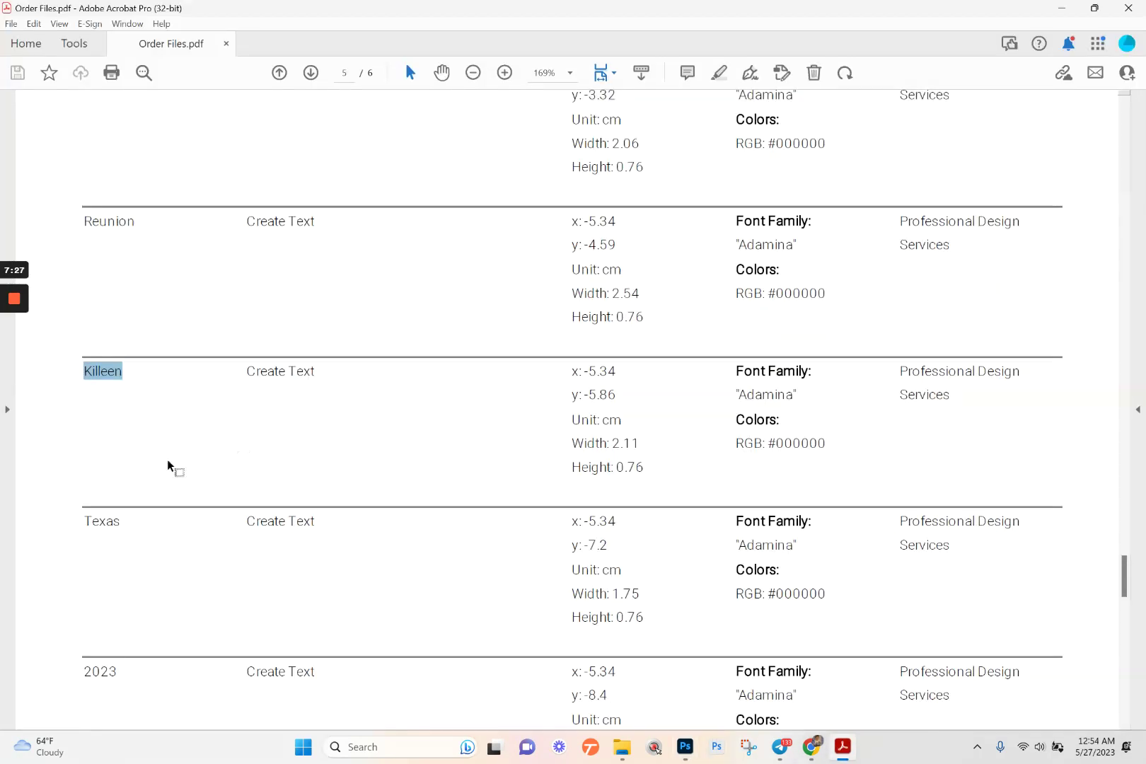
{"action": "double_click", "coordinate": [102, 521]}
{"action": "key", "text": "ctrl+c"}
{"action": "left_click", "coordinate": [685, 746]}
{"action": "double_click", "coordinate": [765, 278]}
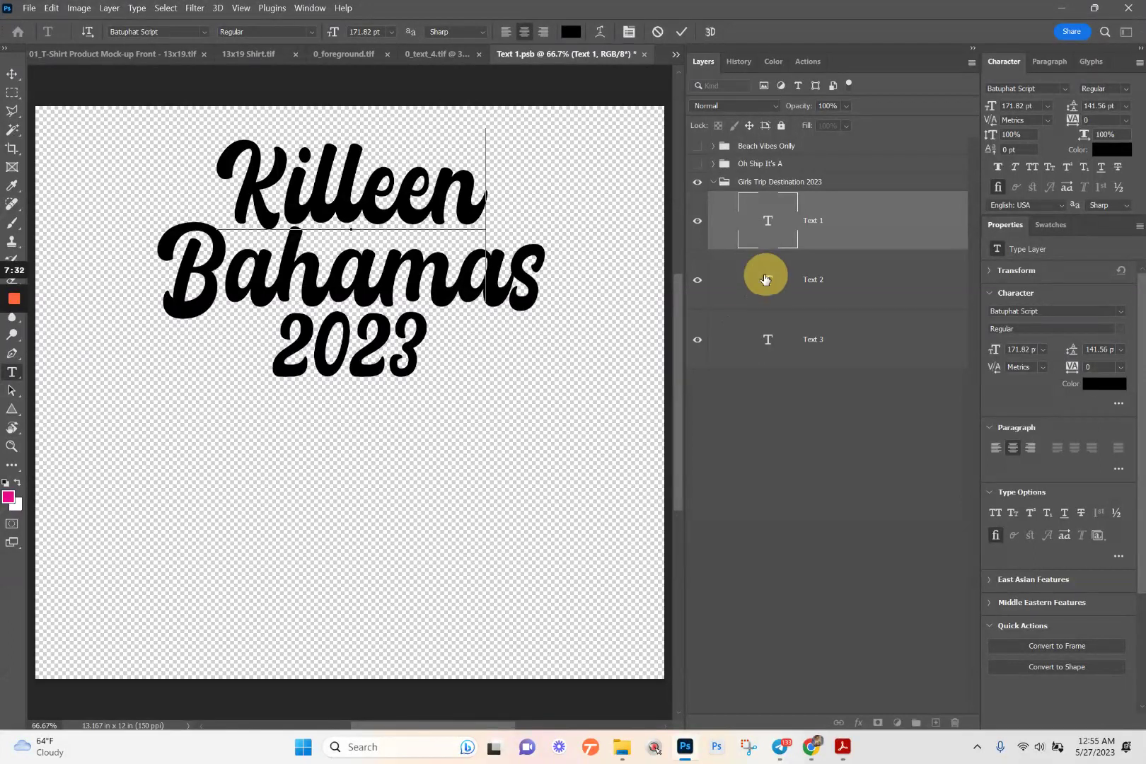
{"action": "key", "text": "ctrl+v"}
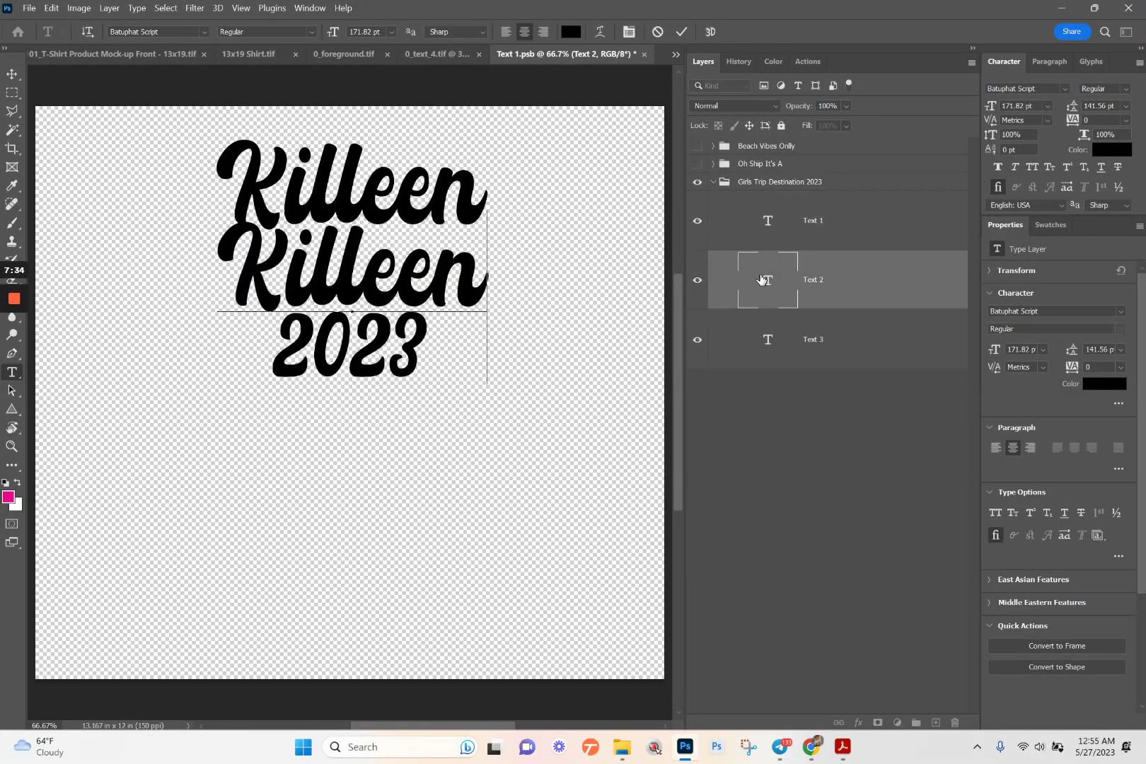
- Re-copy 'Texas' via the PDF's right-click menu and make it the second line
{"action": "left_click", "coordinate": [842, 750]}
{"action": "right_click", "coordinate": [106, 523]}
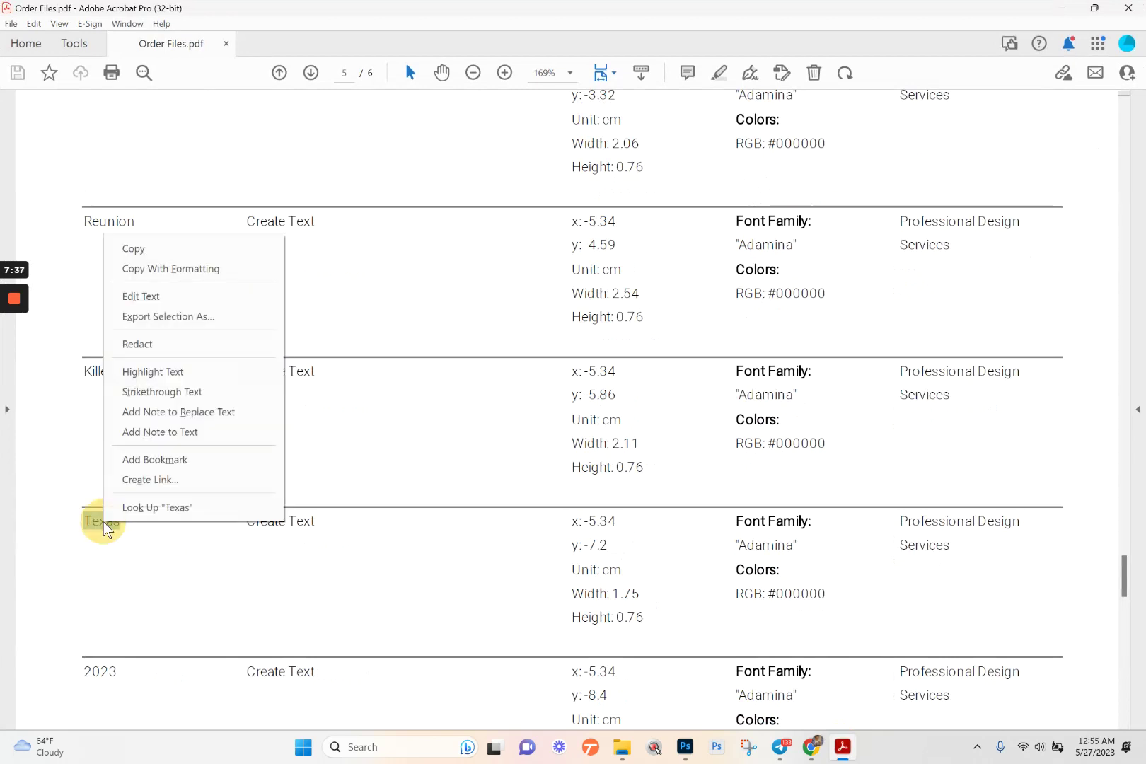
{"action": "left_click", "coordinate": [146, 249]}
{"action": "left_click", "coordinate": [841, 747]}
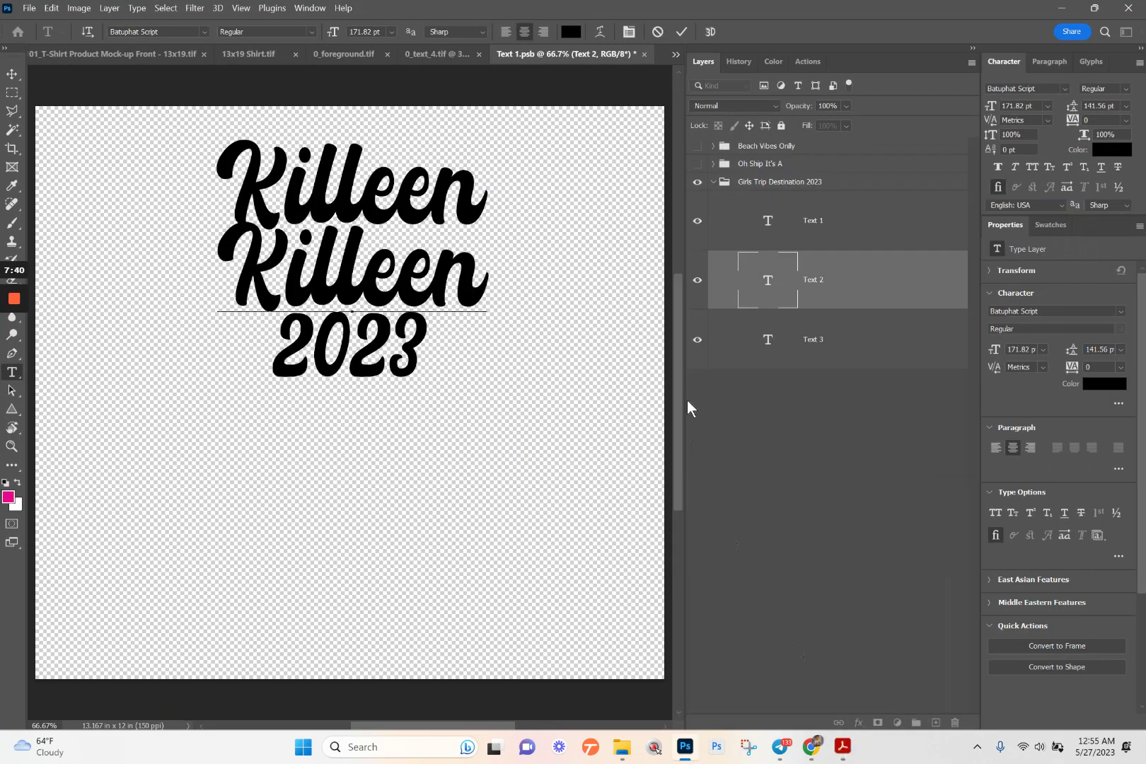
{"action": "double_click", "coordinate": [759, 276]}
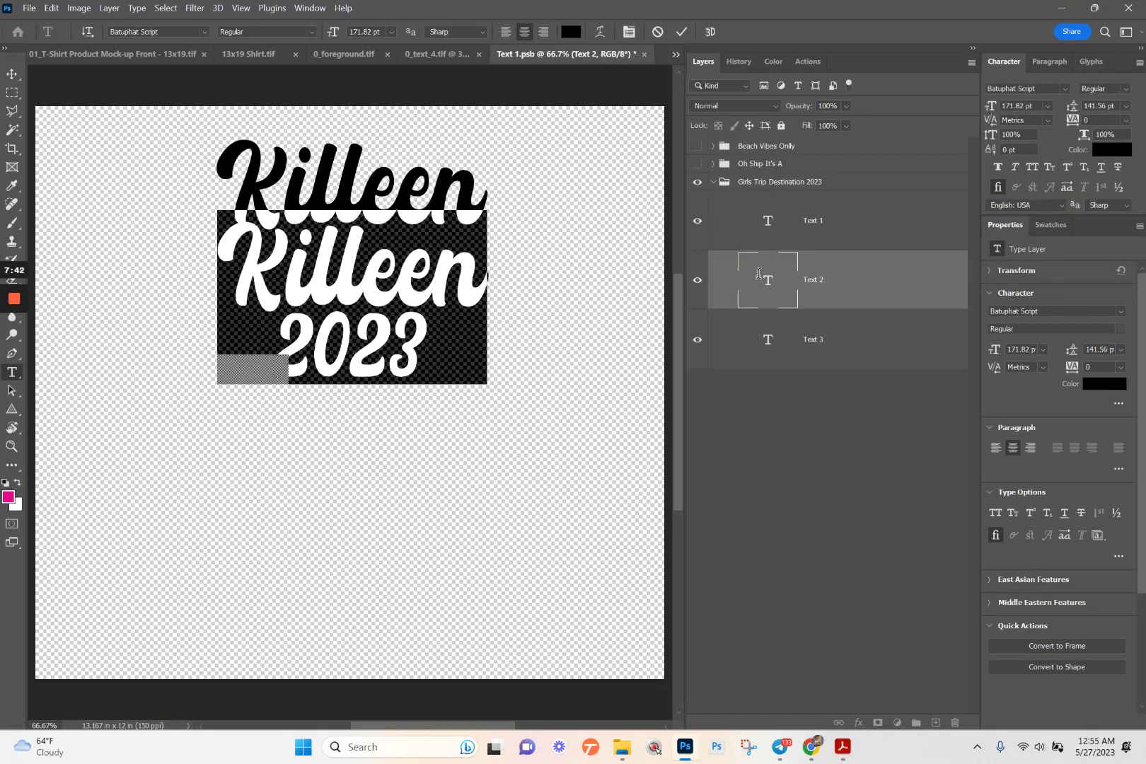
{"action": "key", "text": "ctrl+v"}
{"action": "left_click", "coordinate": [806, 336]}
- Paste the order's '2023' over the year line, commit, and close Text 1
{"action": "left_click", "coordinate": [842, 747]}
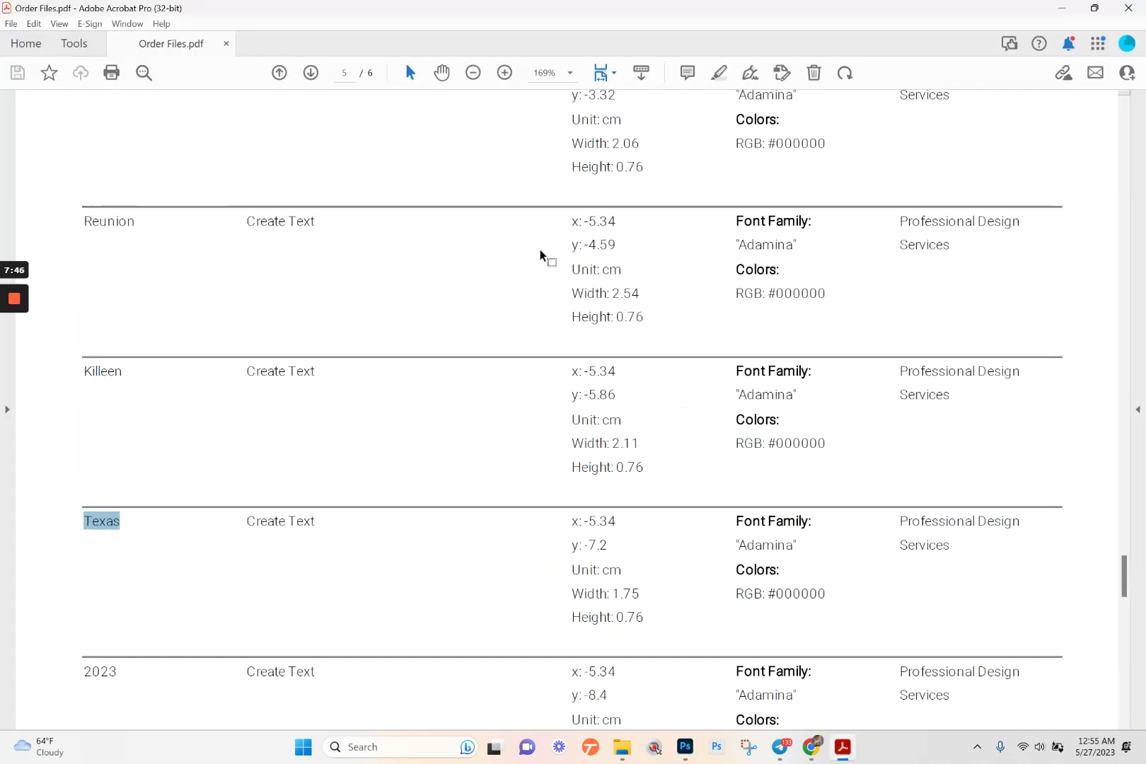
{"action": "double_click", "coordinate": [112, 671]}
{"action": "key", "text": "ctrl+c"}
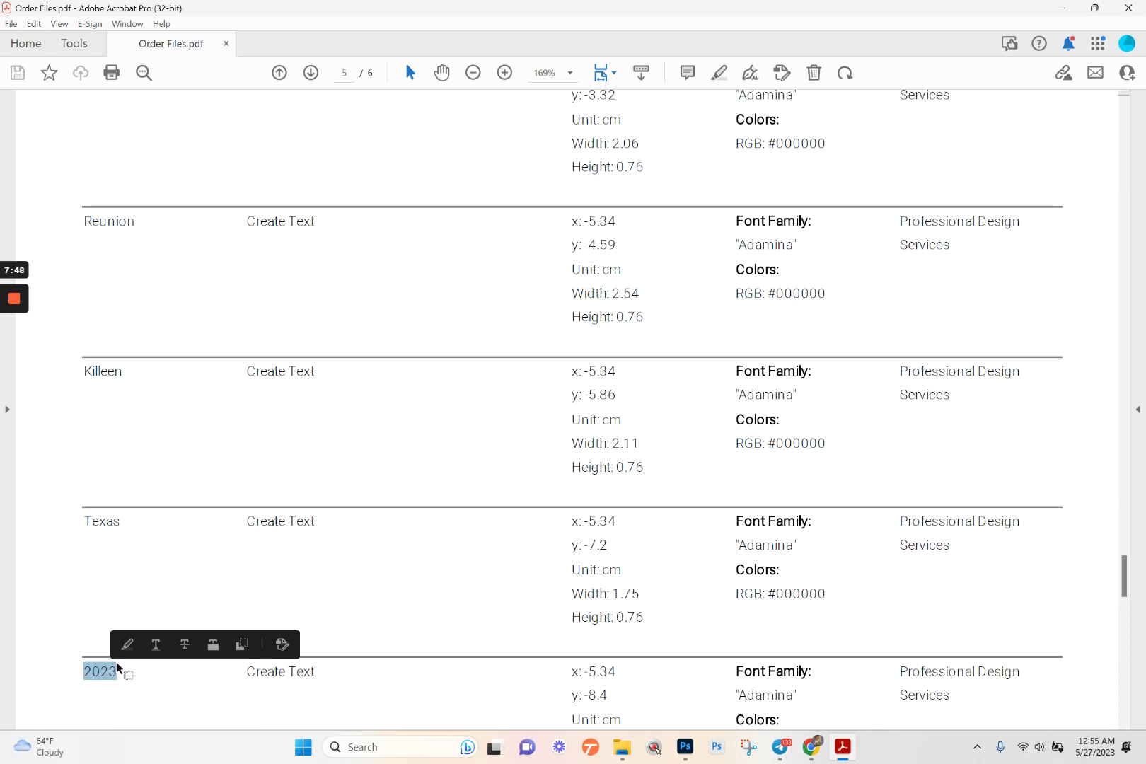
{"action": "left_click", "coordinate": [684, 747]}
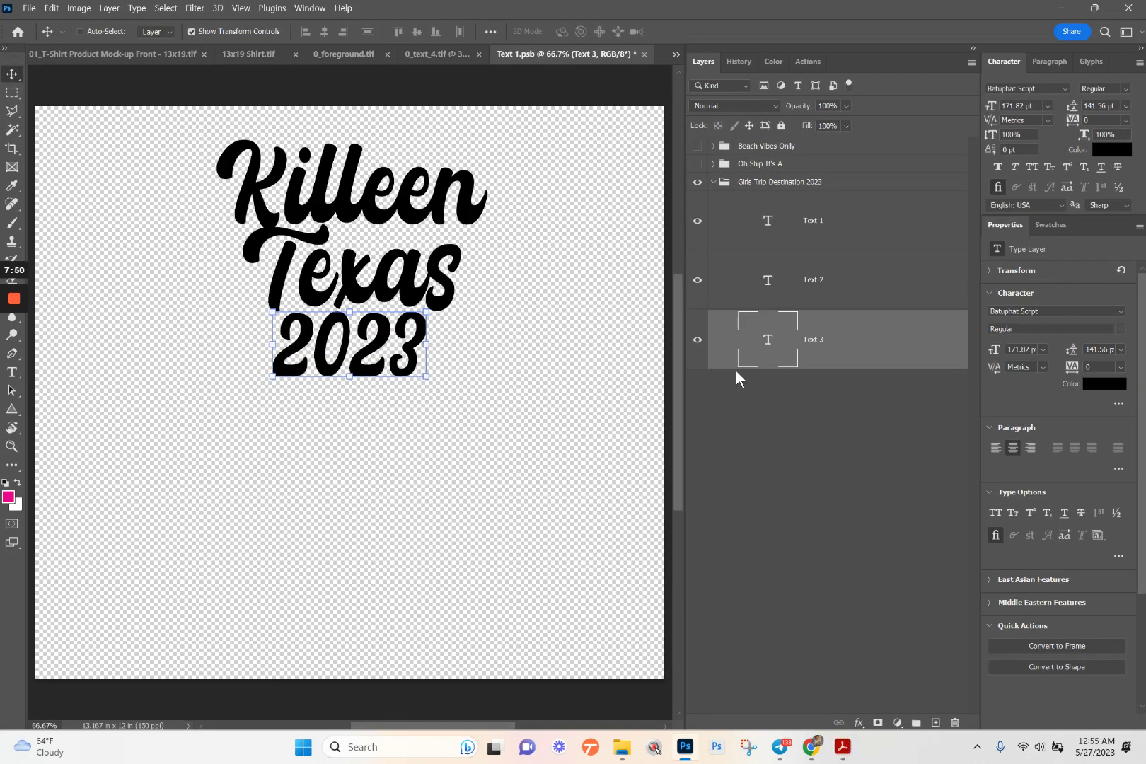
{"action": "double_click", "coordinate": [768, 341]}
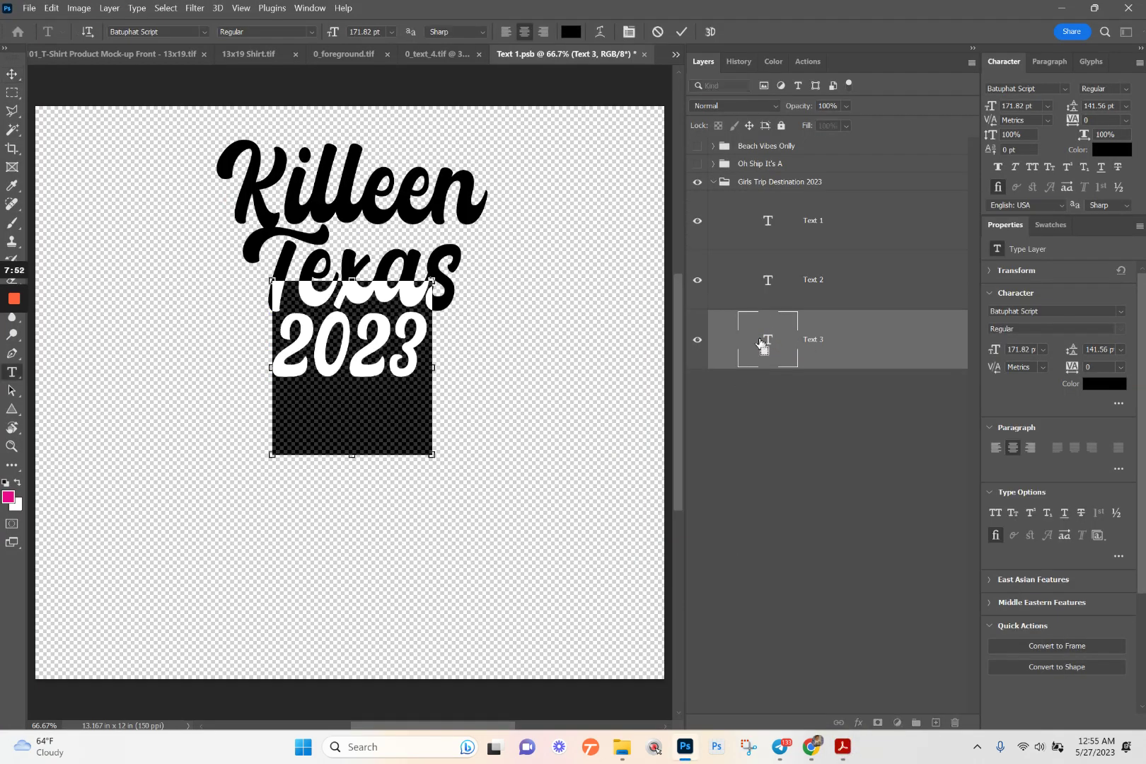
{"action": "key", "text": "ctrl+v"}
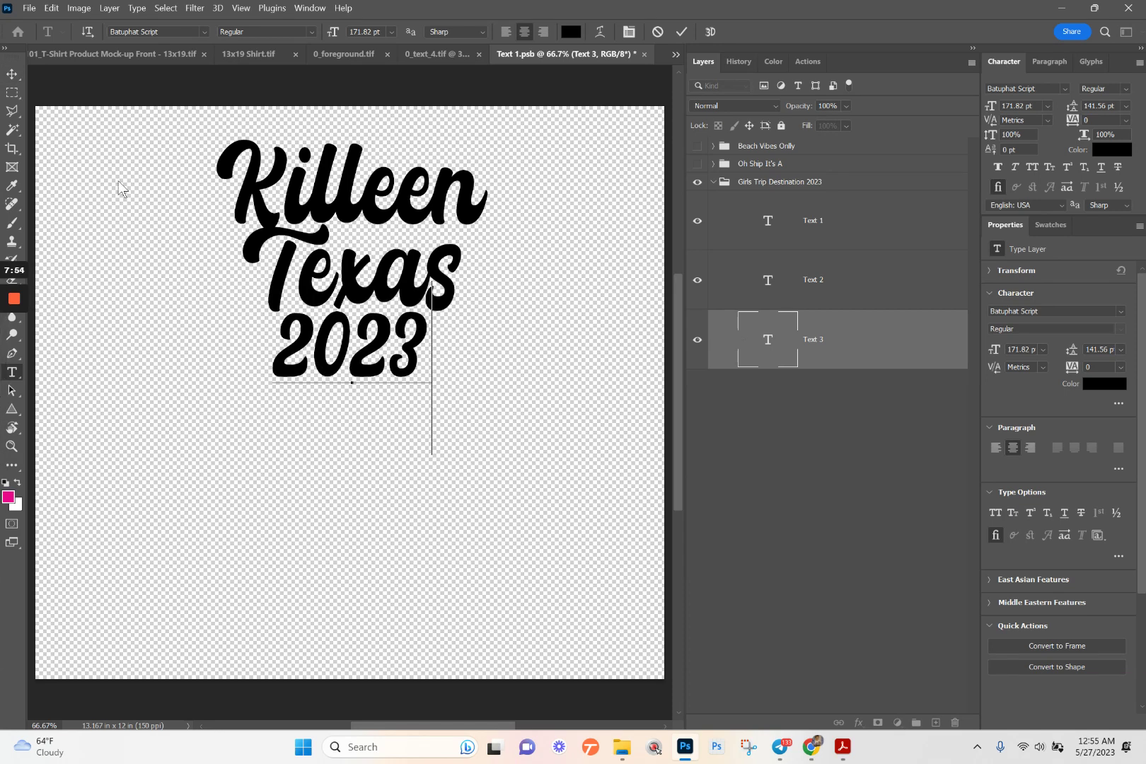
{"action": "left_click", "coordinate": [12, 74]}
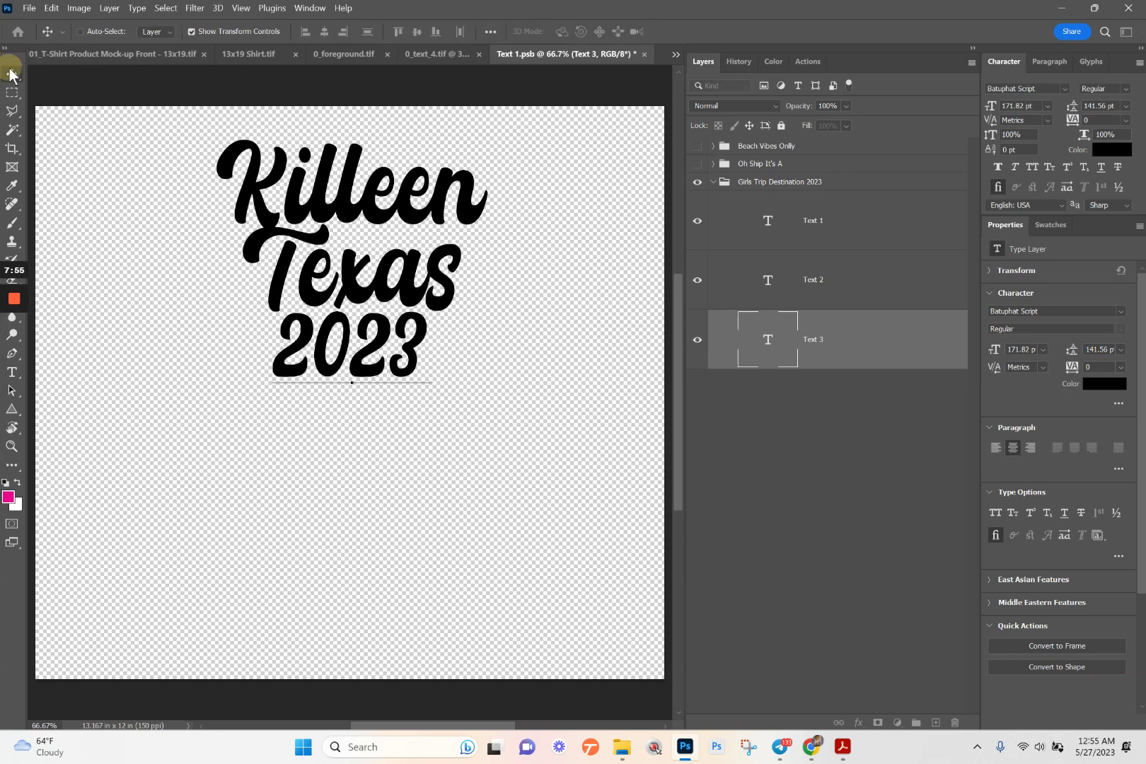
{"action": "left_click", "coordinate": [644, 53]}
- Save Text 1.psb and update all modified content on 0_color_1 for peach-on-maroon text
{"action": "left_click", "coordinate": [556, 288]}
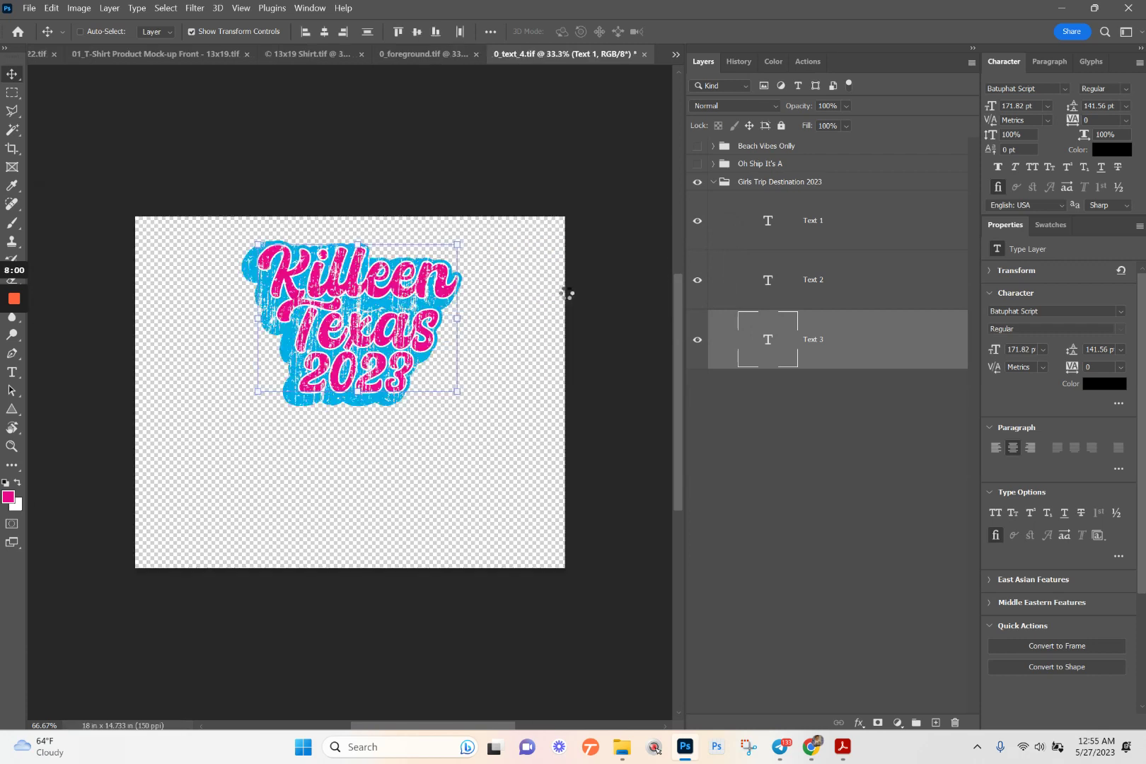
{"action": "left_click", "coordinate": [831, 185]}
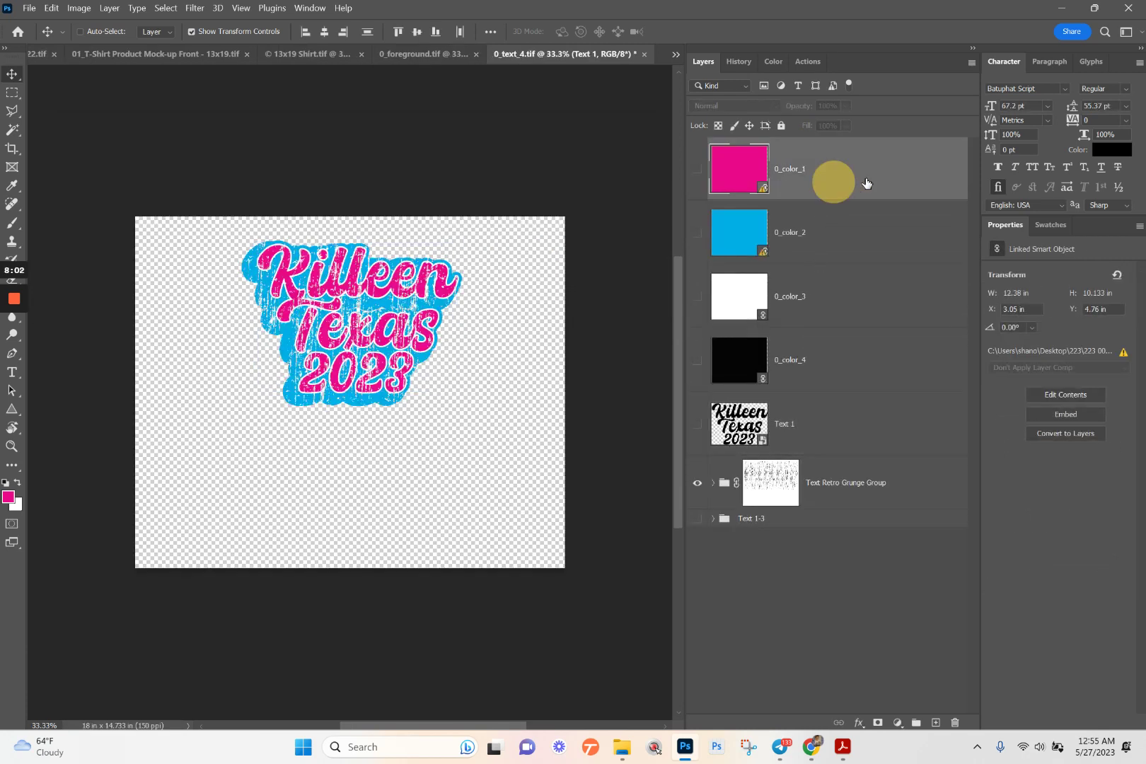
{"action": "right_click", "coordinate": [868, 173]}
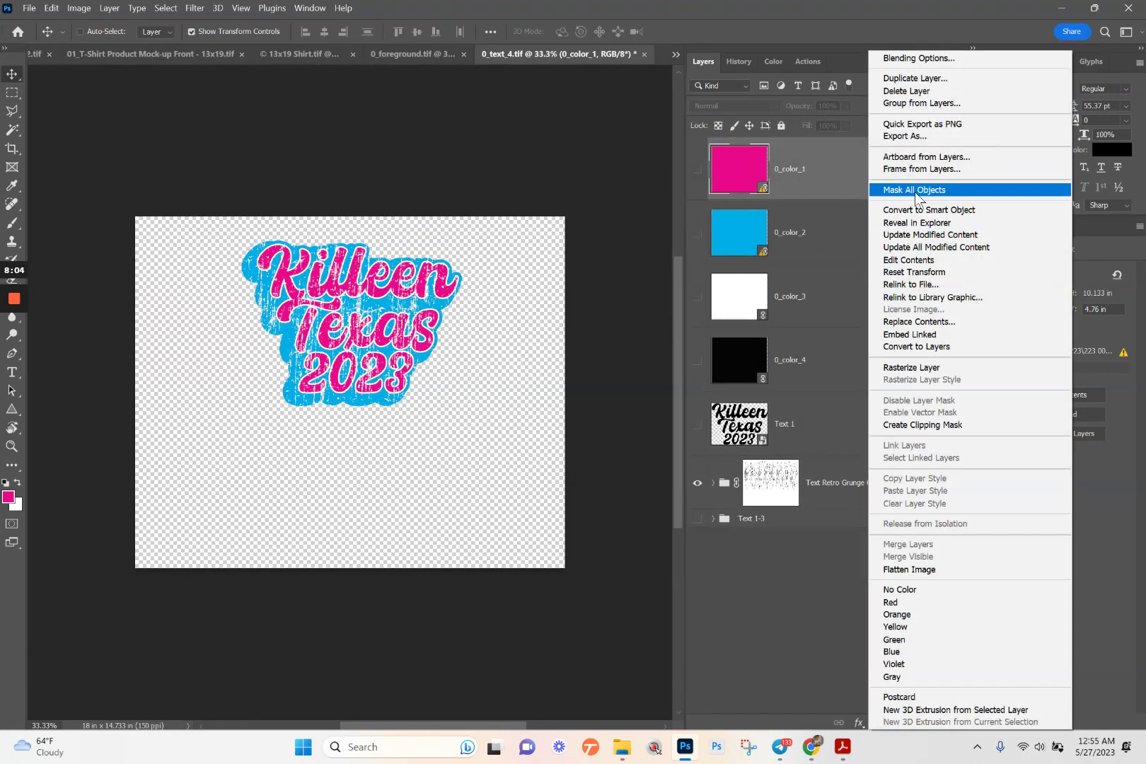
{"action": "left_click", "coordinate": [918, 247]}
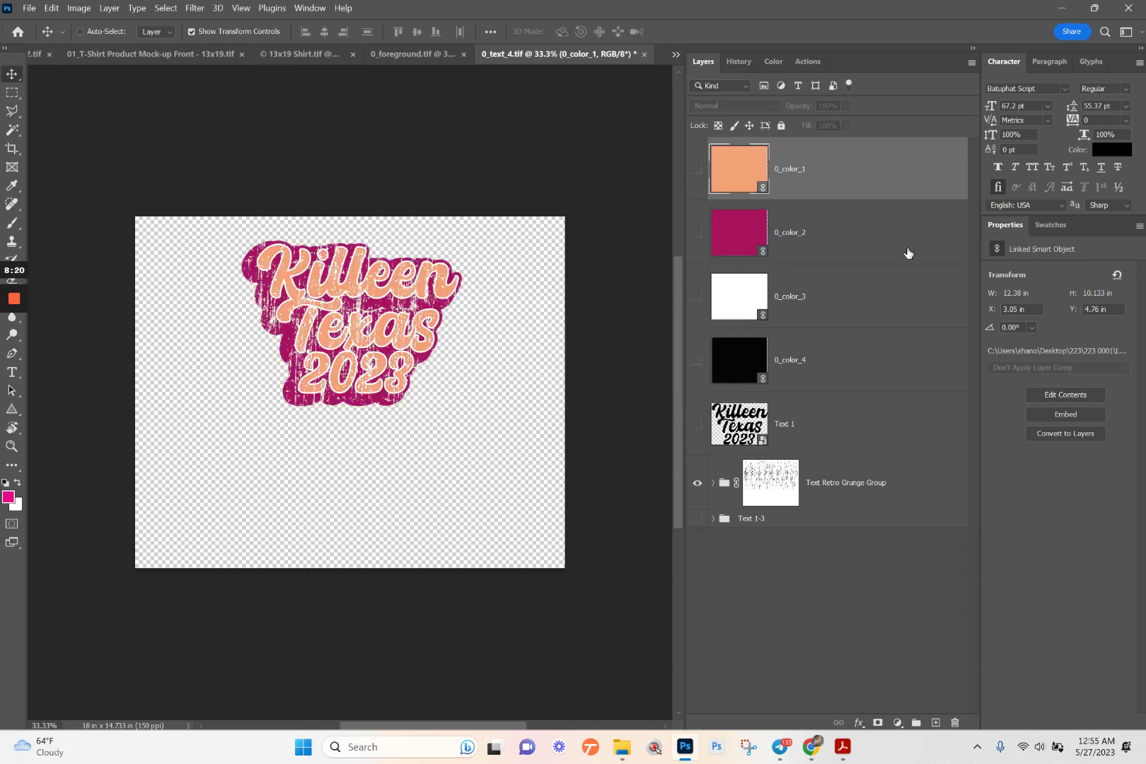
- Scale both text layers to about 94%, then shrink and raise the Killeen Texas 2023 text
{"action": "left_click", "coordinate": [644, 55]}
{"action": "left_click", "coordinate": [550, 284]}
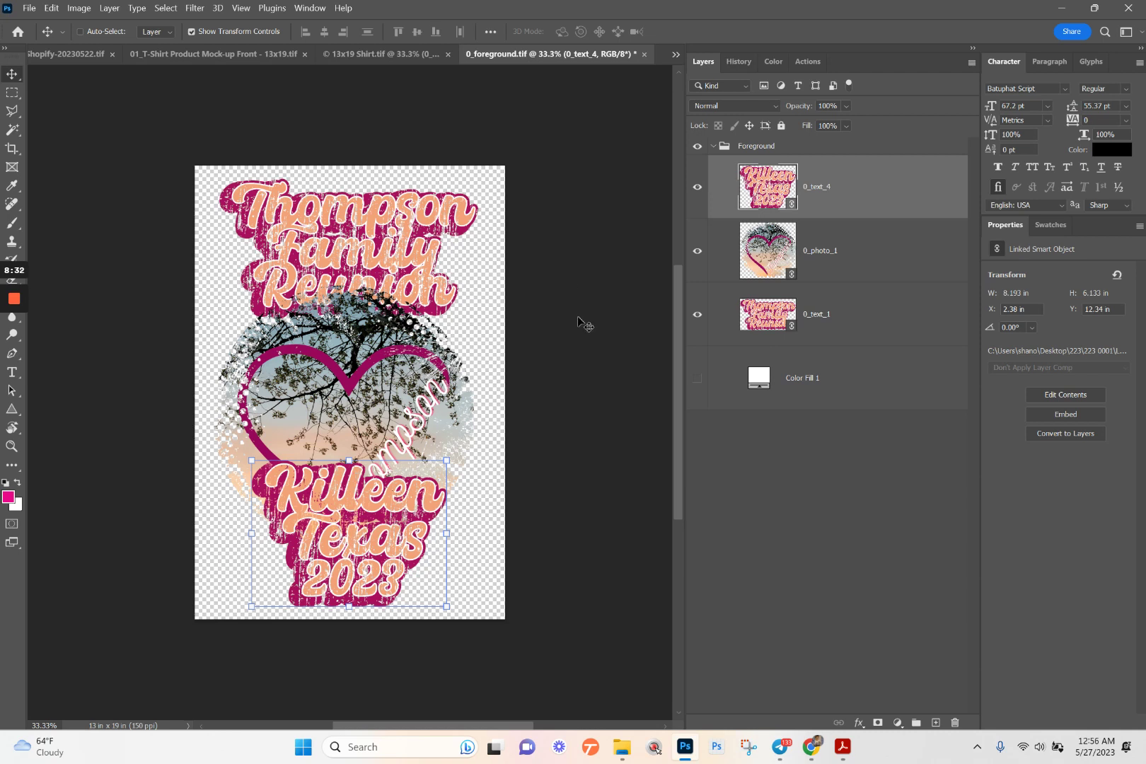
{"action": "left_click", "coordinate": [848, 309]}
{"action": "left_click", "coordinate": [859, 195], "text": "ctrl"}
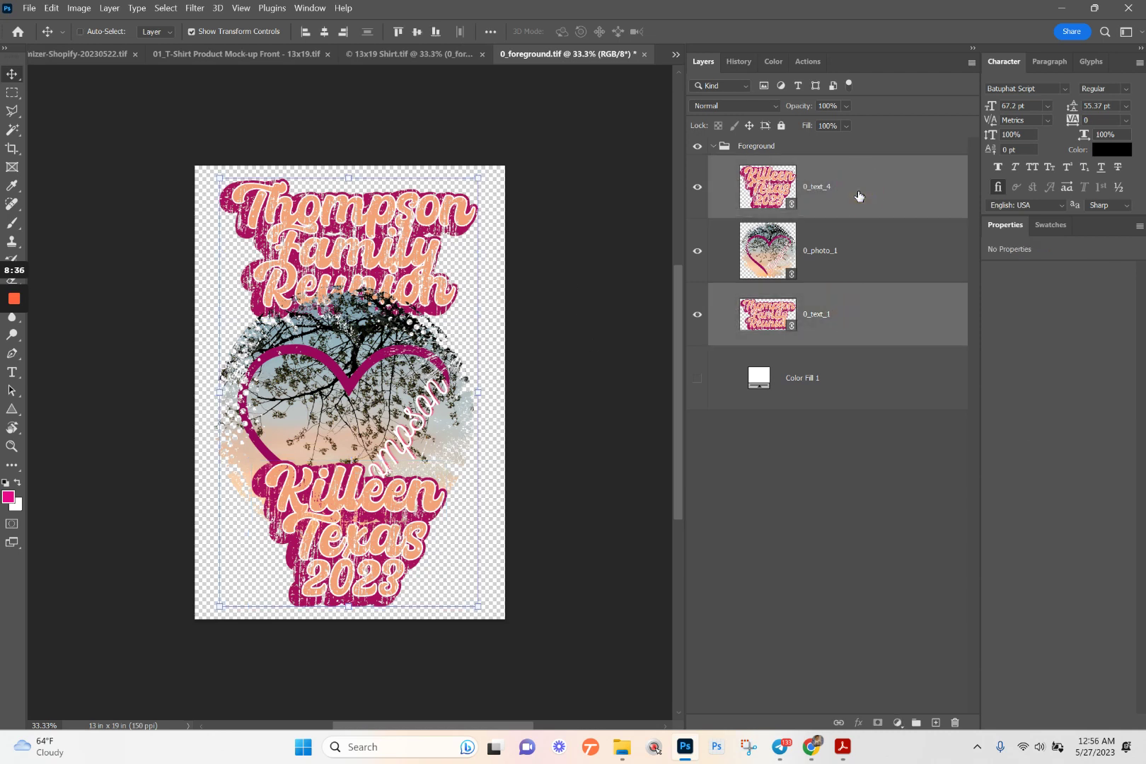
{"action": "key", "text": "ctrl+t"}
{"action": "left_click_drag", "start_coordinate": [351, 174], "coordinate": [348, 200]}
{"action": "left_click", "coordinate": [834, 179]}
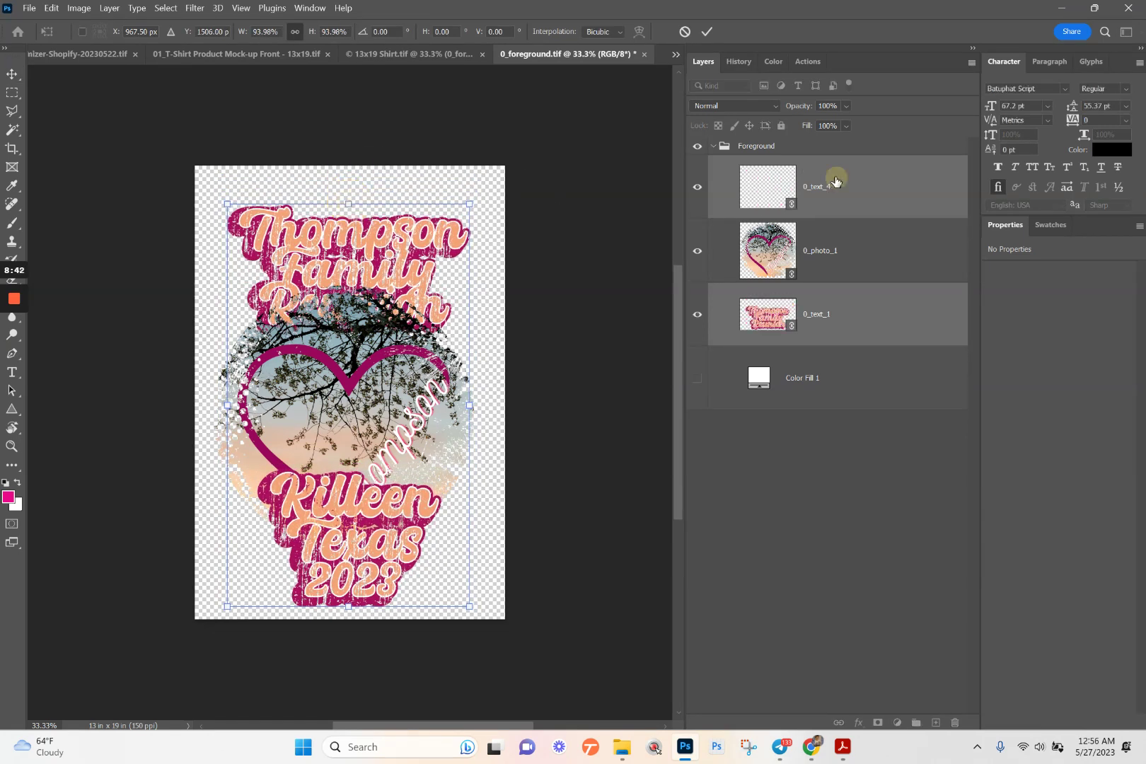
{"action": "mouse_move", "coordinate": [413, 266]}
{"action": "left_mouse_down"}
{"action": "mouse_move", "coordinate": [411, 242]}
{"action": "mouse_move", "coordinate": [415, 274]}
{"action": "left_mouse_up"}
{"action": "left_click_drag", "start_coordinate": [349, 473], "coordinate": [351, 499]}
{"action": "left_click_drag", "start_coordinate": [381, 570], "coordinate": [381, 544]}
{"action": "key", "text": "Return"}
- Move the heart photo and Thompson title up, stack the title above the photo, and save
{"action": "left_click", "coordinate": [867, 259]}
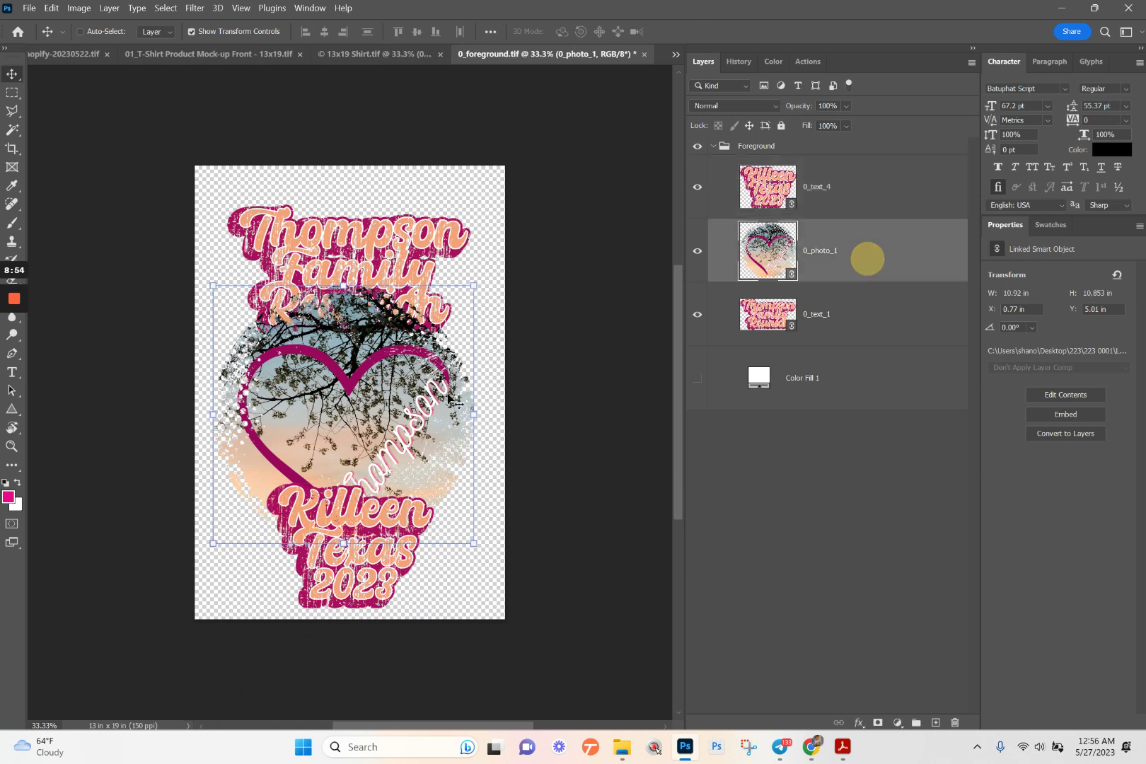
{"action": "left_click_drag", "start_coordinate": [362, 426], "coordinate": [362, 394]}
{"action": "left_click", "coordinate": [814, 188]}
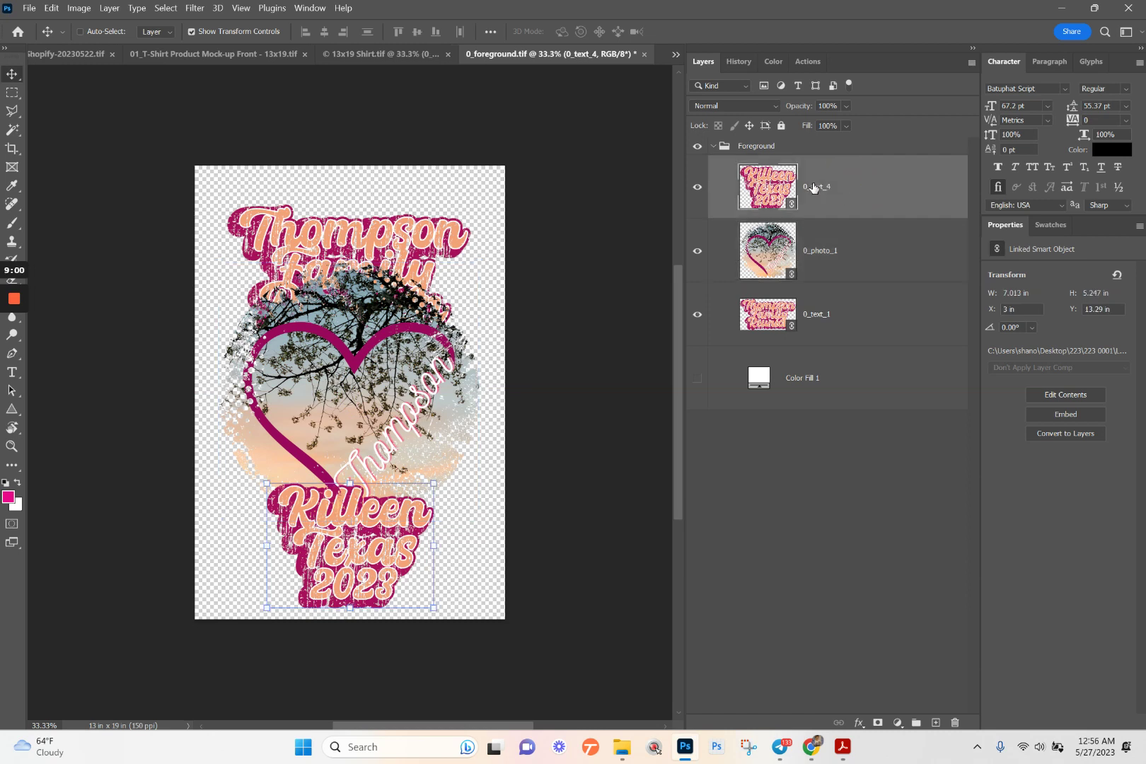
{"action": "left_click", "coordinate": [834, 317]}
{"action": "left_click_drag", "start_coordinate": [398, 263], "coordinate": [397, 237]}
{"action": "left_click_drag", "start_coordinate": [900, 312], "coordinate": [873, 241]}
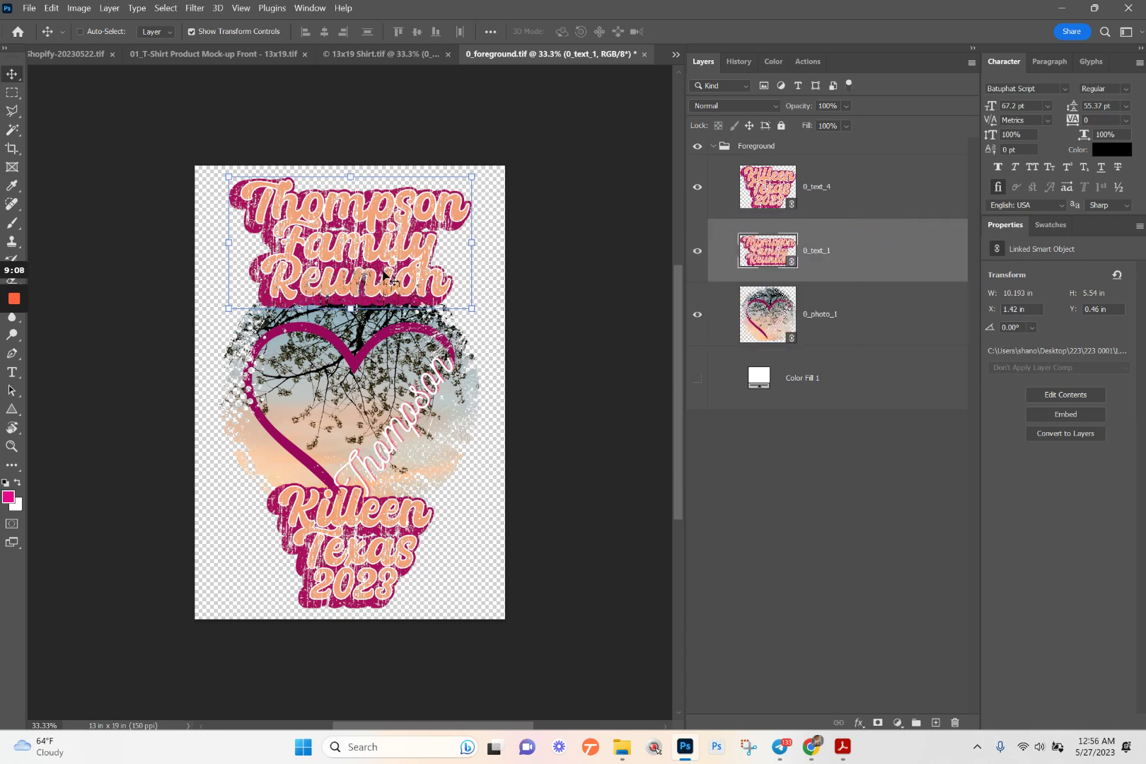
{"action": "left_click", "coordinate": [861, 546]}
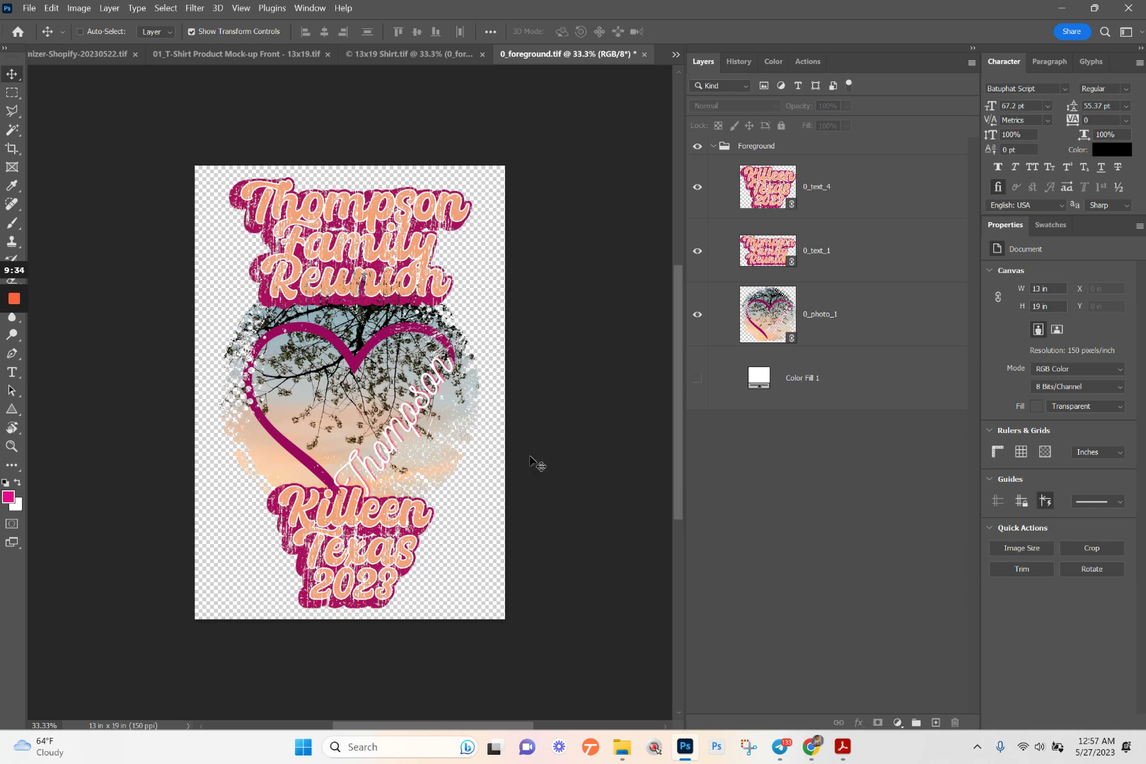
{"action": "left_click", "coordinate": [833, 509]}
{"action": "key", "text": "ctrl+s"}
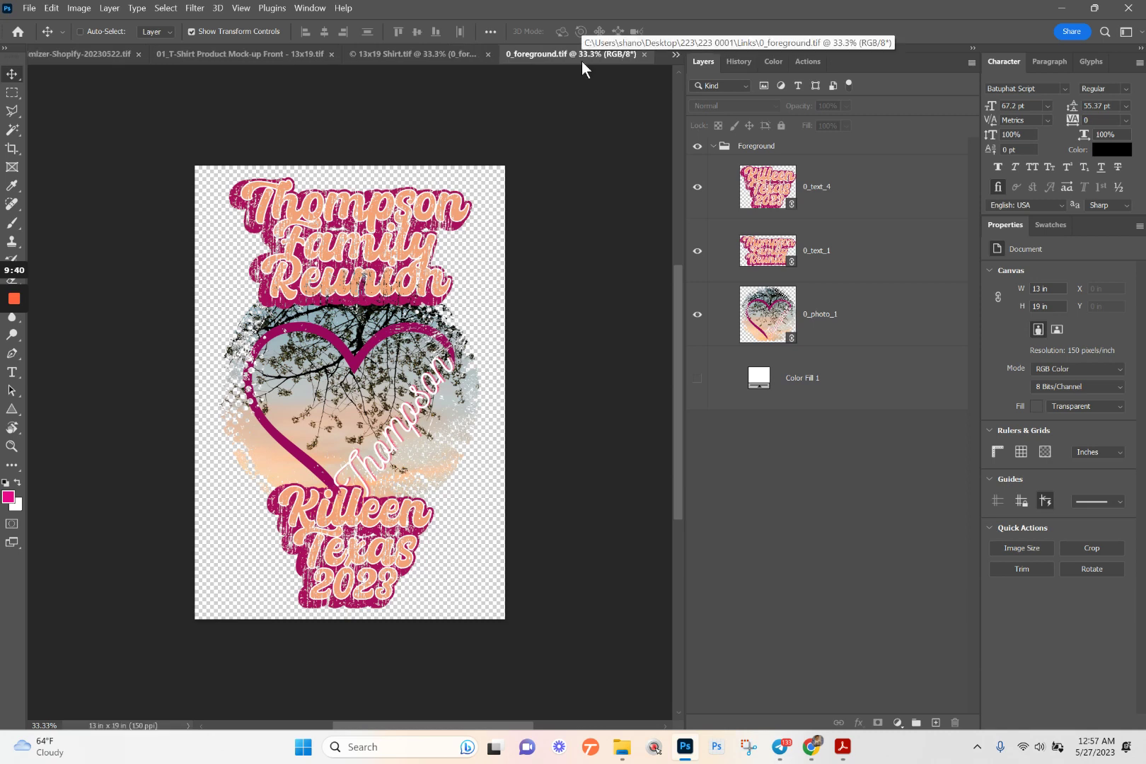
- Close 0_foreground.tif, then save and close 13x19 Shirt.tif and the white tee mock-up
{"action": "left_click", "coordinate": [645, 55]}
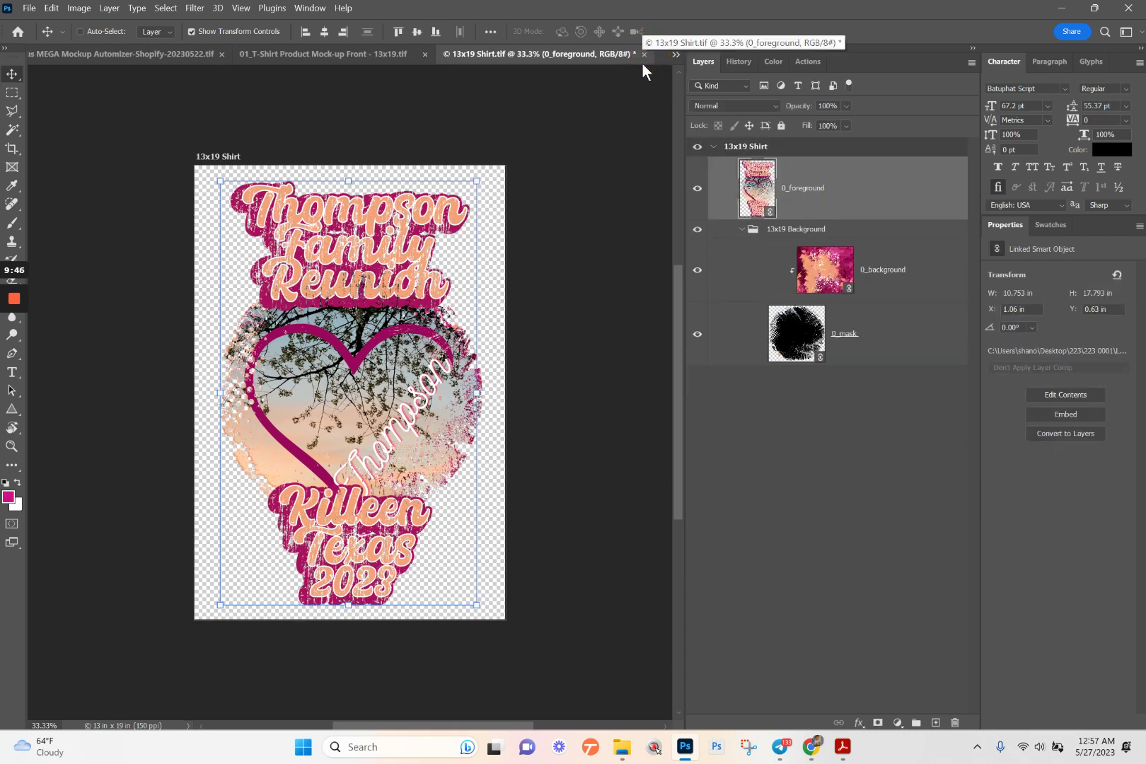
{"action": "left_click", "coordinate": [900, 283]}
{"action": "left_click", "coordinate": [844, 333]}
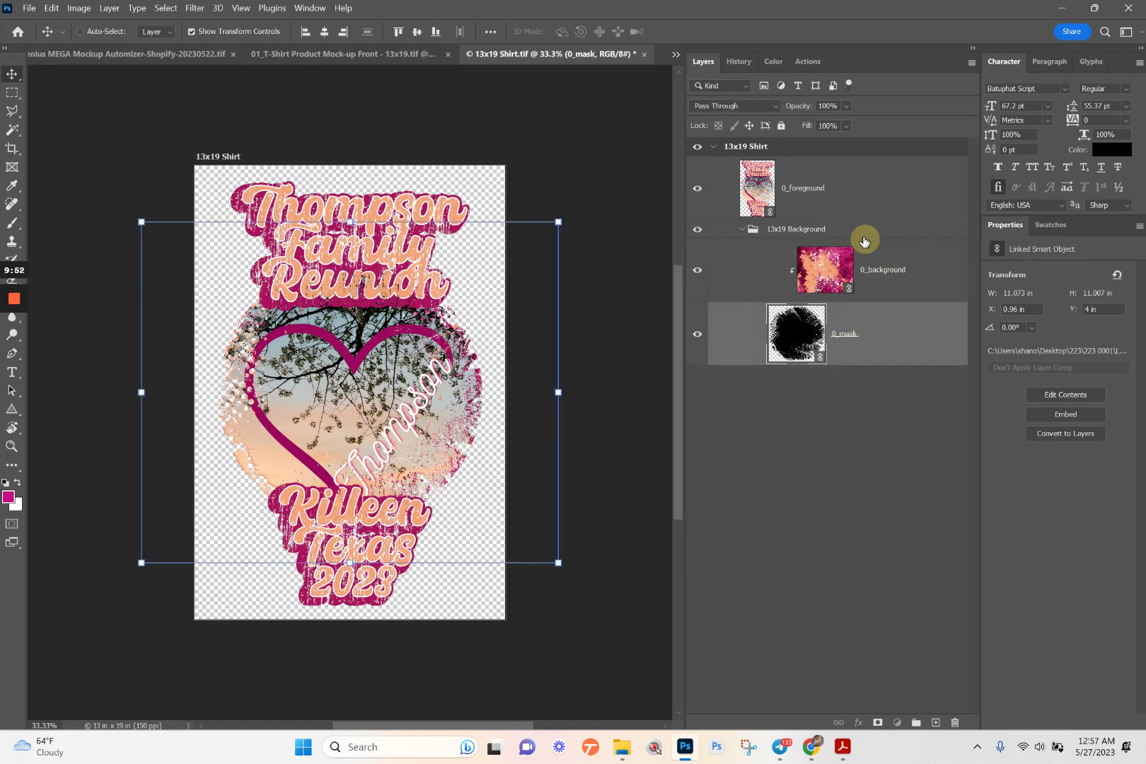
{"action": "left_click", "coordinate": [864, 233]}
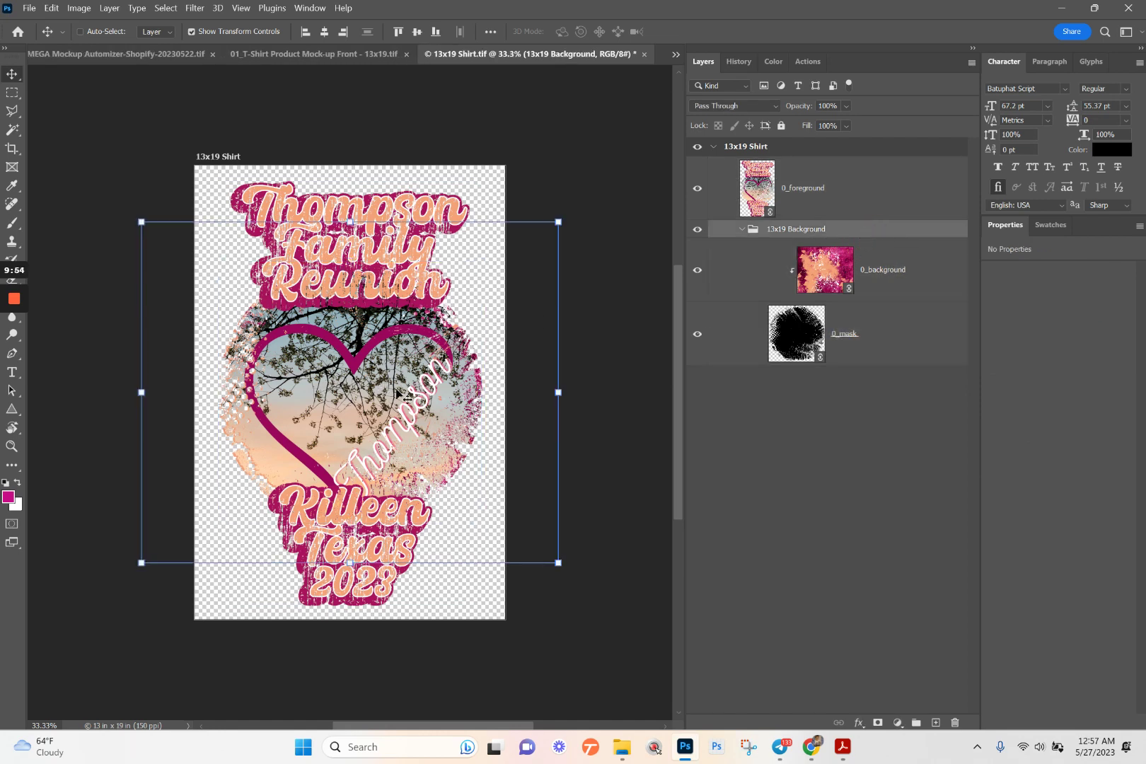
{"action": "left_click", "coordinate": [820, 512]}
{"action": "key", "text": "ctrl+s"}
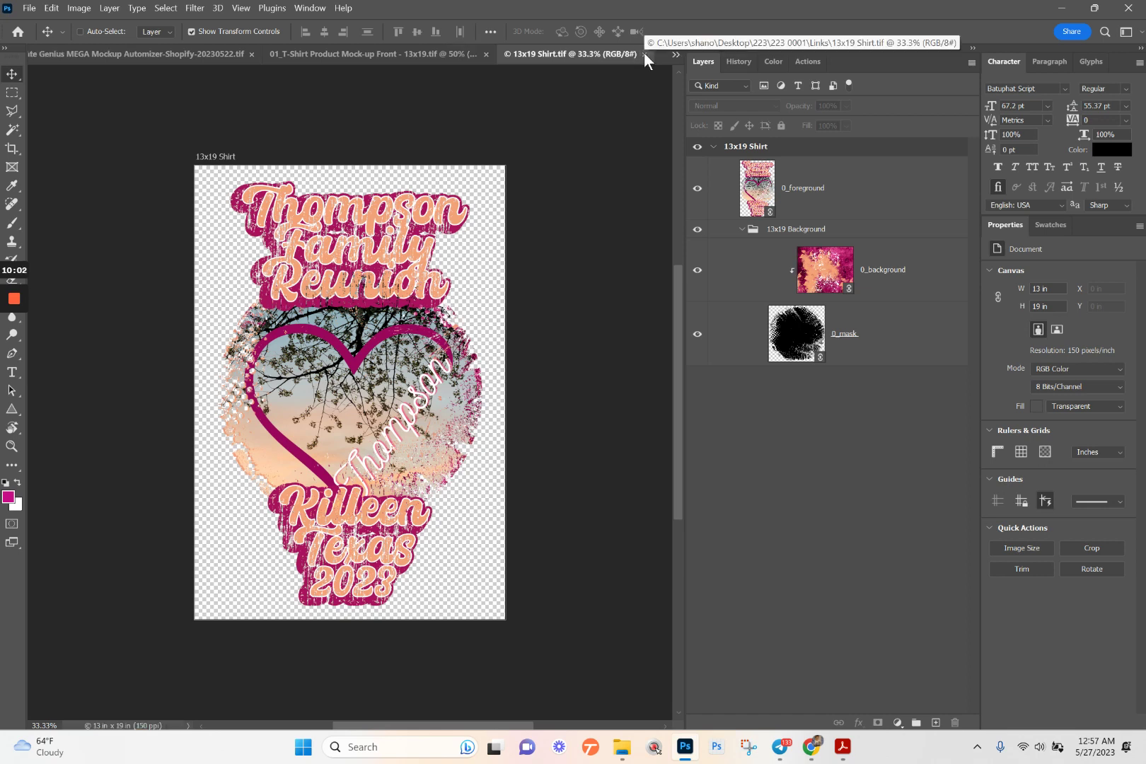
{"action": "left_click", "coordinate": [643, 54]}
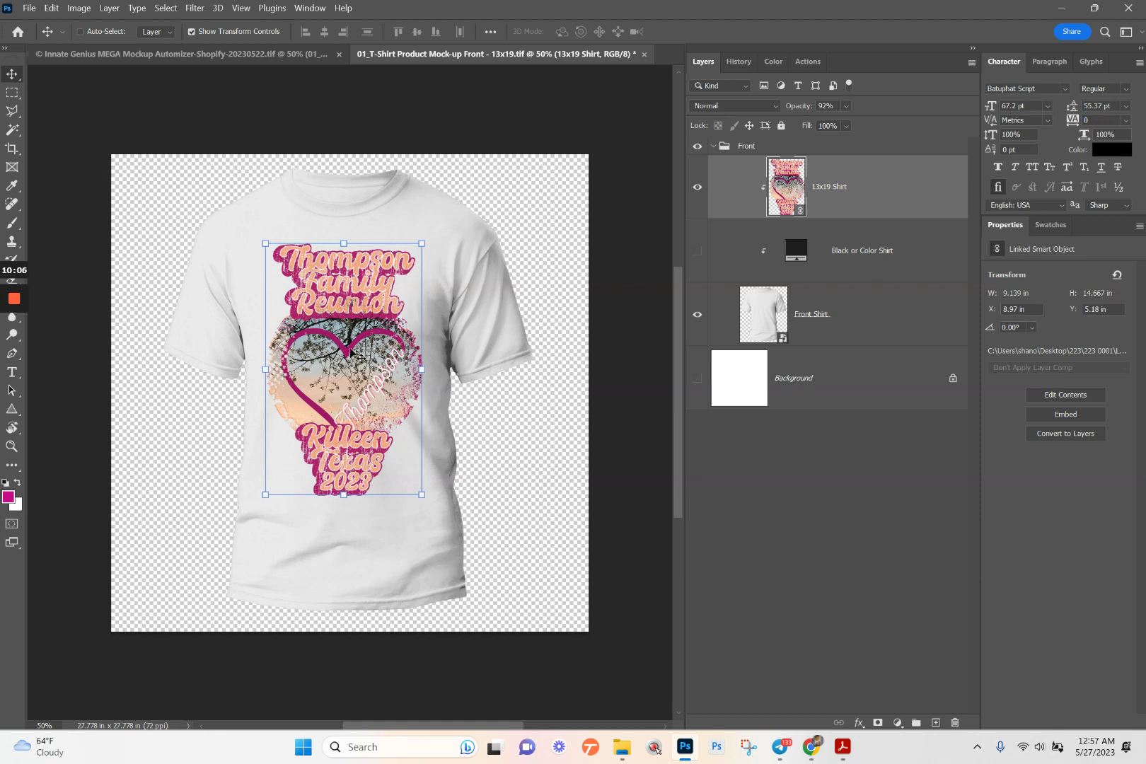
{"action": "key", "text": "ctrl+s"}
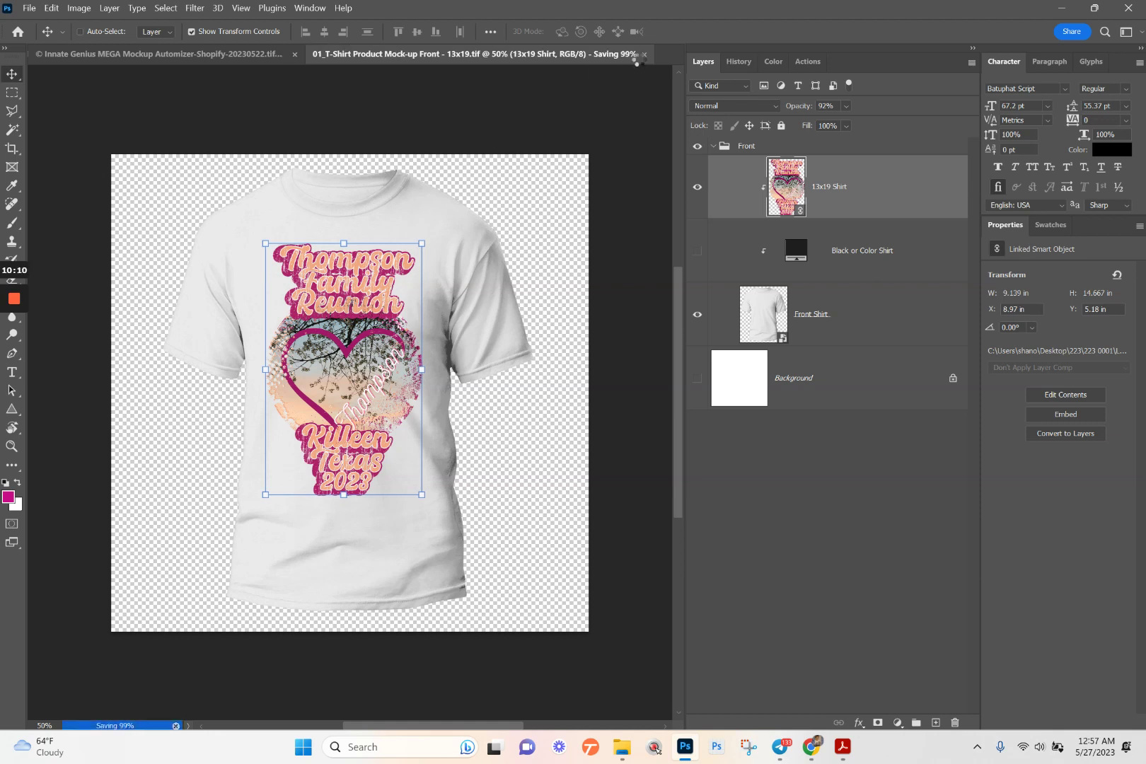
{"action": "left_click", "coordinate": [648, 54]}
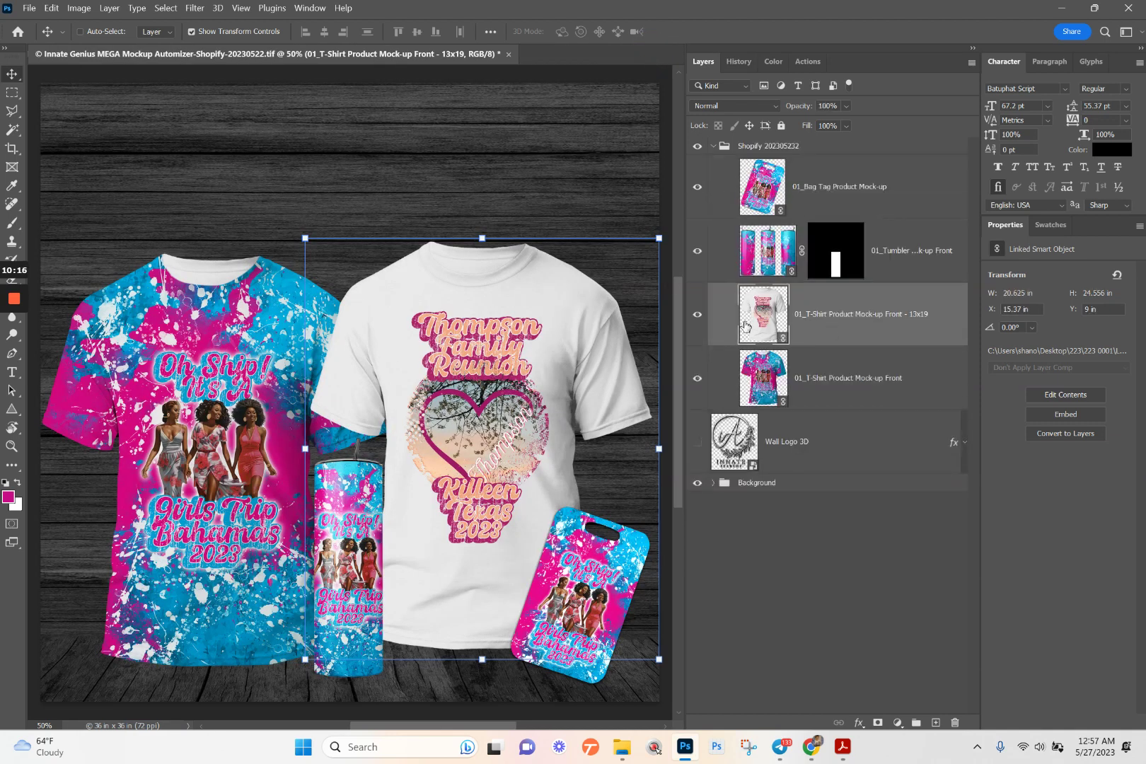
- Open the all-over tee's 44x36 Shirt file and update all modified content
{"action": "left_click", "coordinate": [761, 374]}
{"action": "double_click", "coordinate": [764, 375]}
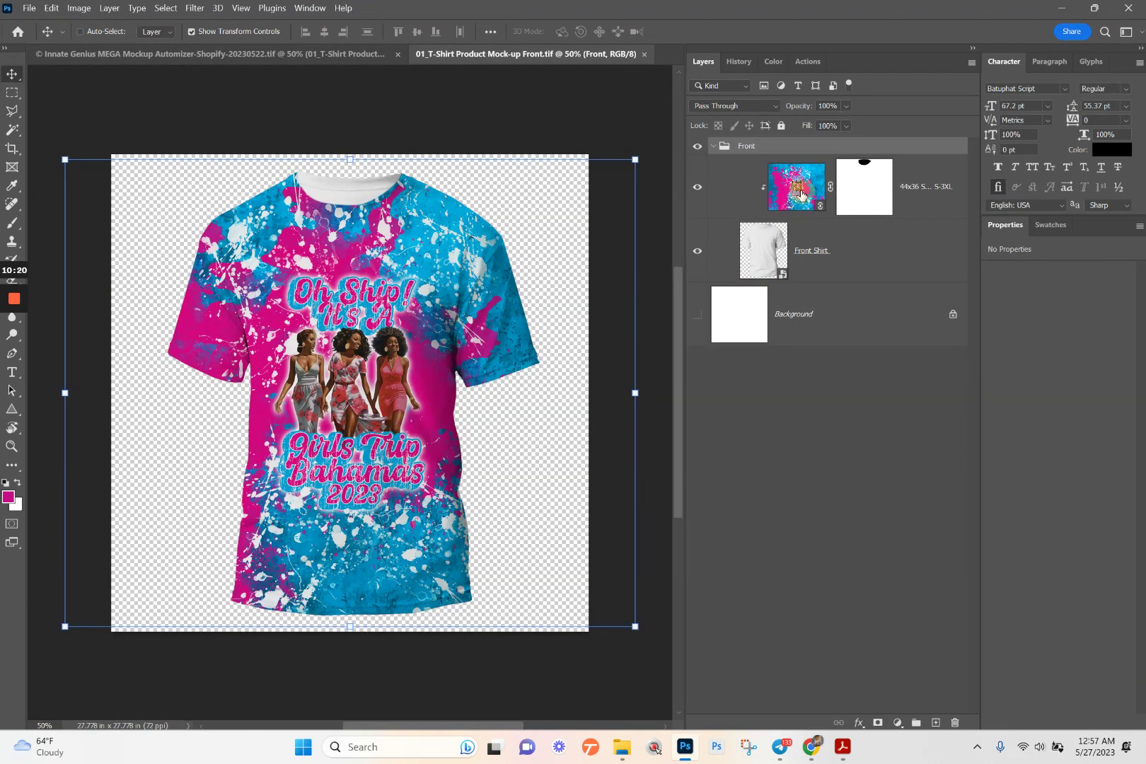
{"action": "double_click", "coordinate": [801, 195]}
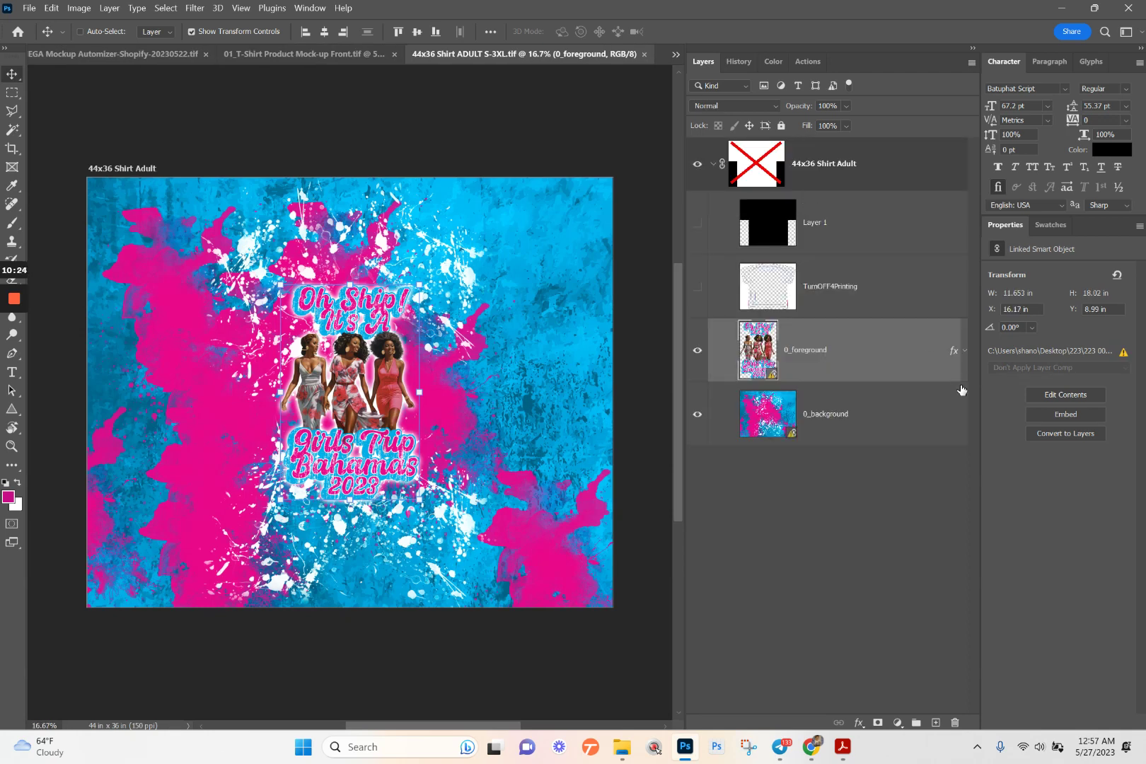
{"action": "right_click", "coordinate": [897, 352]}
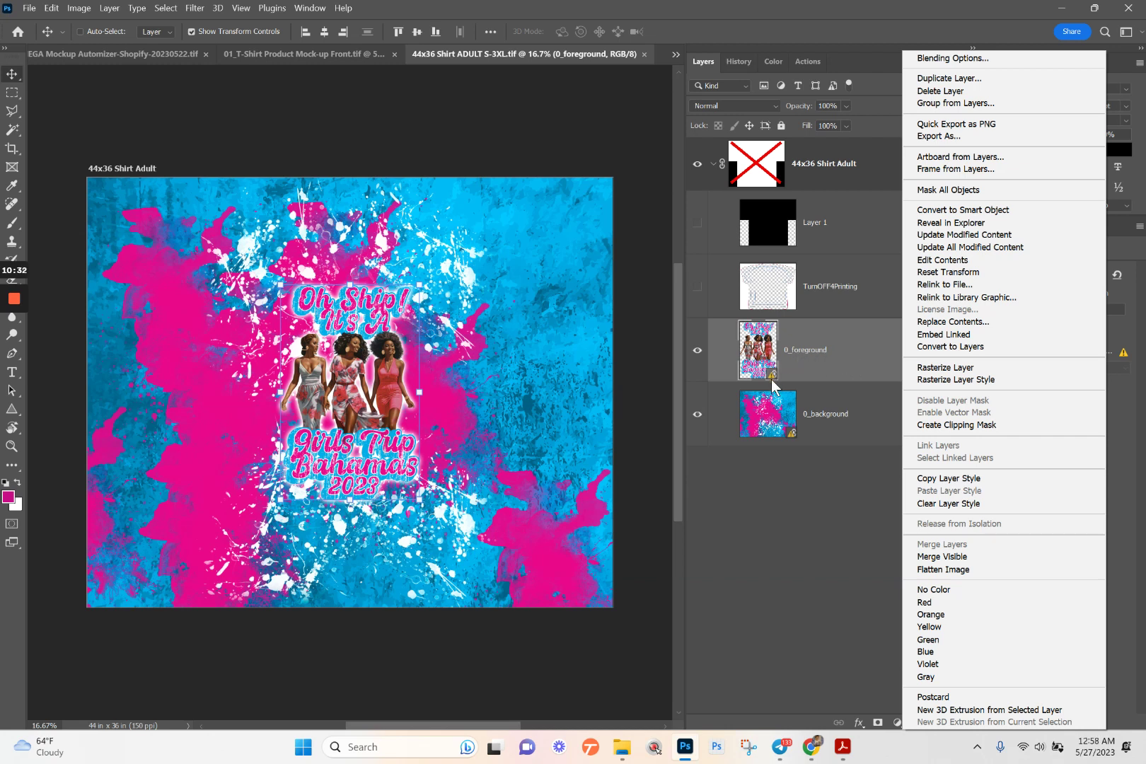
{"action": "left_click", "coordinate": [1012, 251]}
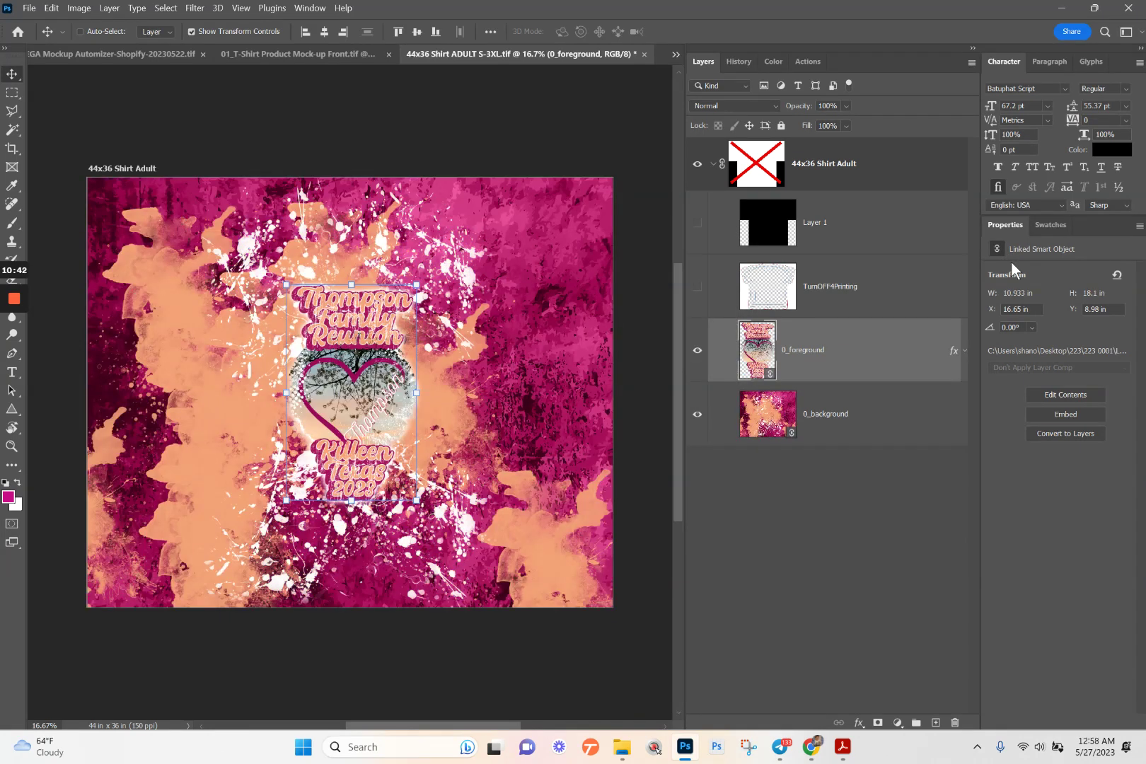
{"action": "left_click", "coordinate": [643, 56]}
{"action": "left_click", "coordinate": [552, 286]}
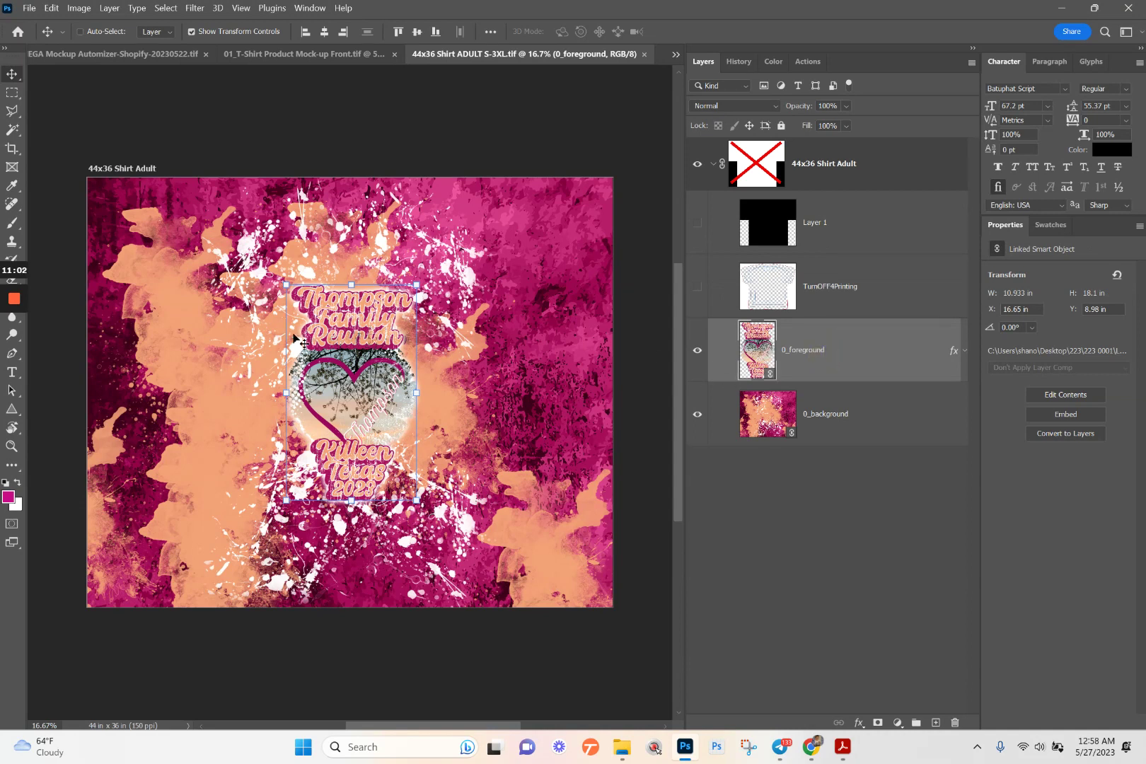
- Move the Thompson design slightly up, then save and close the print file and tee mock-up
{"action": "left_click", "coordinate": [363, 378]}
{"action": "left_click_drag", "start_coordinate": [362, 378], "coordinate": [366, 349]}
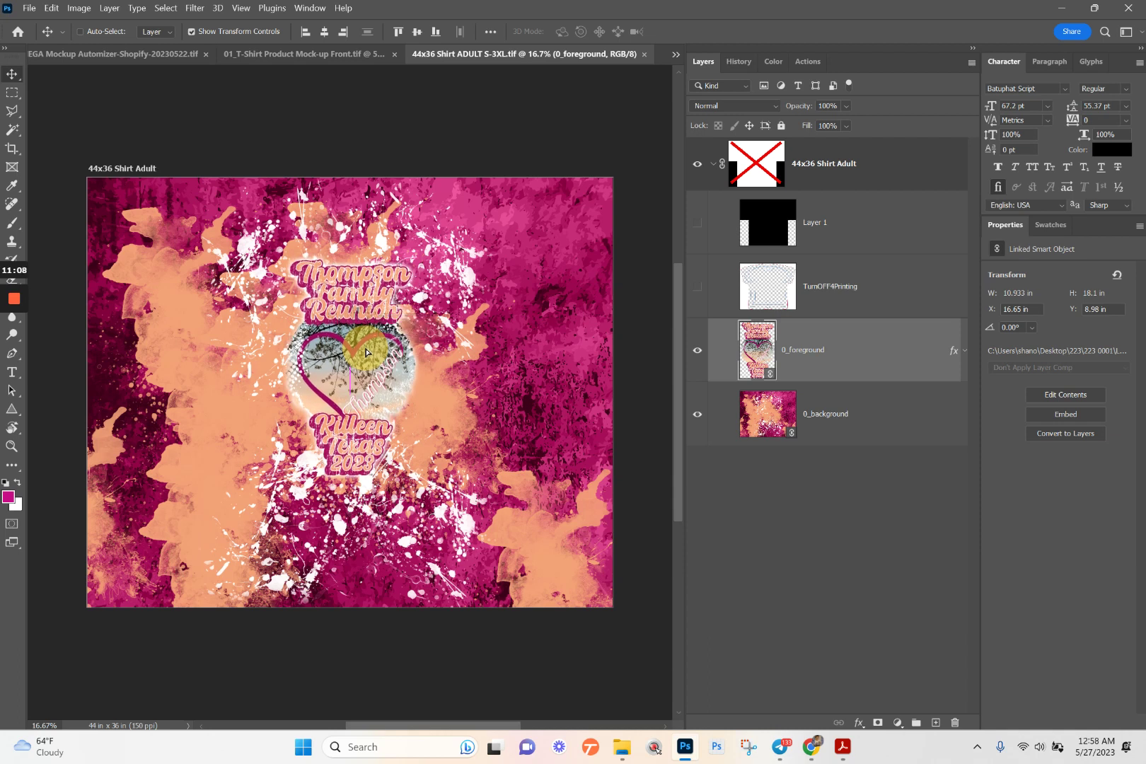
{"action": "left_click", "coordinate": [643, 55]}
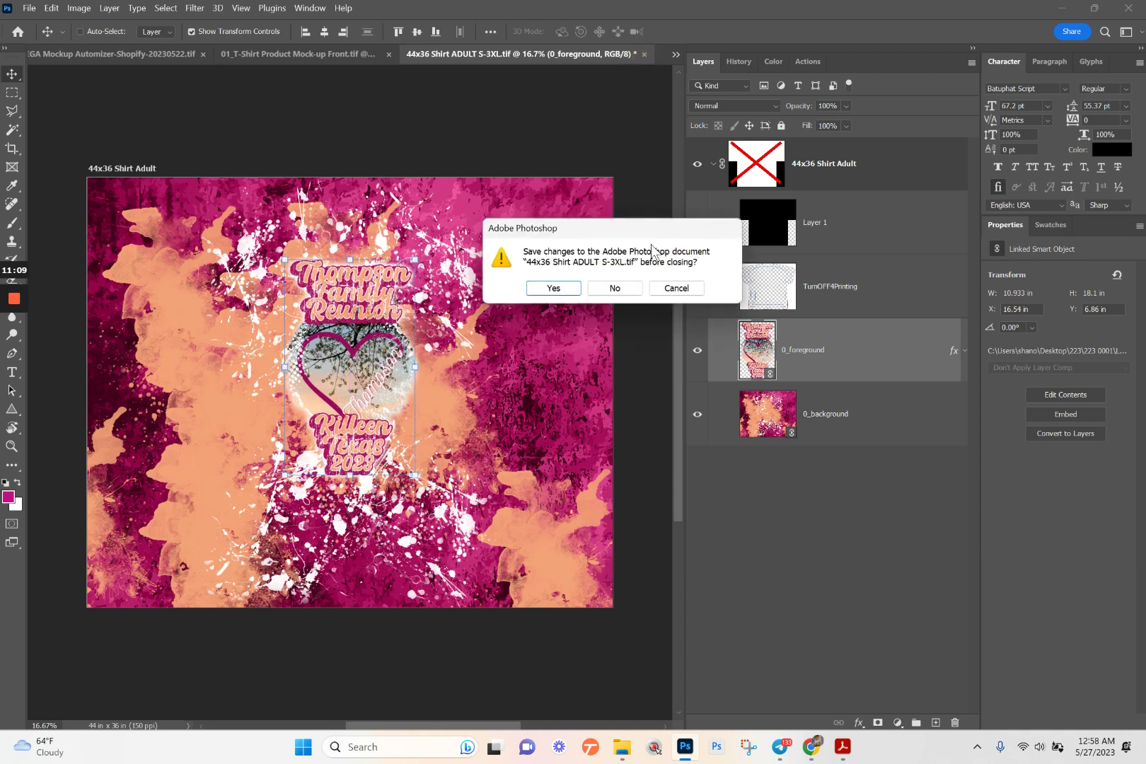
{"action": "left_click", "coordinate": [571, 287]}
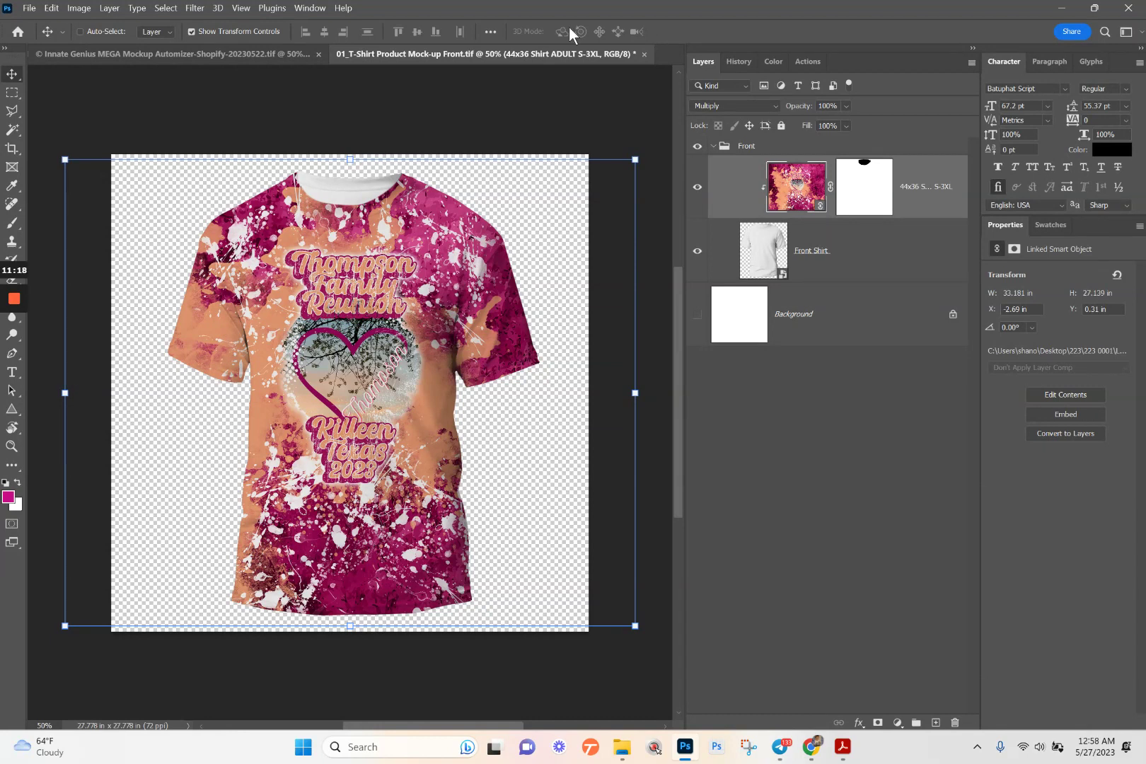
{"action": "left_click", "coordinate": [644, 54]}
{"action": "left_click", "coordinate": [554, 288]}
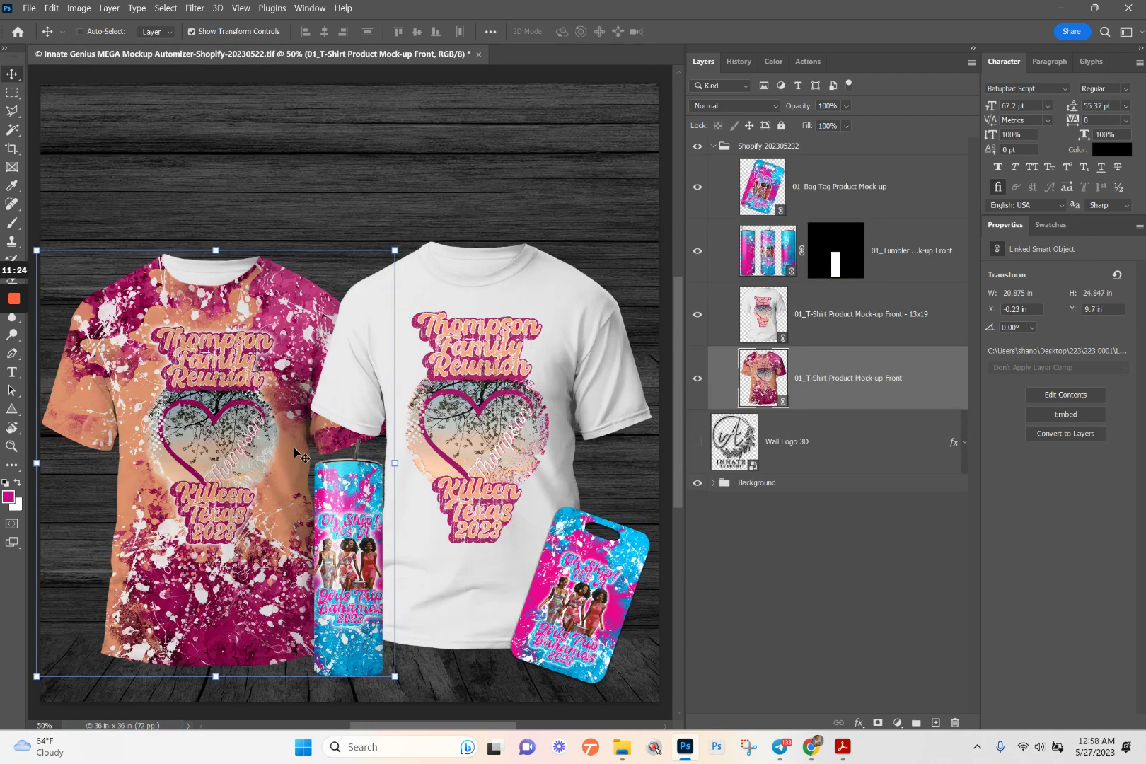
- Open the tumbler's wrap file and update its modified content to the Thompson Family Reunion design
{"action": "left_click", "coordinate": [768, 256]}
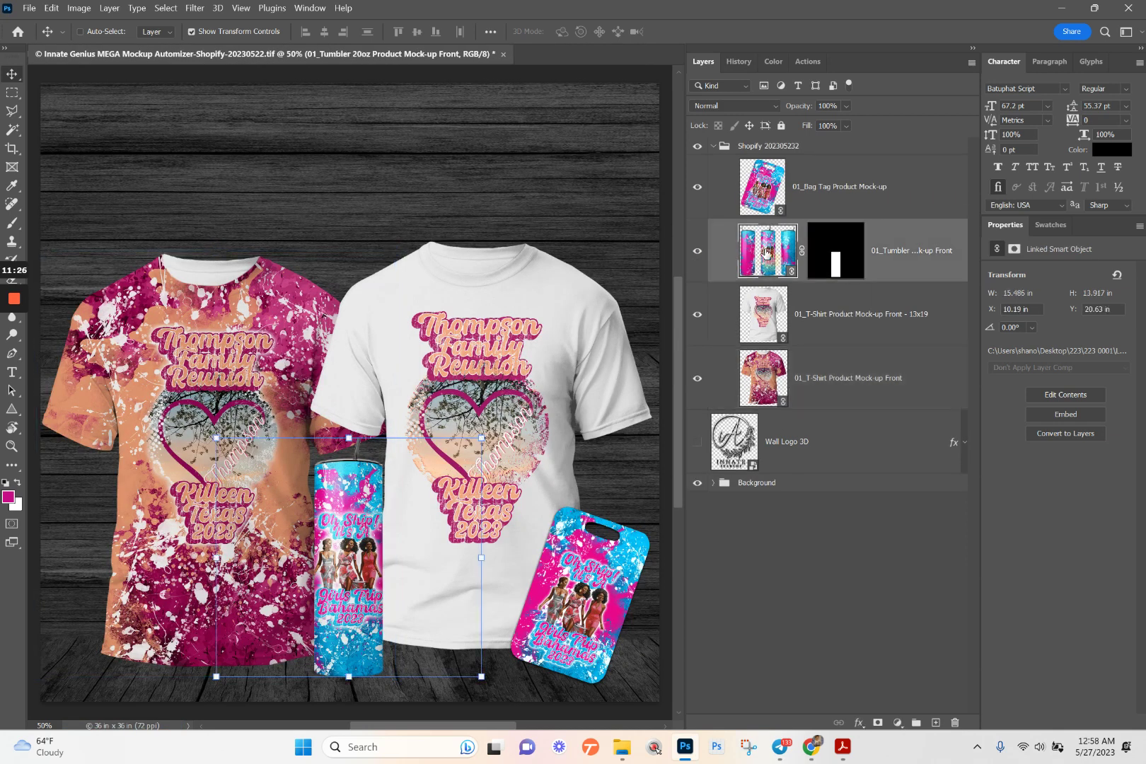
{"action": "double_click", "coordinate": [767, 253]}
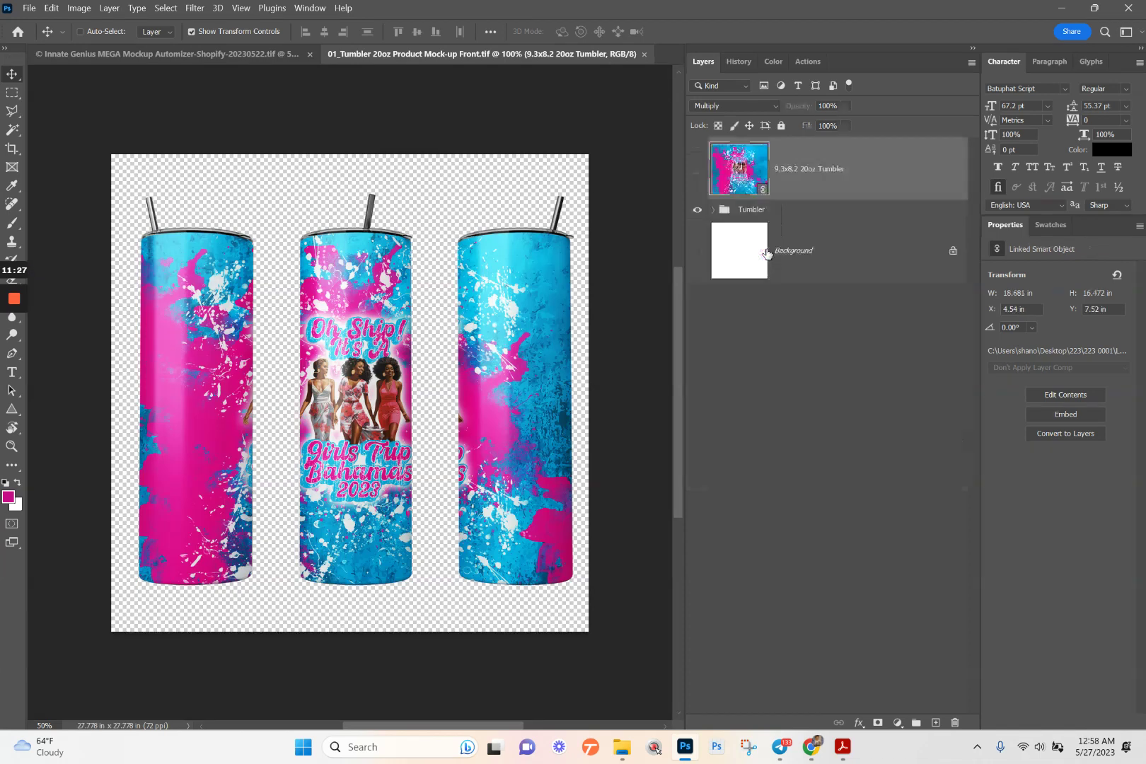
{"action": "double_click", "coordinate": [754, 169]}
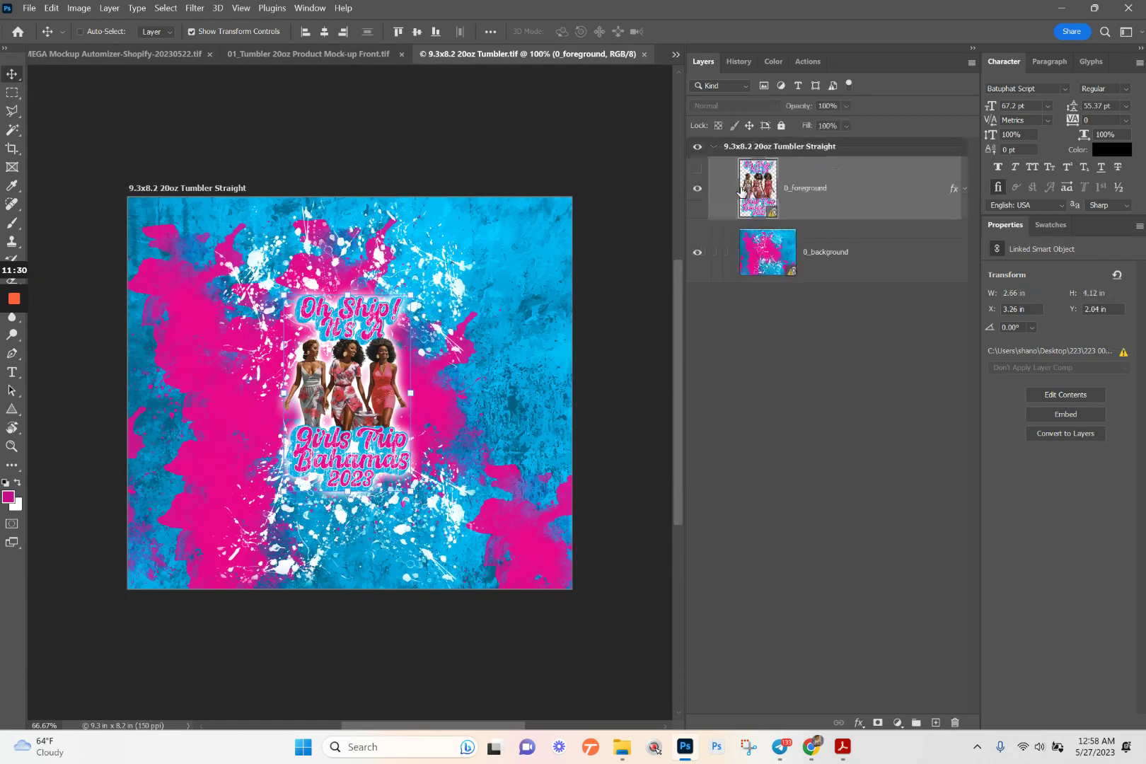
{"action": "right_click", "coordinate": [837, 186]}
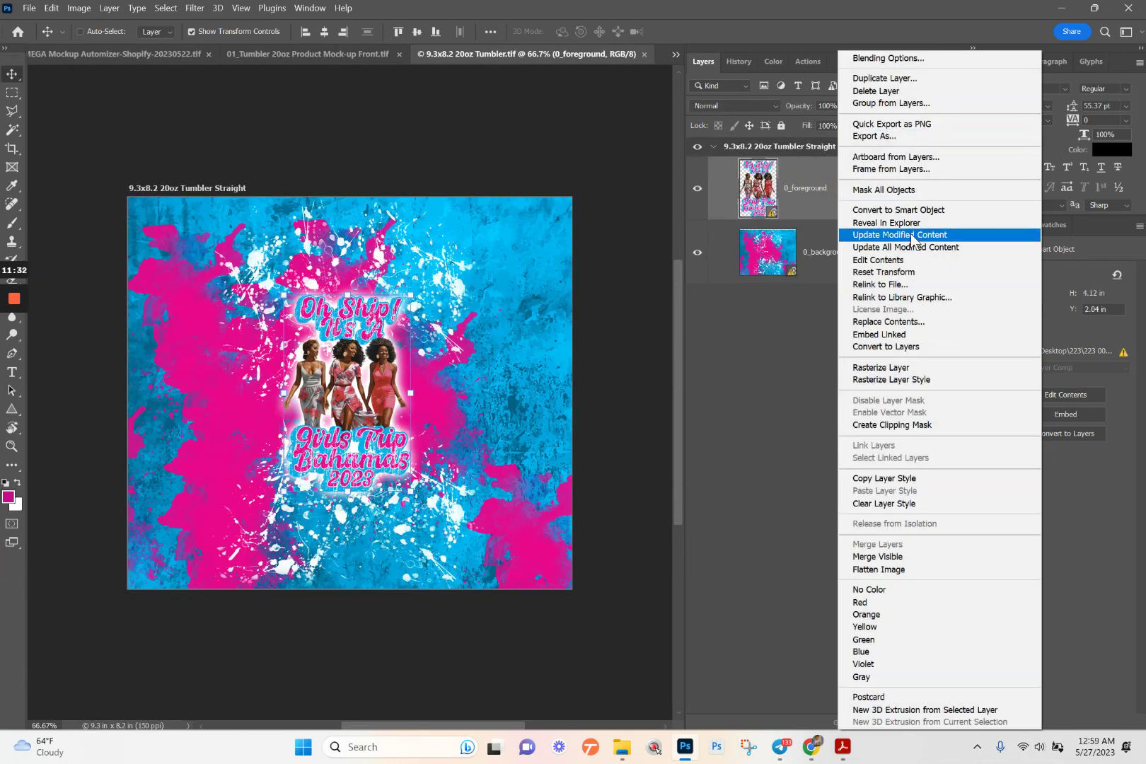
{"action": "left_click", "coordinate": [840, 235]}
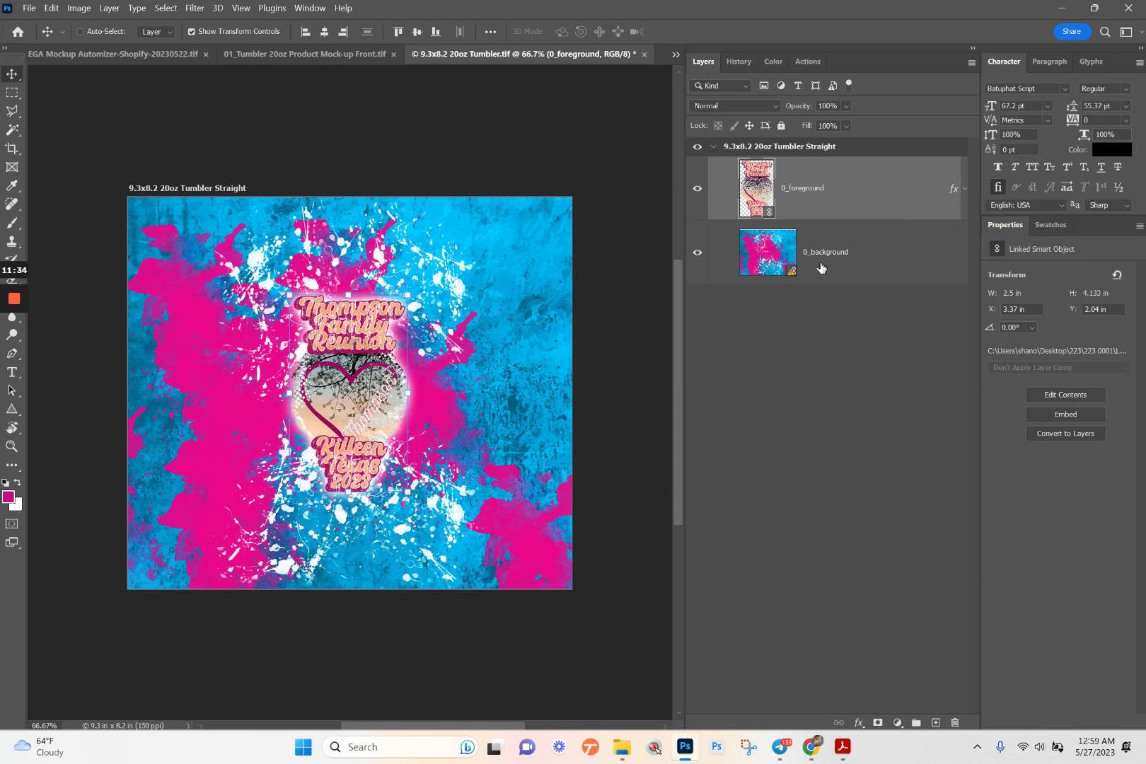
{"action": "right_click", "coordinate": [844, 252]}
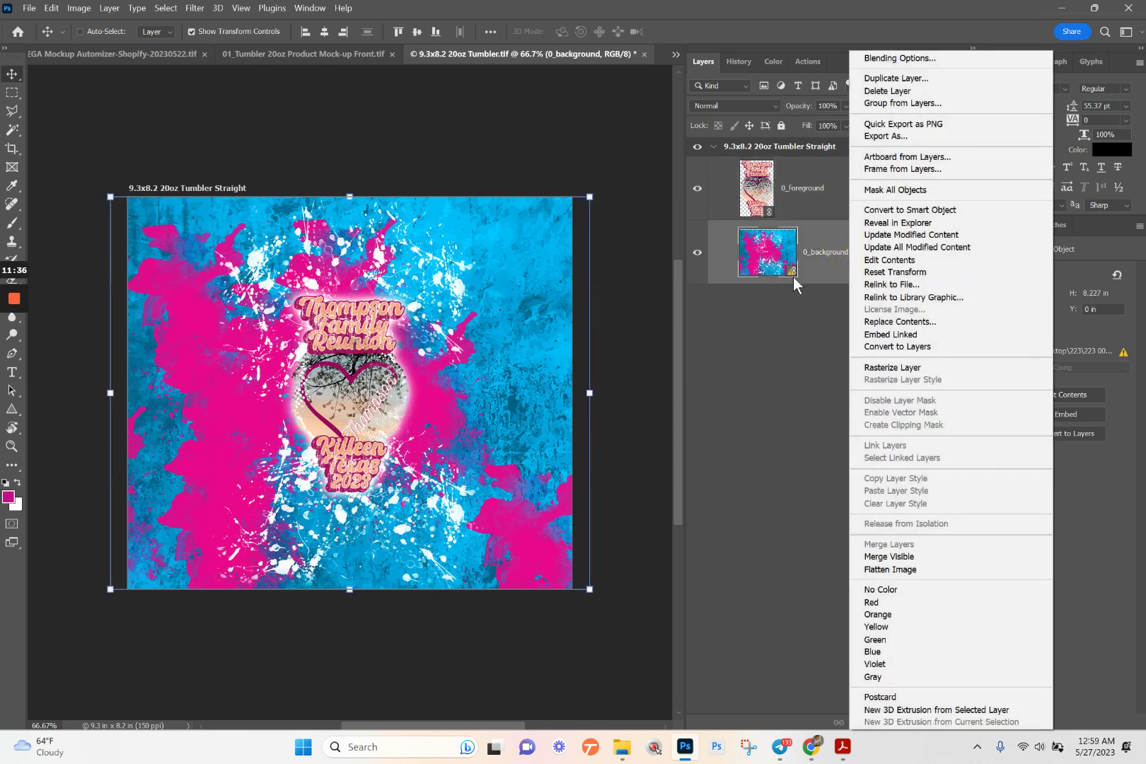
{"action": "left_click", "coordinate": [911, 248]}
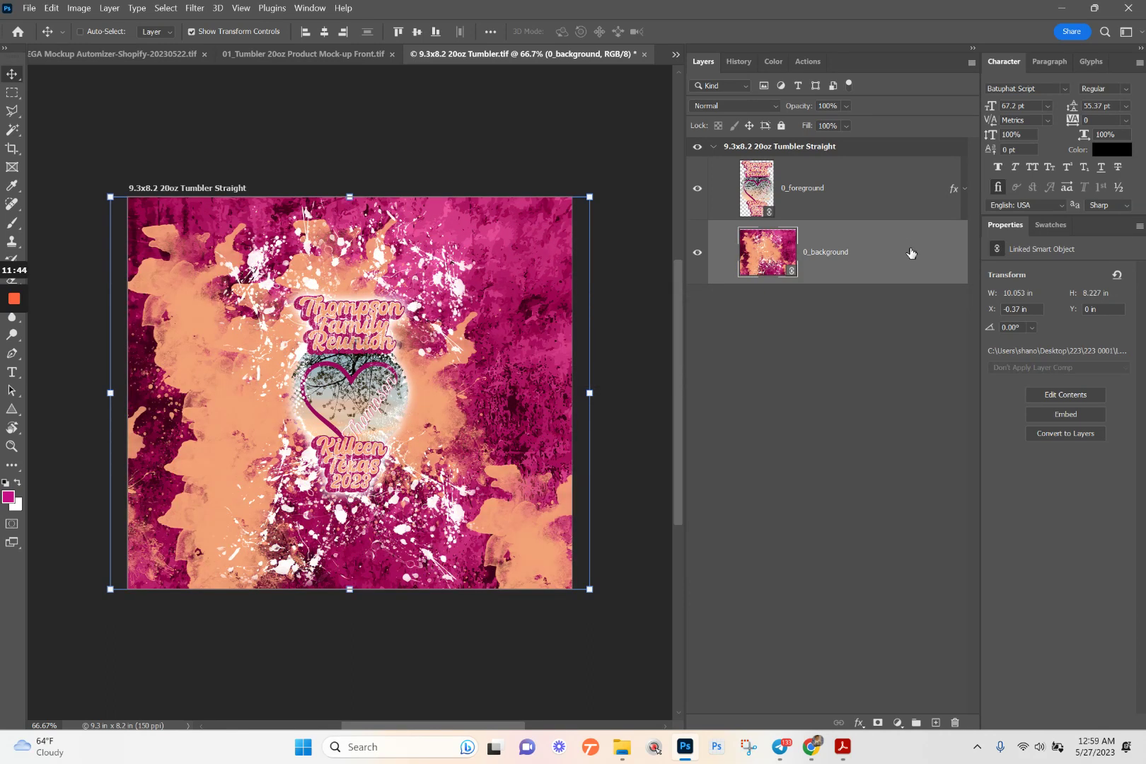
{"action": "left_click", "coordinate": [858, 198]}
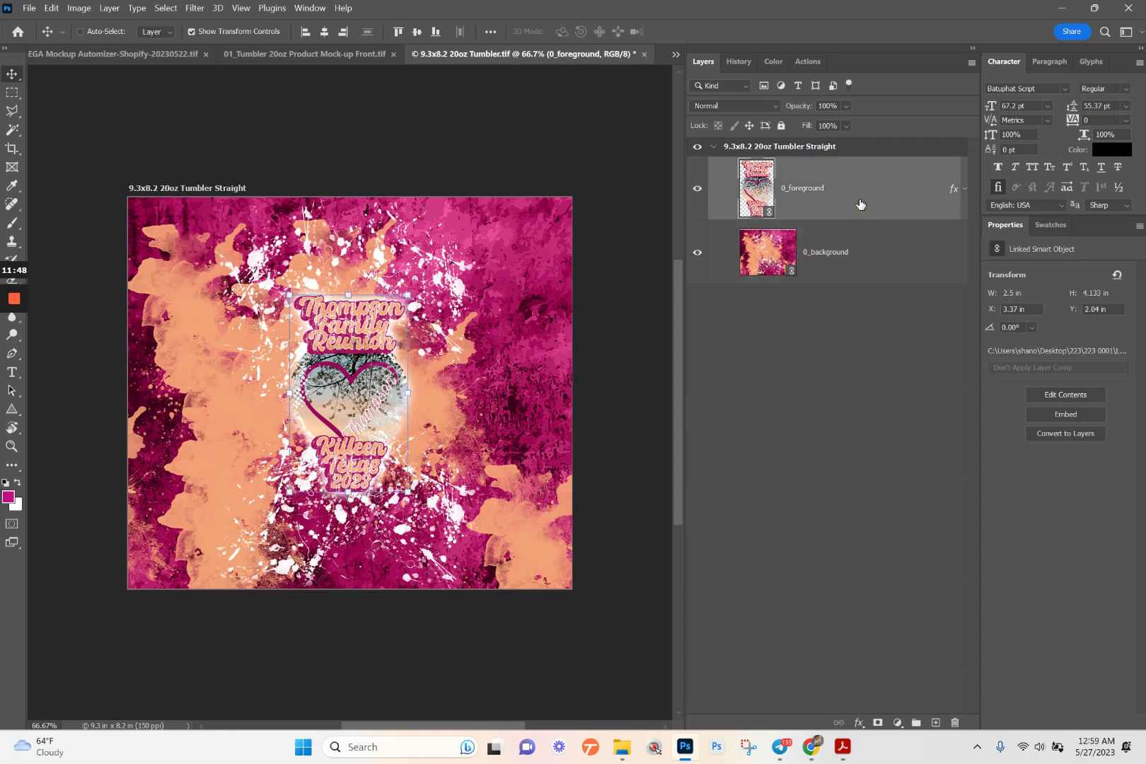
- Save and close the tumbler wrap file and the tumbler mockup document
{"action": "left_click", "coordinate": [643, 55]}
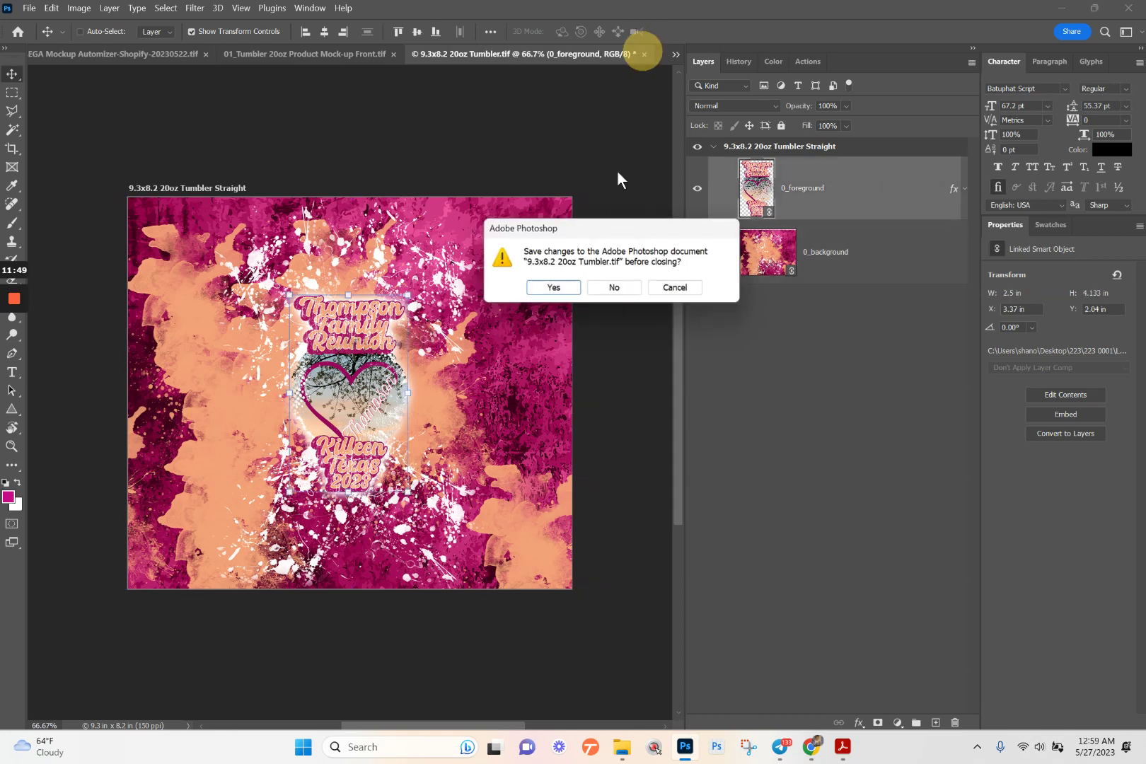
{"action": "left_click", "coordinate": [553, 287]}
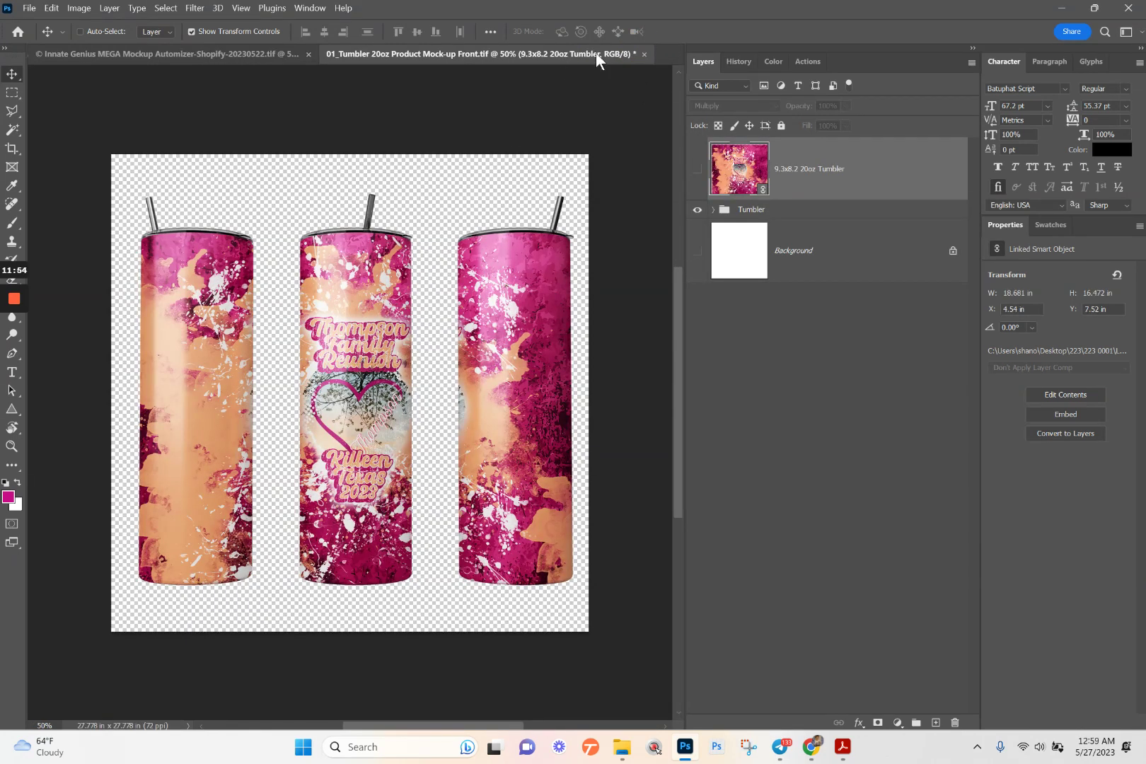
{"action": "left_click", "coordinate": [644, 55]}
{"action": "left_click", "coordinate": [551, 290]}
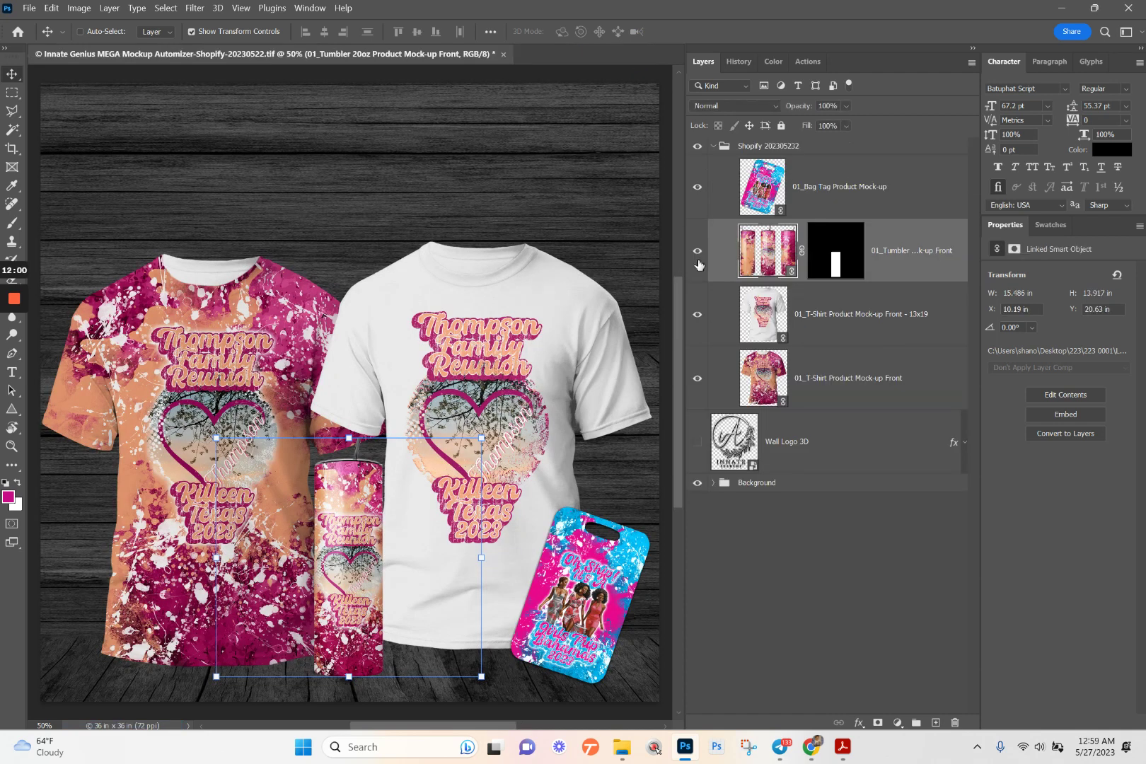
{"action": "left_click", "coordinate": [829, 188]}
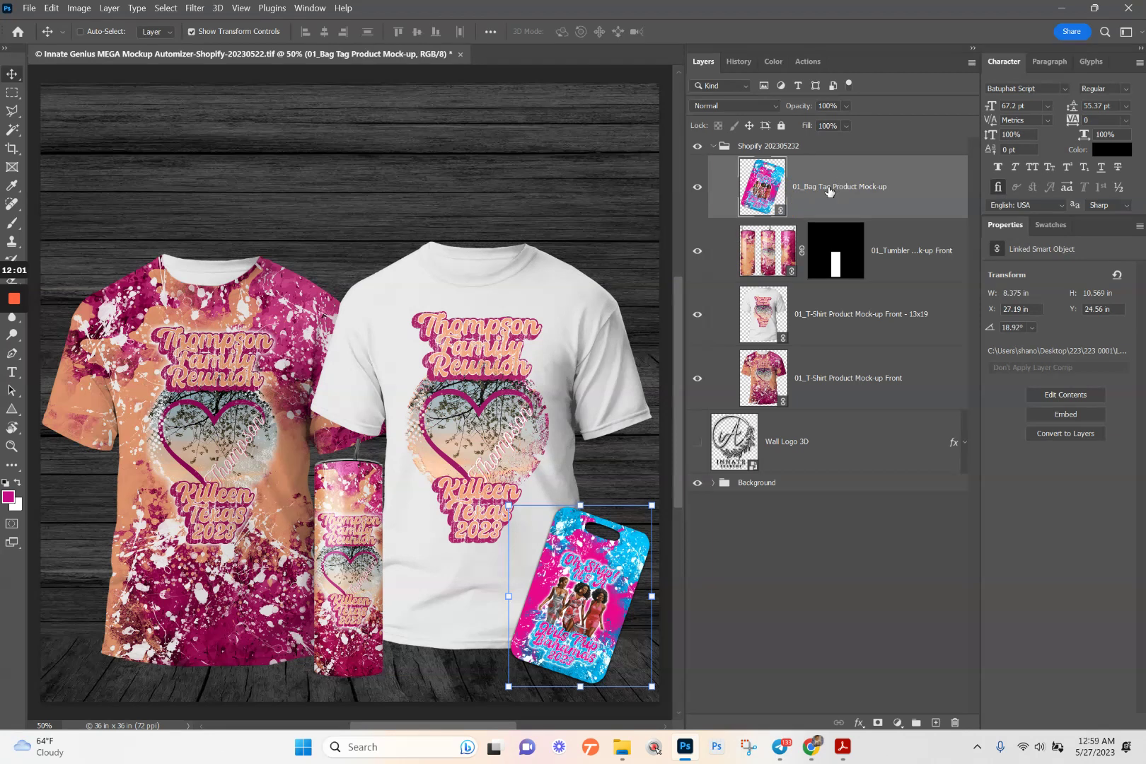
- Open the inner 2.75x4.5 Bag Tag object and update all modified content to the new design
{"action": "double_click", "coordinate": [762, 187]}
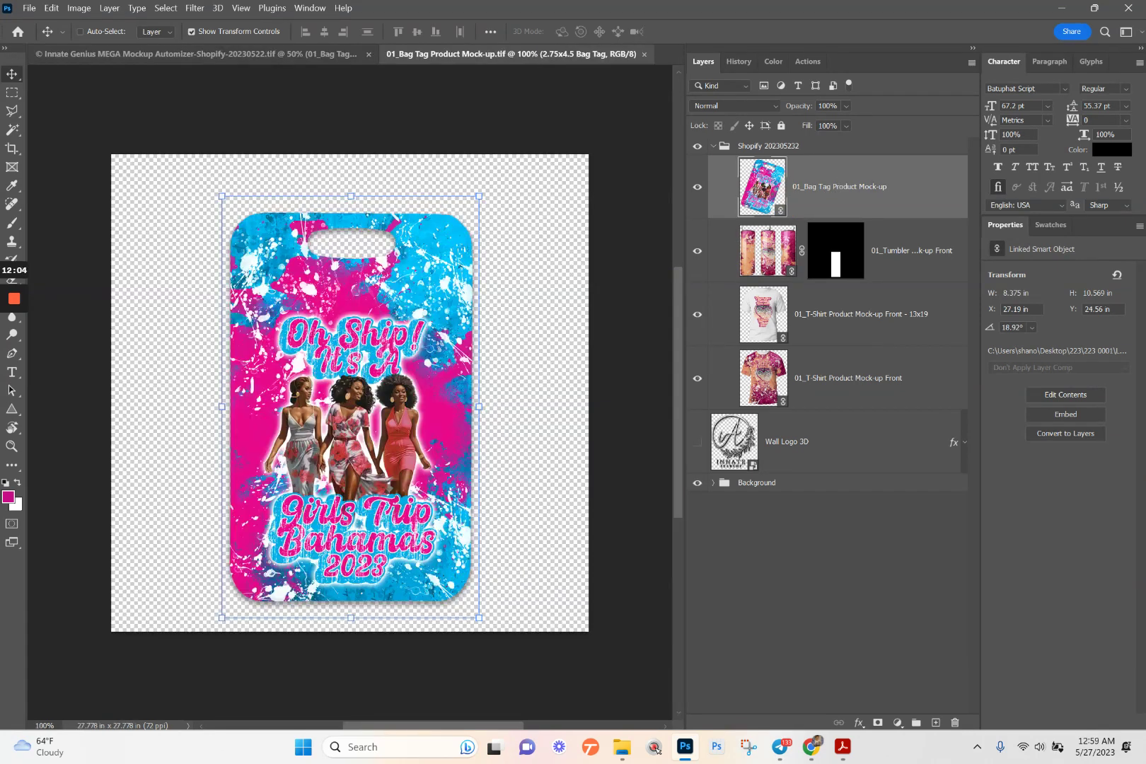
{"action": "left_click", "coordinate": [733, 170]}
{"action": "double_click", "coordinate": [733, 169]}
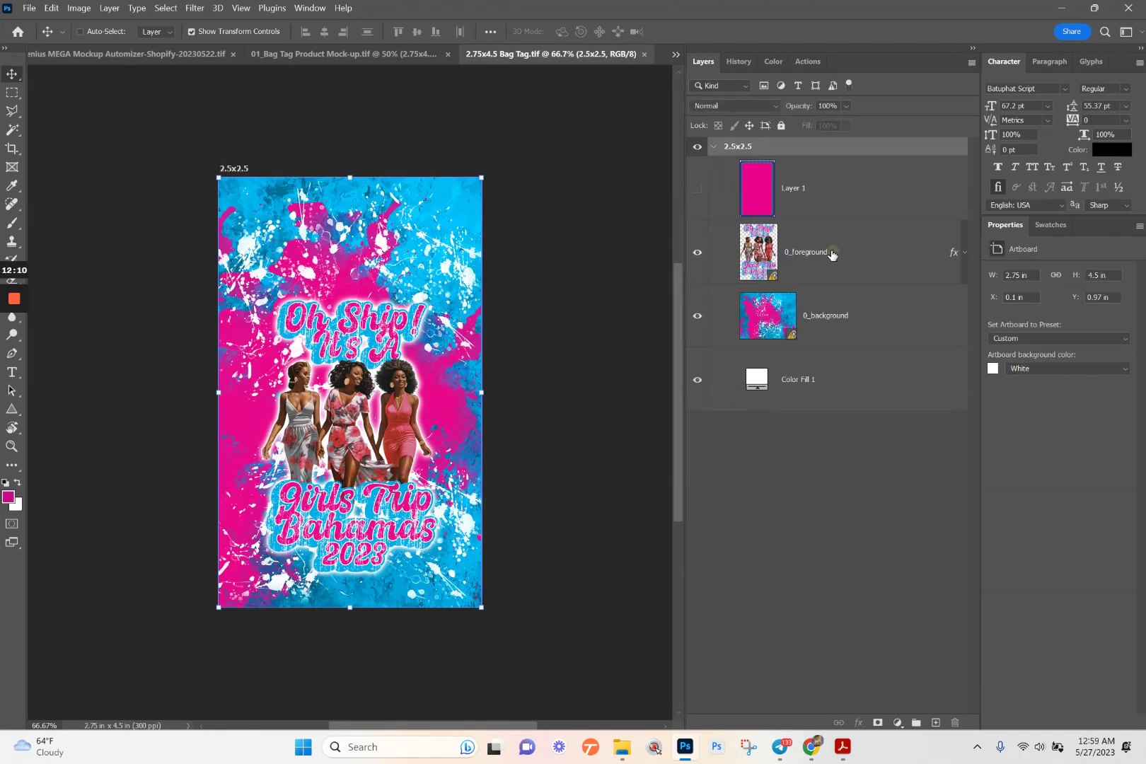
{"action": "right_click", "coordinate": [832, 253]}
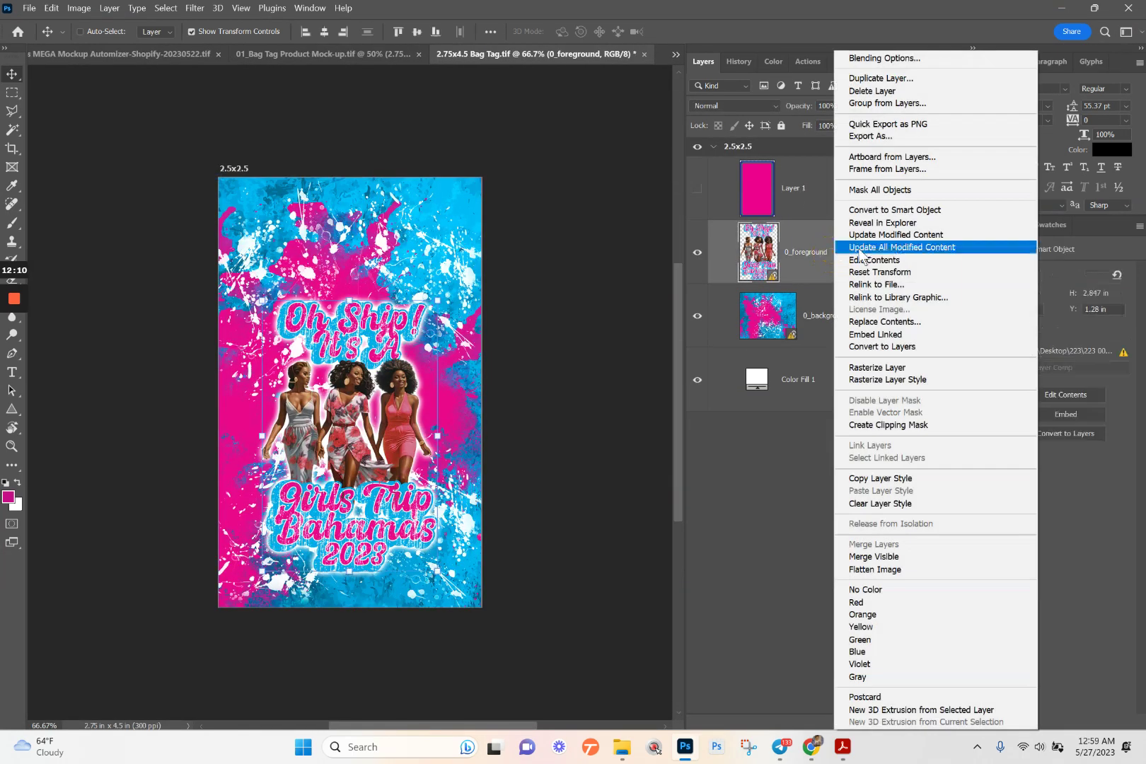
{"action": "left_click", "coordinate": [919, 247]}
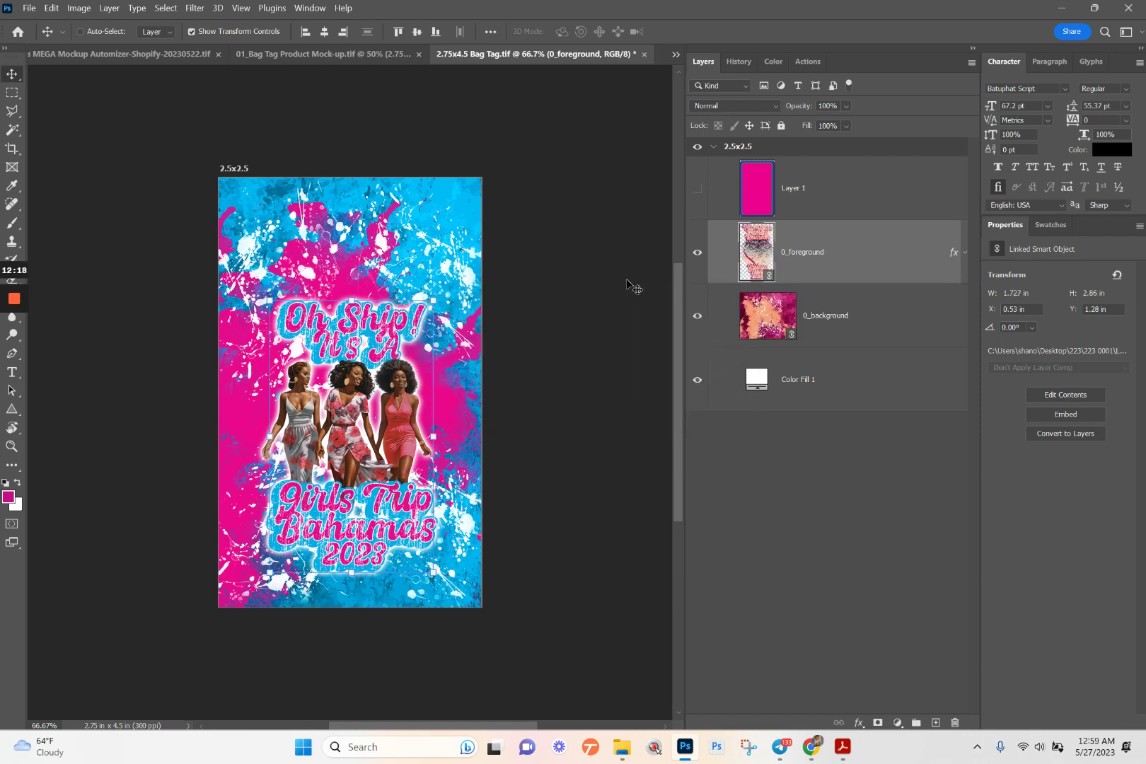
- Save and close the bag tag artwork and the bag tag mockup documents
{"action": "left_click", "coordinate": [643, 55]}
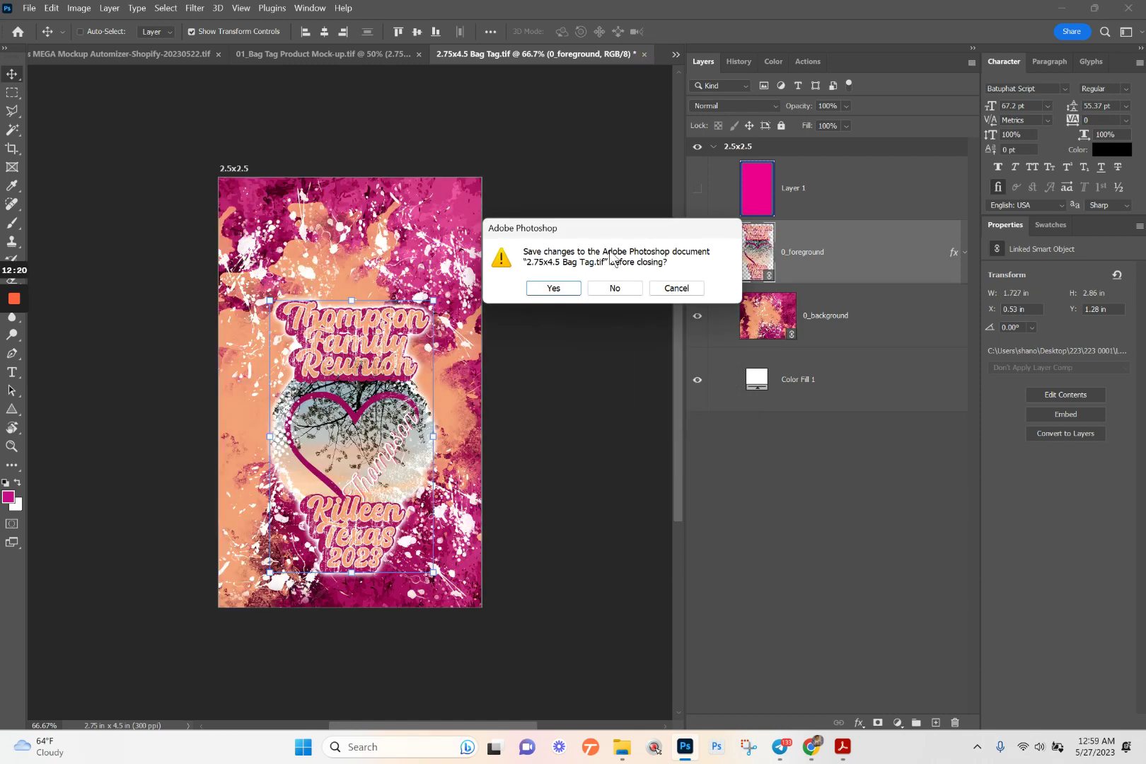
{"action": "left_click", "coordinate": [566, 288]}
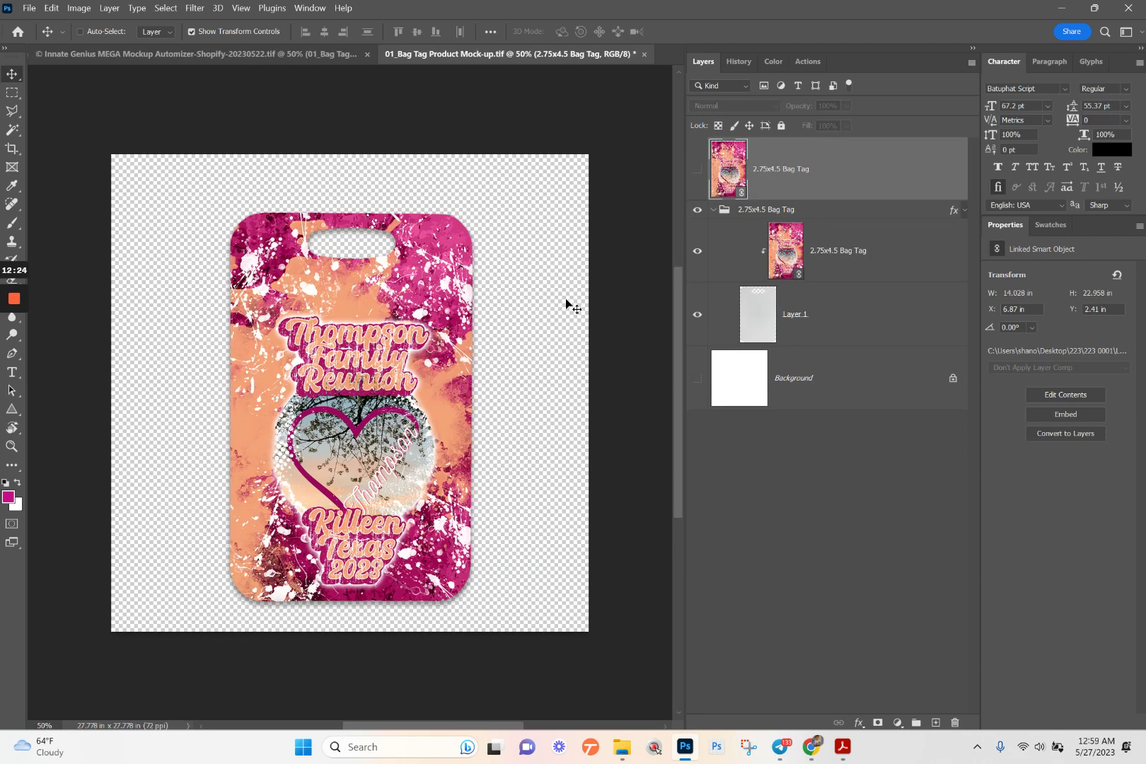
{"action": "left_click", "coordinate": [646, 55]}
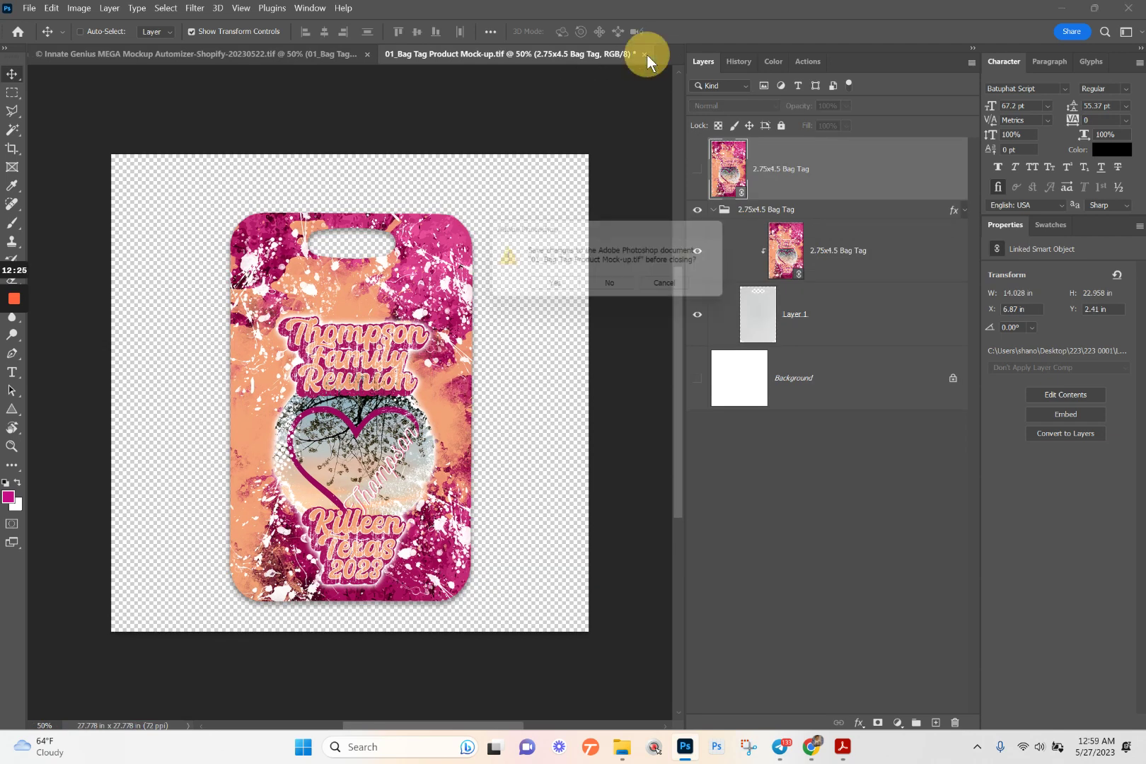
{"action": "left_click", "coordinate": [557, 288]}
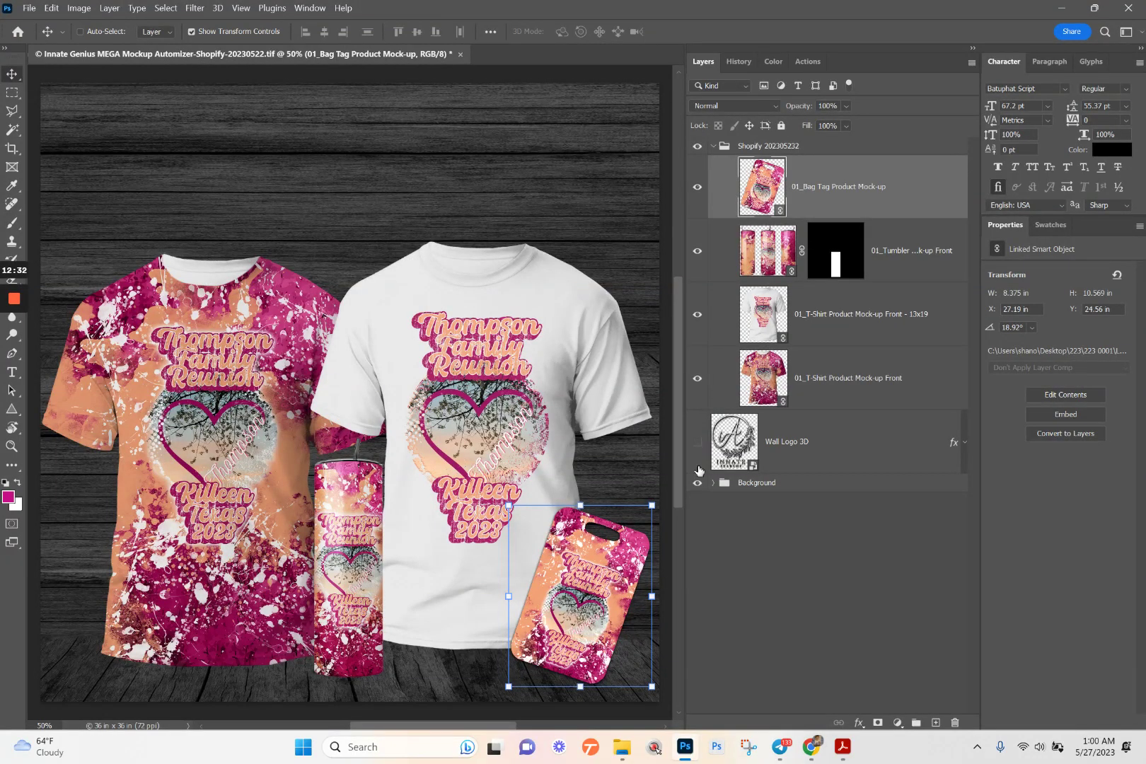
{"action": "left_click", "coordinate": [787, 565]}
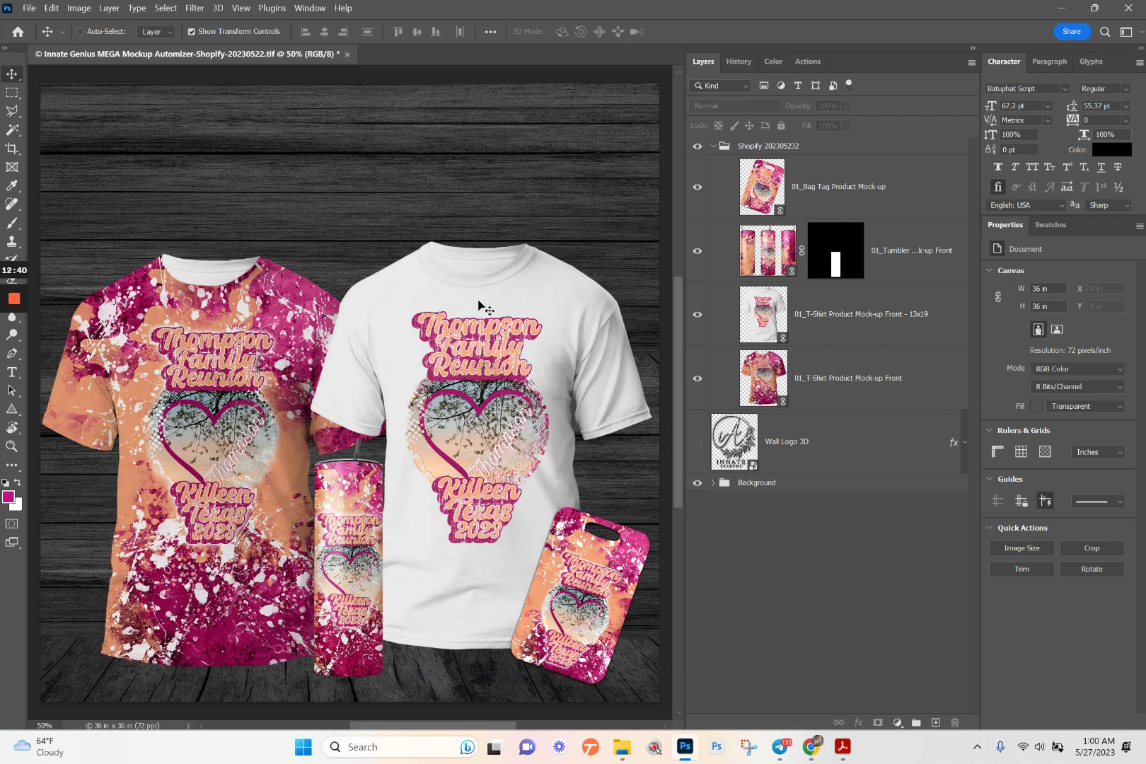
{"action": "left_click", "coordinate": [697, 442]}
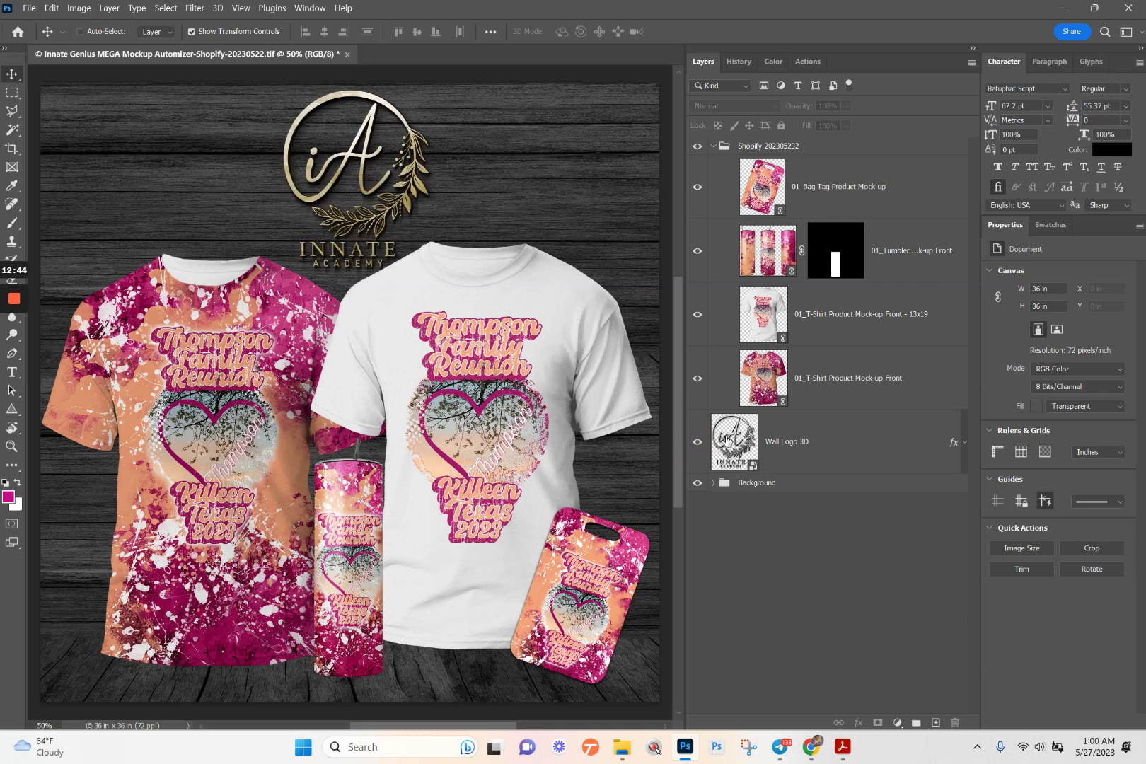
{"action": "left_click", "coordinate": [728, 440]}
{"action": "double_click", "coordinate": [728, 438]}
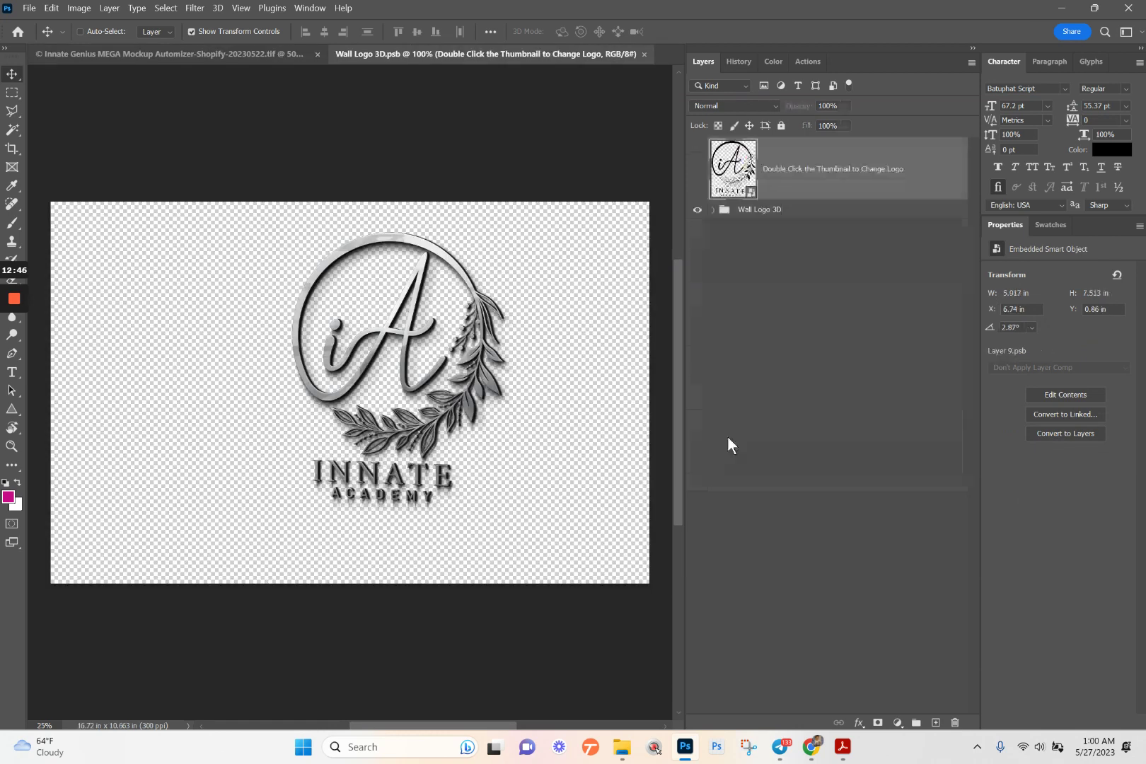
{"action": "double_click", "coordinate": [733, 157]}
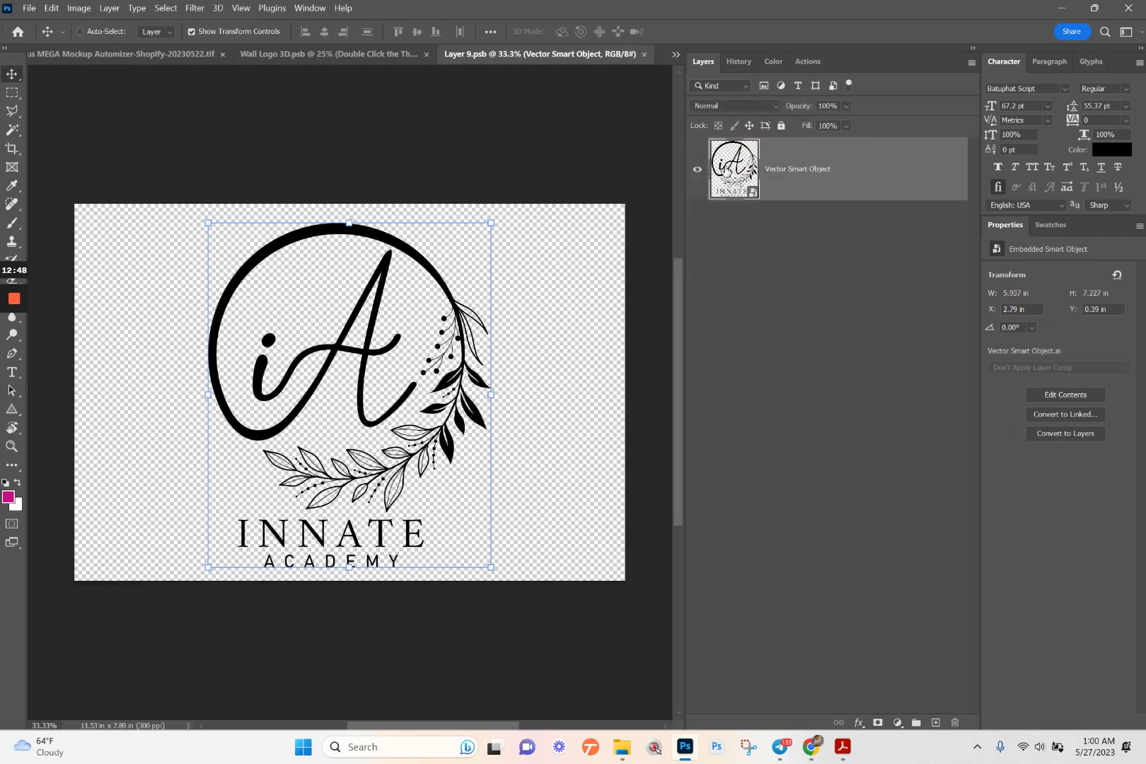
{"action": "left_click", "coordinate": [644, 54]}
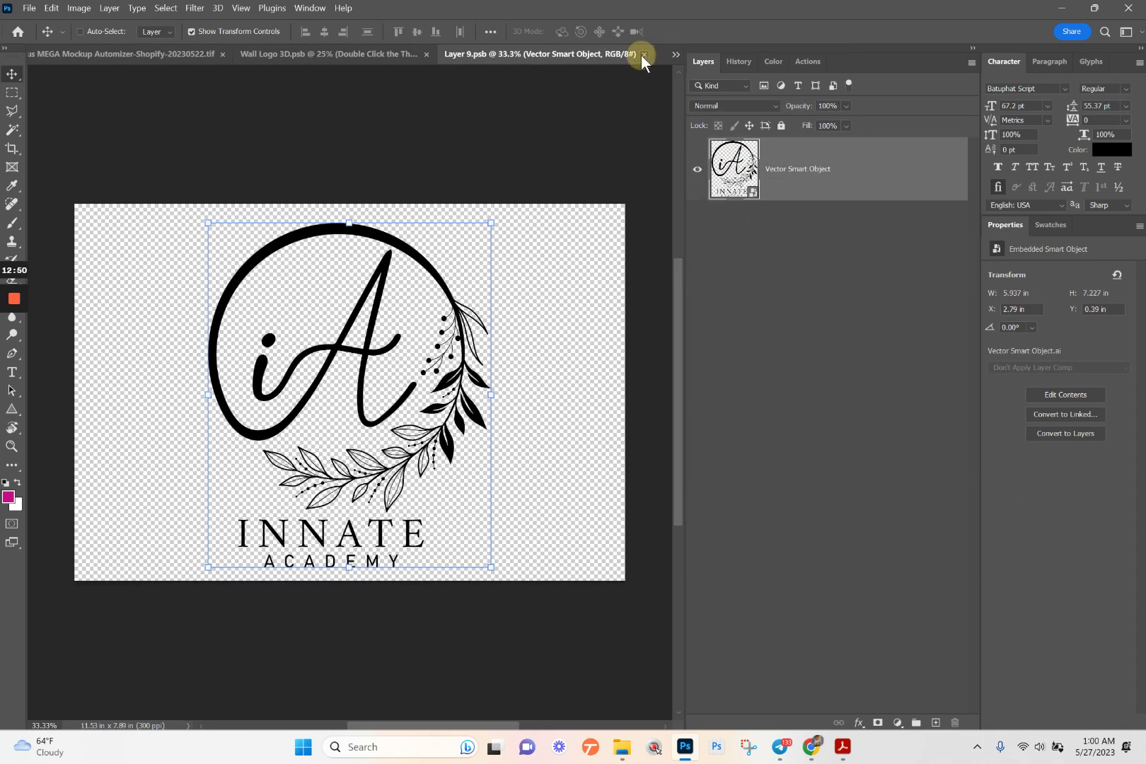
{"action": "left_click", "coordinate": [644, 54]}
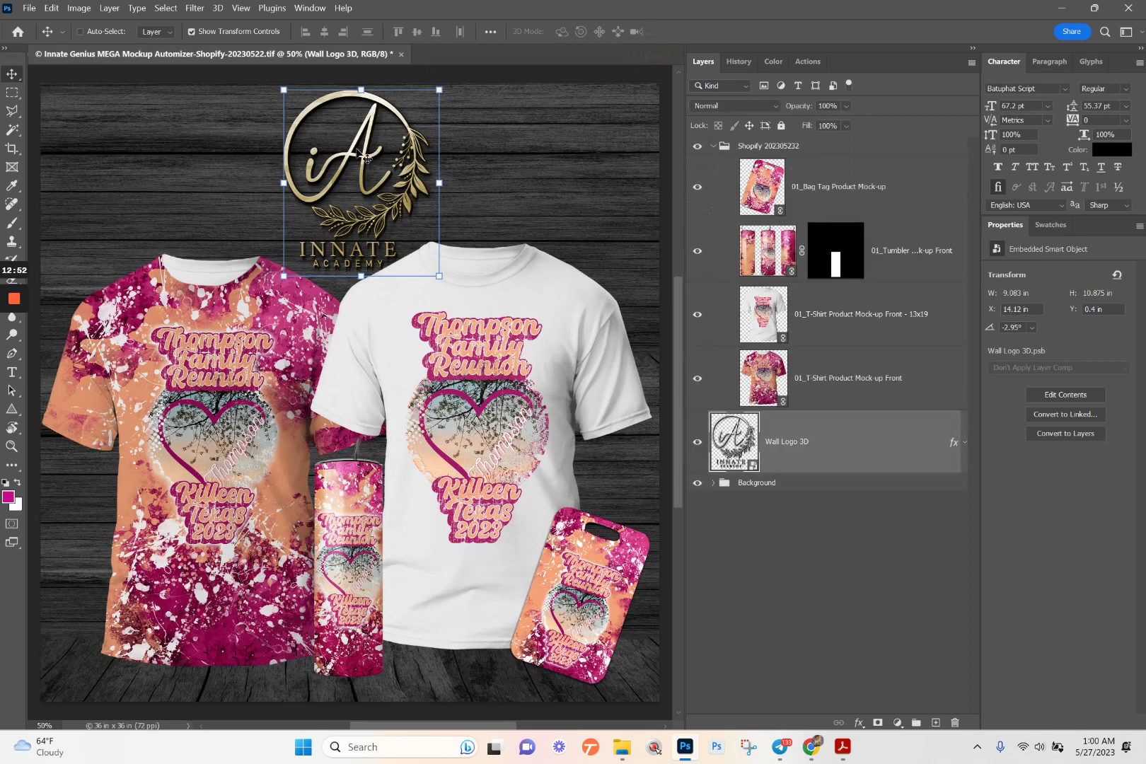
{"action": "left_click", "coordinate": [697, 444]}
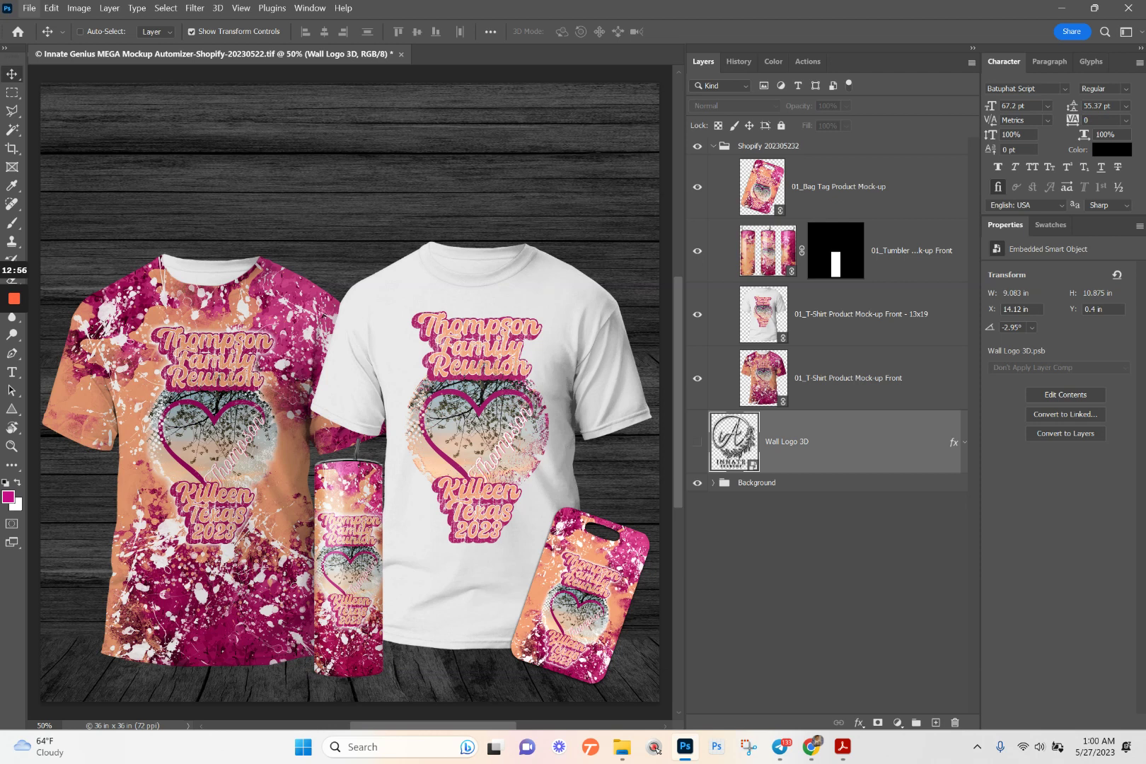
- Quick Export the mockup as PNG and browse to the 1071 folder
{"action": "left_click", "coordinate": [29, 7]}
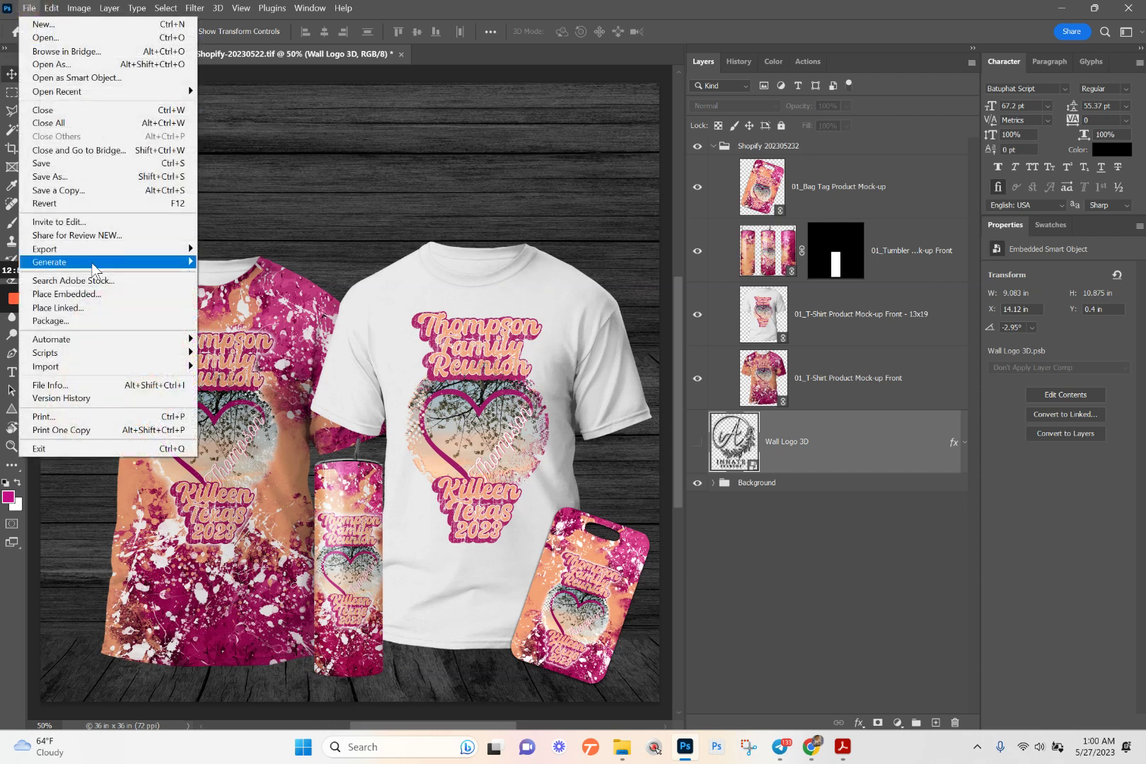
{"action": "mouse_move", "coordinate": [142, 249]}
{"action": "left_click", "coordinate": [249, 249]}
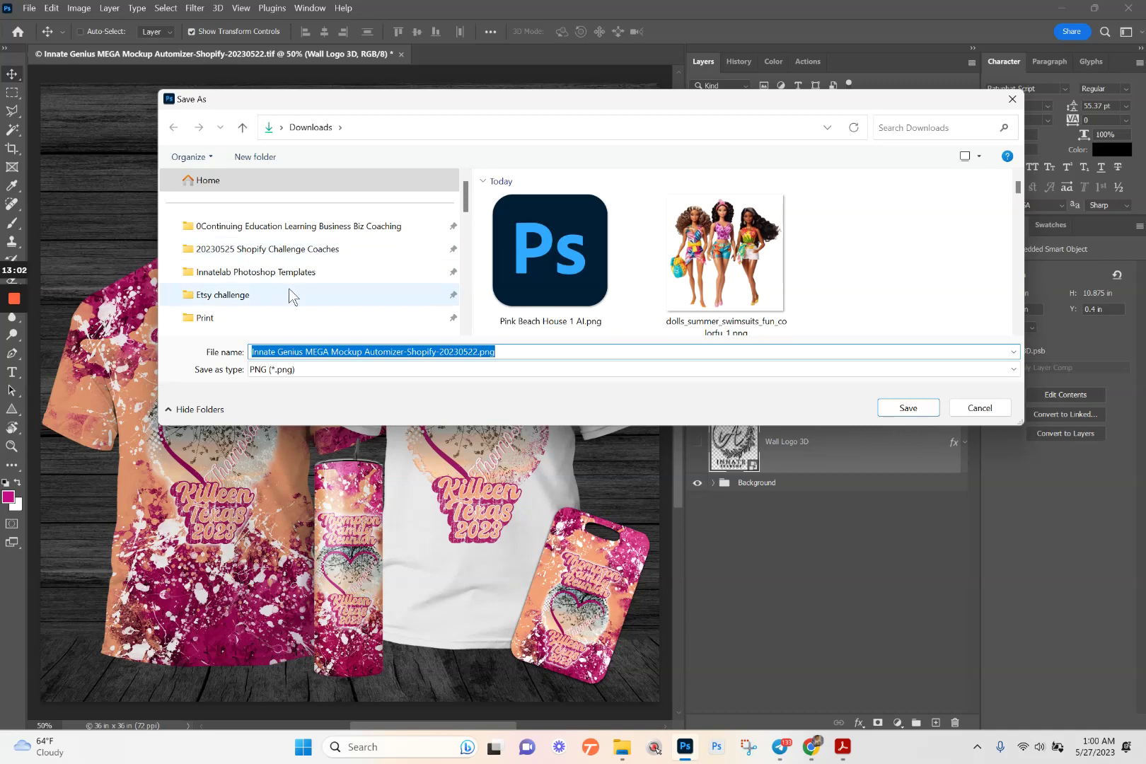
{"action": "left_click", "coordinate": [340, 249]}
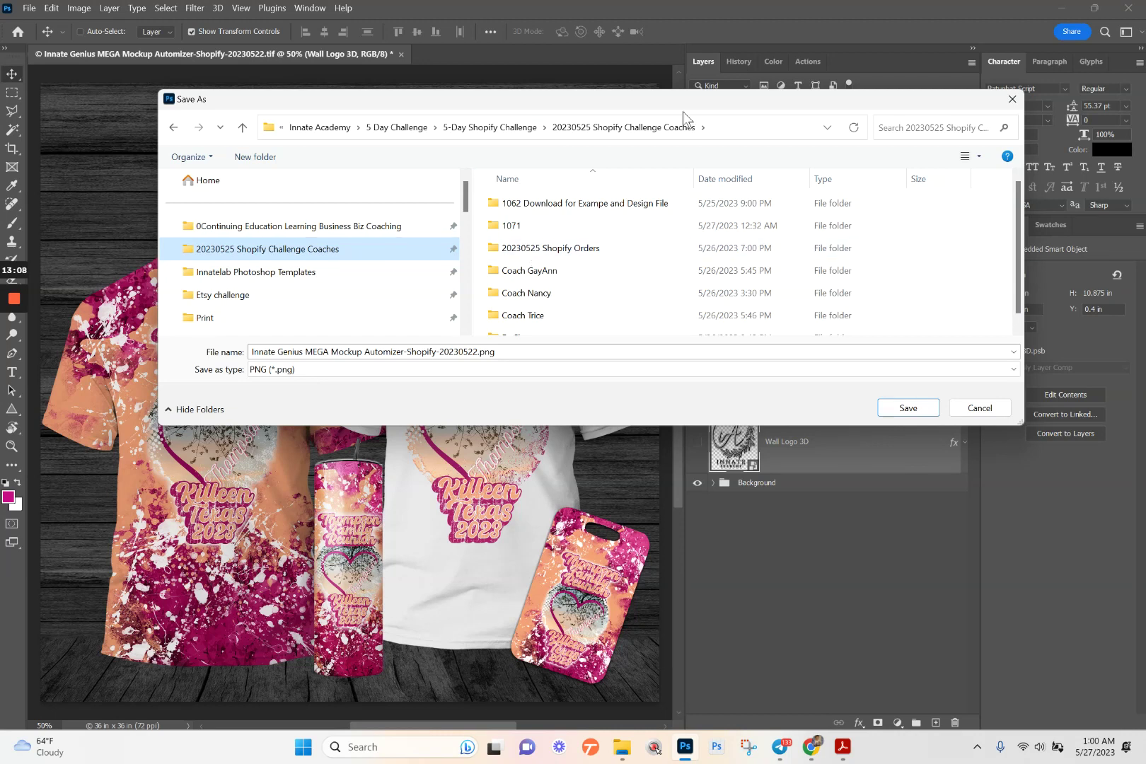
{"action": "double_click", "coordinate": [532, 228]}
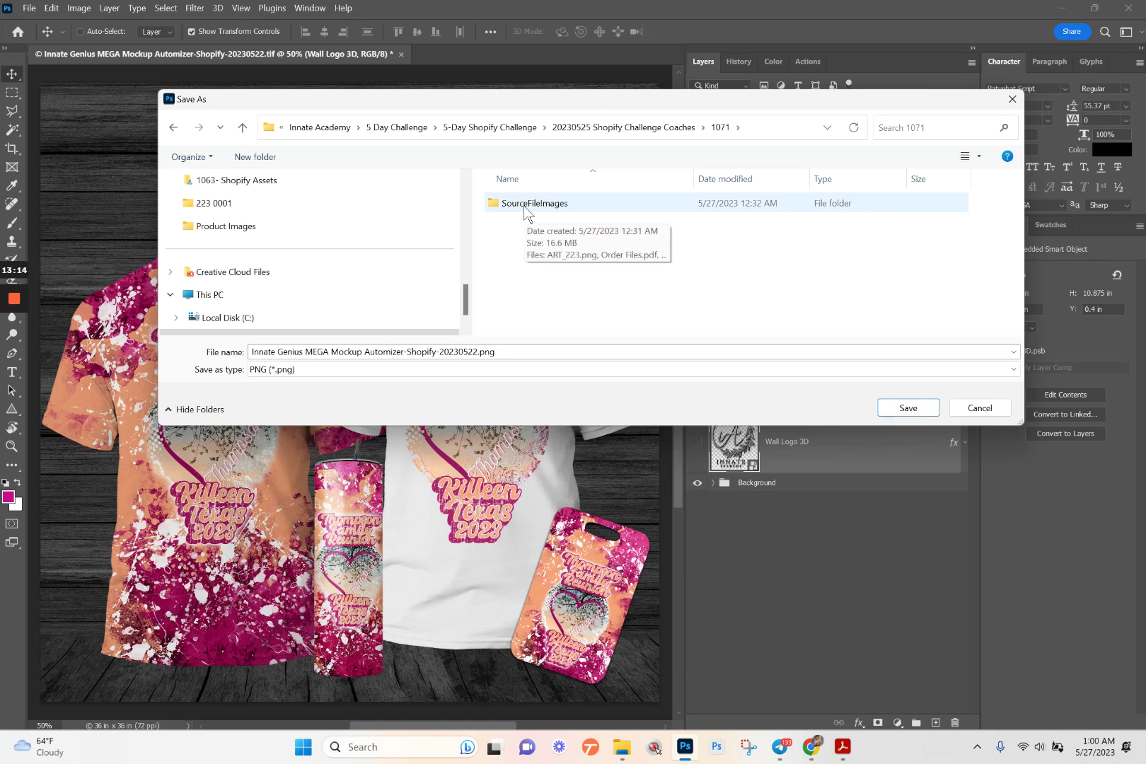
{"action": "double_click", "coordinate": [524, 205]}
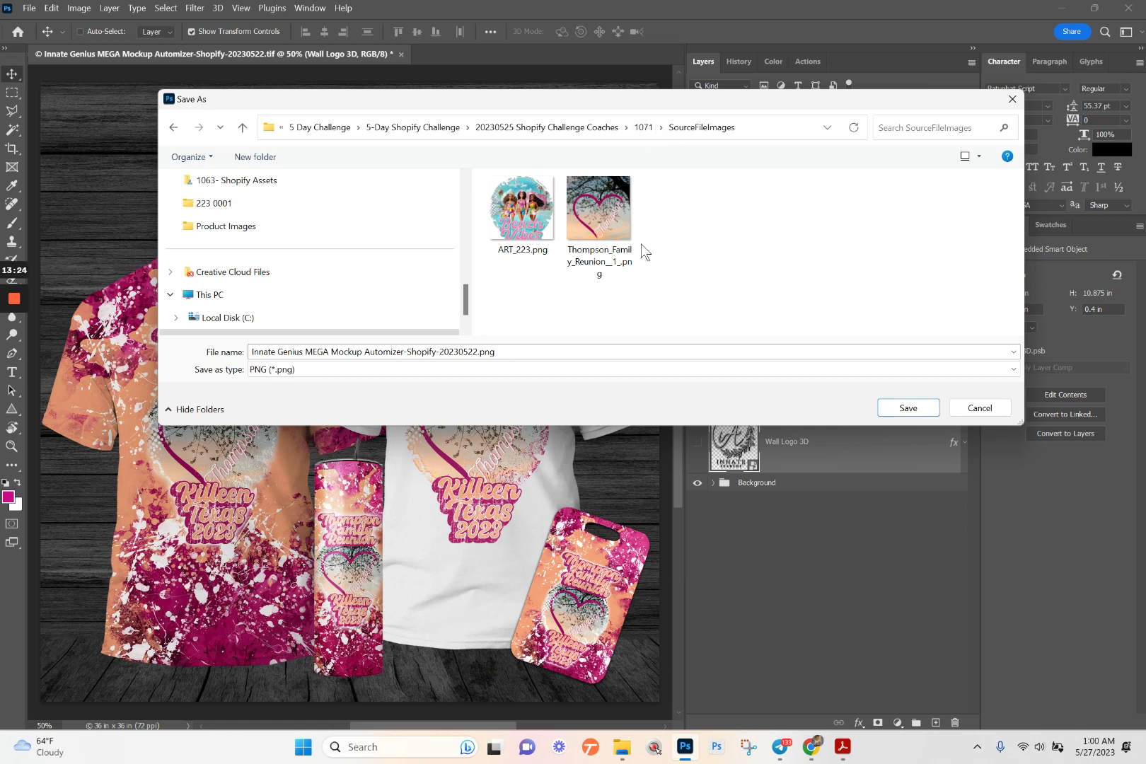
{"action": "left_click", "coordinate": [642, 130]}
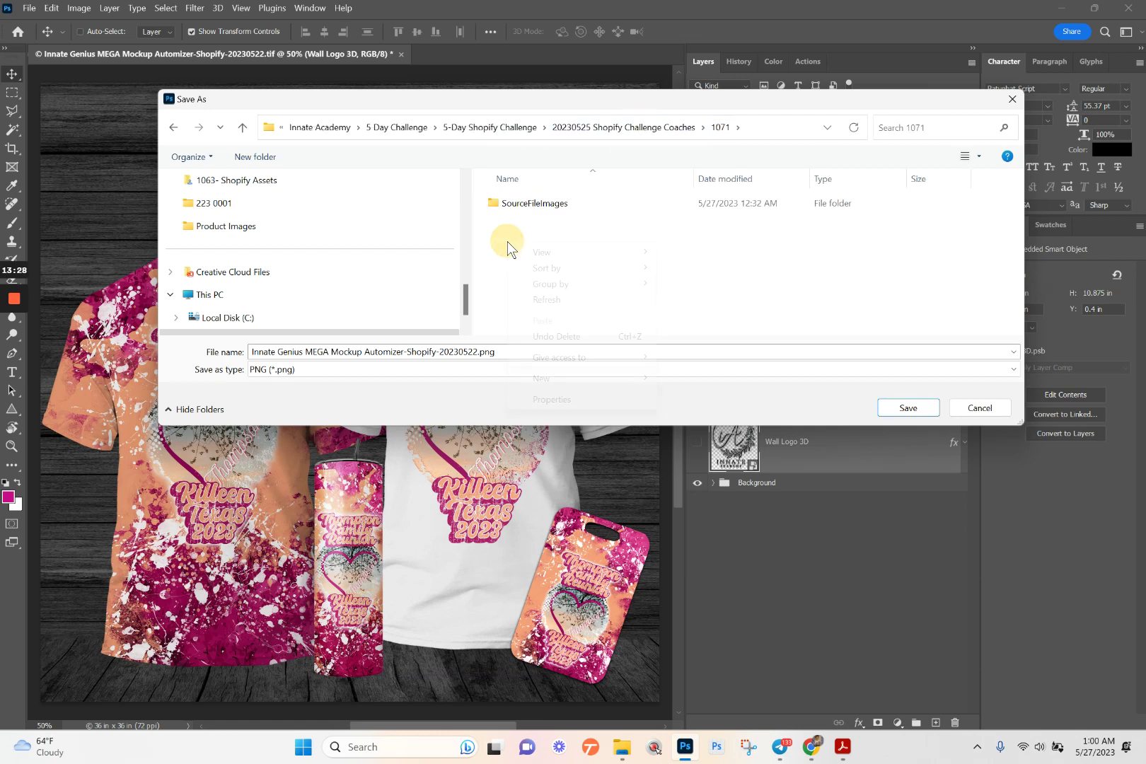
- Create a new folder named PNG inside 1071 and enter it
{"action": "right_click", "coordinate": [508, 240]}
{"action": "mouse_move", "coordinate": [553, 378]}
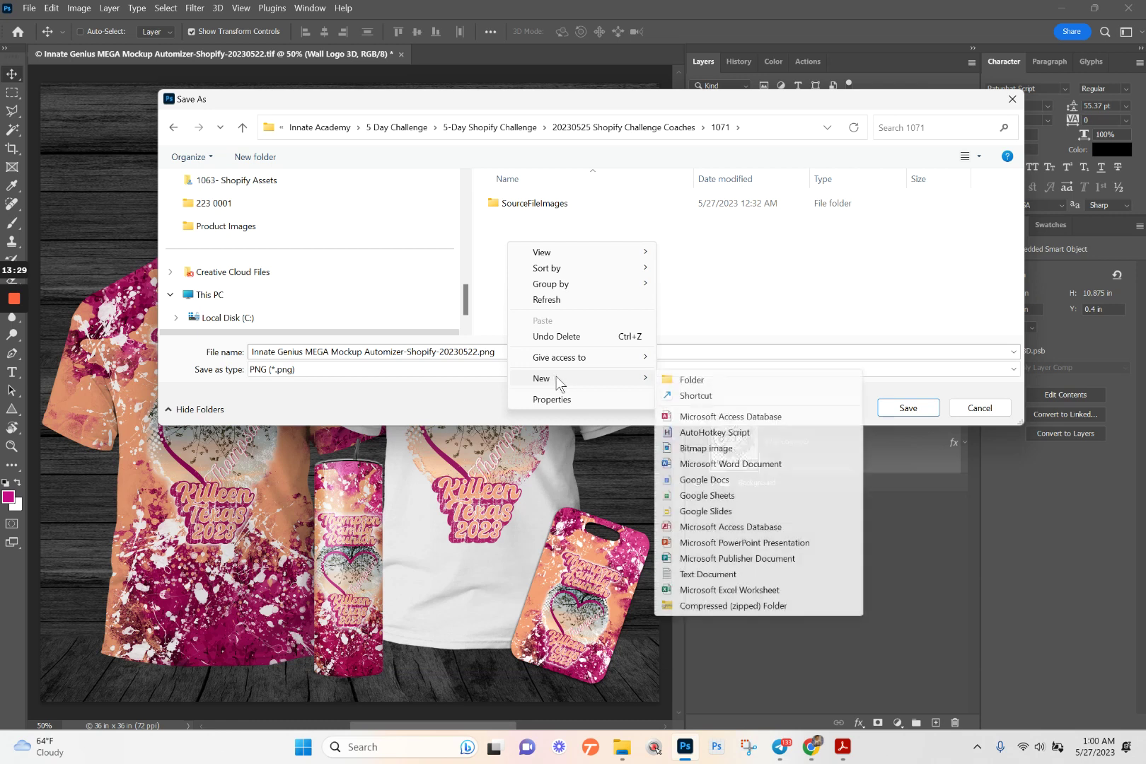
{"action": "left_click", "coordinate": [685, 376]}
{"action": "type", "text": "PNG"}
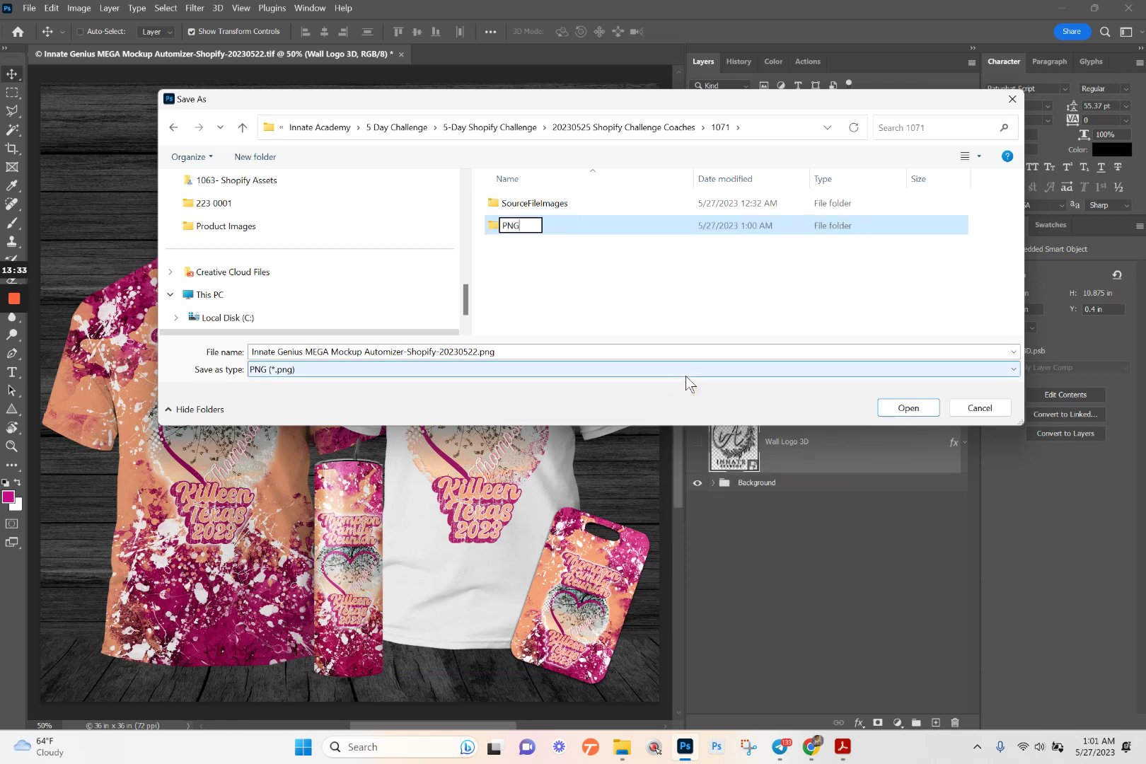
{"action": "key", "text": "Return"}
{"action": "key", "text": "Return"}
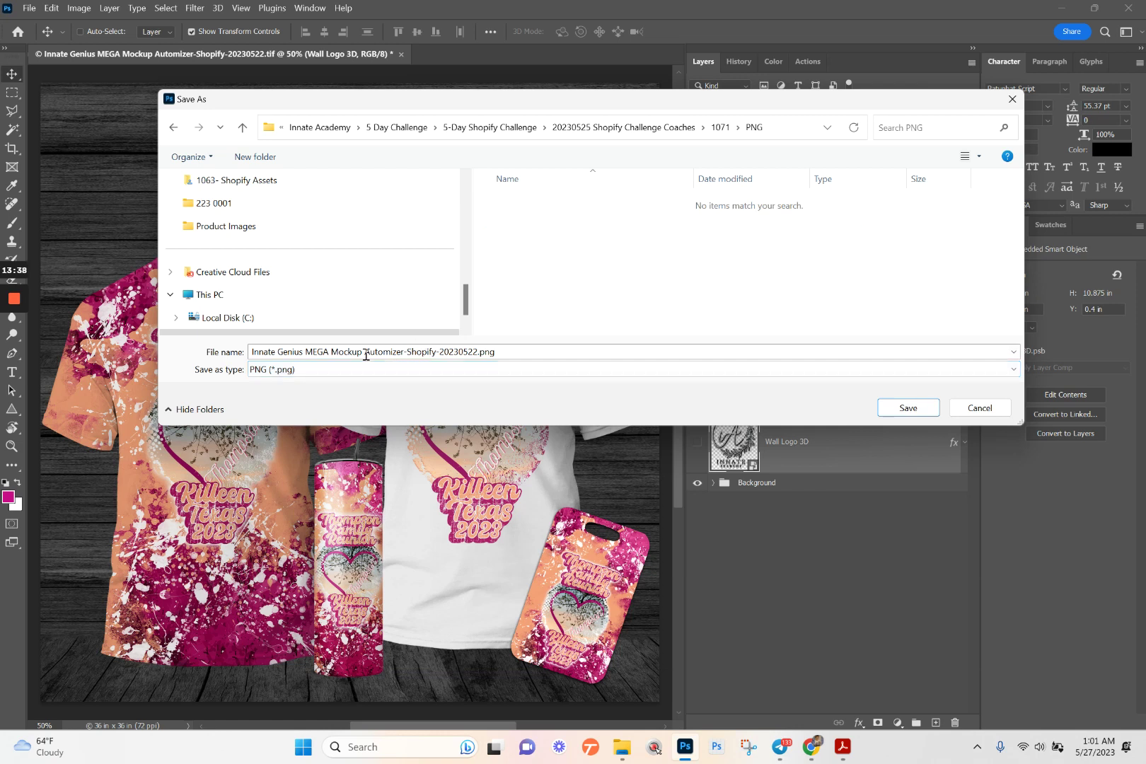
- Prefix the file name with '1071-' and save the PNG
{"action": "left_click", "coordinate": [269, 350]}
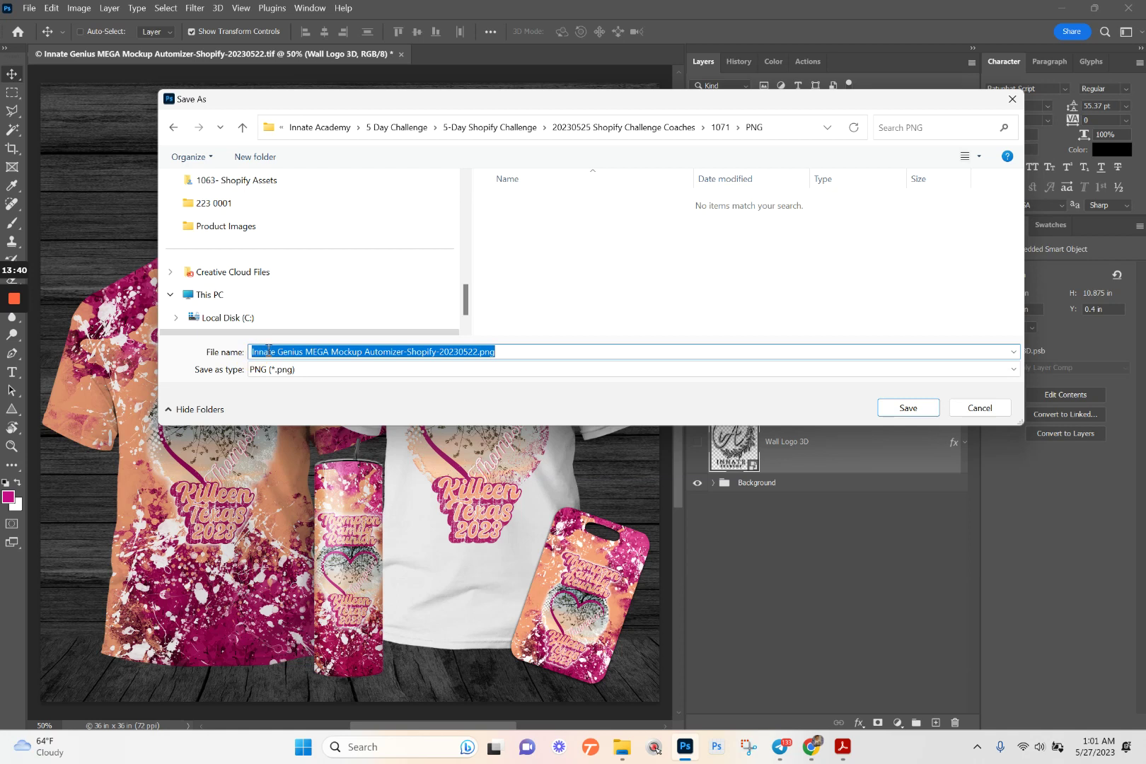
{"action": "left_click", "coordinate": [251, 350]}
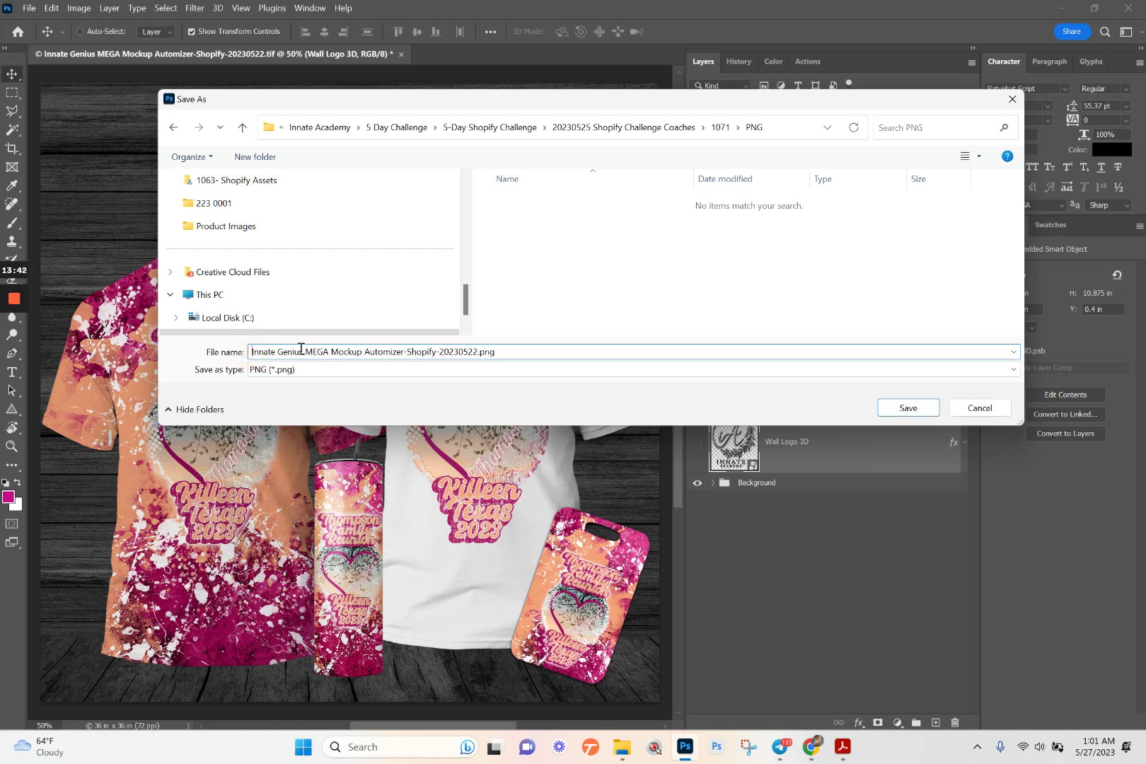
{"action": "type", "text": "10"}
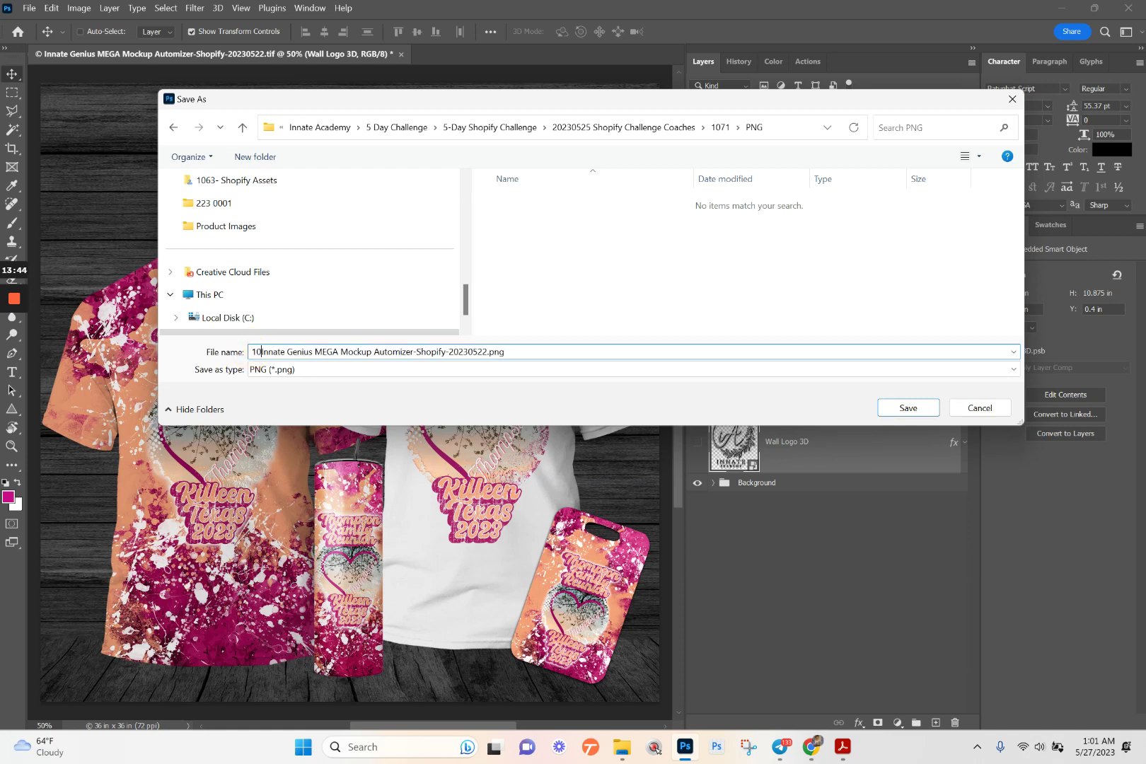
{"action": "type", "text": "71-"}
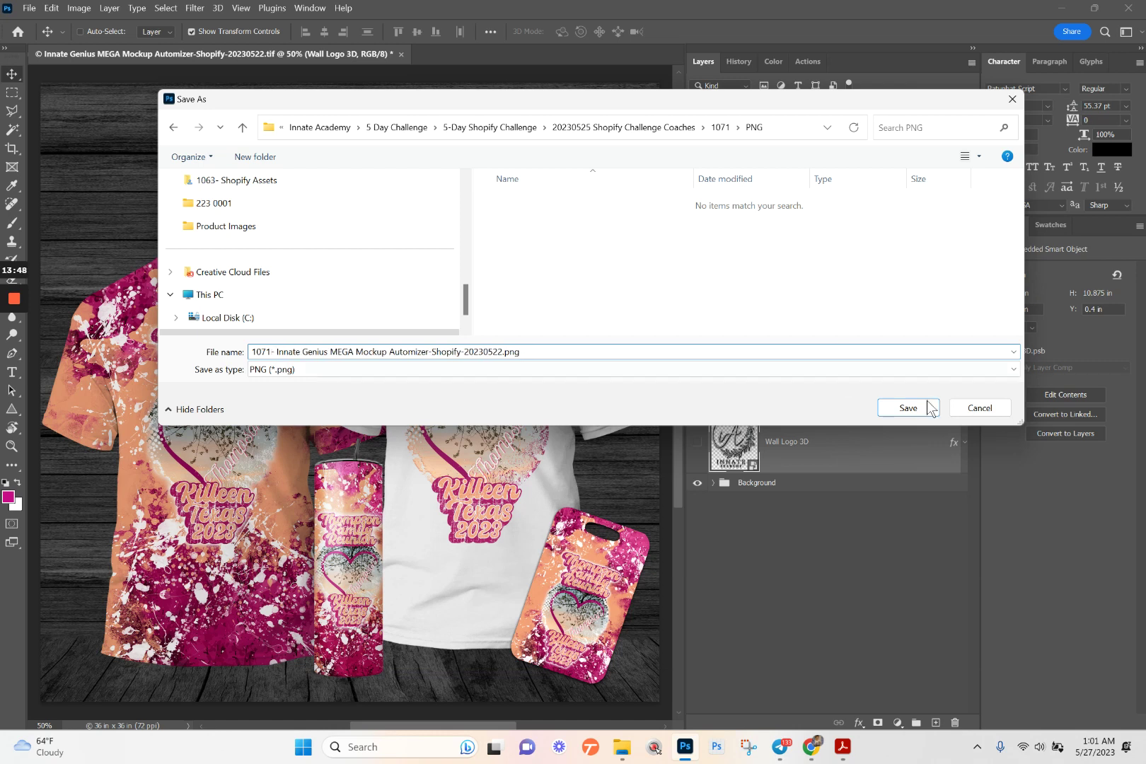
{"action": "left_click", "coordinate": [908, 408]}
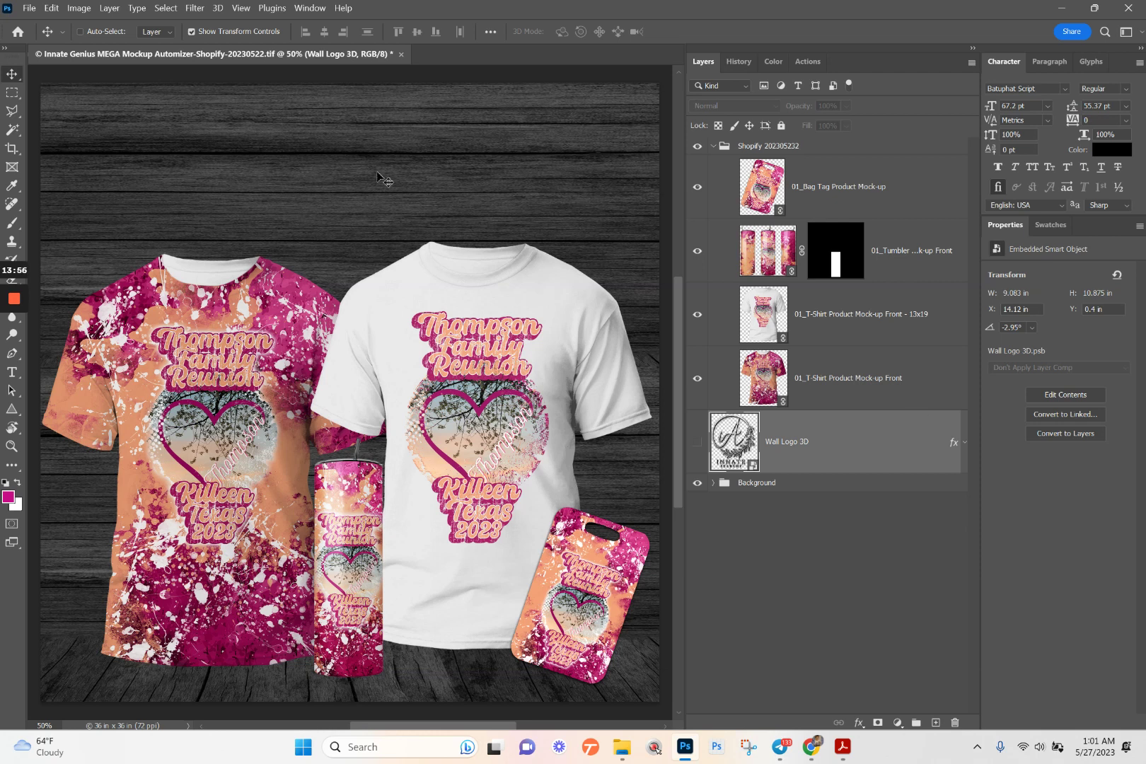
- Quick Export the Shopify 202305232 group as '1071- Shopify 202305232.png'
{"action": "left_click", "coordinate": [763, 150]}
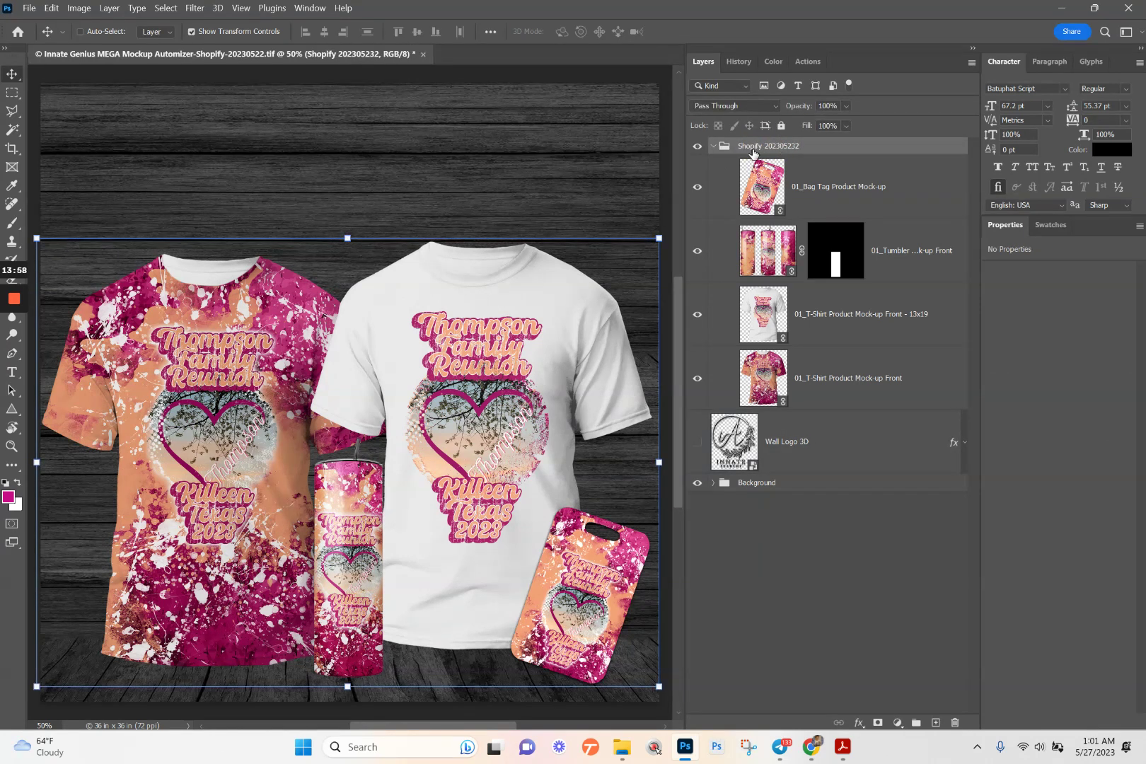
{"action": "right_click", "coordinate": [764, 148]}
{"action": "left_click", "coordinate": [836, 247]}
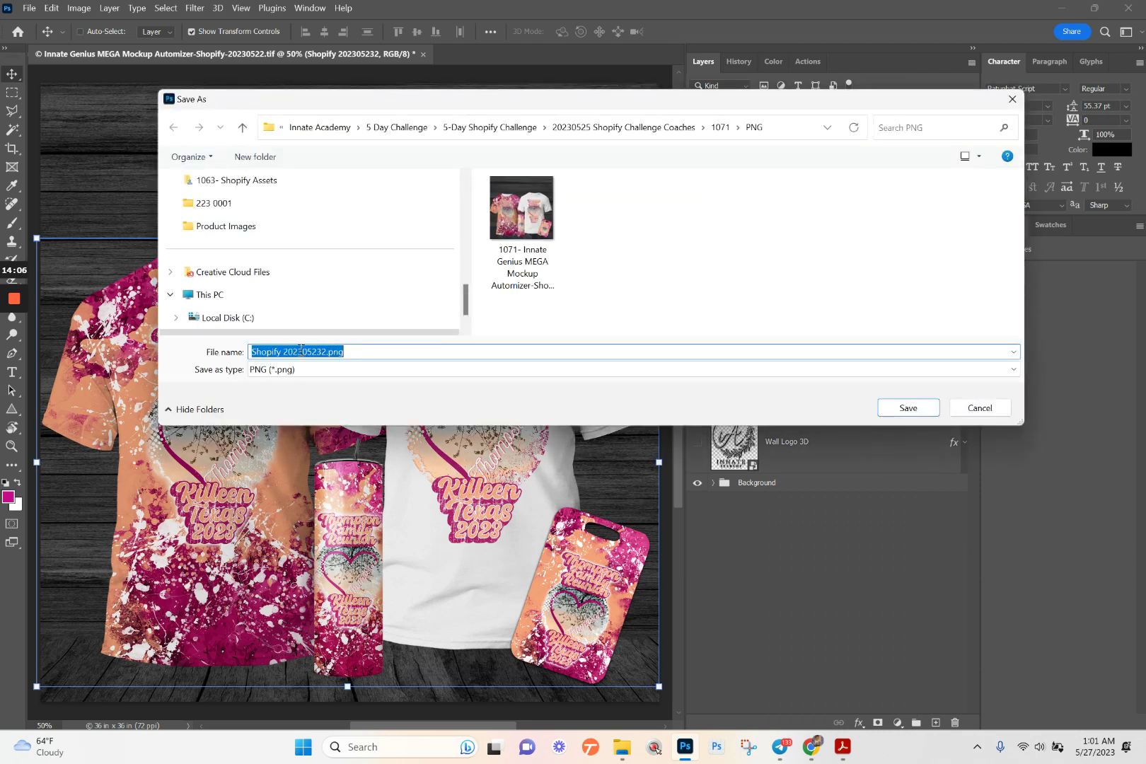
{"action": "left_click", "coordinate": [265, 348]}
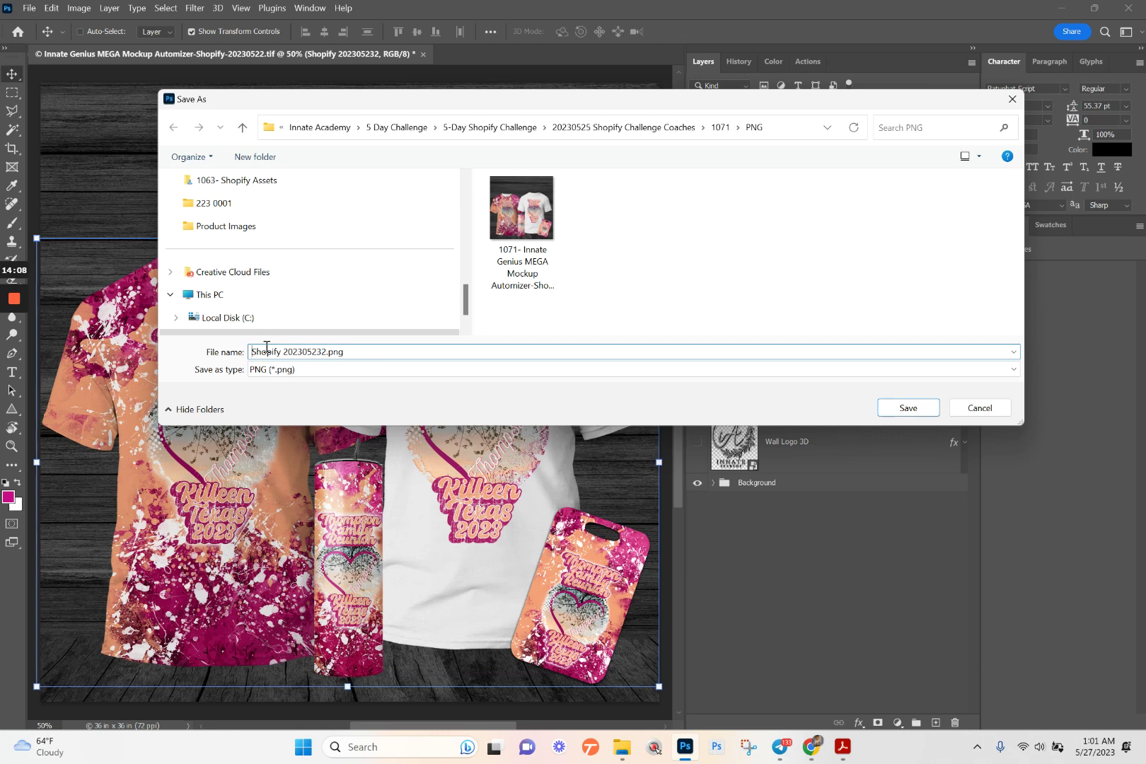
{"action": "type", "text": "1071-"}
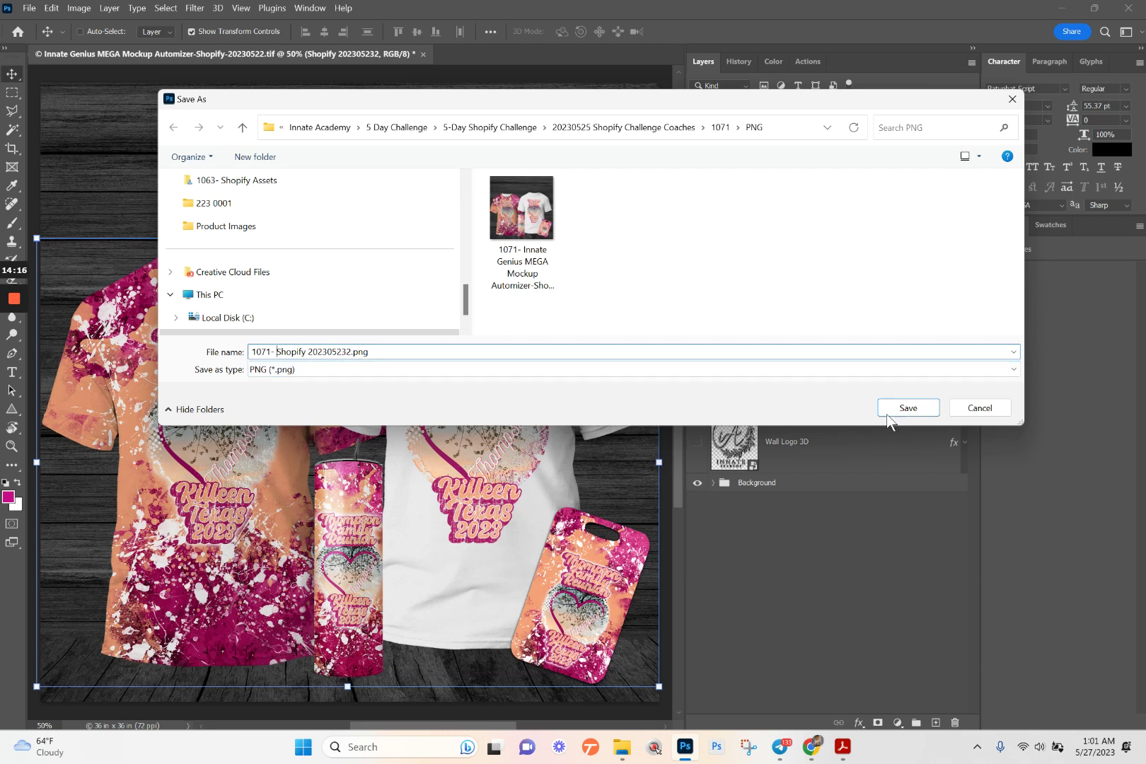
{"action": "left_click", "coordinate": [912, 414]}
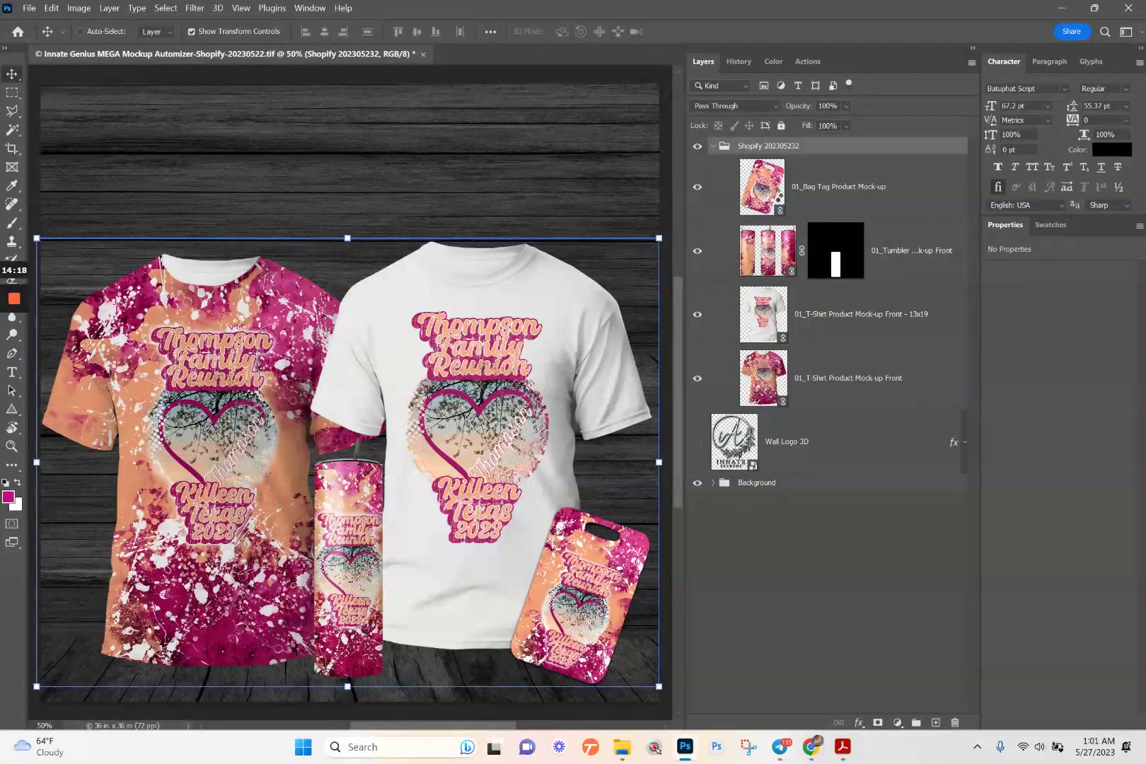
- Open the 01_Bag Tag Product Mock-up smart object's contents as its own document
{"action": "left_click", "coordinate": [773, 190]}
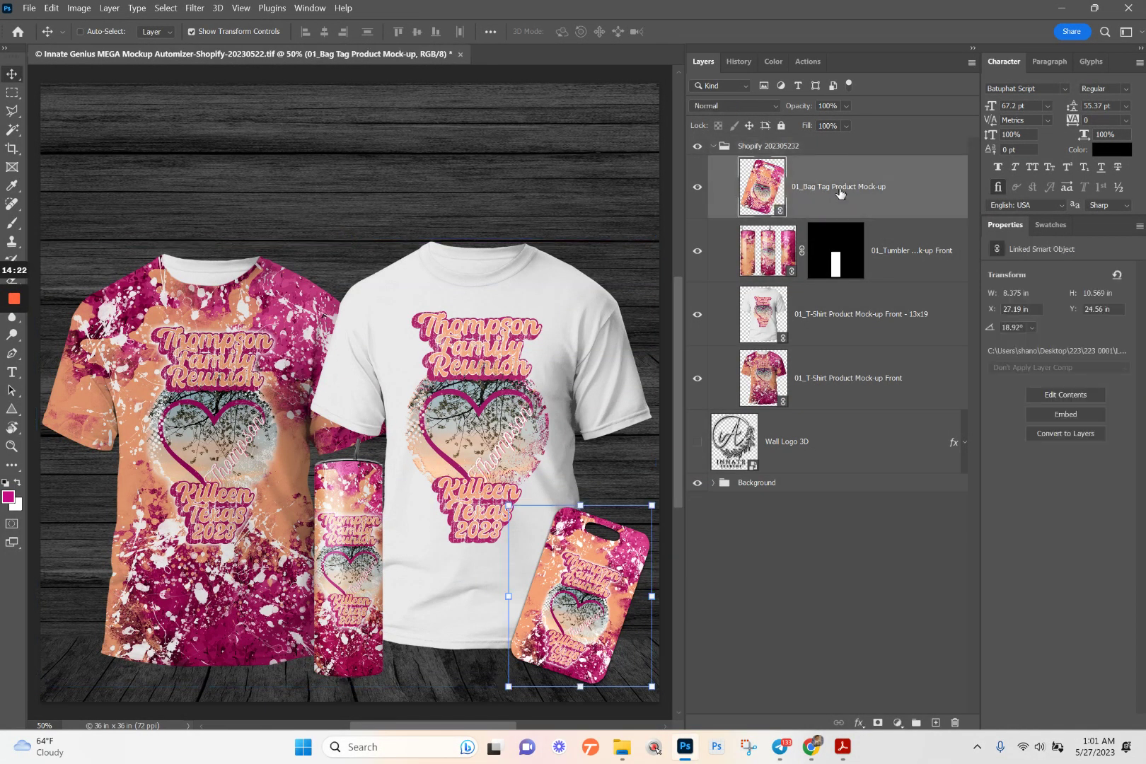
{"action": "double_click", "coordinate": [774, 189]}
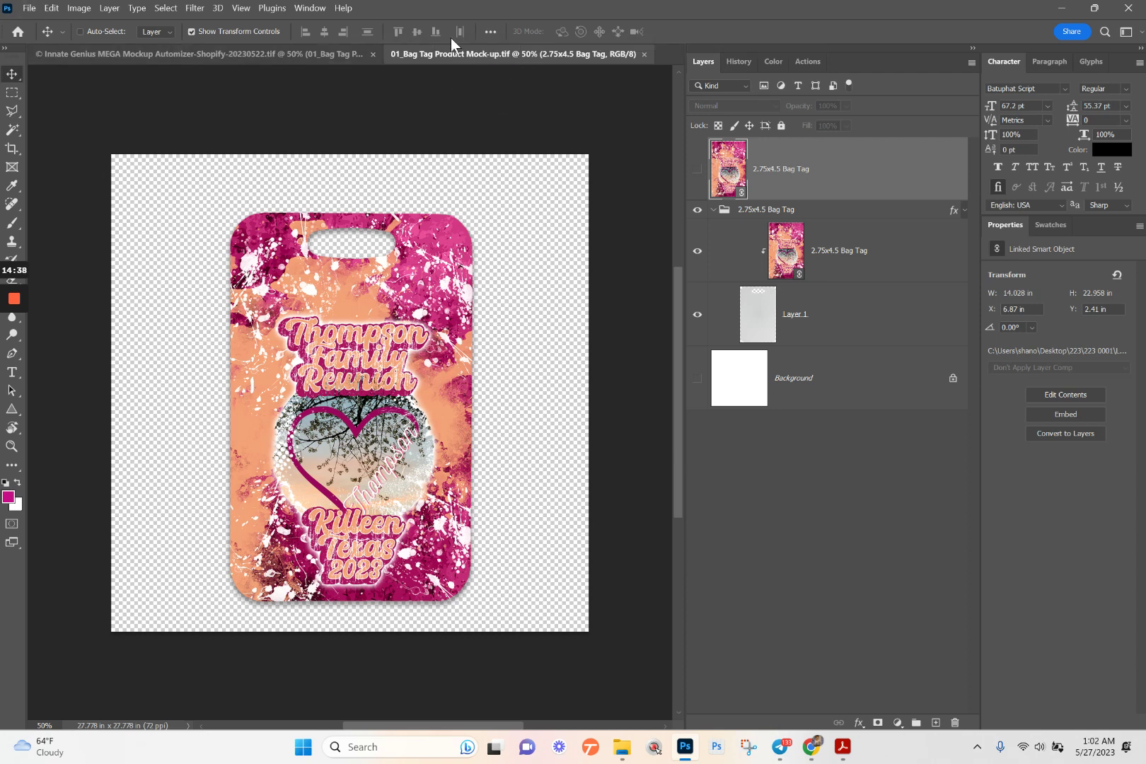
{"action": "left_click", "coordinate": [328, 51]}
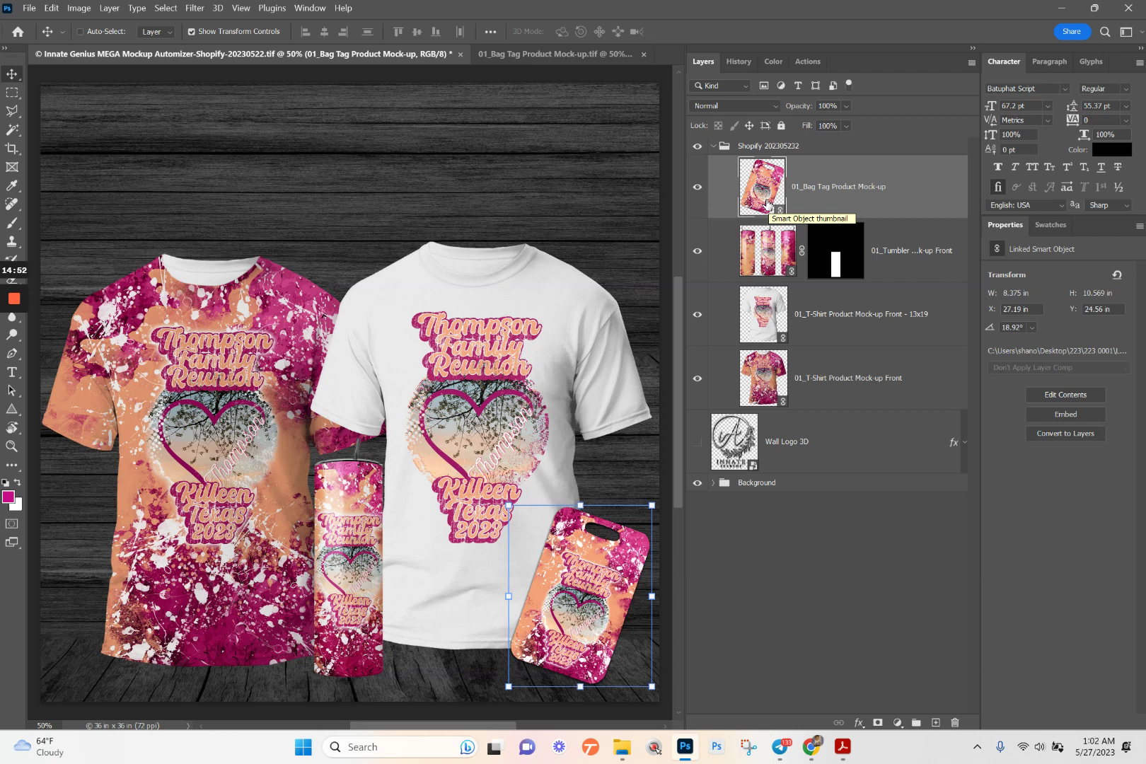
{"action": "left_click", "coordinate": [599, 55]}
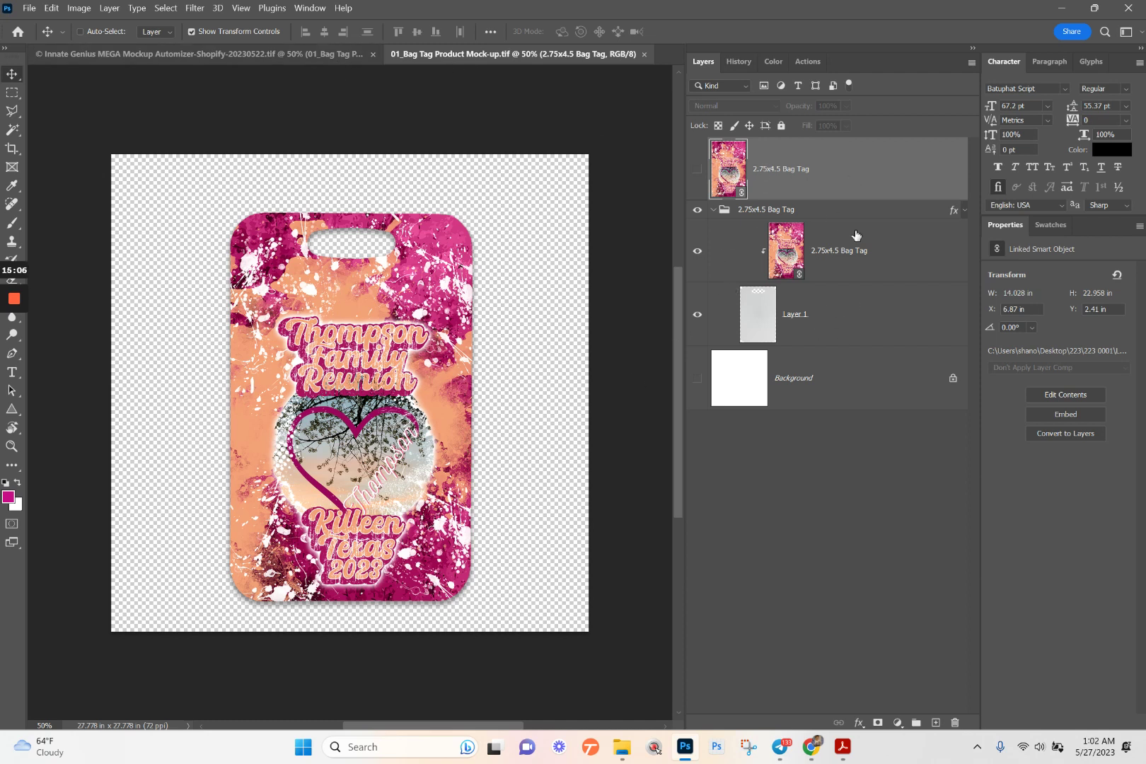
- Quick Export the bag tag as '1071- 01_Bag Tag Product Mock-up.png', then close it
{"action": "left_click", "coordinate": [29, 8]}
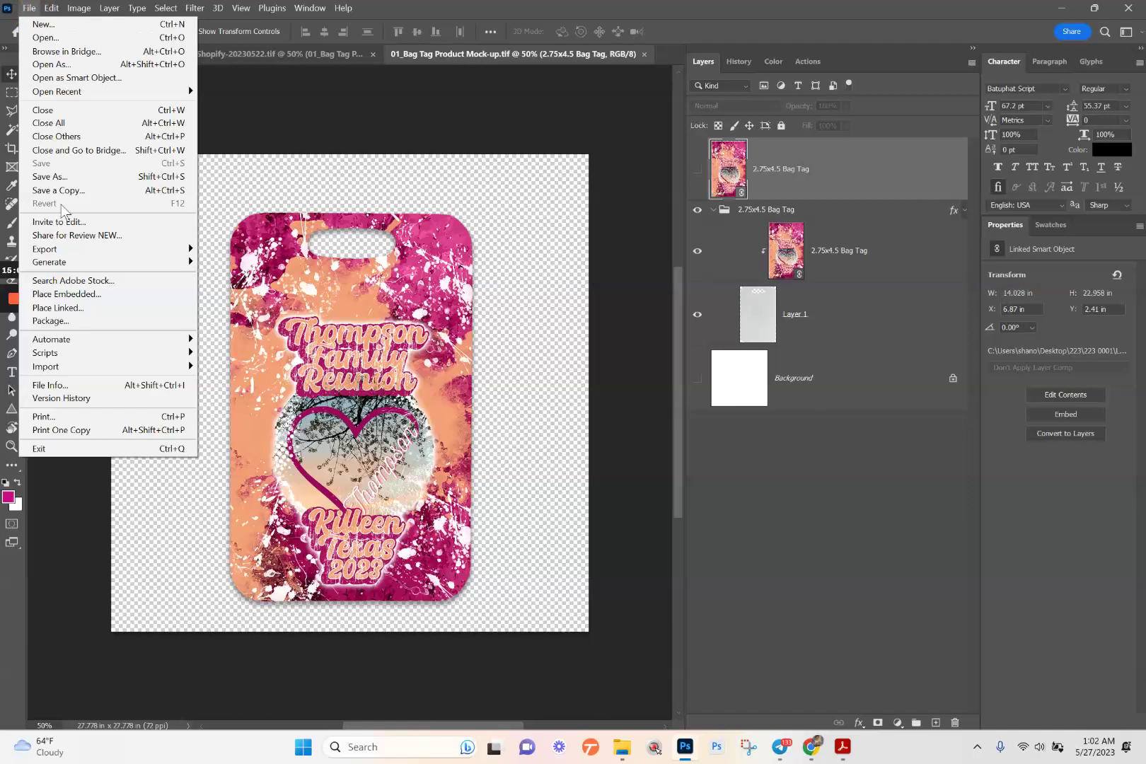
{"action": "mouse_move", "coordinate": [62, 255]}
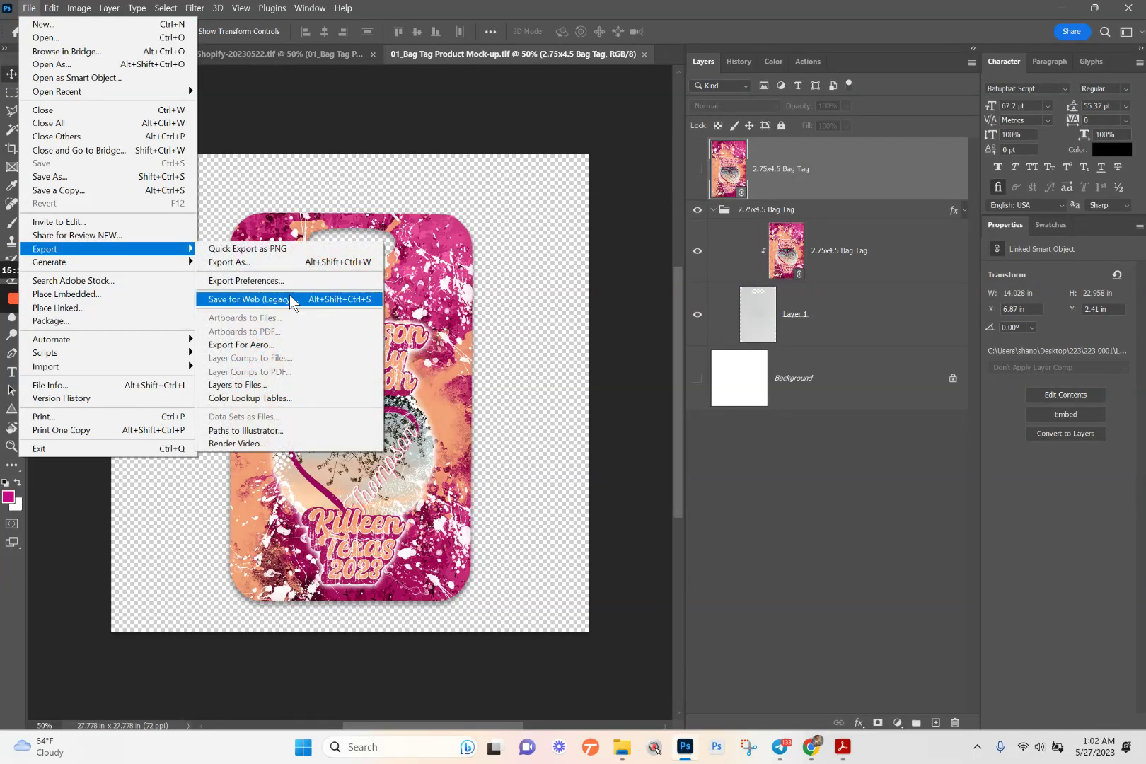
{"action": "left_click", "coordinate": [269, 241]}
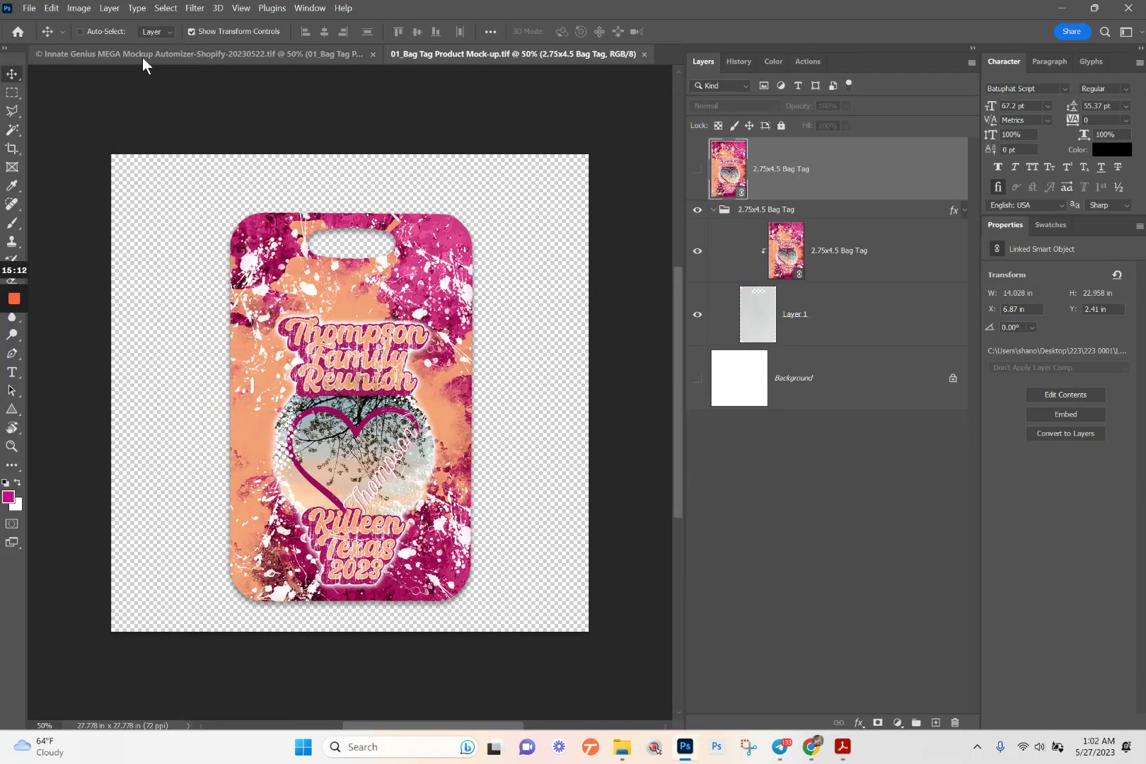
{"action": "left_click", "coordinate": [29, 9]}
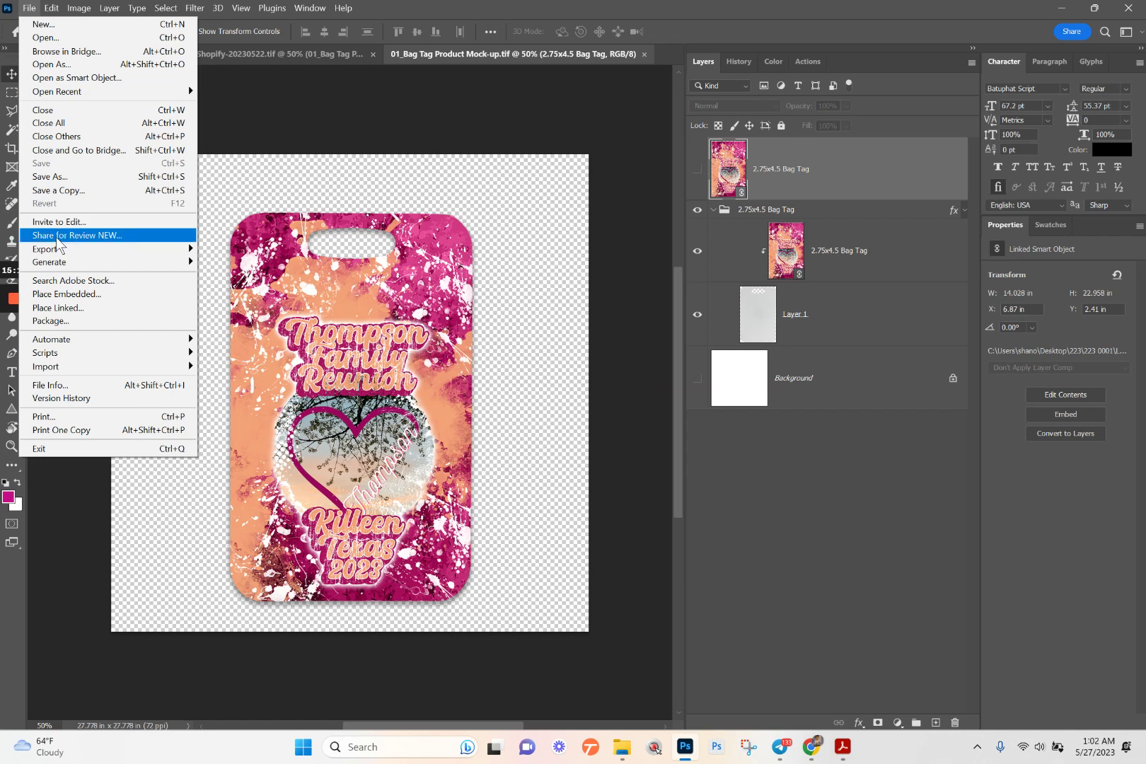
{"action": "mouse_move", "coordinate": [60, 249]}
{"action": "left_click", "coordinate": [213, 248]}
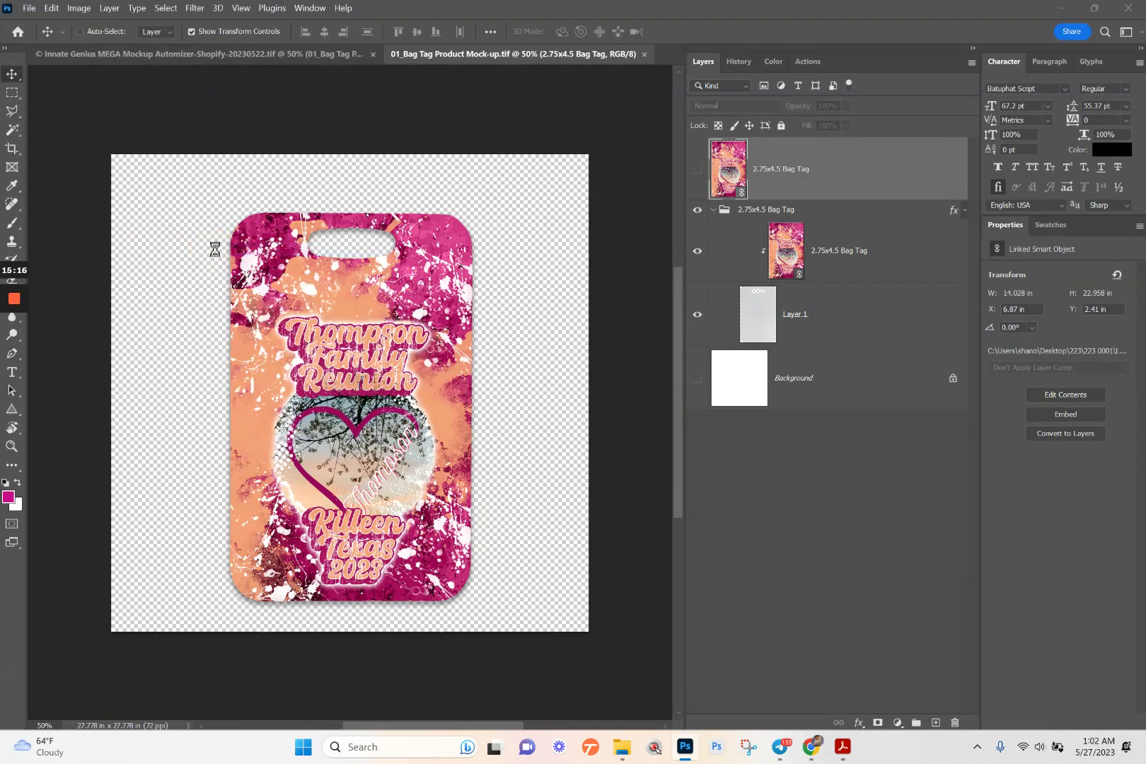
{"action": "left_click", "coordinate": [270, 351]}
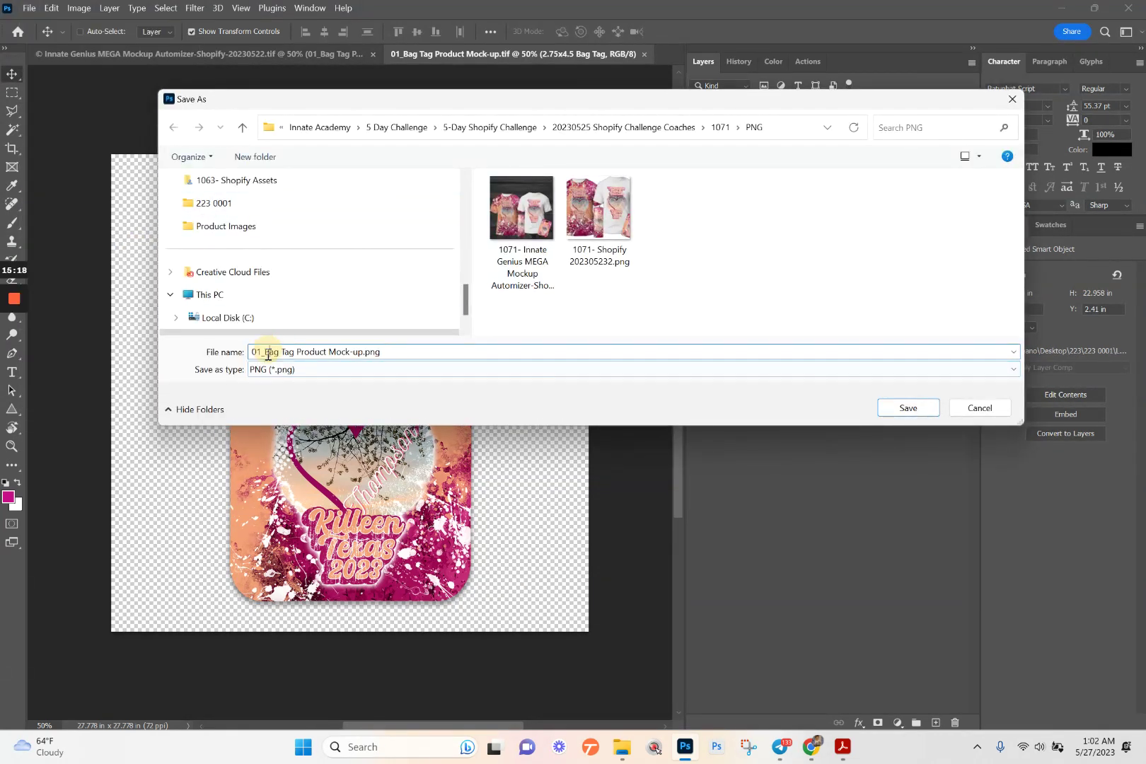
{"action": "left_click_drag", "start_coordinate": [266, 352], "coordinate": [236, 356]}
{"action": "type", "text": "1071-"}
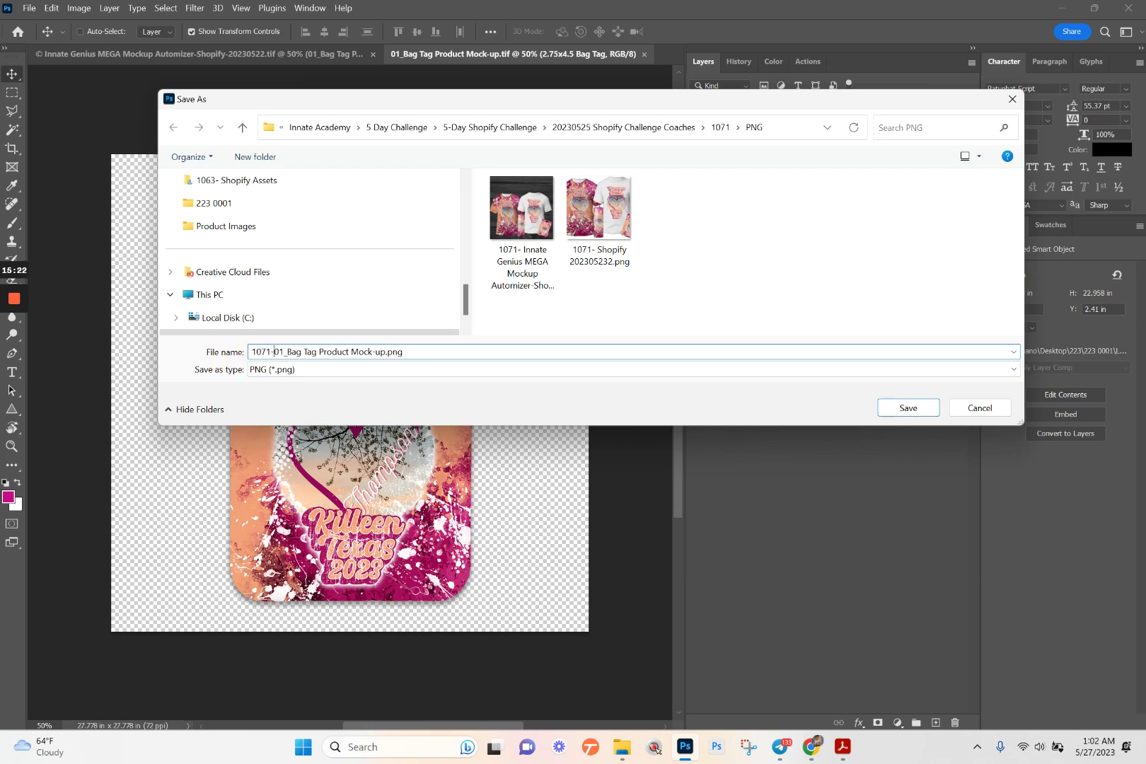
{"action": "key", "text": "Return"}
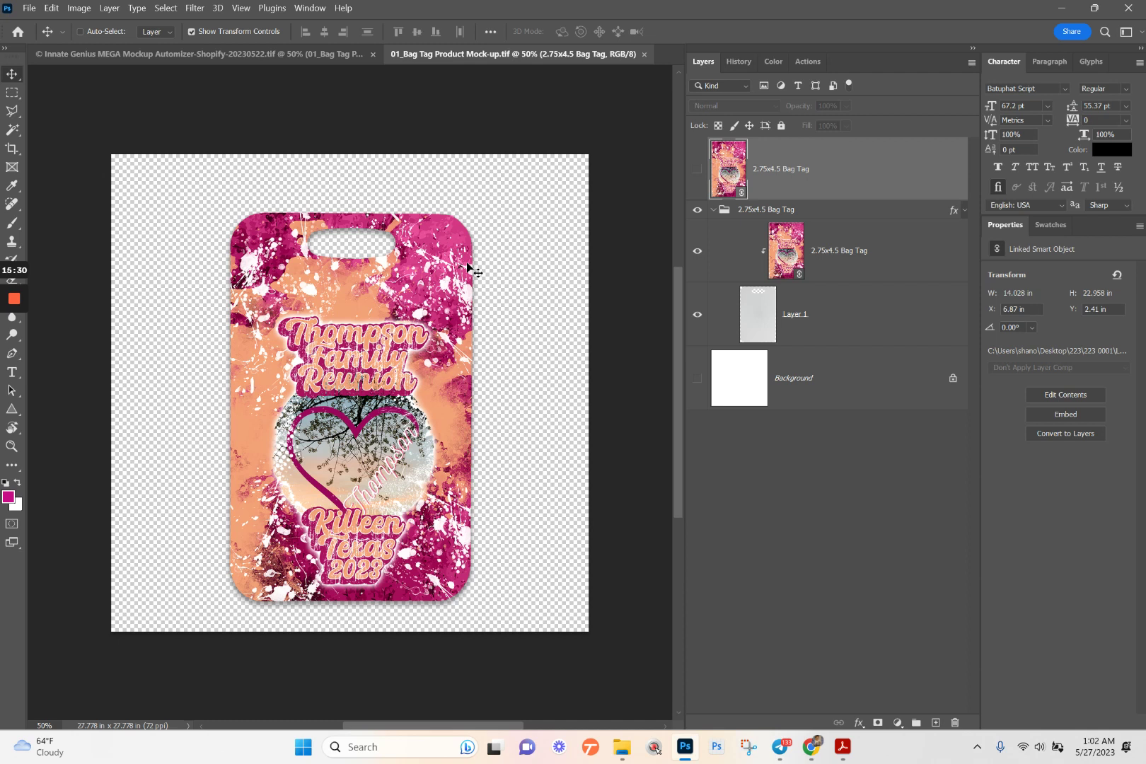
{"action": "left_click", "coordinate": [644, 54]}
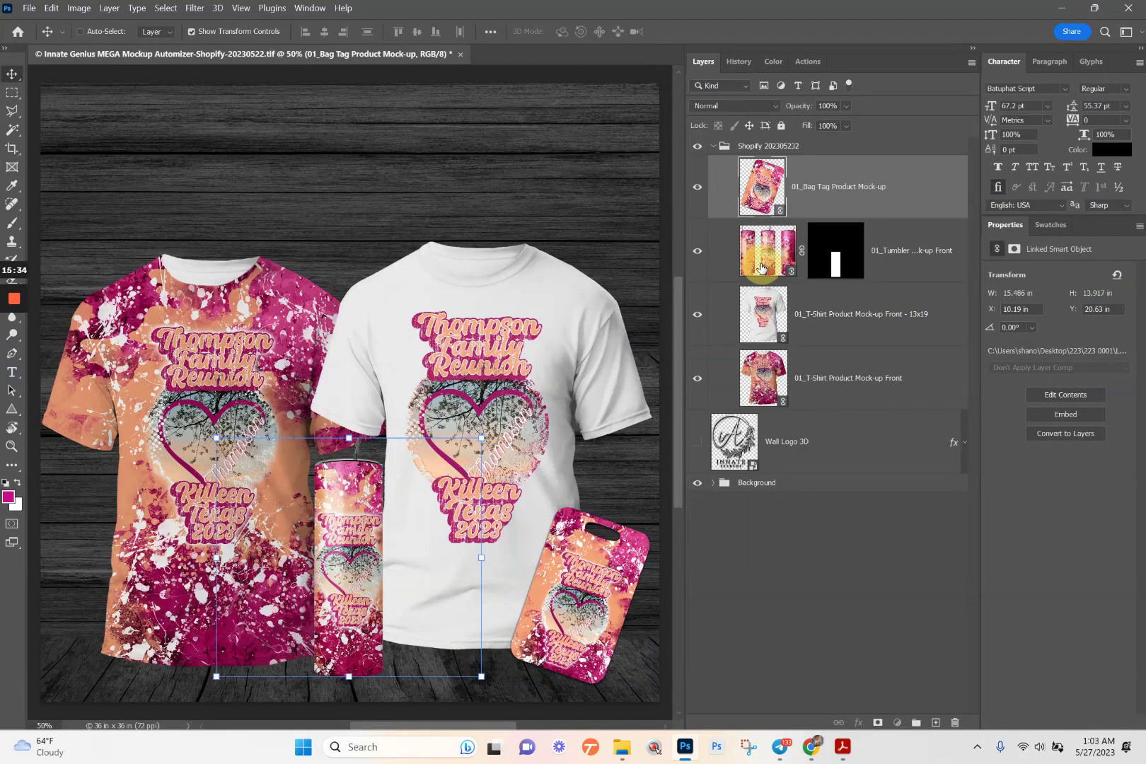
- Quick Export the tumbler's contents as a PNG and close the tumbler document
{"action": "double_click", "coordinate": [761, 267]}
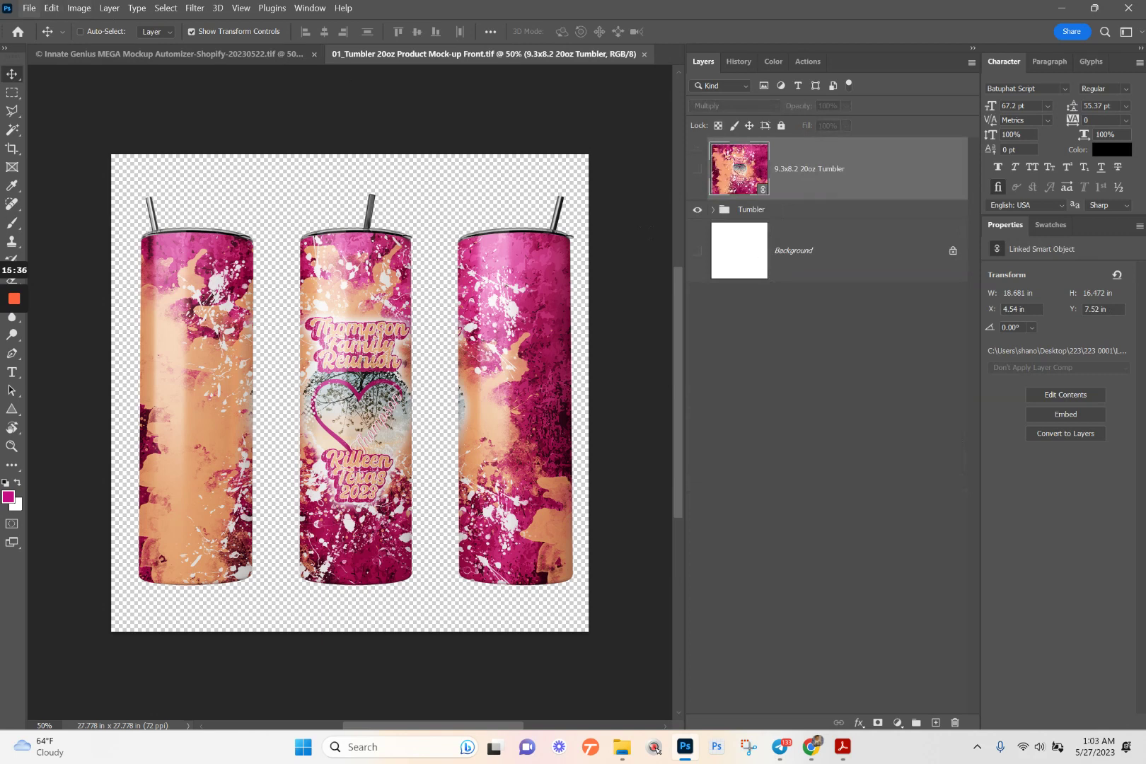
{"action": "left_click", "coordinate": [29, 8]}
{"action": "mouse_move", "coordinate": [60, 248]}
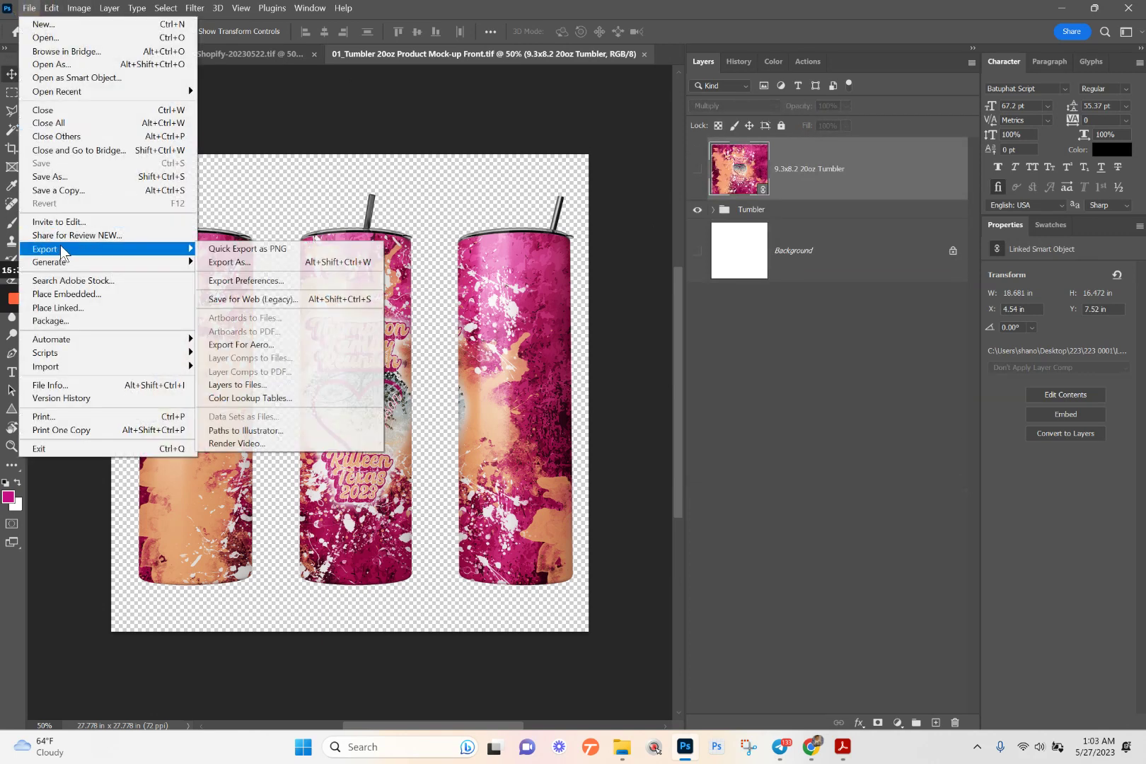
{"action": "left_click", "coordinate": [230, 259]}
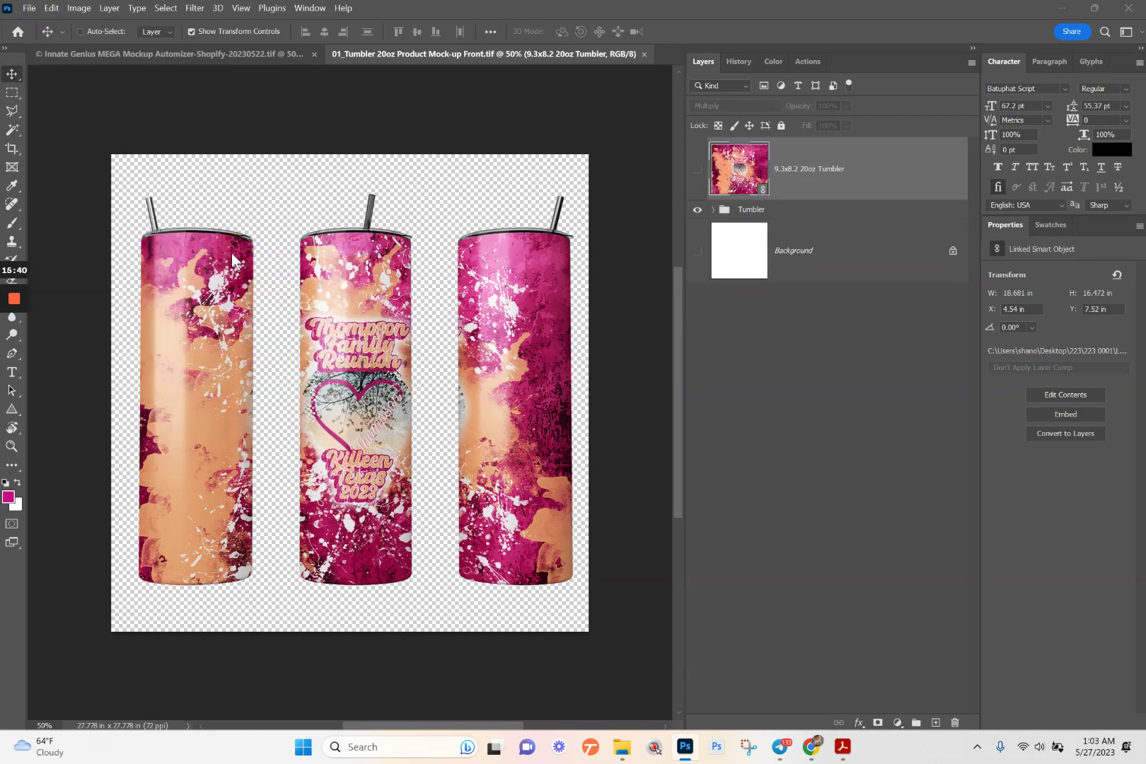
{"action": "key", "text": "Return"}
{"action": "left_click", "coordinate": [644, 54]}
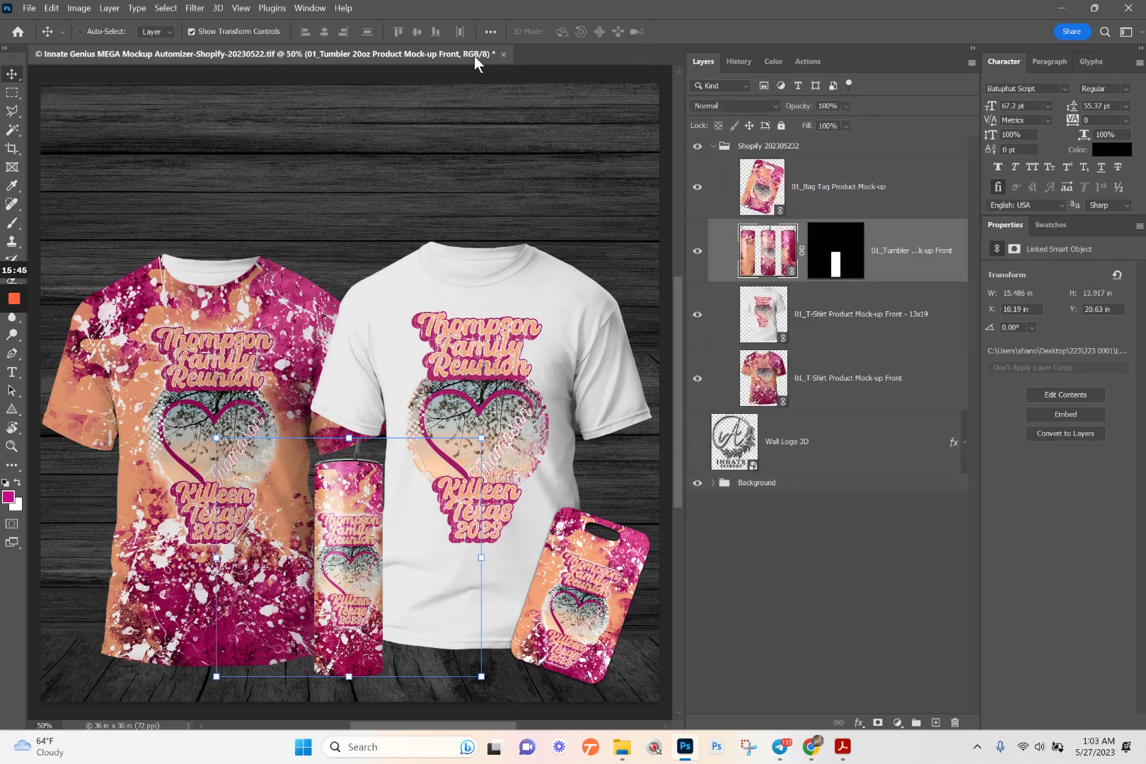
- Export the white 13x19 tee as '1071- 01_T-Shirt Product Mock-up Front - 13x19.png' and close it
{"action": "double_click", "coordinate": [776, 313]}
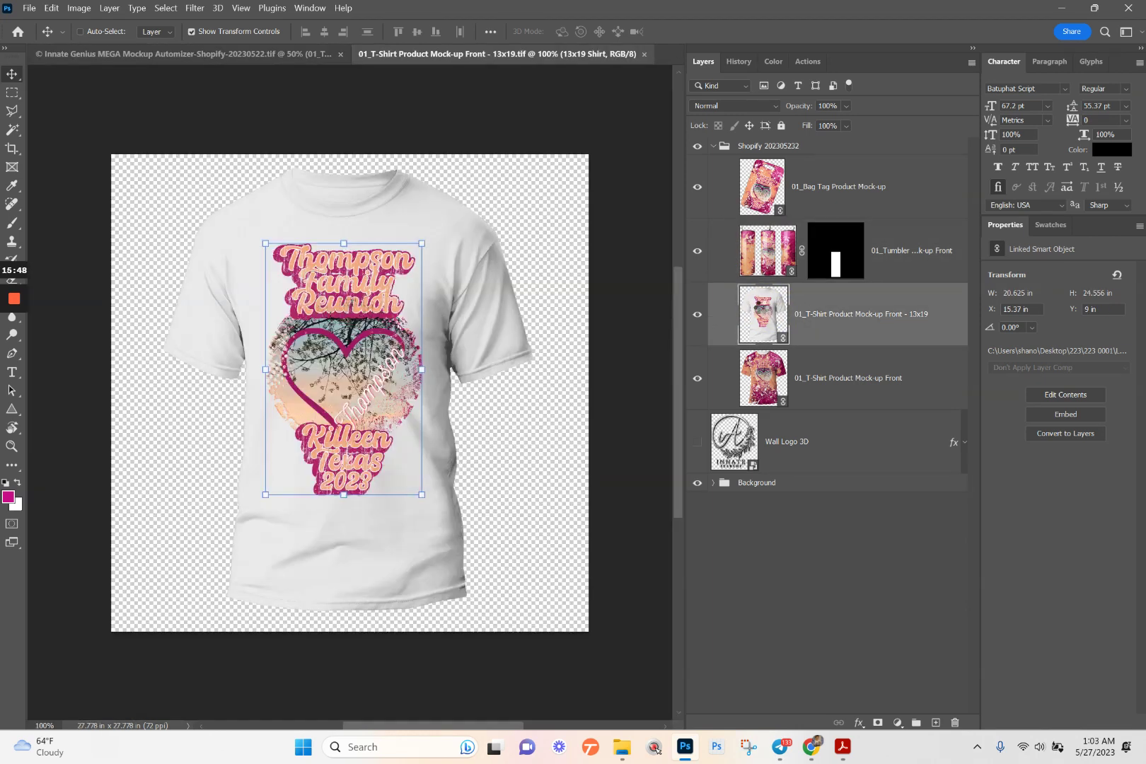
{"action": "left_click", "coordinate": [29, 8]}
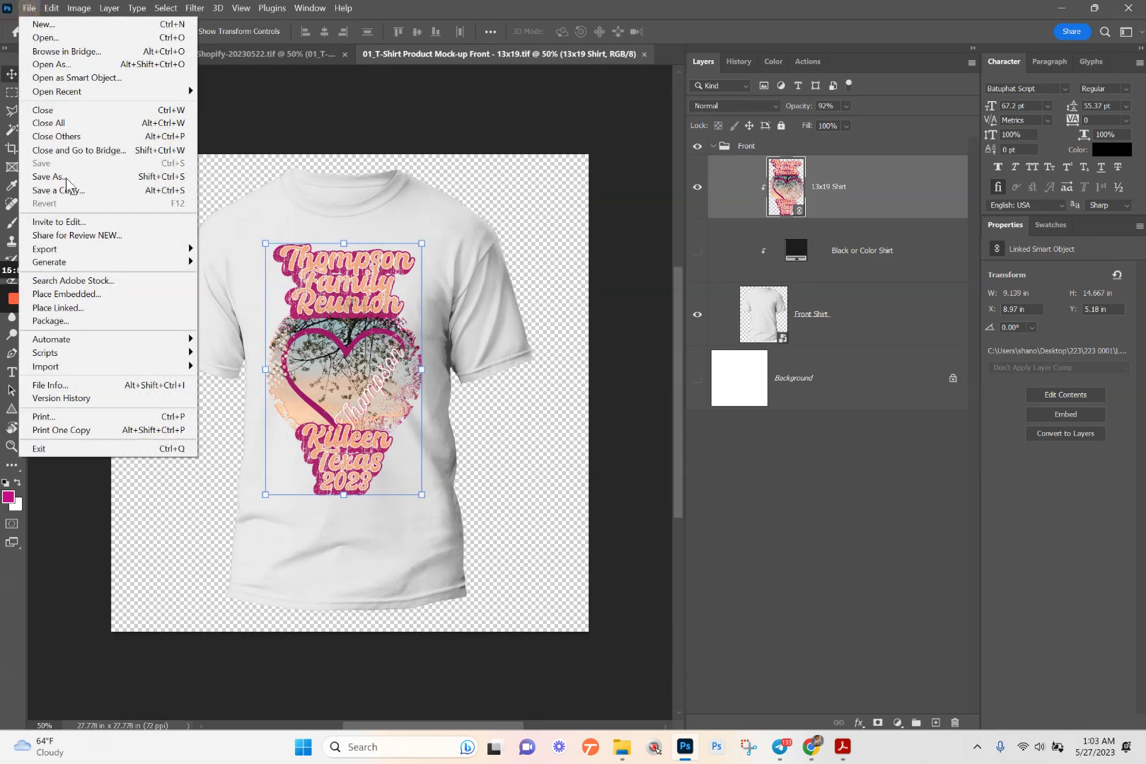
{"action": "mouse_move", "coordinate": [74, 256]}
{"action": "left_click", "coordinate": [237, 249]}
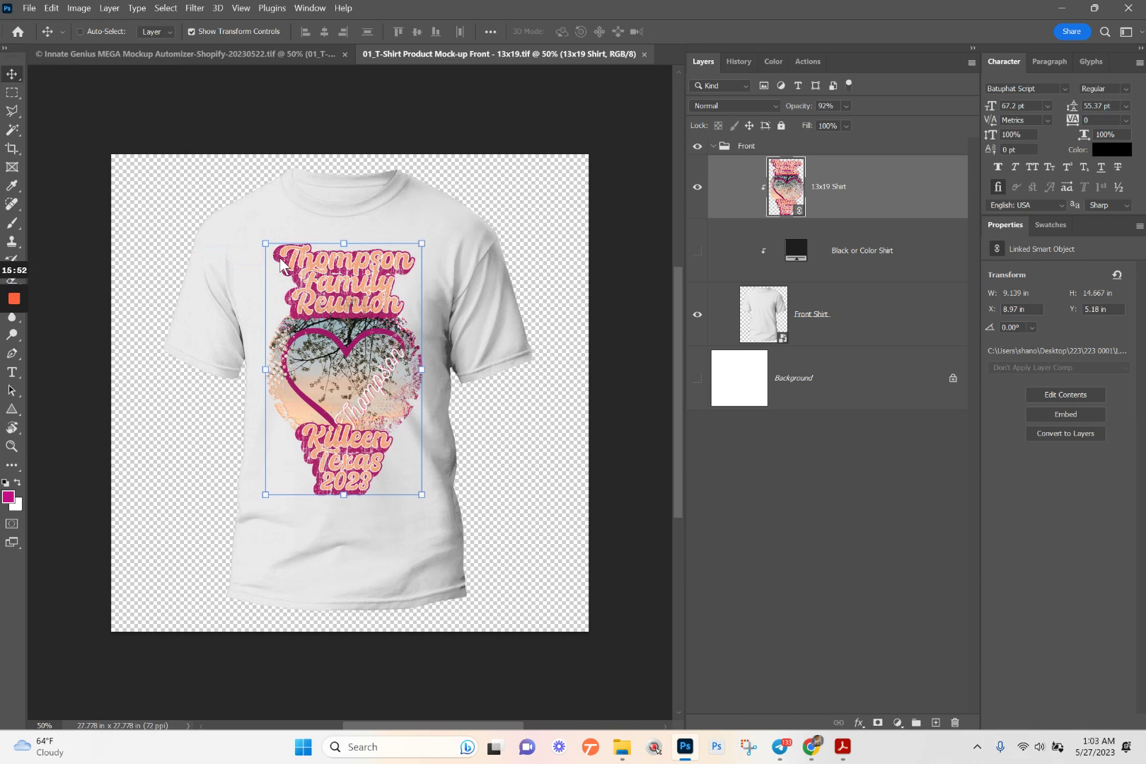
{"action": "left_click", "coordinate": [272, 351]}
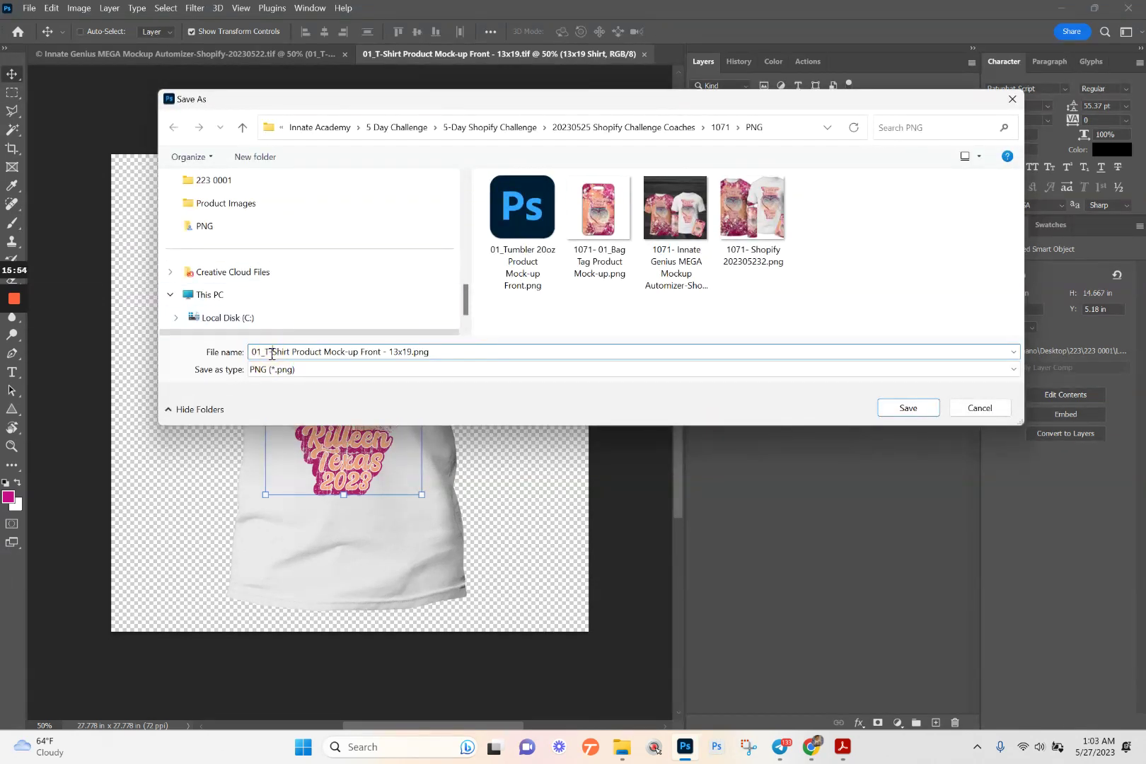
{"action": "type", "text": "1071"}
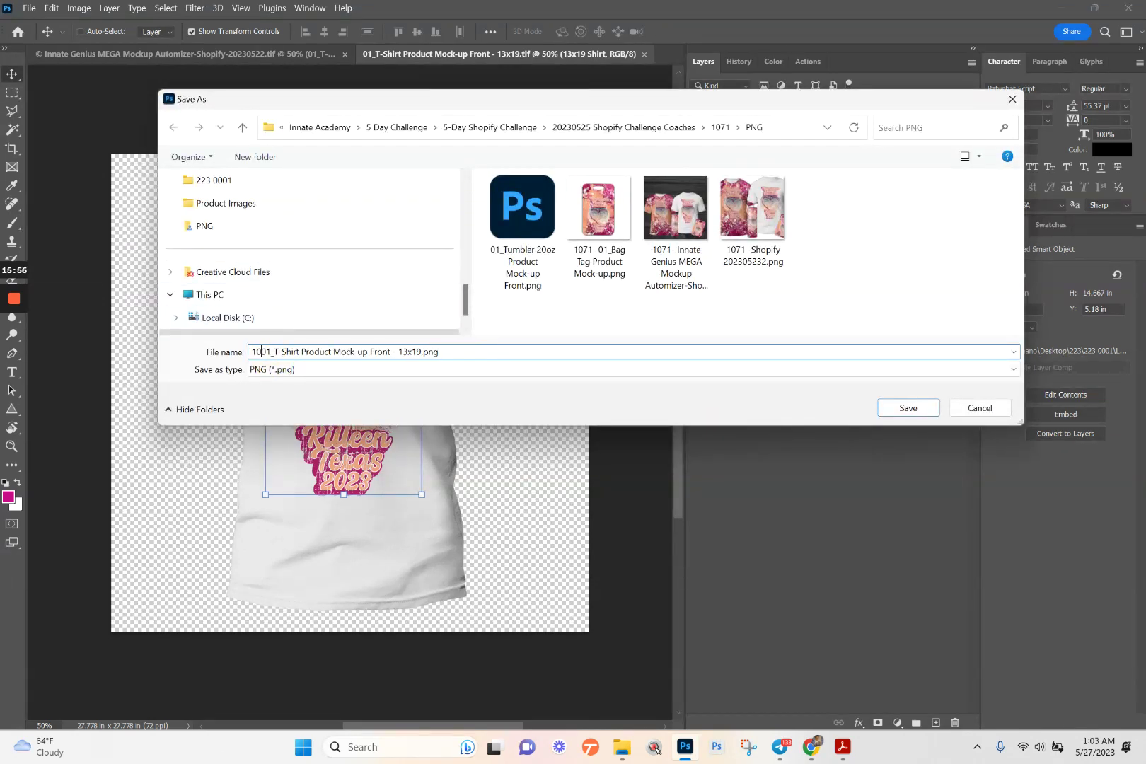
{"action": "type", "text": "-"}
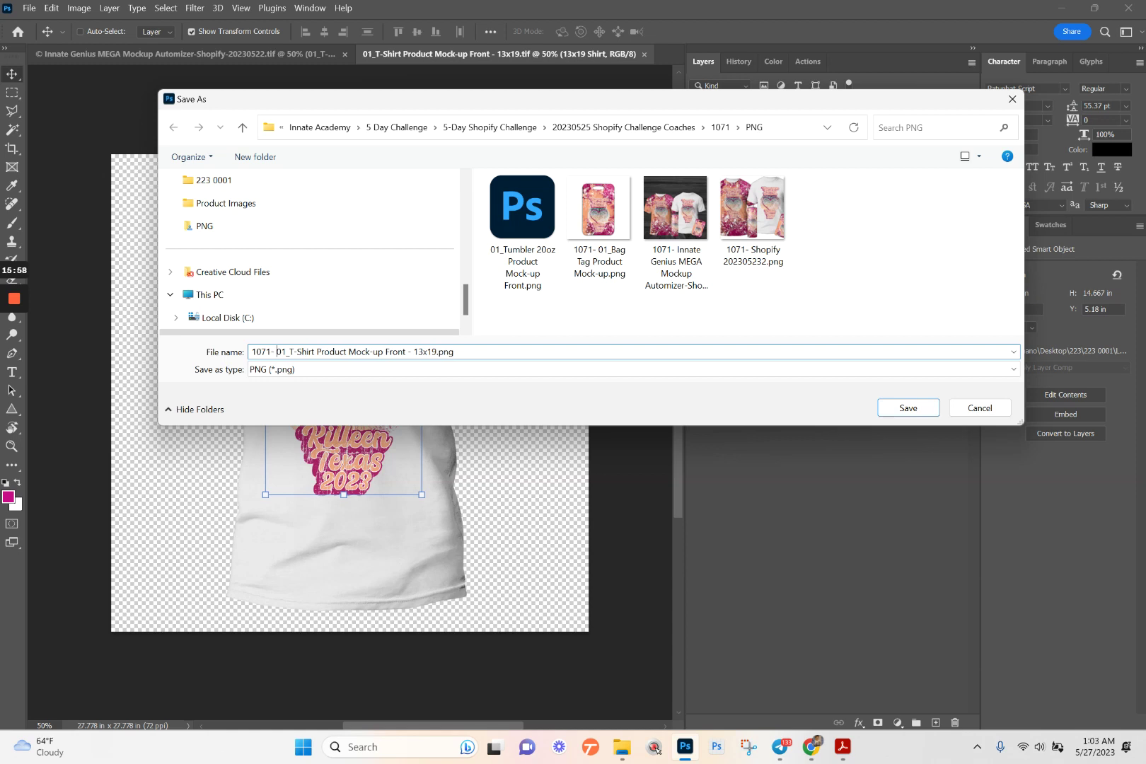
{"action": "key", "text": "Return"}
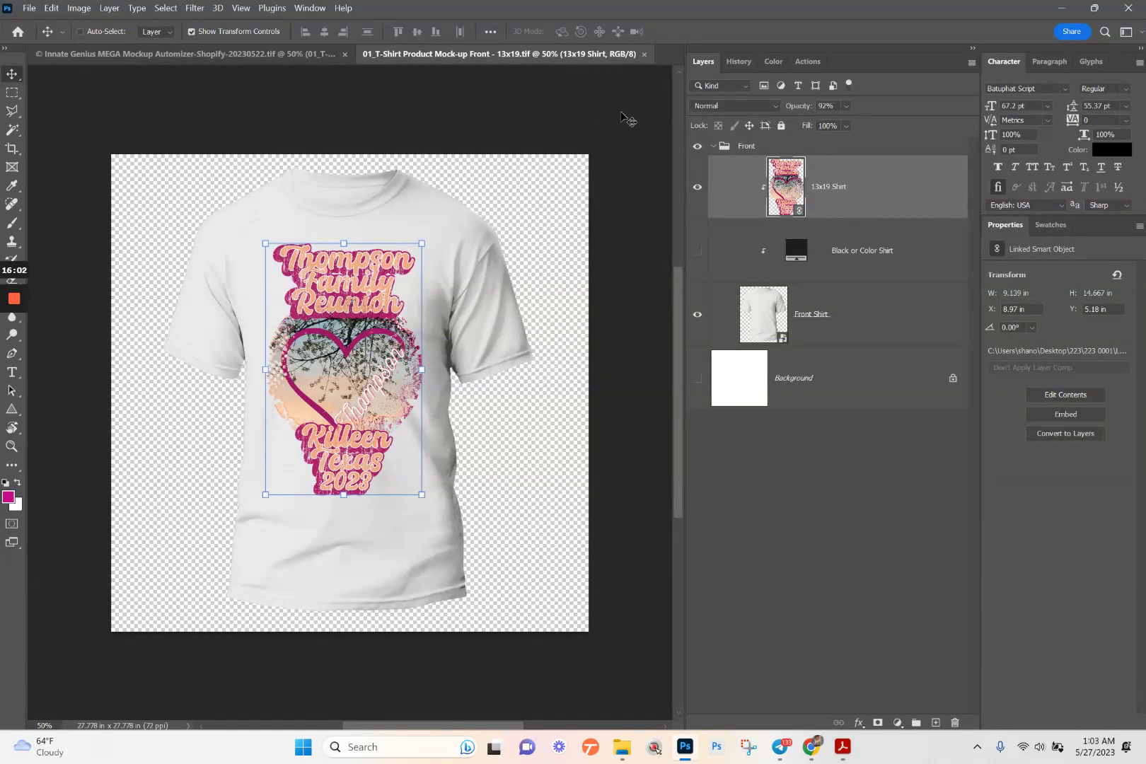
{"action": "left_click", "coordinate": [643, 54]}
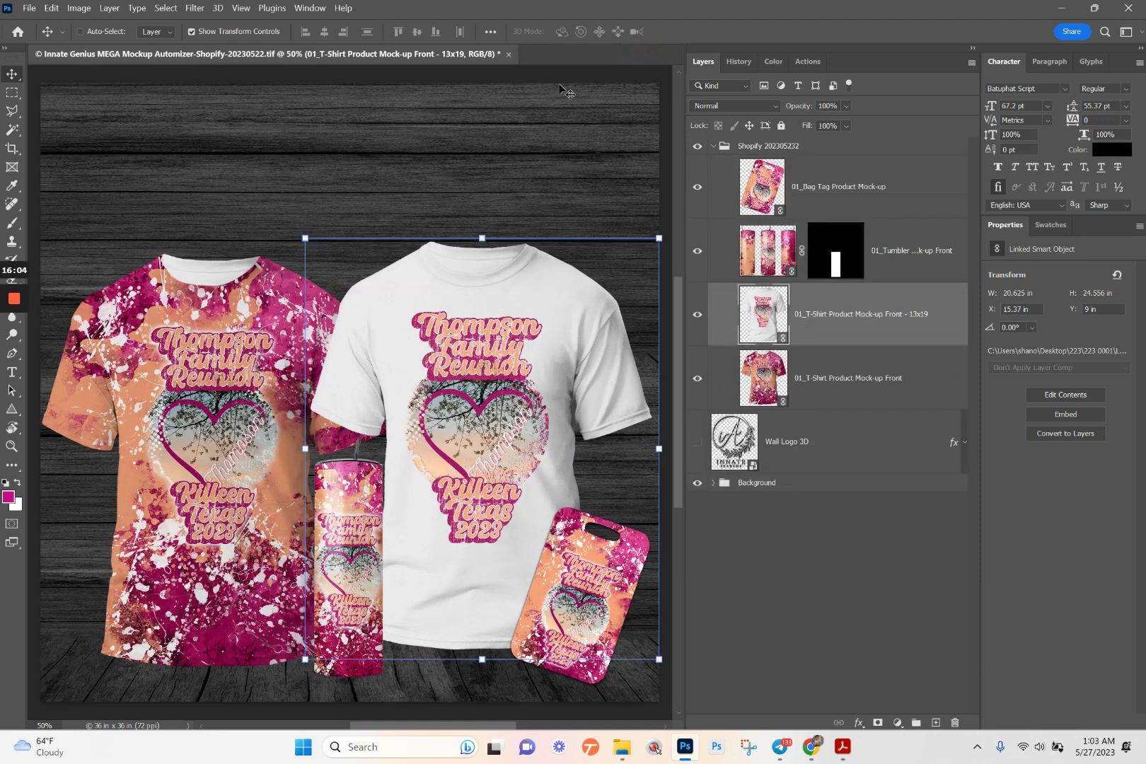
- Save the tie-dye T-shirt front mockup as a '1071-'-prefixed PNG, then close it
{"action": "double_click", "coordinate": [756, 369]}
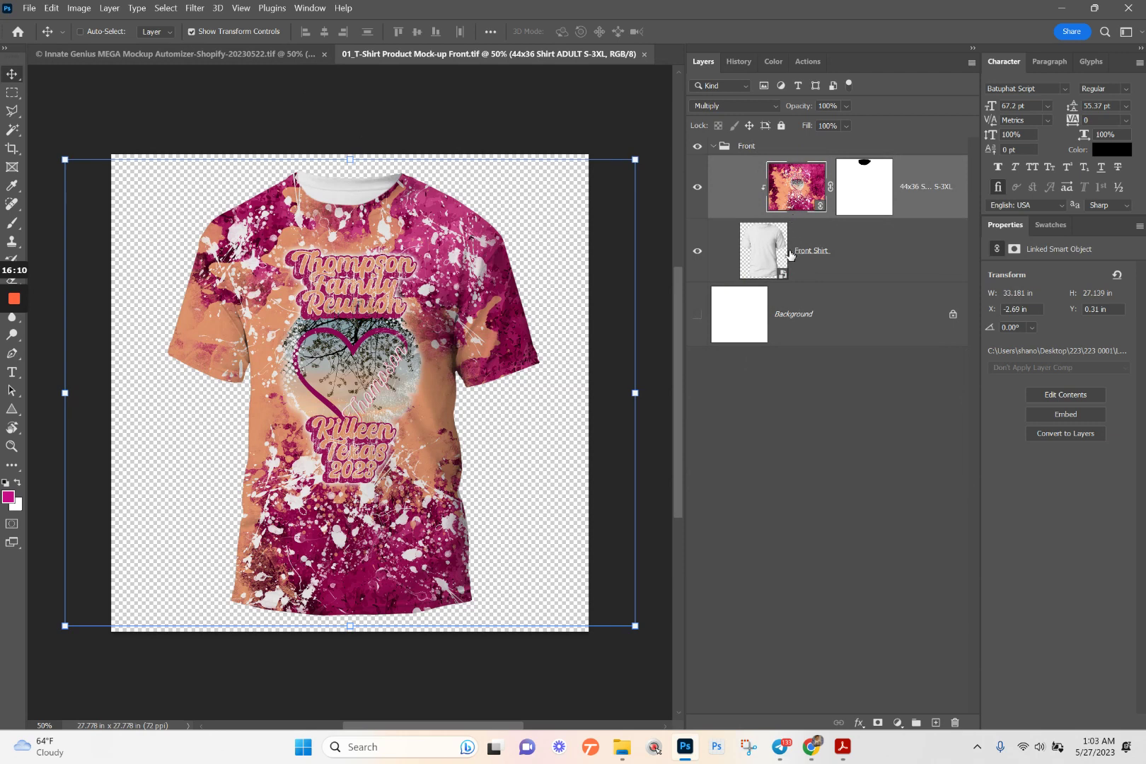
{"action": "left_click", "coordinate": [30, 8]}
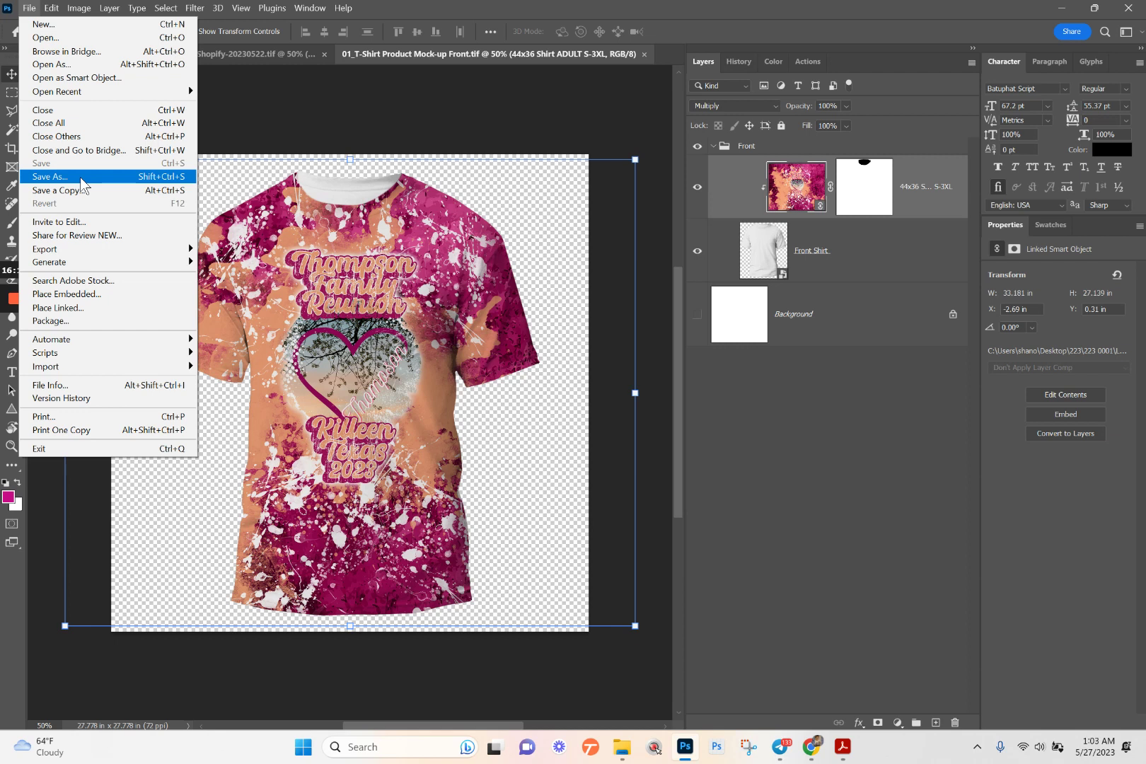
{"action": "mouse_move", "coordinate": [78, 249]}
{"action": "left_click", "coordinate": [249, 263]}
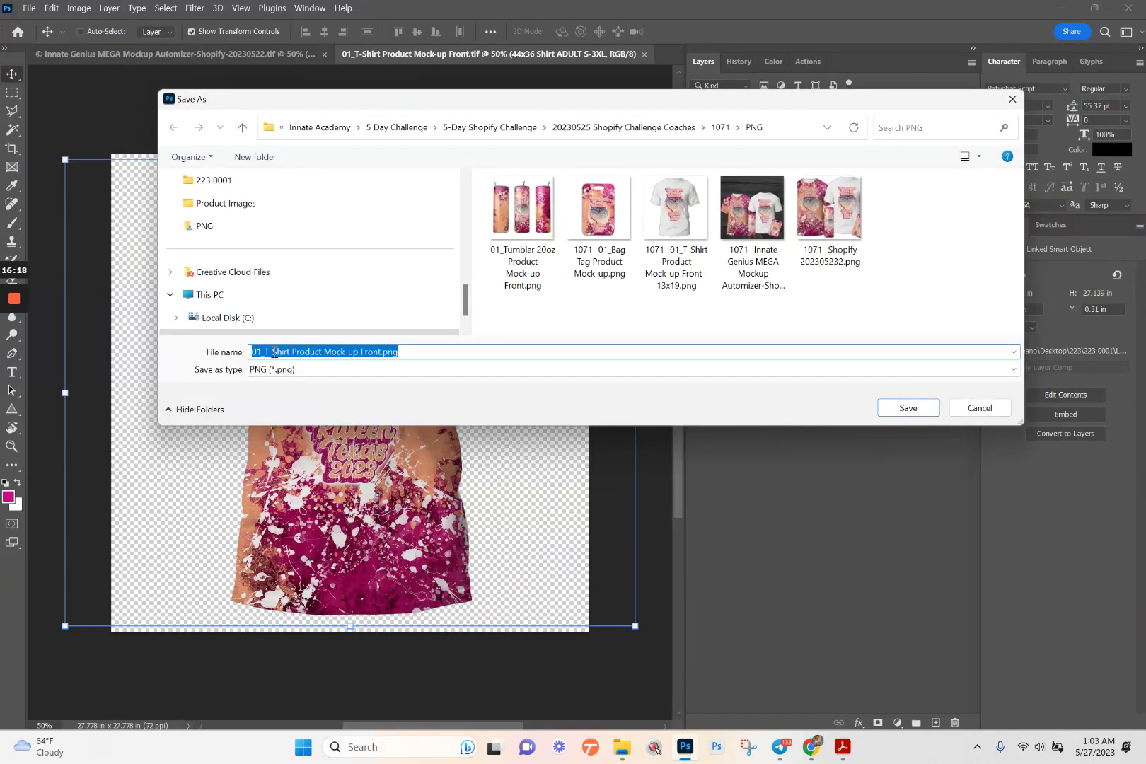
{"action": "left_click", "coordinate": [274, 353]}
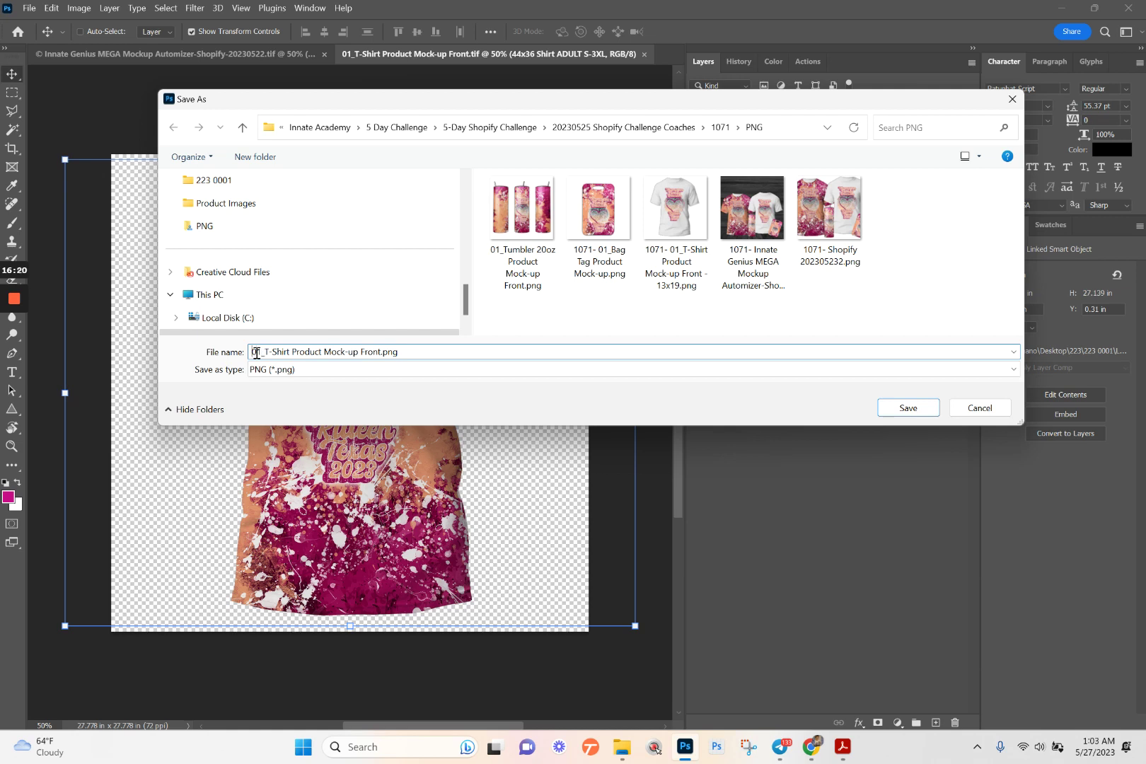
{"action": "left_click", "coordinate": [253, 353]}
{"action": "type", "text": "1071-"}
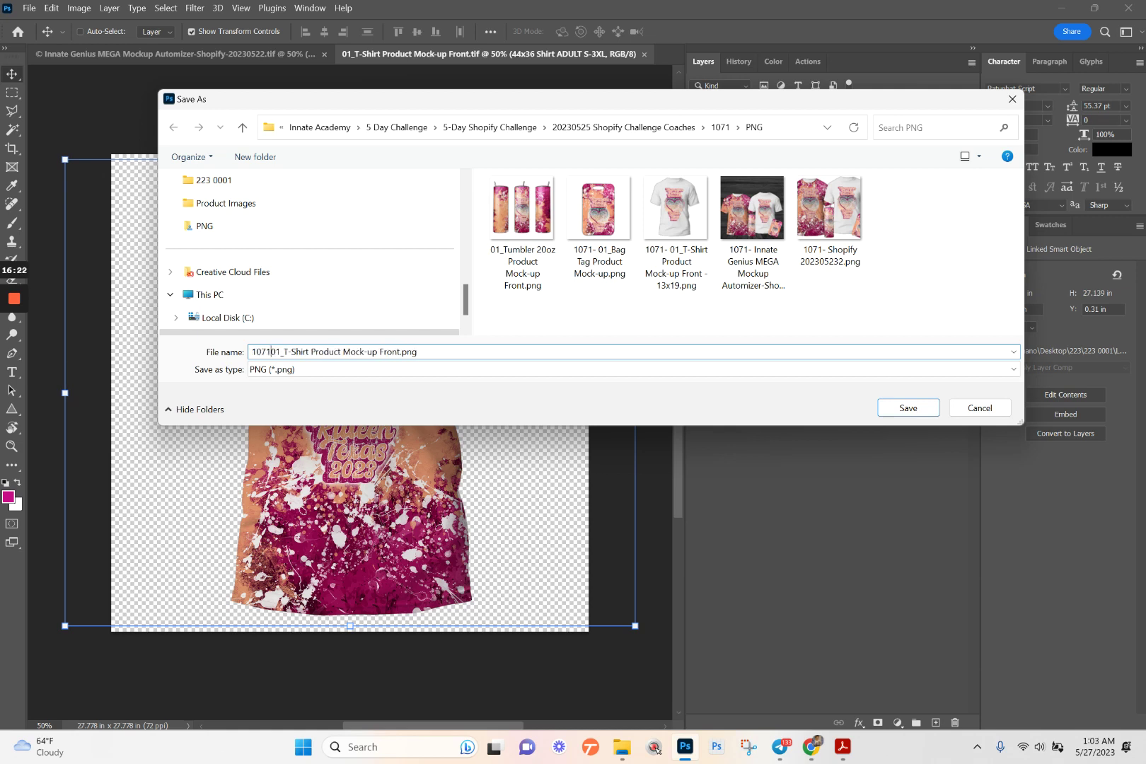
{"action": "left_click", "coordinate": [909, 408]}
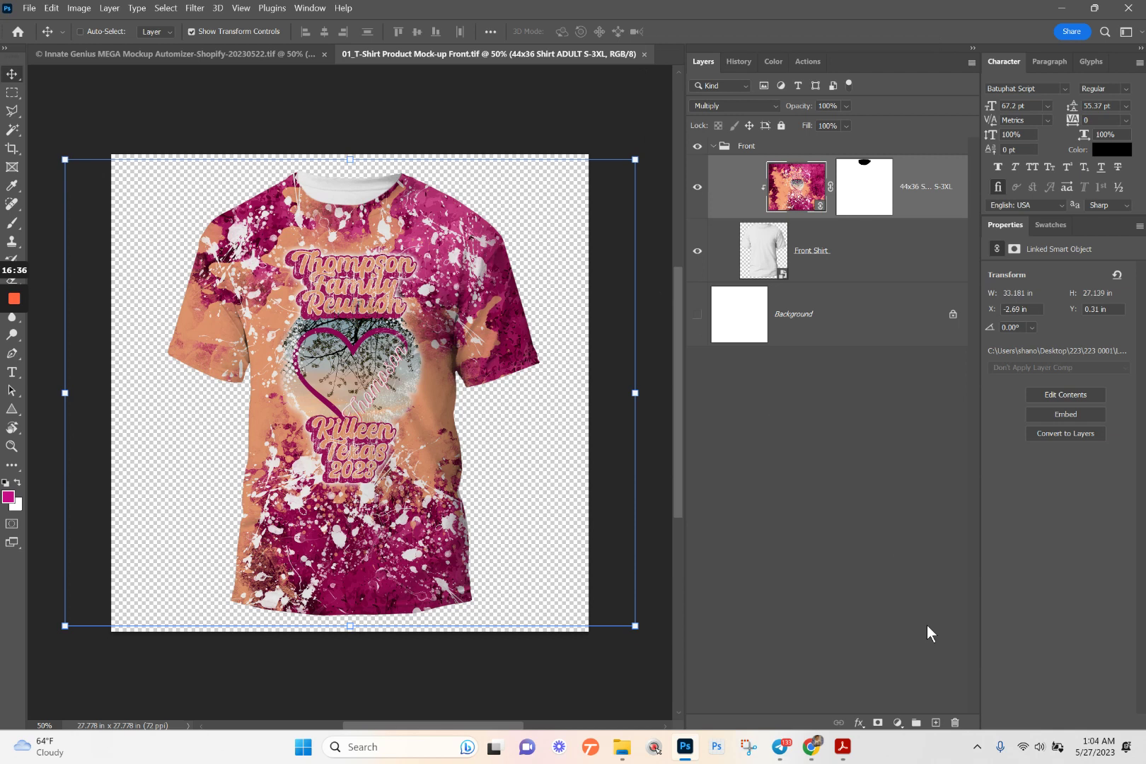
{"action": "left_click", "coordinate": [647, 53]}
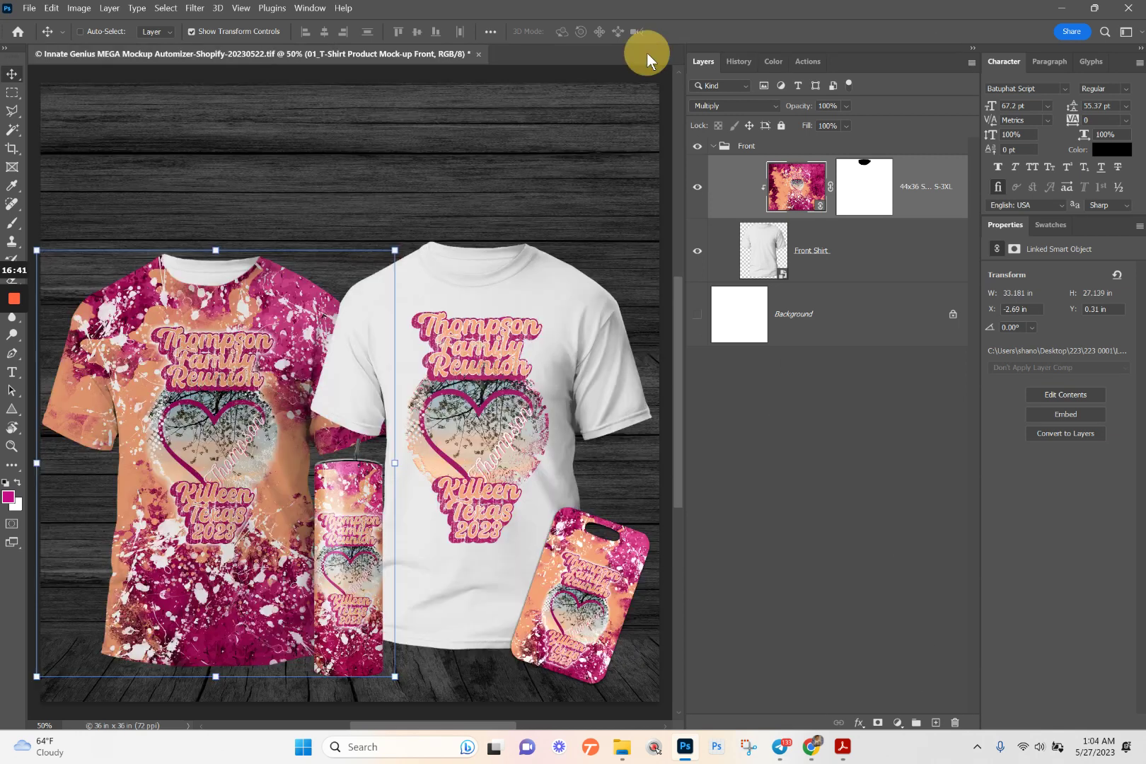
- Close the Shopify mockup document, saving its changes
{"action": "left_click", "coordinate": [478, 53]}
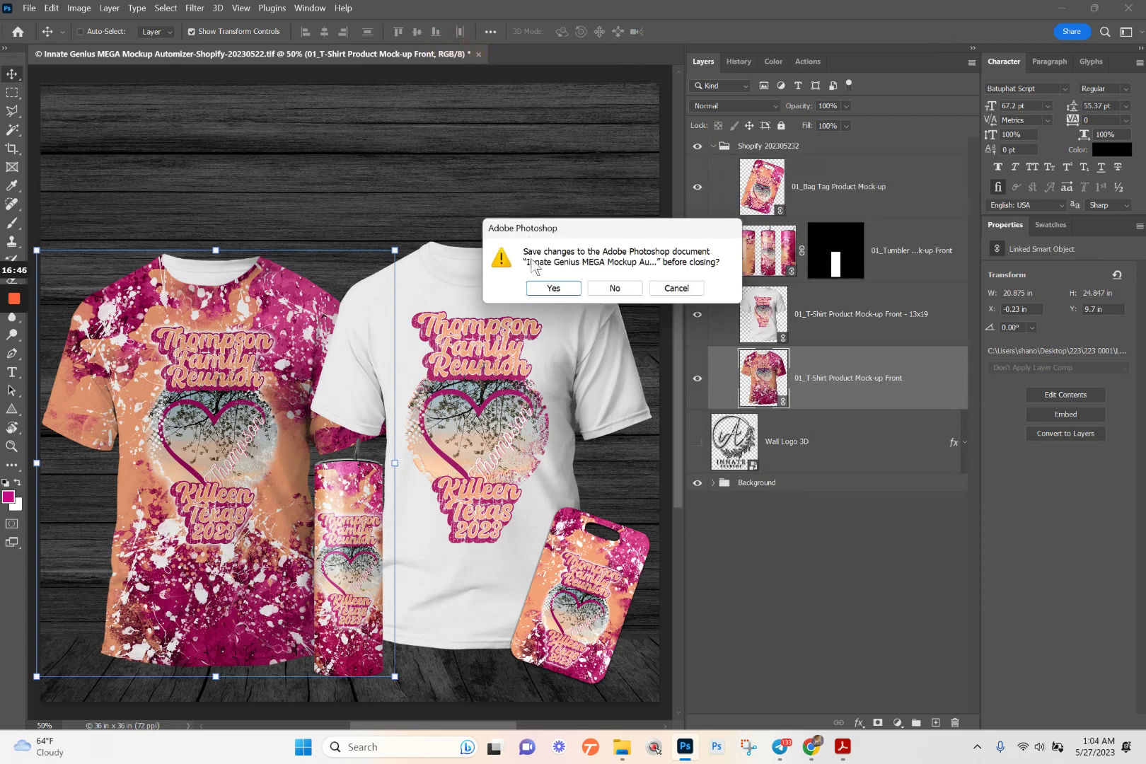
{"action": "left_click", "coordinate": [558, 287]}
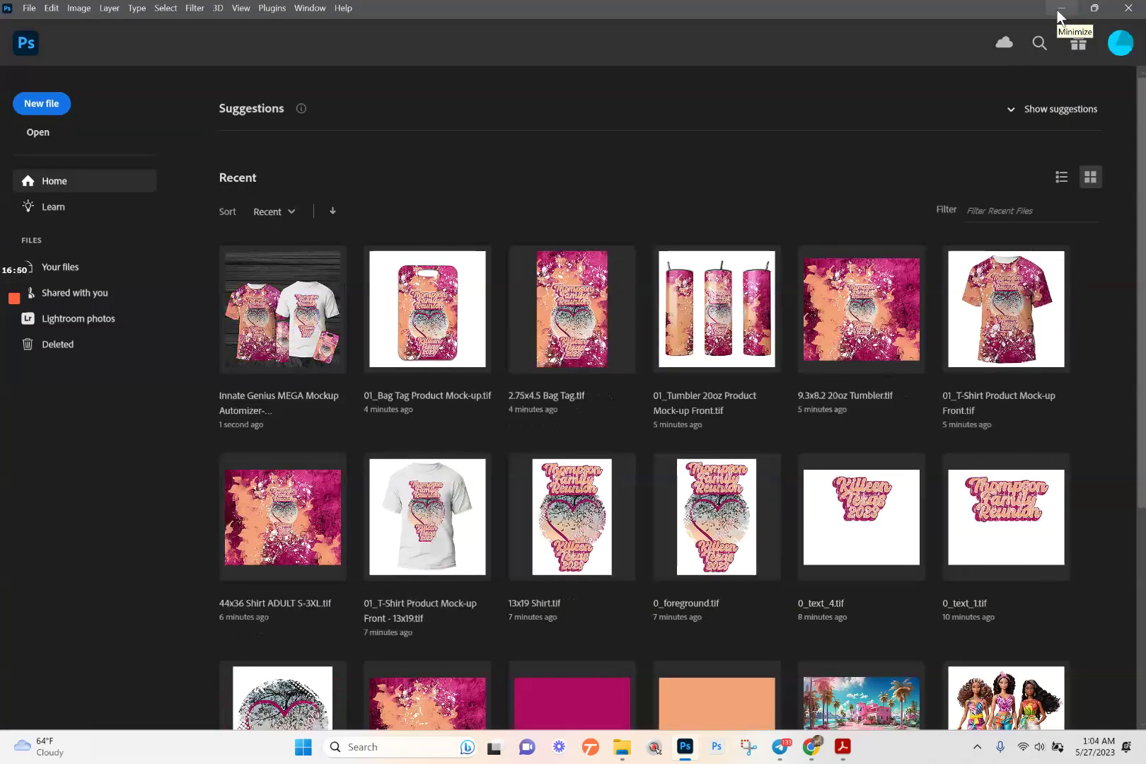
- Show the 223 0001 folder and select the Mockup Automizer .tif together with the Links folder
{"action": "mouse_move", "coordinate": [622, 746]}
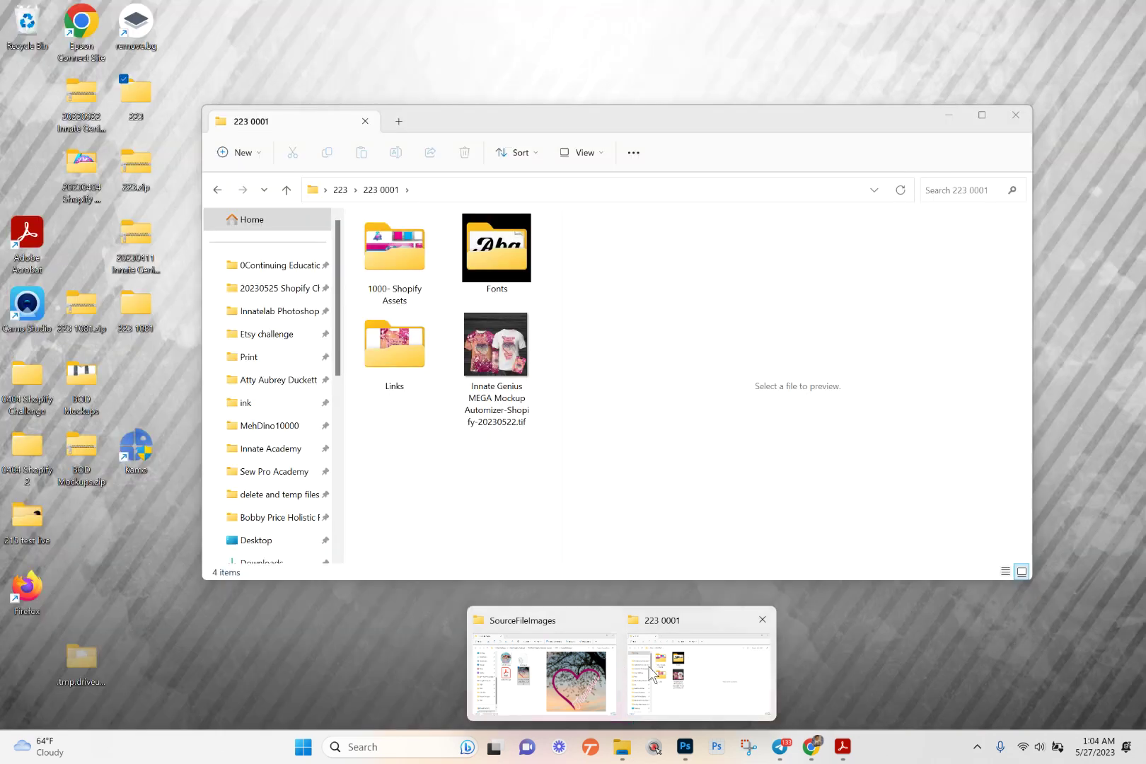
{"action": "left_click", "coordinate": [649, 666]}
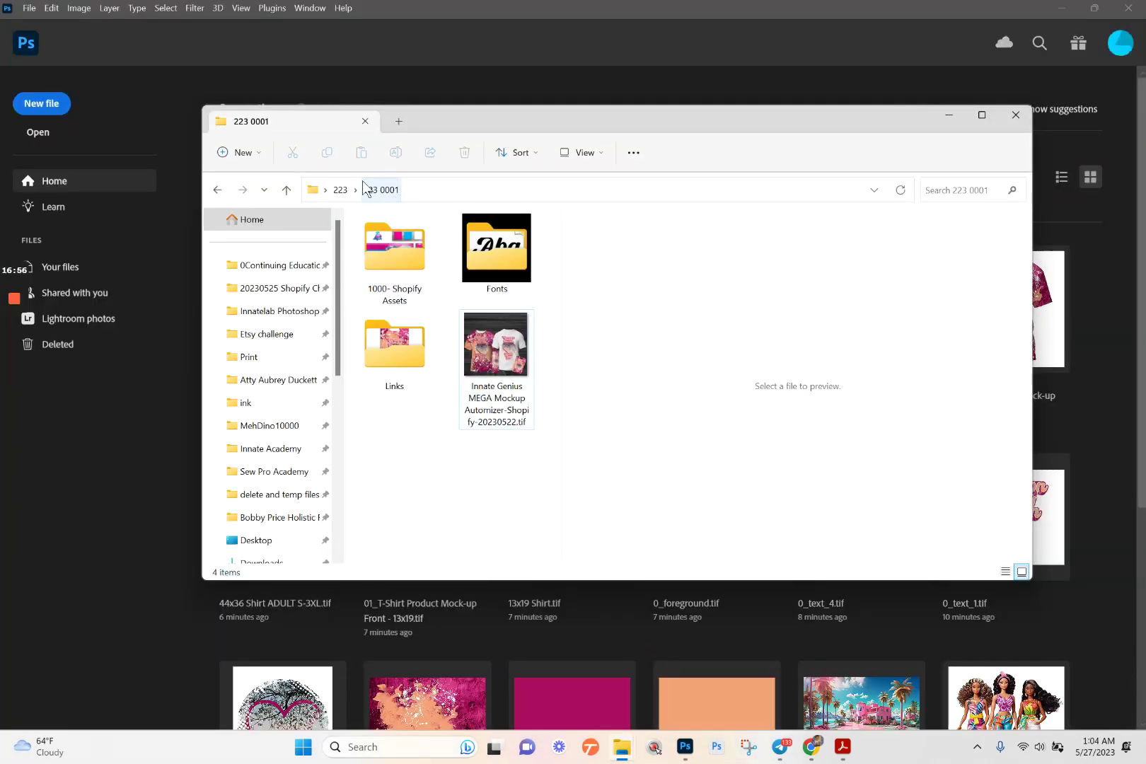
{"action": "left_click", "coordinate": [495, 365]}
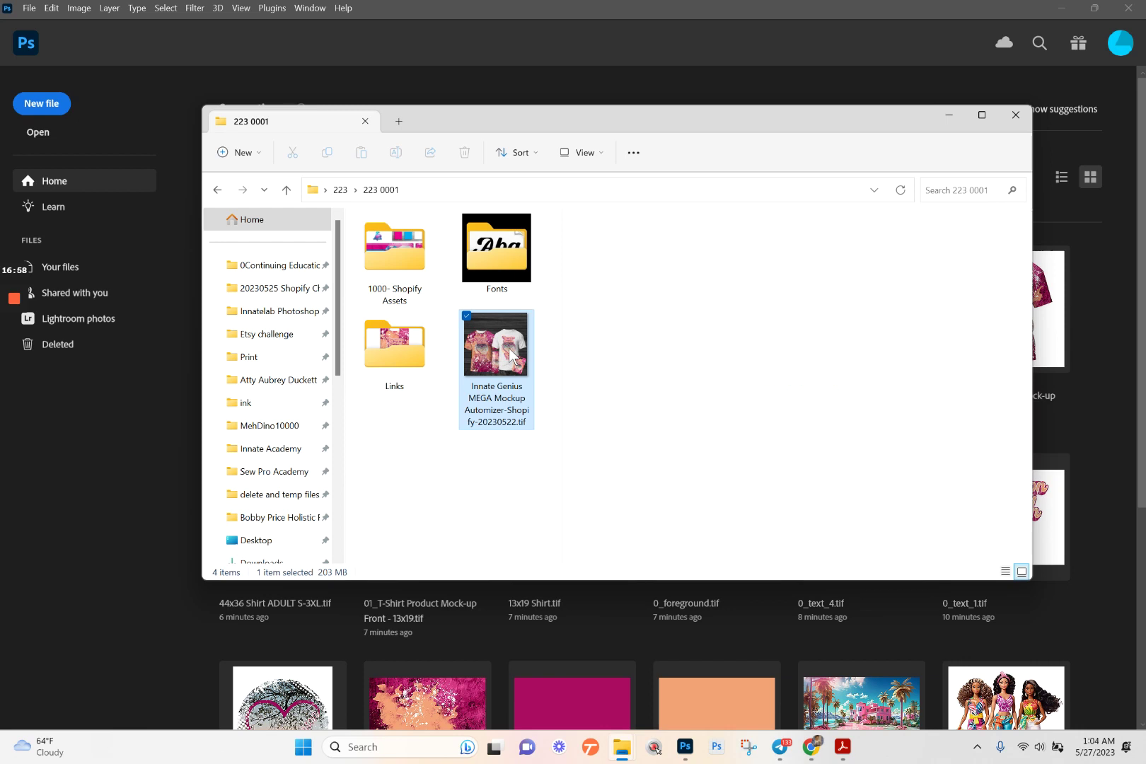
{"action": "left_click", "coordinate": [409, 353]}
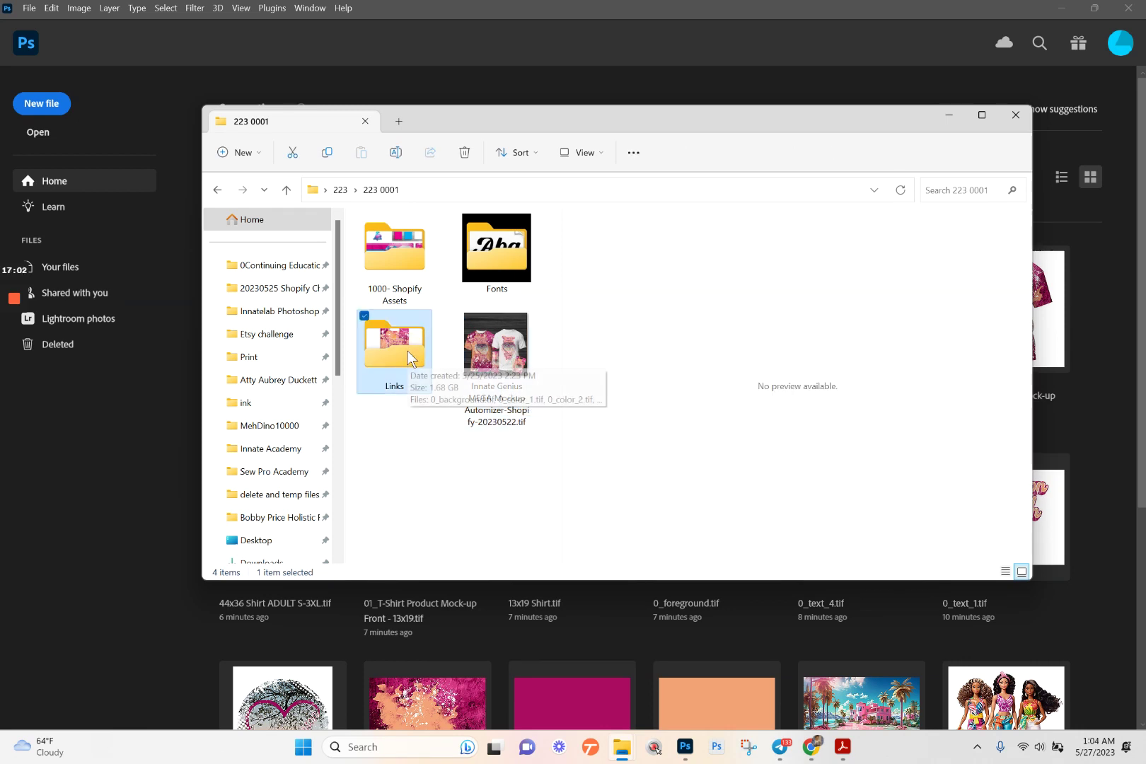
{"action": "left_click", "coordinate": [513, 348]}
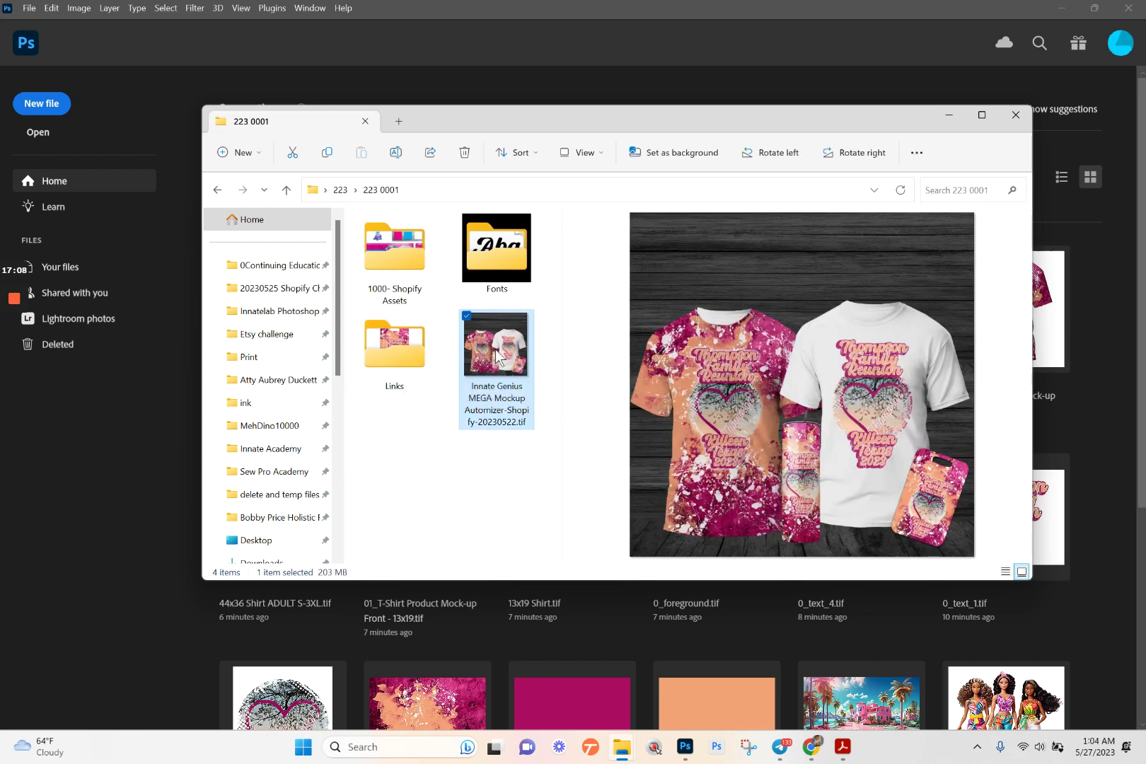
{"action": "left_click", "coordinate": [386, 348], "text": "ctrl"}
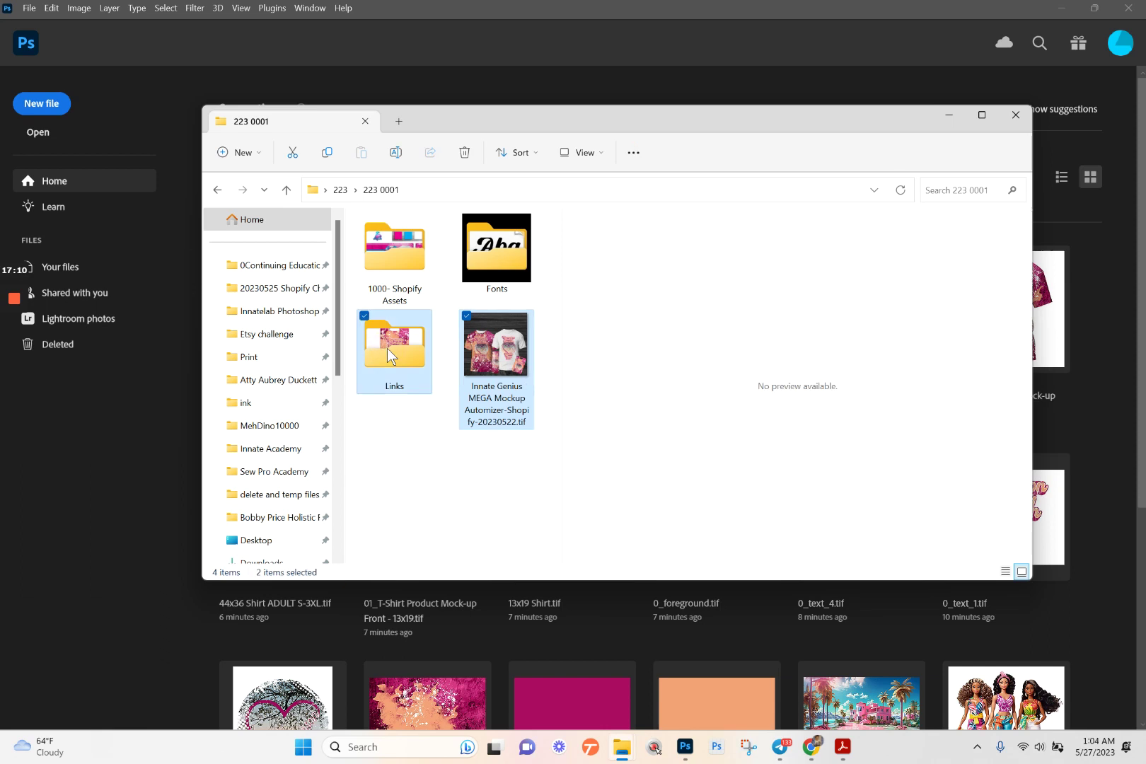
- Zip the selected Links folder and Mockup Automizer .tif into Innate Genius MEGA Mockup Automizer-Shopify-20230522.zip
{"action": "right_click", "coordinate": [473, 354]}
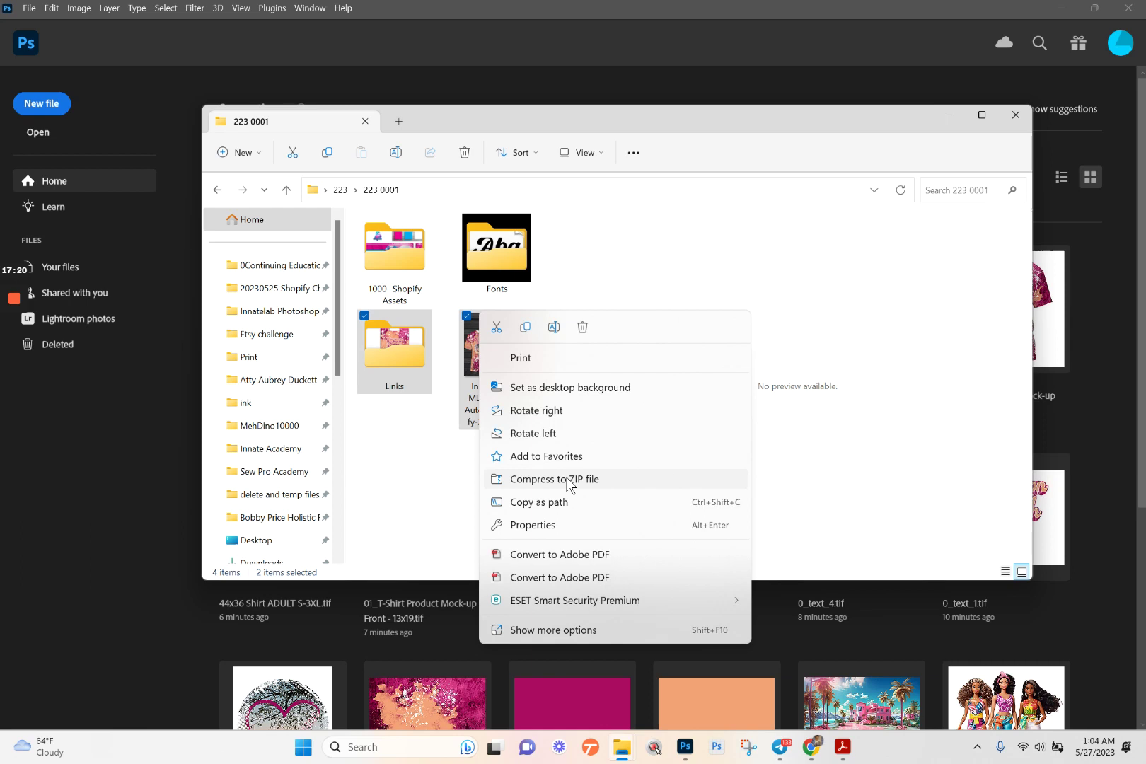
{"action": "left_click", "coordinate": [568, 480]}
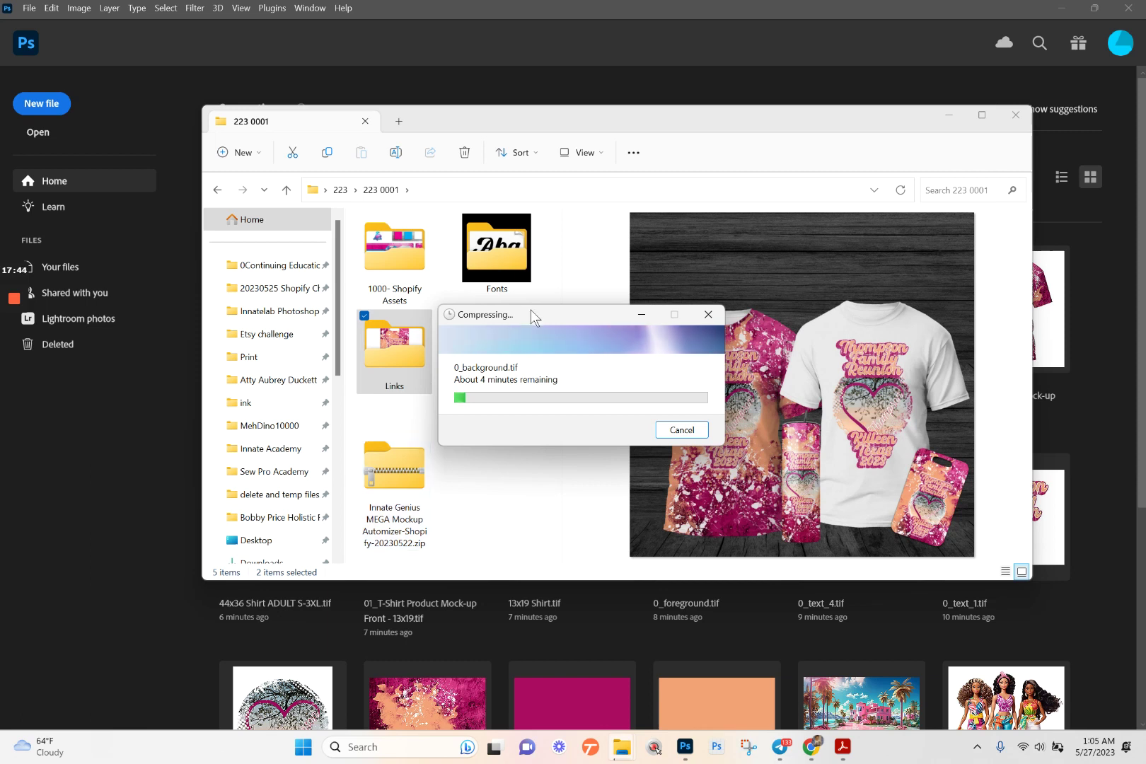
{"action": "left_click_drag", "start_coordinate": [531, 310], "coordinate": [748, 314]}
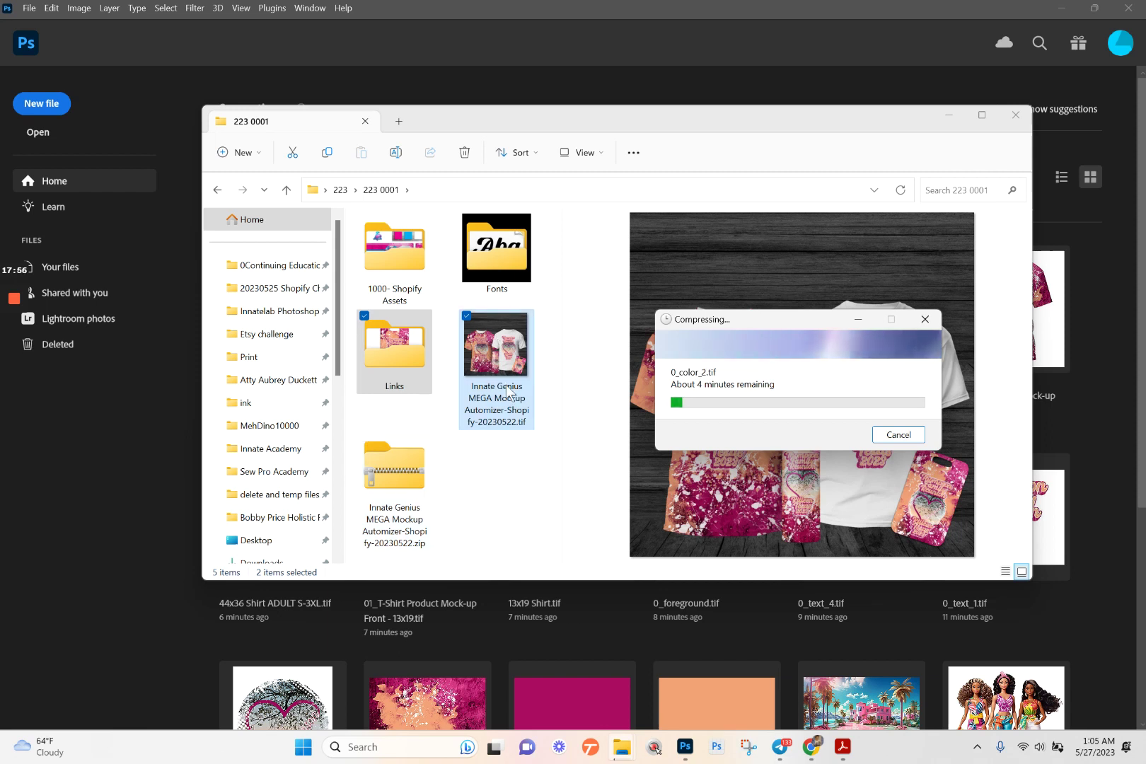
{"action": "double_click", "coordinate": [418, 362]}
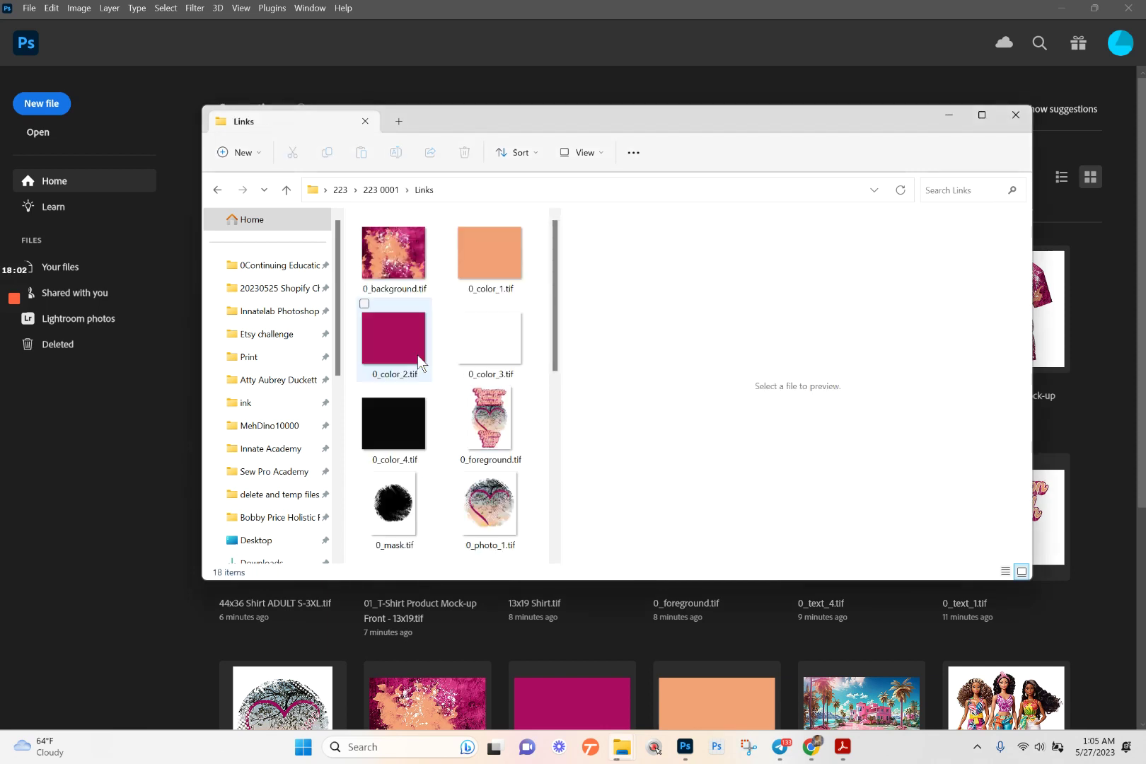
{"action": "scroll", "coordinate": [467, 361], "scroll_direction": "down", "scroll_amount": 5}
{"action": "left_click", "coordinate": [503, 421]}
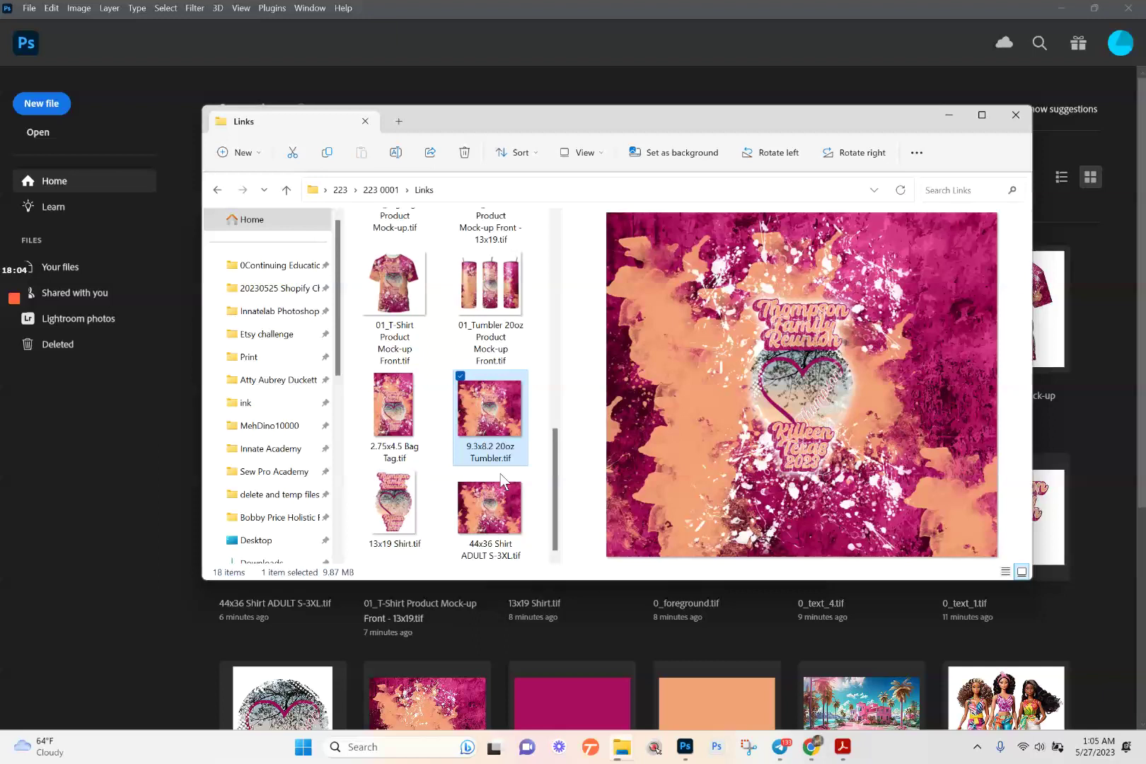
{"action": "left_click", "coordinate": [503, 483]}
{"action": "left_click", "coordinate": [404, 423]}
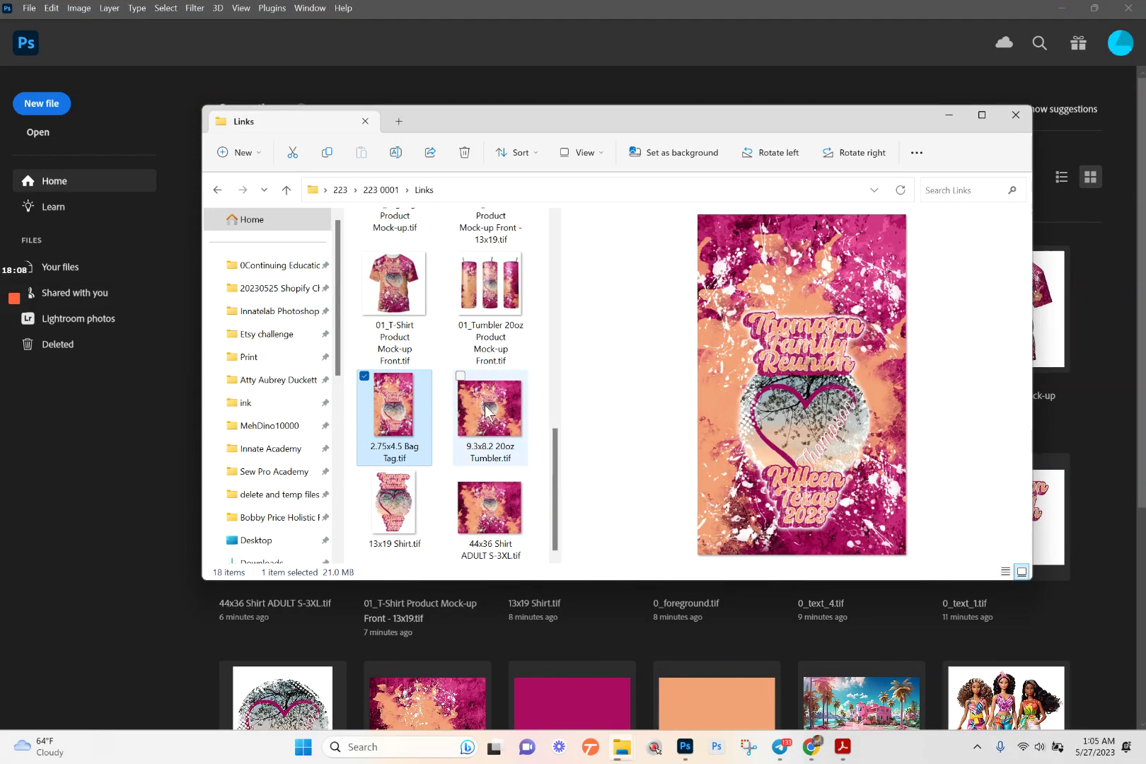
{"action": "left_click", "coordinate": [462, 417]}
{"action": "left_click", "coordinate": [495, 503]}
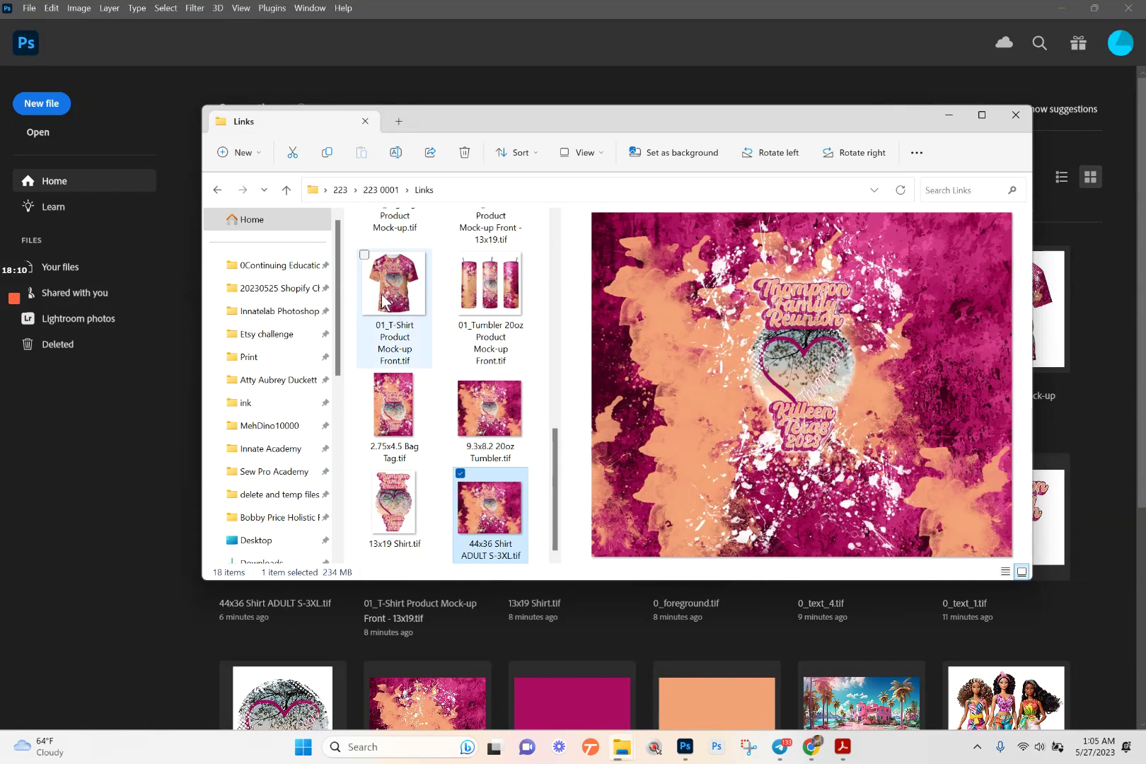
{"action": "left_click", "coordinate": [404, 508]}
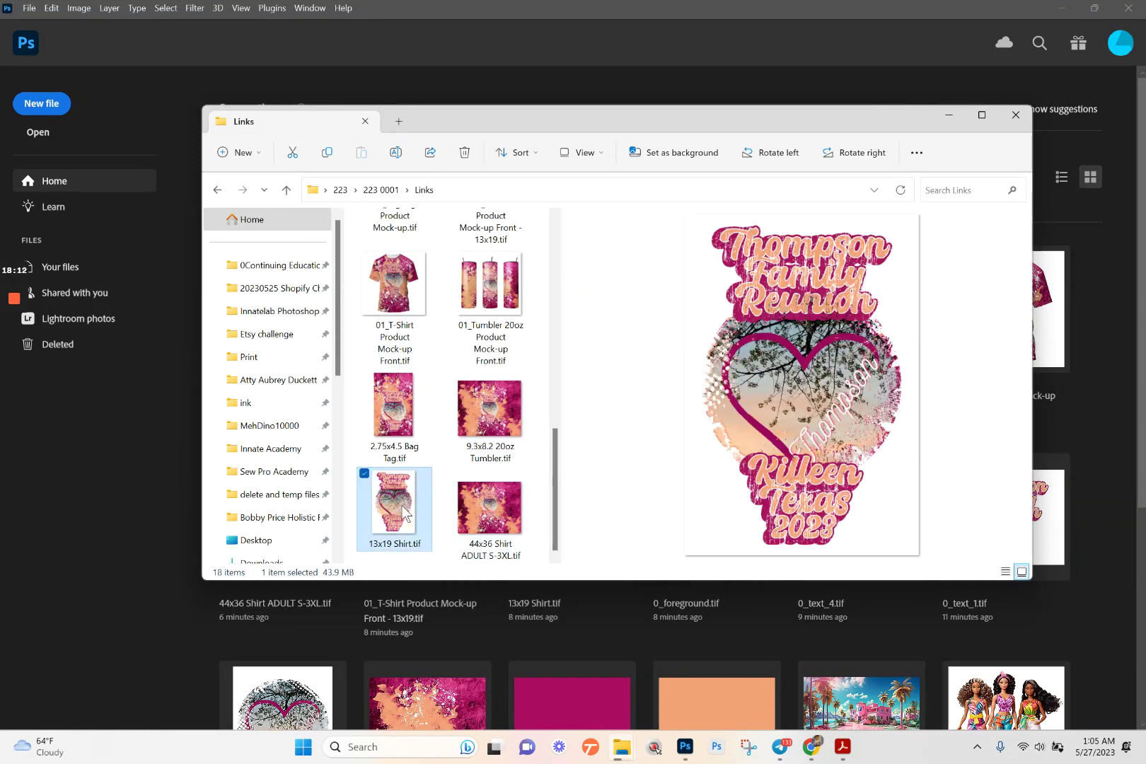
{"action": "scroll", "coordinate": [427, 376], "scroll_direction": "up", "scroll_amount": 2}
{"action": "left_click", "coordinate": [487, 319]}
{"action": "left_click", "coordinate": [405, 239]}
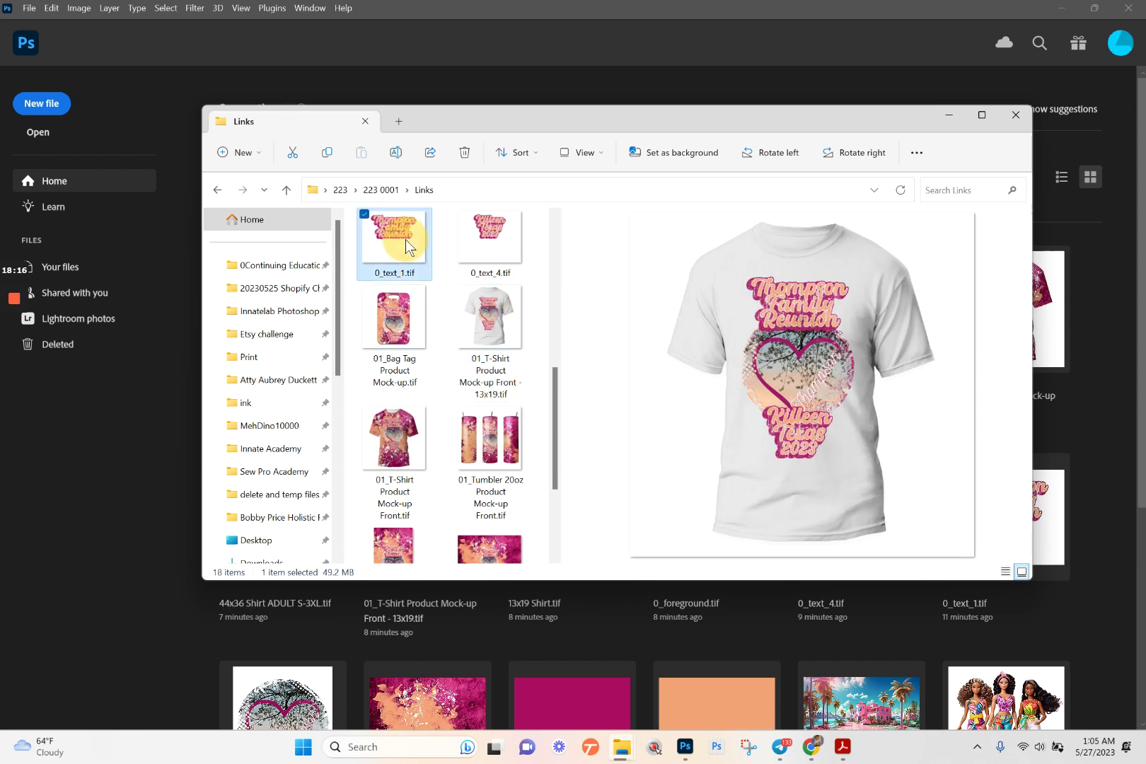
{"action": "scroll", "coordinate": [495, 326], "scroll_direction": "up", "scroll_amount": 3}
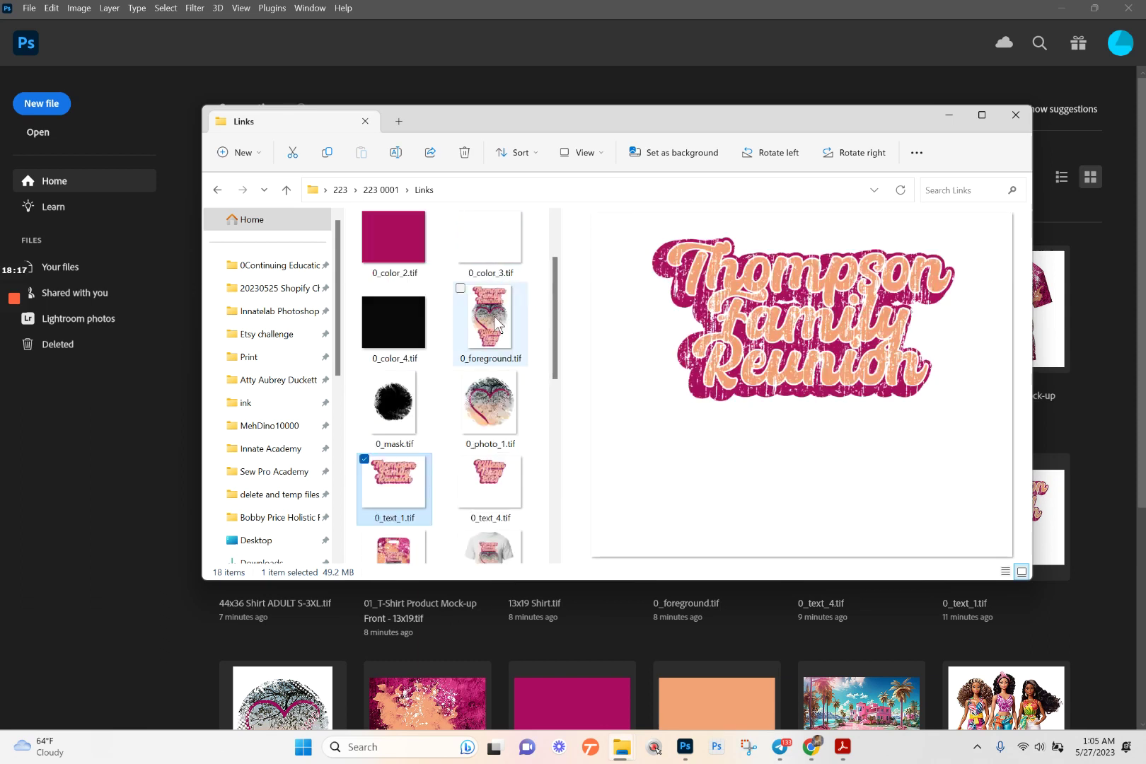
{"action": "left_click", "coordinate": [381, 190]}
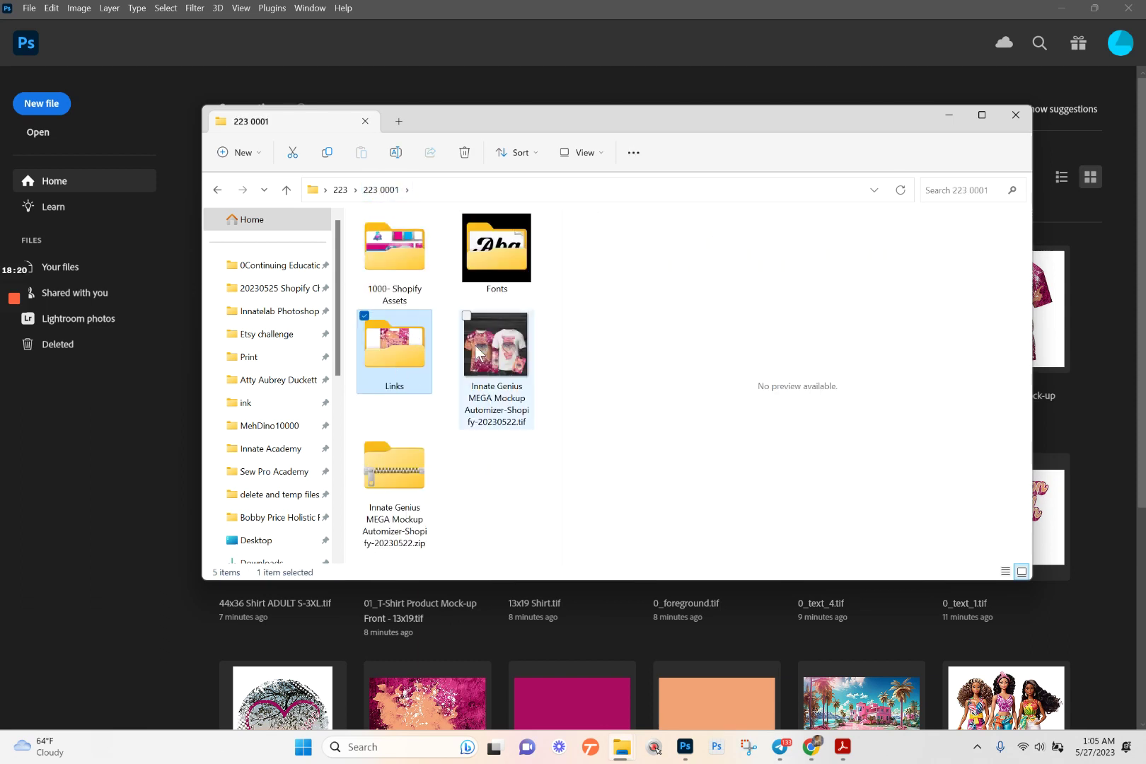
{"action": "mouse_move", "coordinate": [424, 363]}
{"action": "mouse_move", "coordinate": [493, 382]}
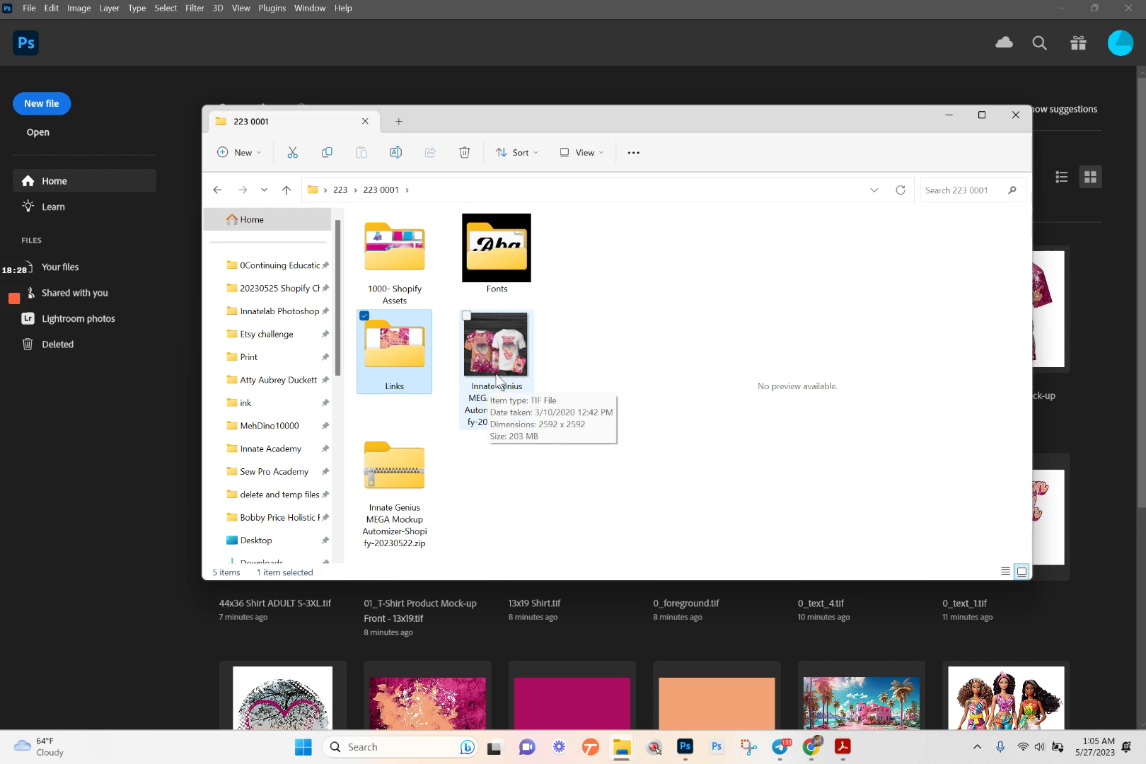
{"action": "left_click", "coordinate": [398, 525]}
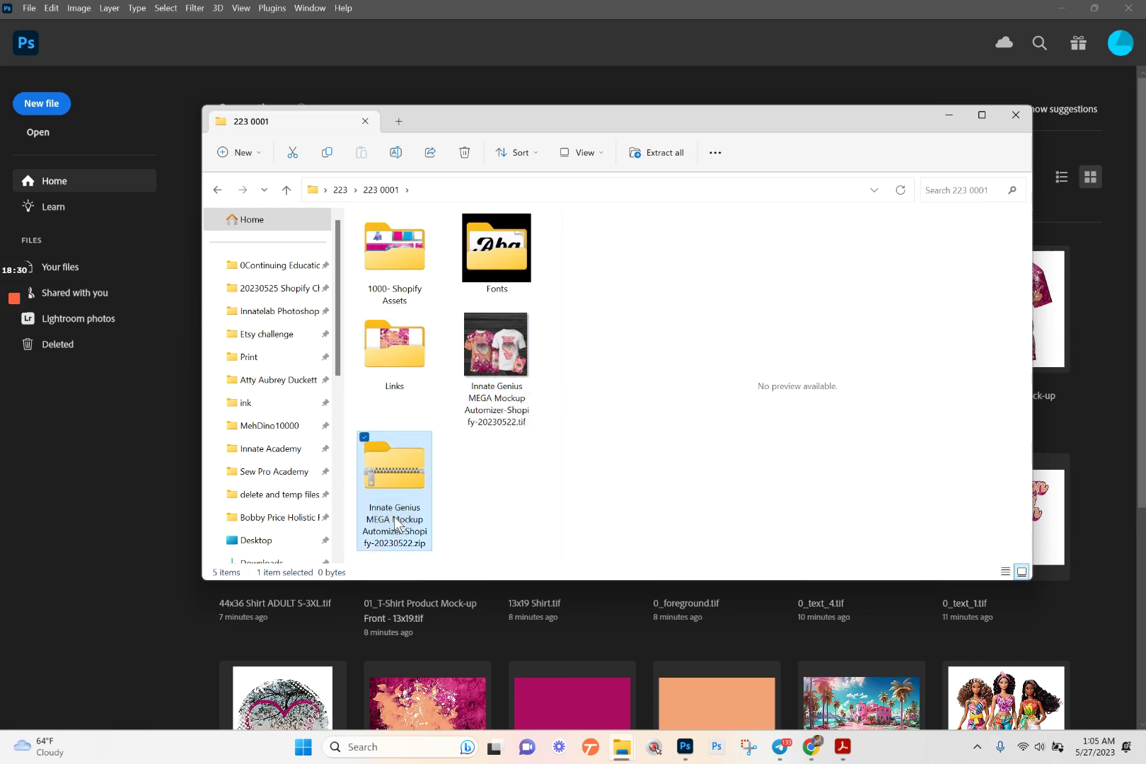
{"action": "left_click", "coordinate": [394, 515]}
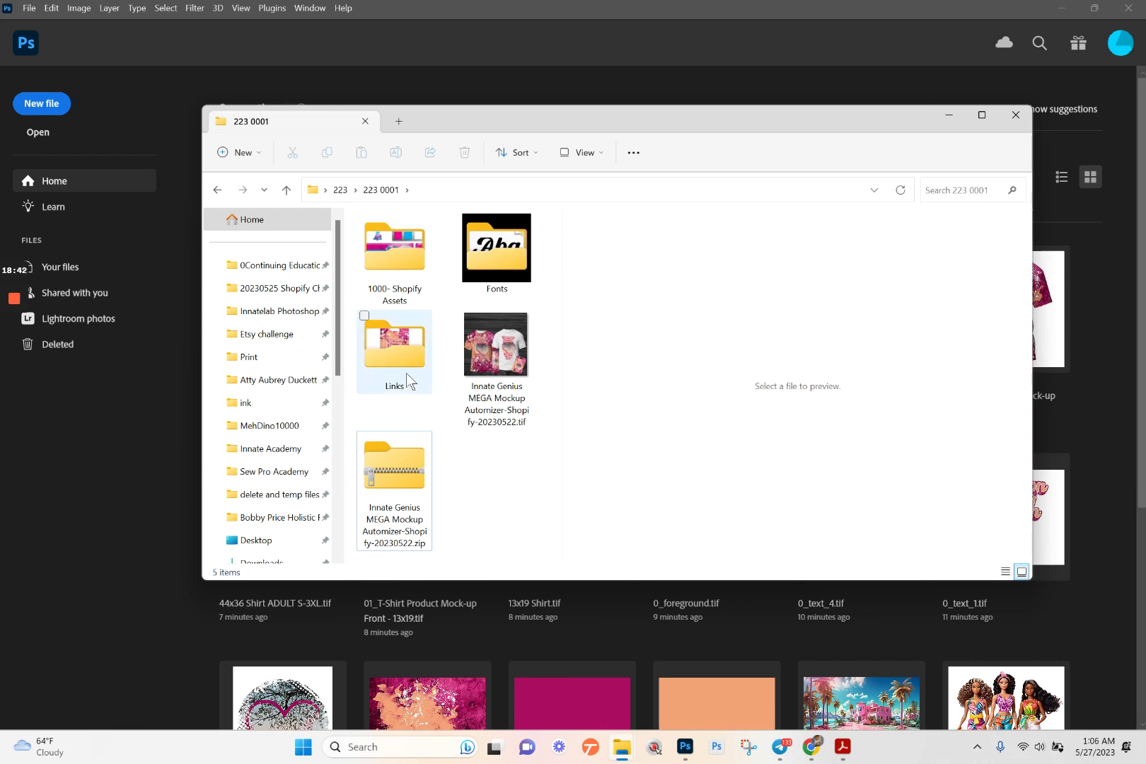
{"action": "mouse_move", "coordinate": [407, 380]}
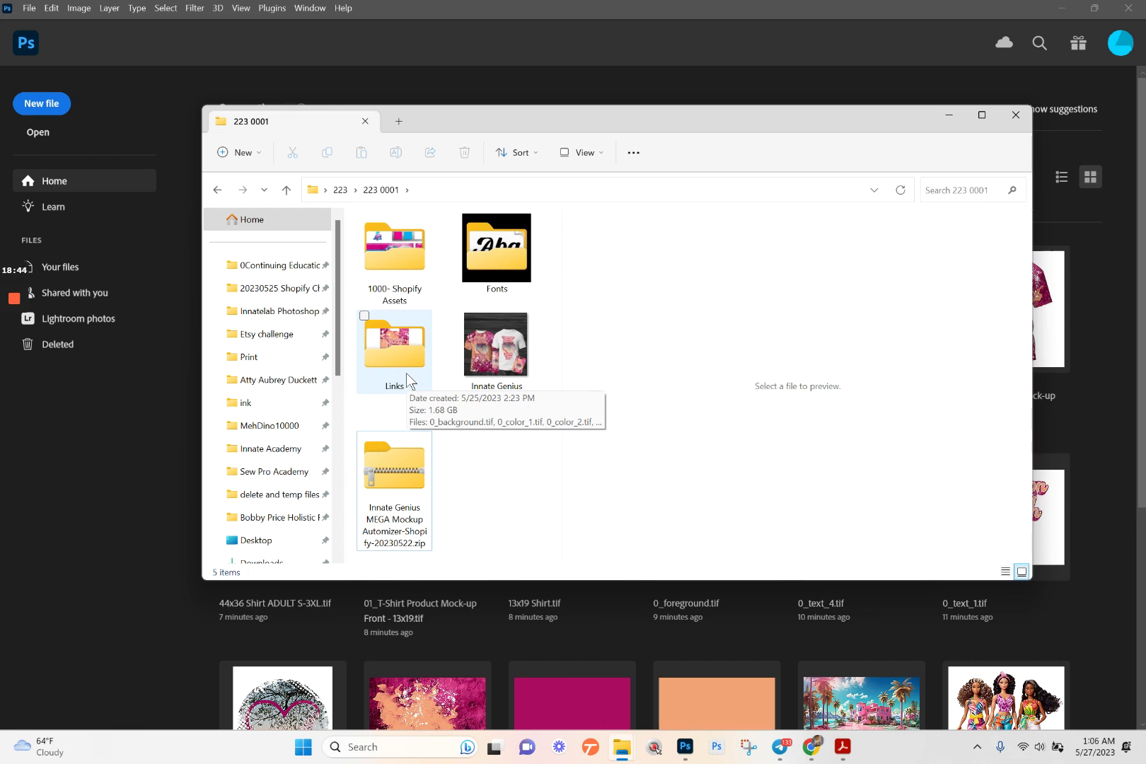